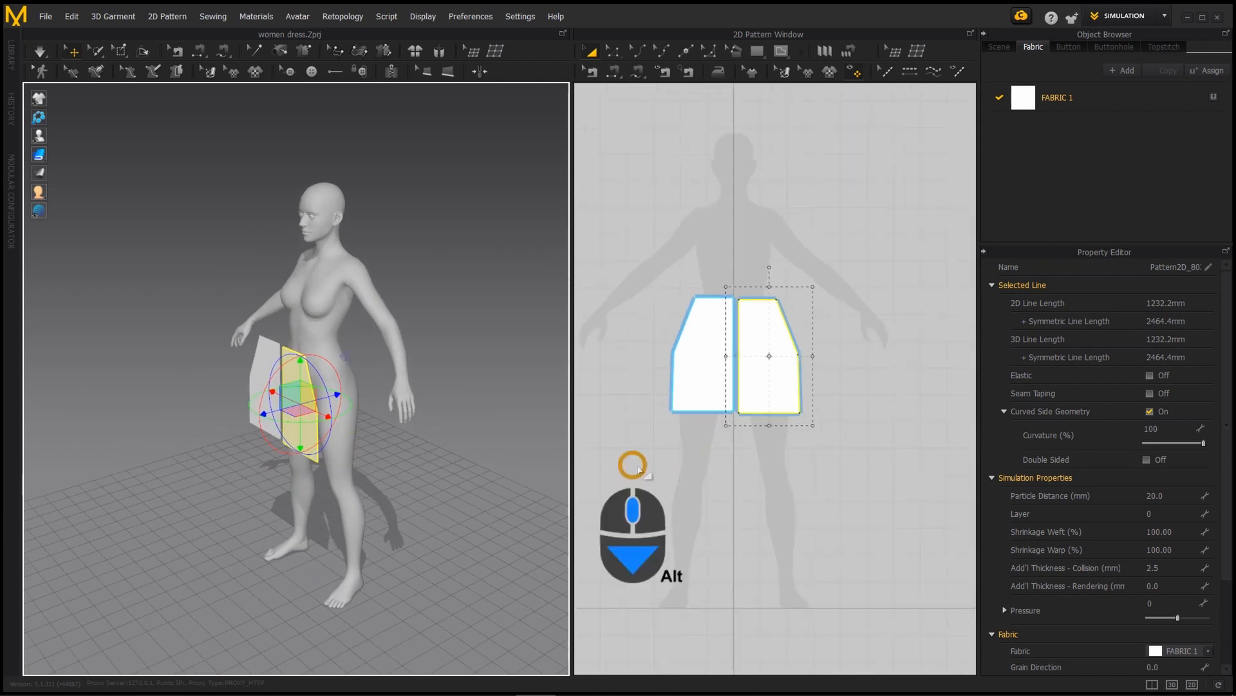
- Duplicate both front skirt panels and place the copies behind the avatar, flipped for the back of the skirt
key(ctrl+a)
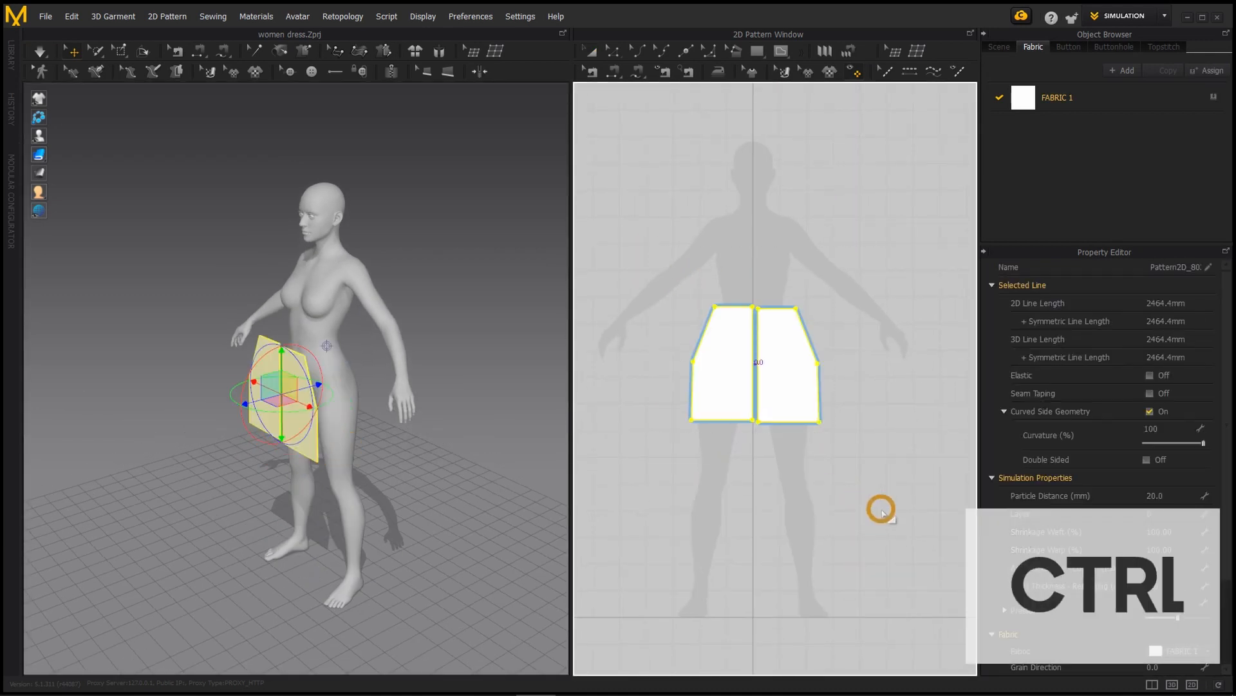
alt+drag(289, 446, 300, 379)
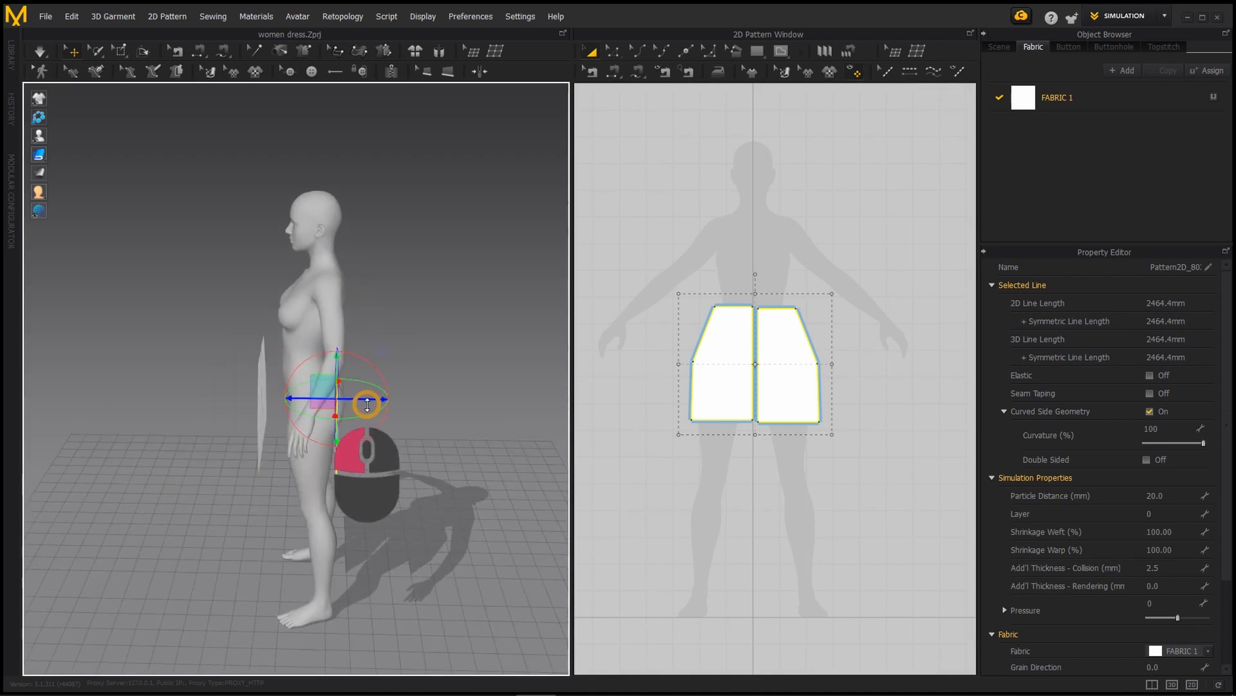
alt+drag(367, 404, 210, 425)
right_click(221, 374)
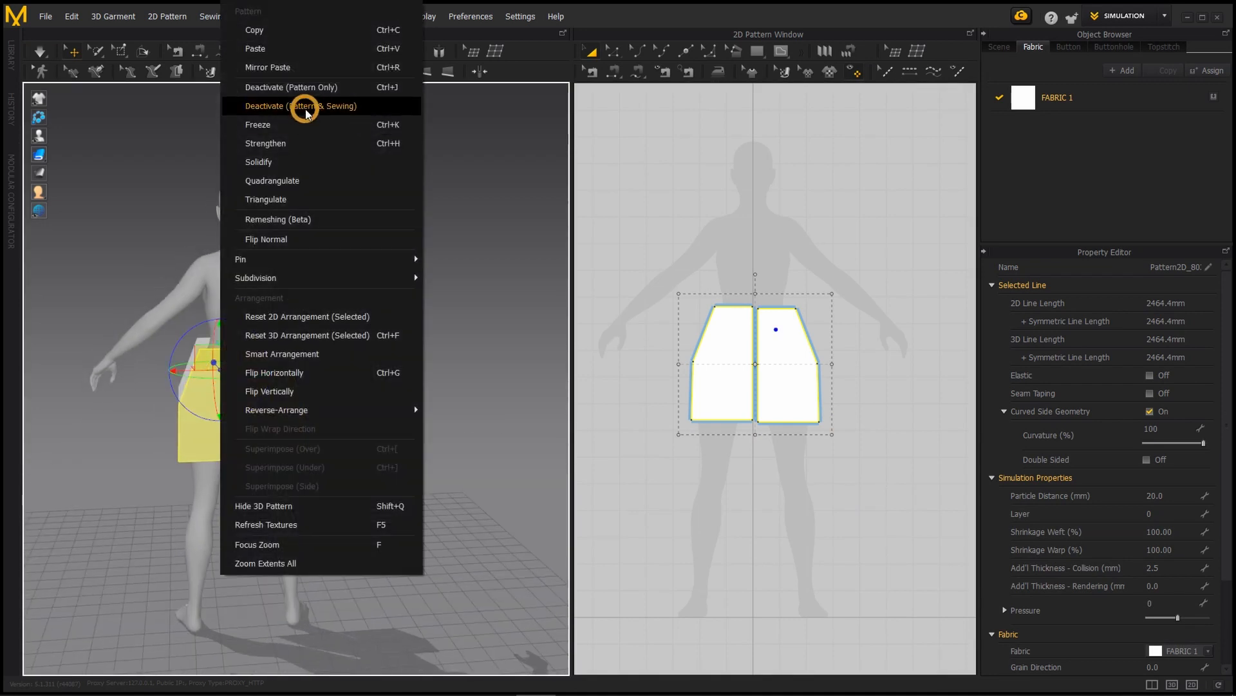
click(307, 199)
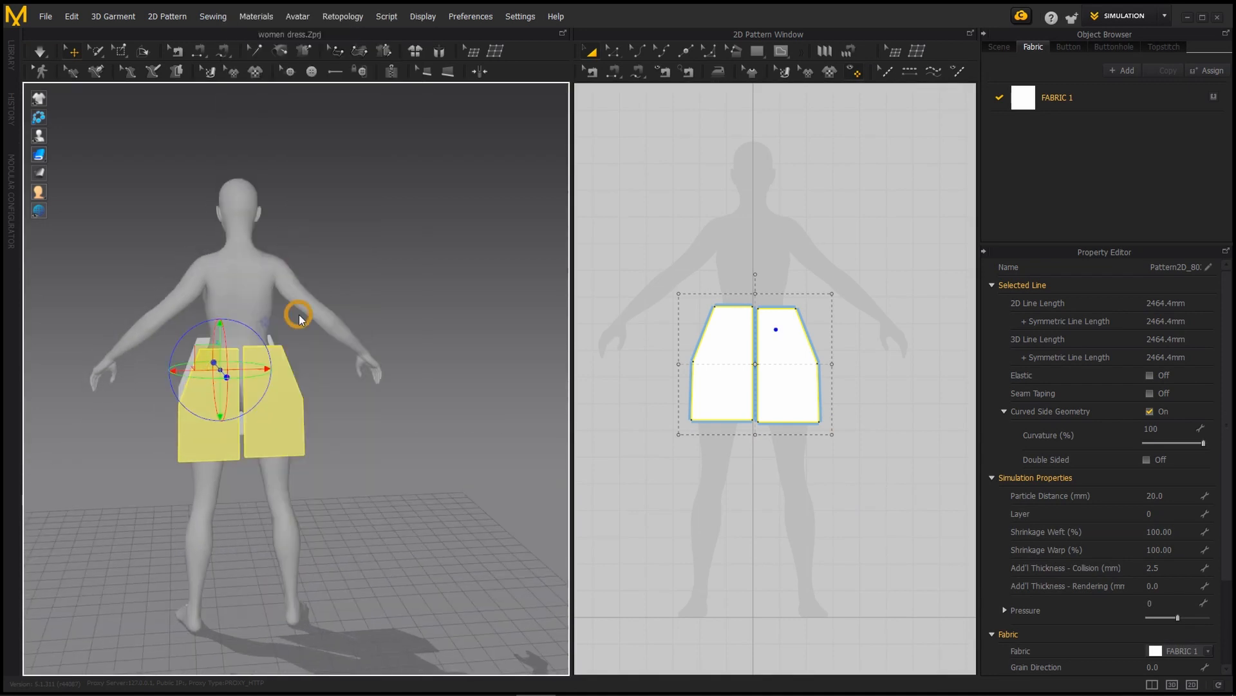
- Lay out the two back panels beside the front panels in the 2D pattern layout so that the pairs no longer overlap
alt+drag(298, 309, 380, 441)
alt+scroll(745, 403, up, 5)
scroll(745, 404, down, 5)
drag(728, 376, 595, 354)
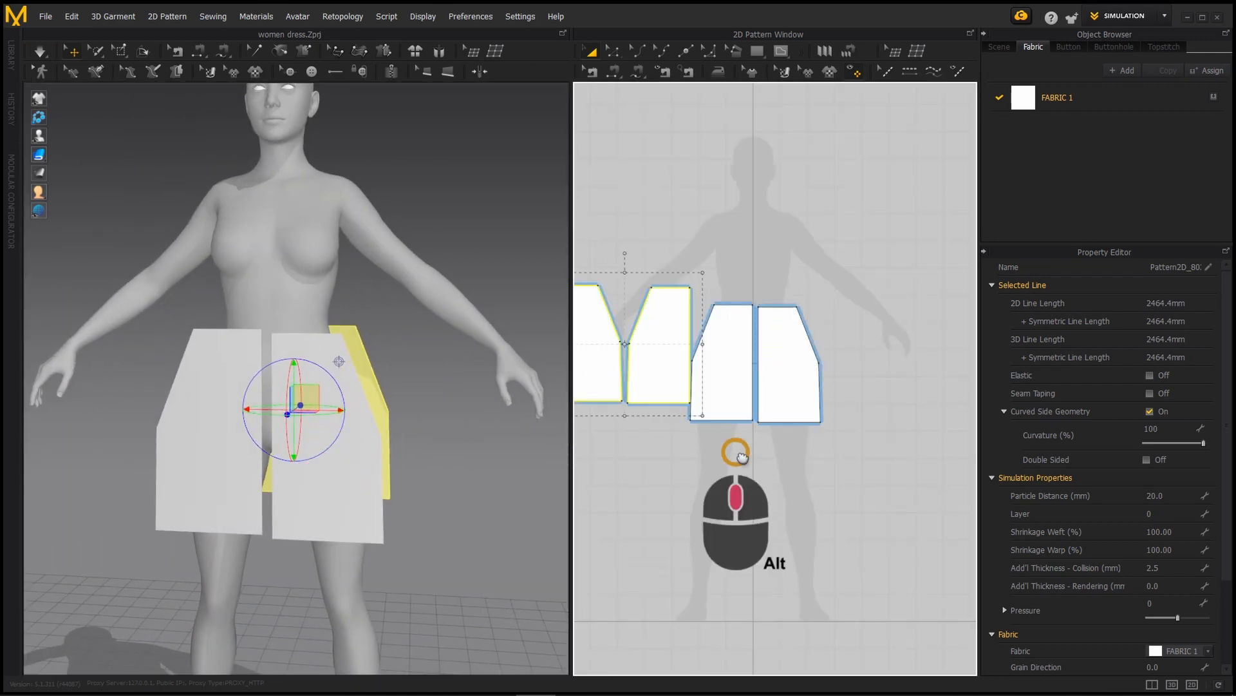
alt+middle_drag(737, 454, 866, 493)
drag(710, 417, 666, 419)
- Sew the front panels to the back panels along the upper and lower side edges
alt+scroll(438, 483, down, 3)
alt+drag(439, 483, 365, 479)
key(n)
alt+scroll(365, 479, up, 5)
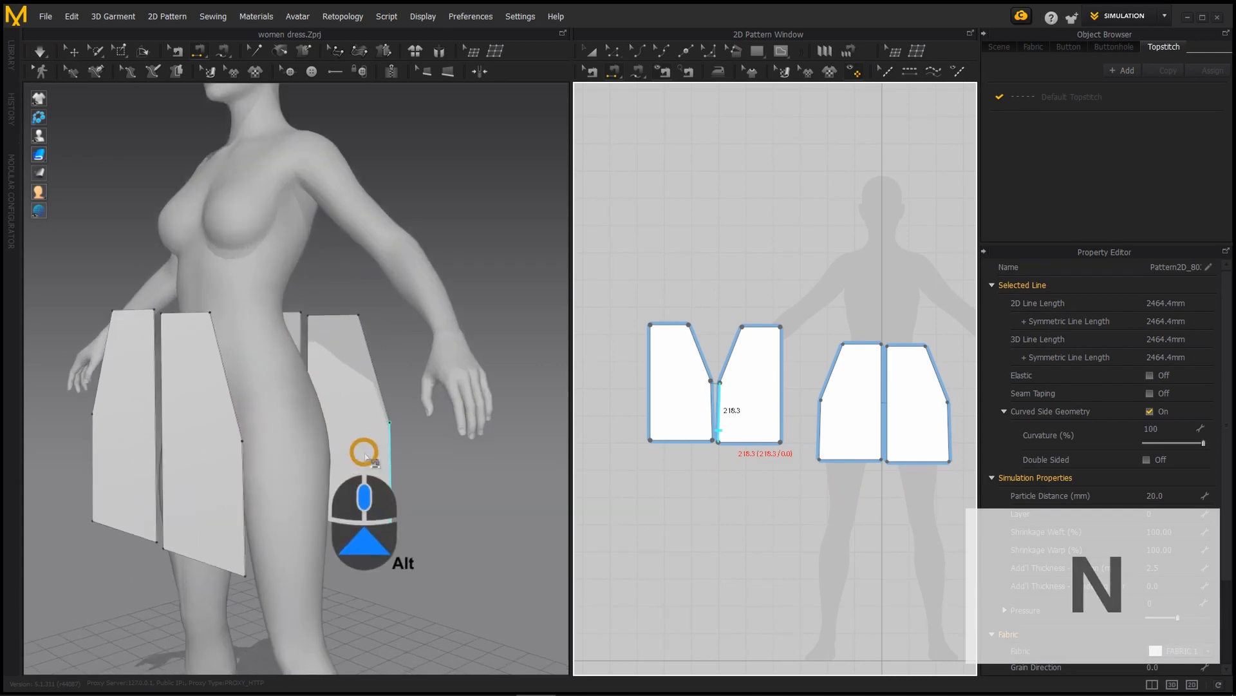
click(268, 506)
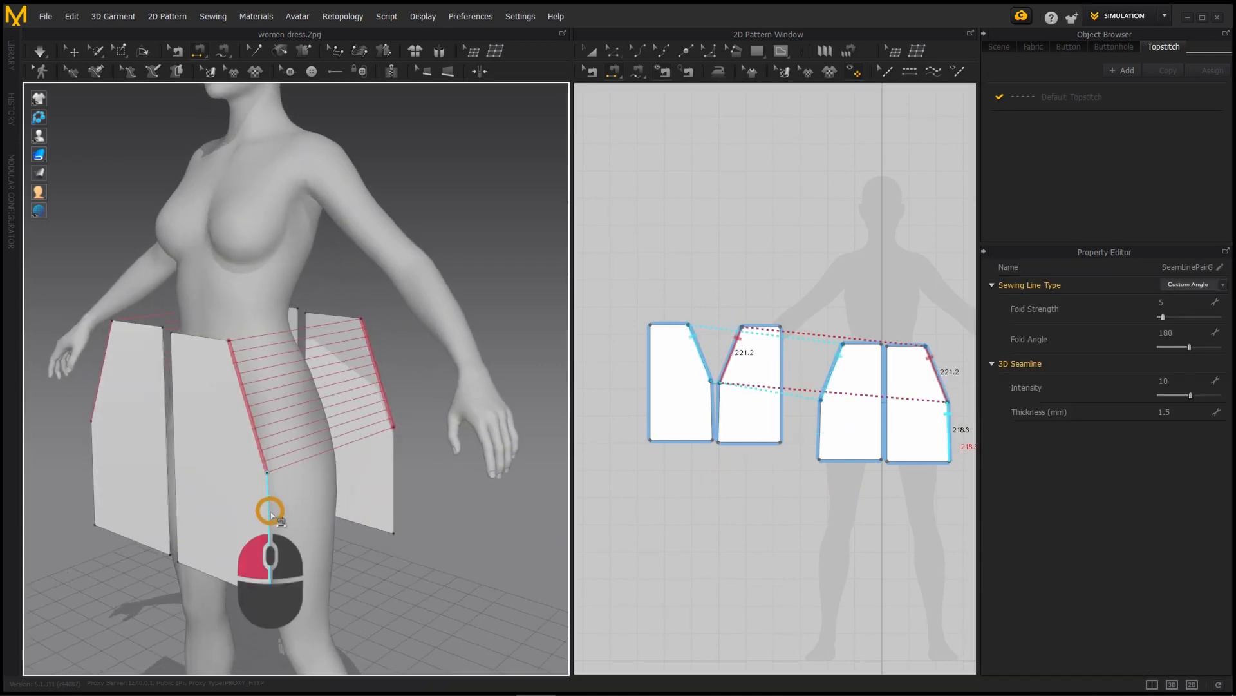
- Sew the two back panels together along the centre back and the two front panels along the centre front
alt+drag(169, 501, 369, 396)
alt+drag(521, 494, 293, 395)
click(313, 395)
scroll(249, 497, down, 3)
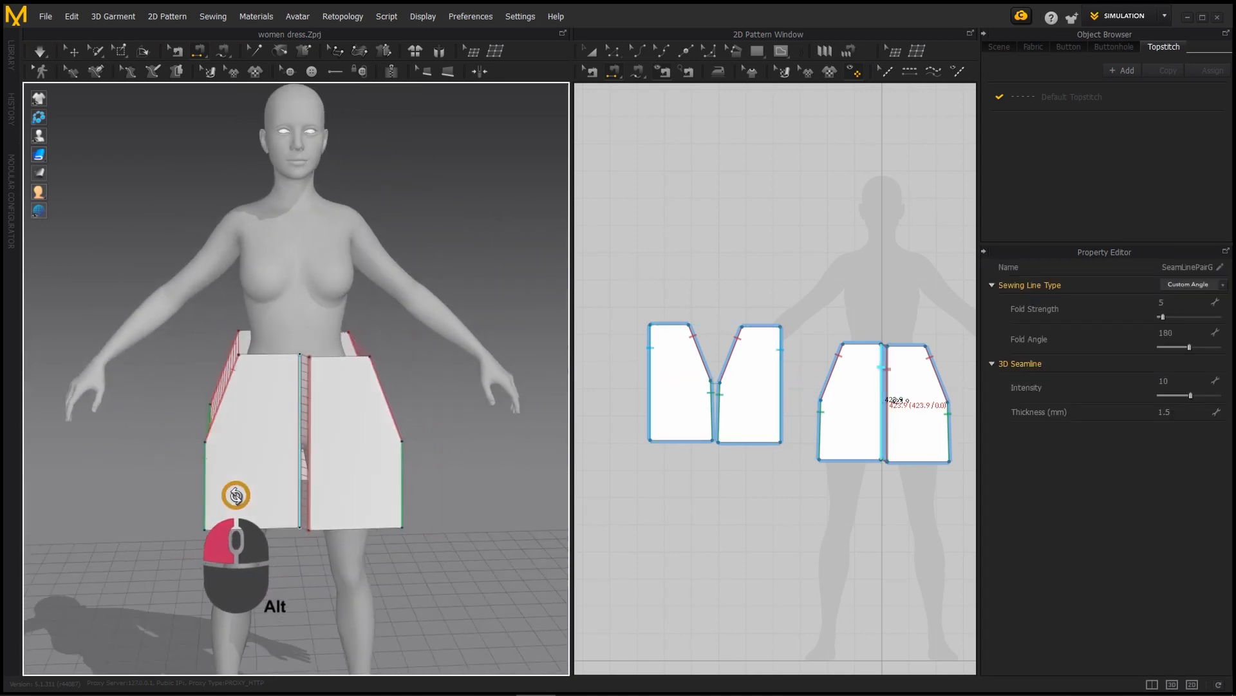
- Simulate the skirt on the avatar and pull its waistline up into place at the front and back
scroll(299, 415, up, 3)
alt+drag(295, 408, 243, 387)
click(246, 283)
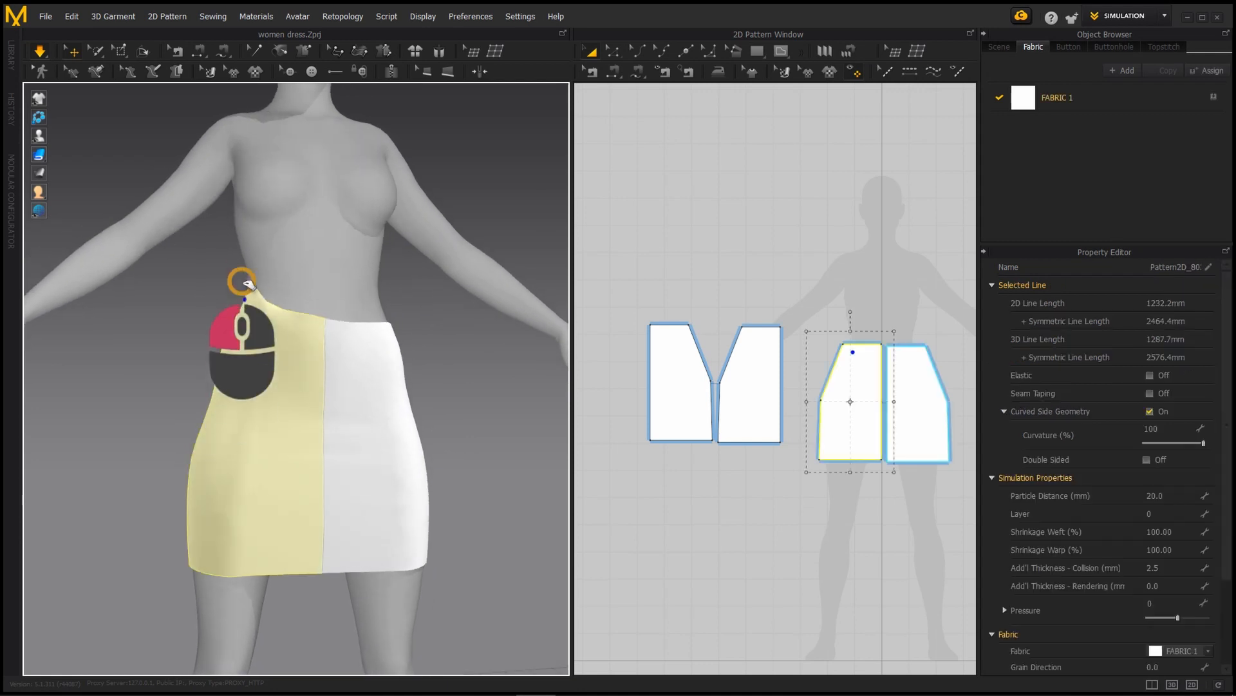
click(401, 339)
alt+drag(453, 461, 630, 451)
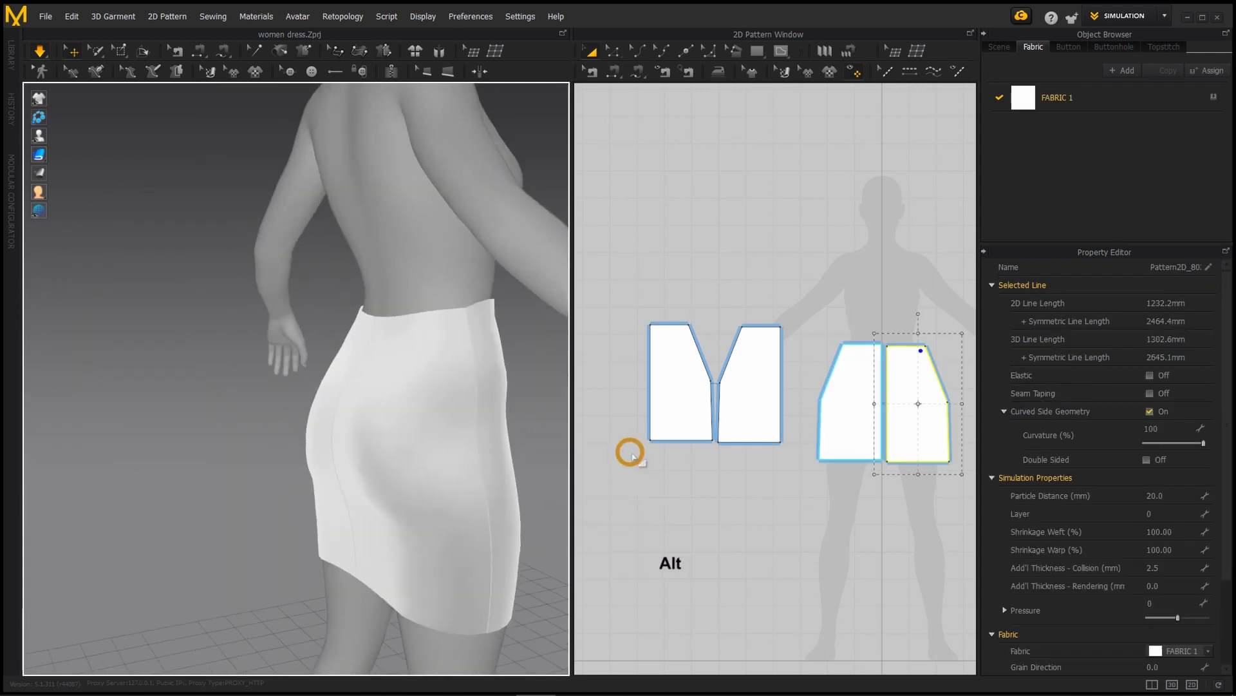
click(372, 314)
drag(362, 310, 359, 204)
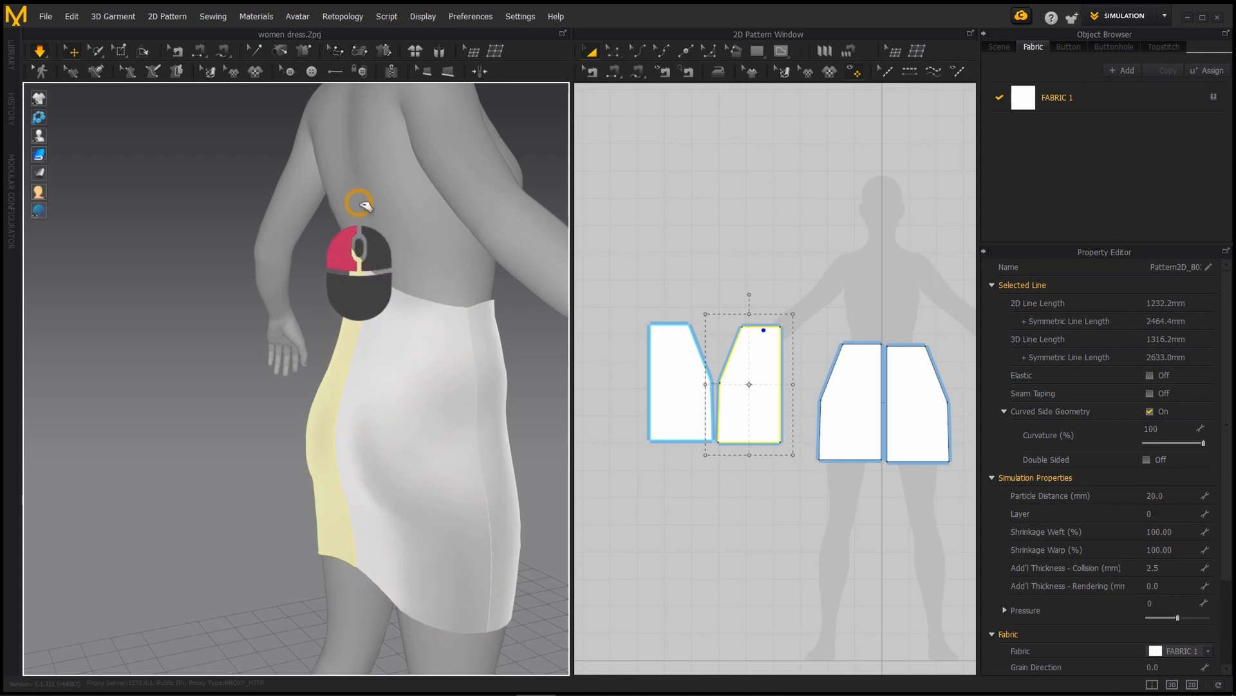
- Lengthen the linked back panels by moving their hem edges straight down, and simulate the skirt again
scroll(241, 478, down, 2)
alt+drag(225, 479, 458, 481)
scroll(283, 478, down, 2)
alt+drag(276, 478, 451, 479)
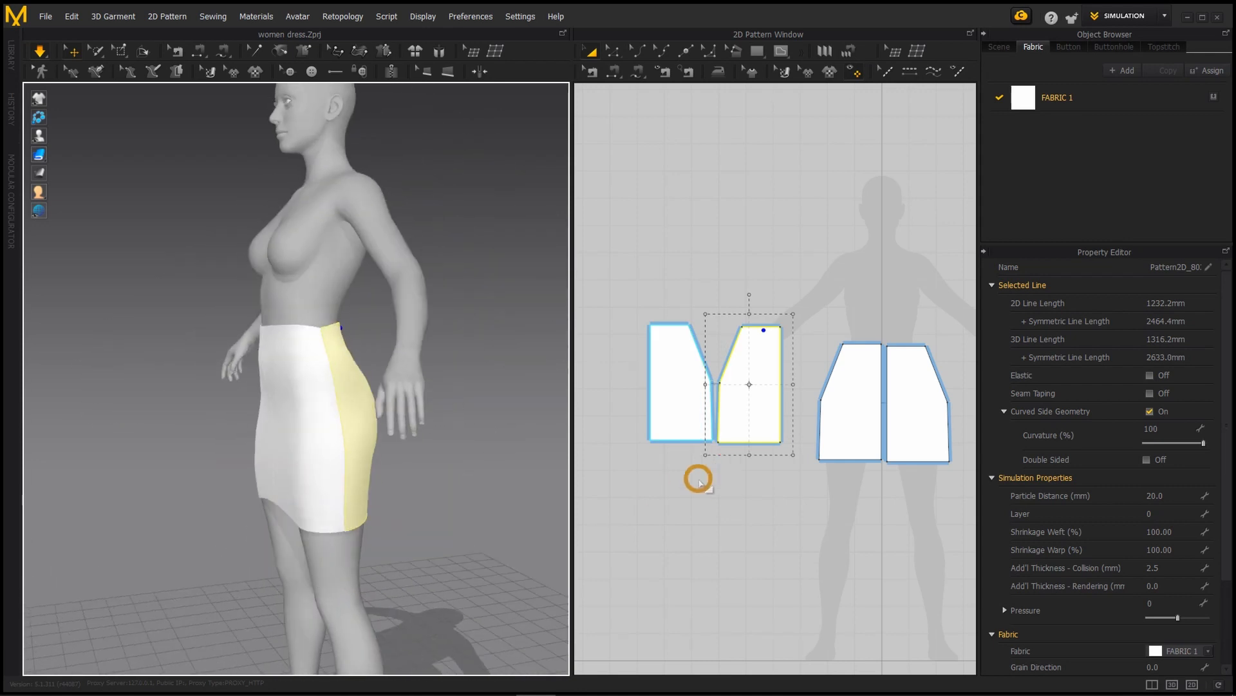
drag(610, 400, 775, 452)
key(z)
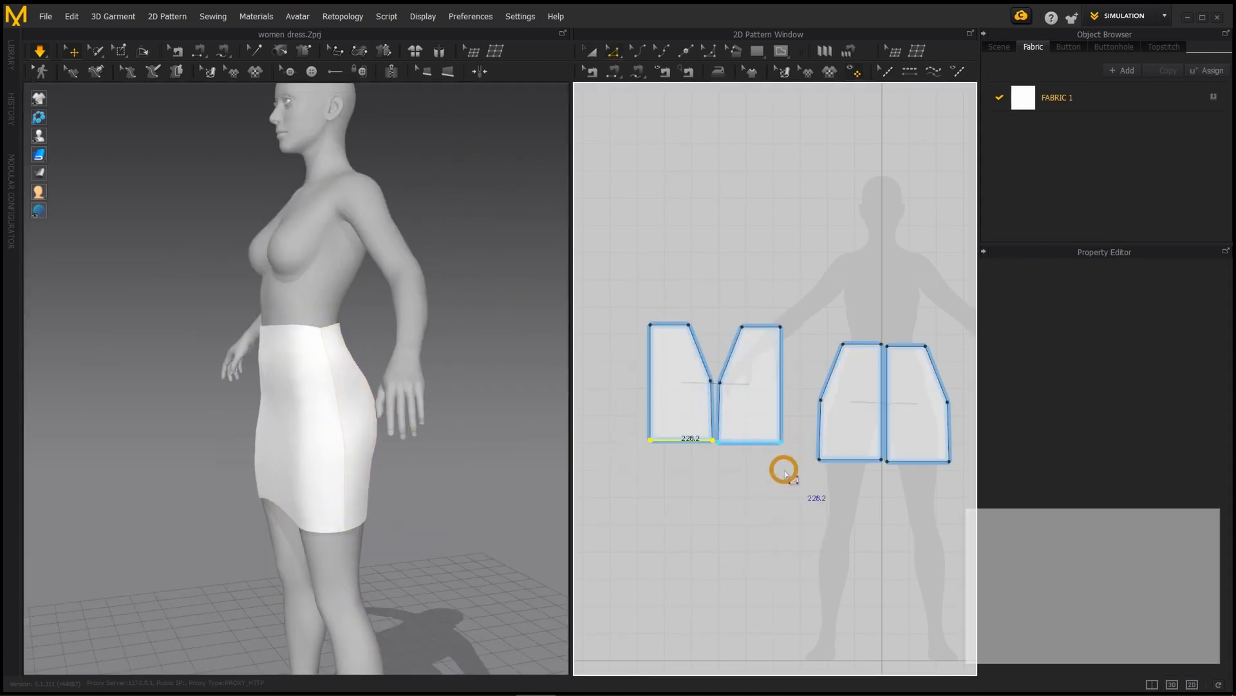
click(686, 440)
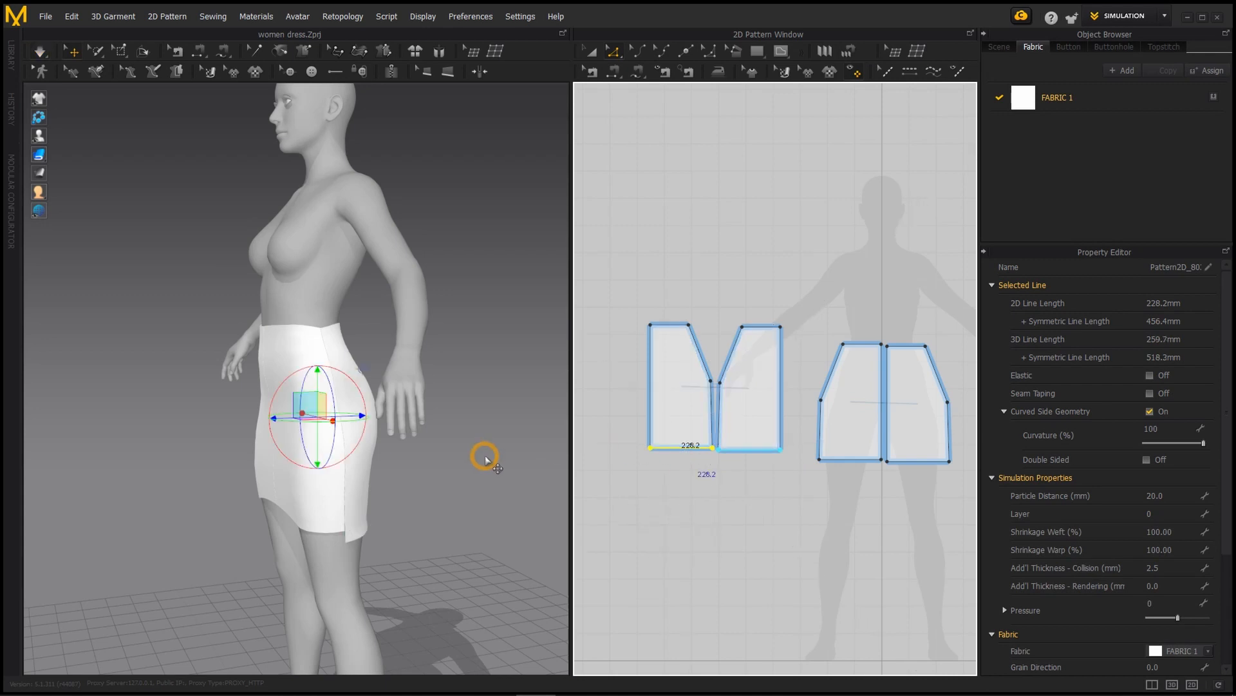
scroll(724, 461, up, 5)
scroll(748, 496, down, 2)
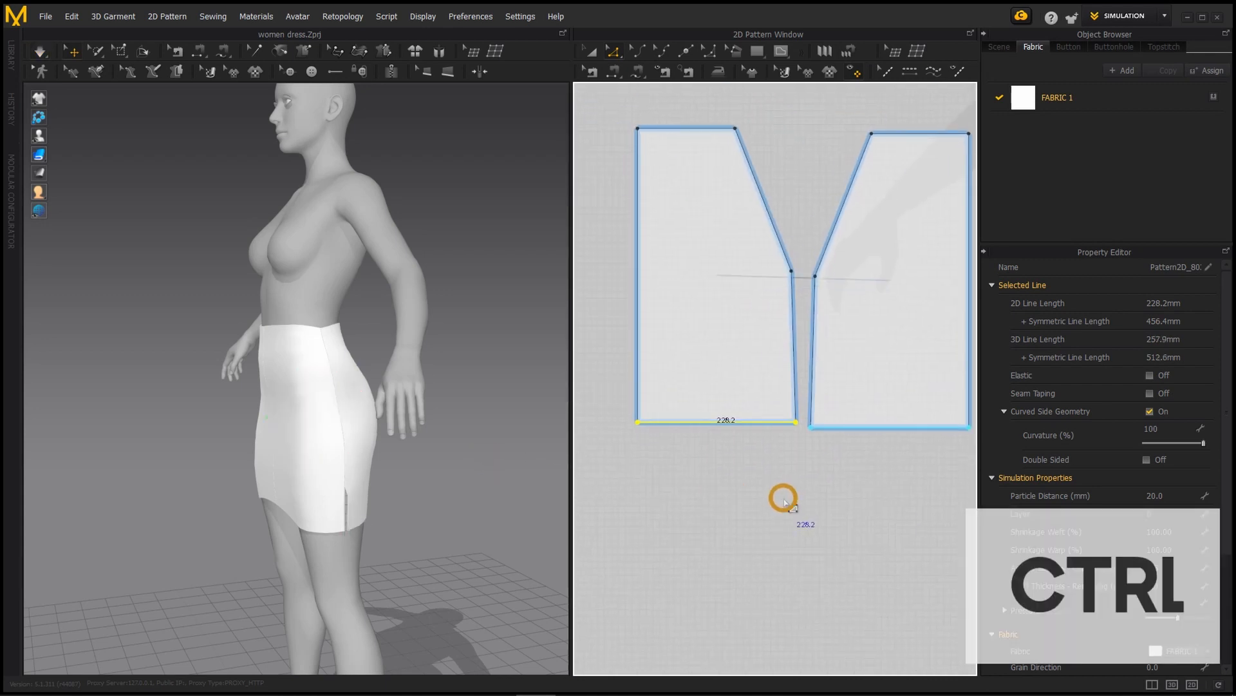
click(750, 423)
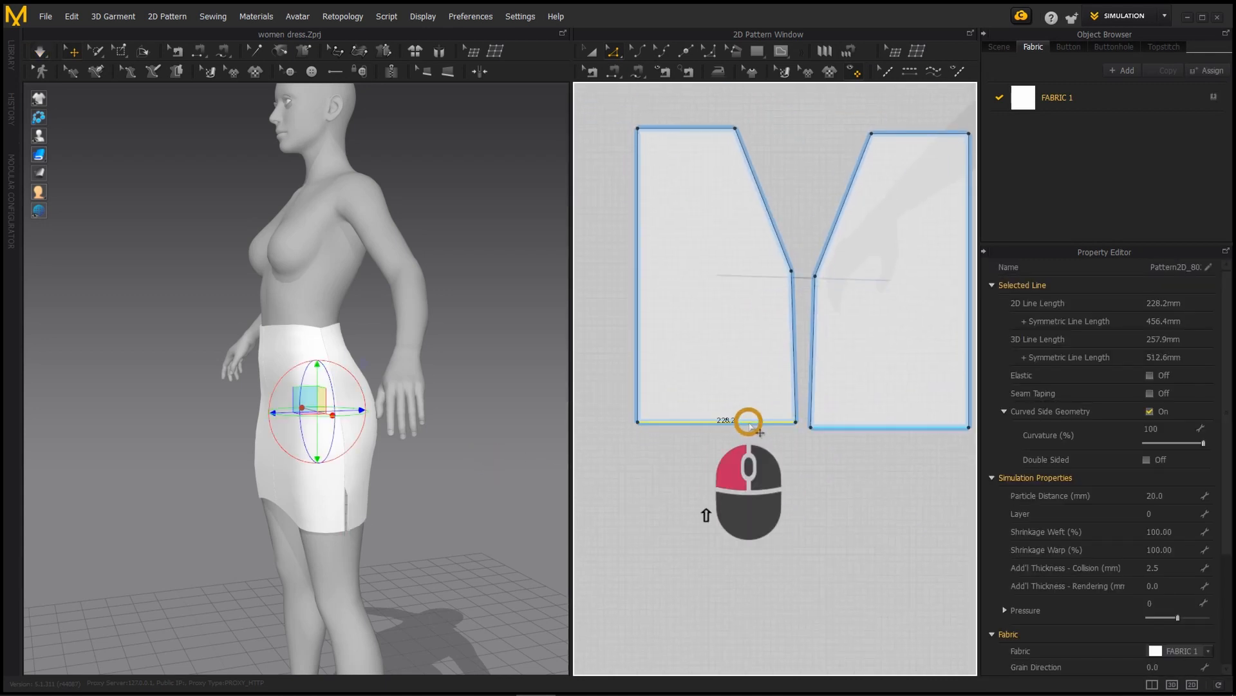
shift+drag(751, 423, 732, 443)
key(space)
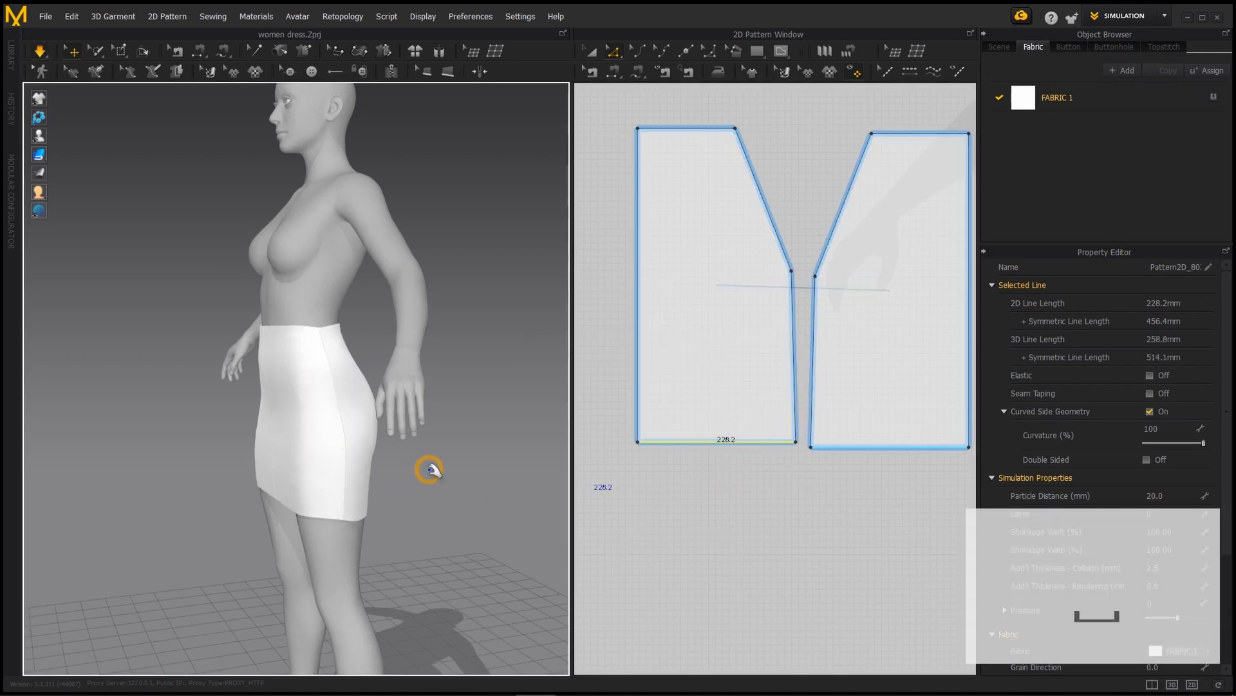
- Check the draped skirt from the front and save the project
alt+drag(428, 469, 361, 412)
scroll(337, 425, down, 4)
scroll(761, 545, down, 4)
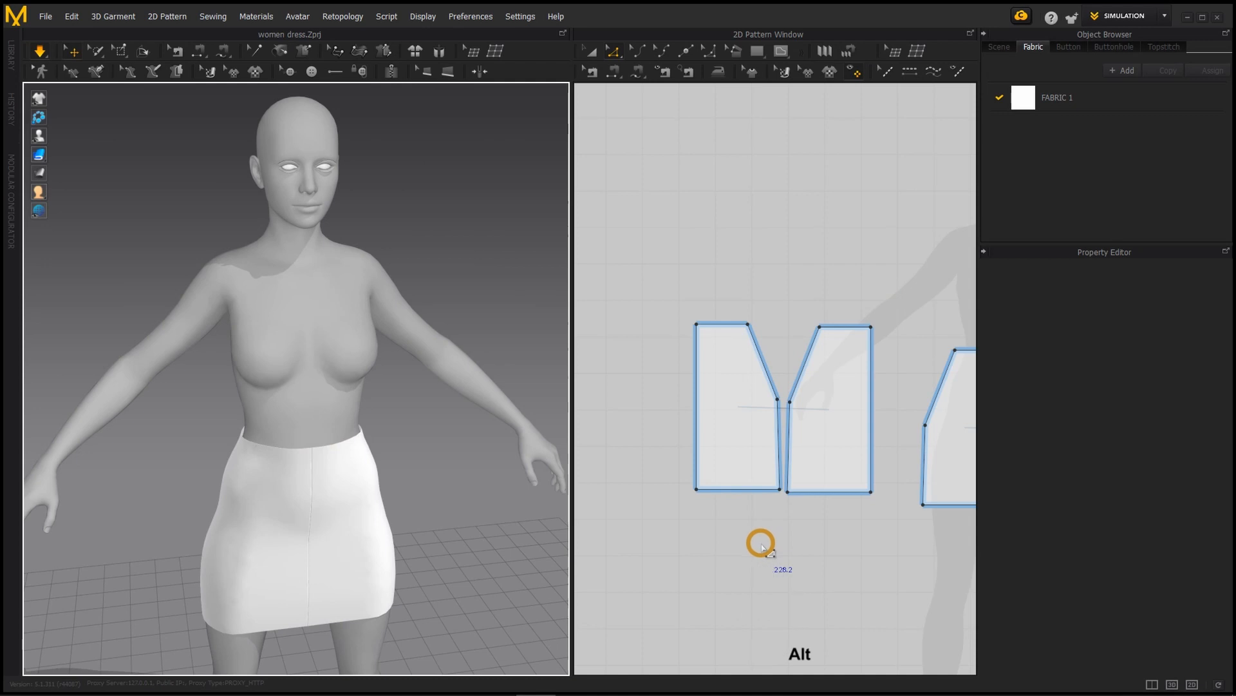
alt+scroll(761, 545, down, 4)
alt+middle_drag(840, 552, 759, 528)
key(ctrl+s)
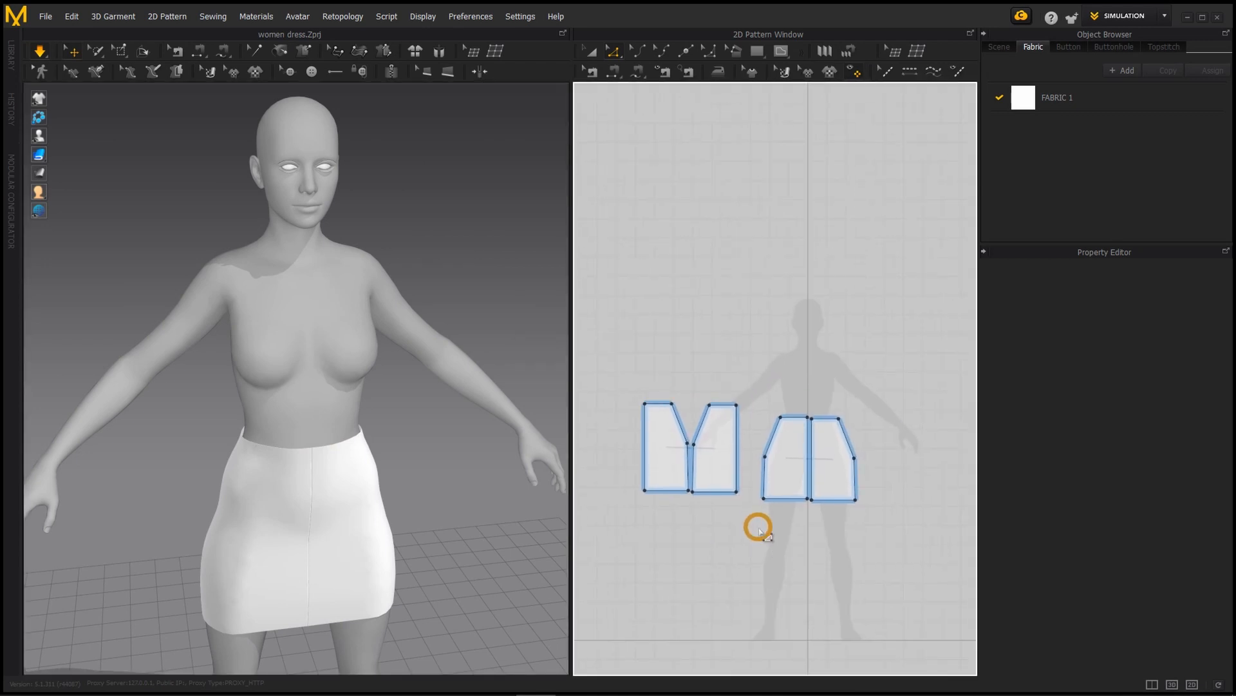
- Try to draw a vertical internal line about 424 mm long from waist to hem on the linked front panels
alt+scroll(763, 402, down, 2)
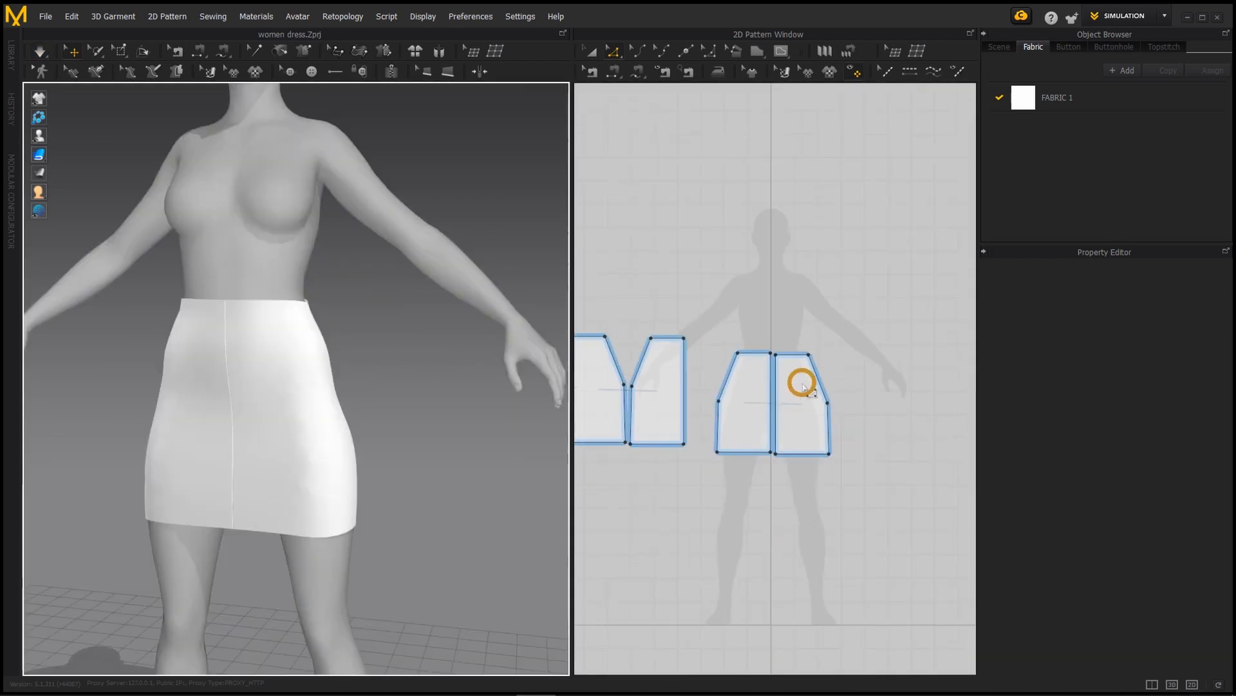
key(g)
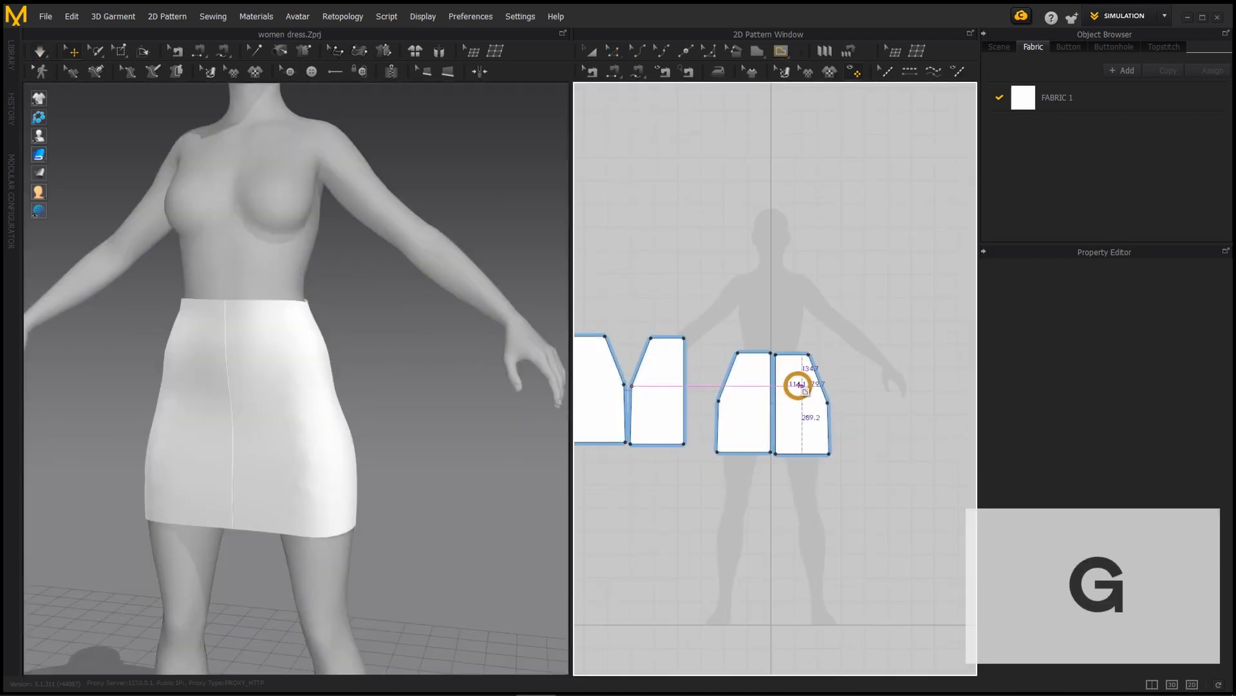
alt+scroll(805, 380, up, 3)
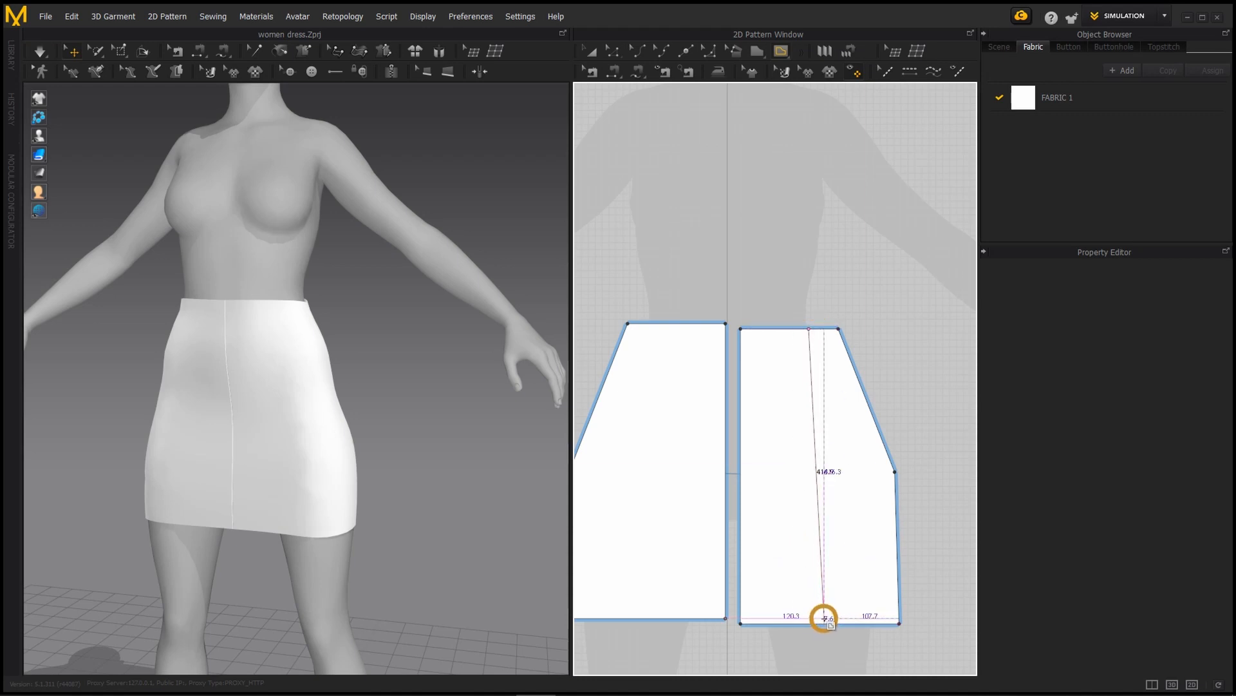
click(808, 624)
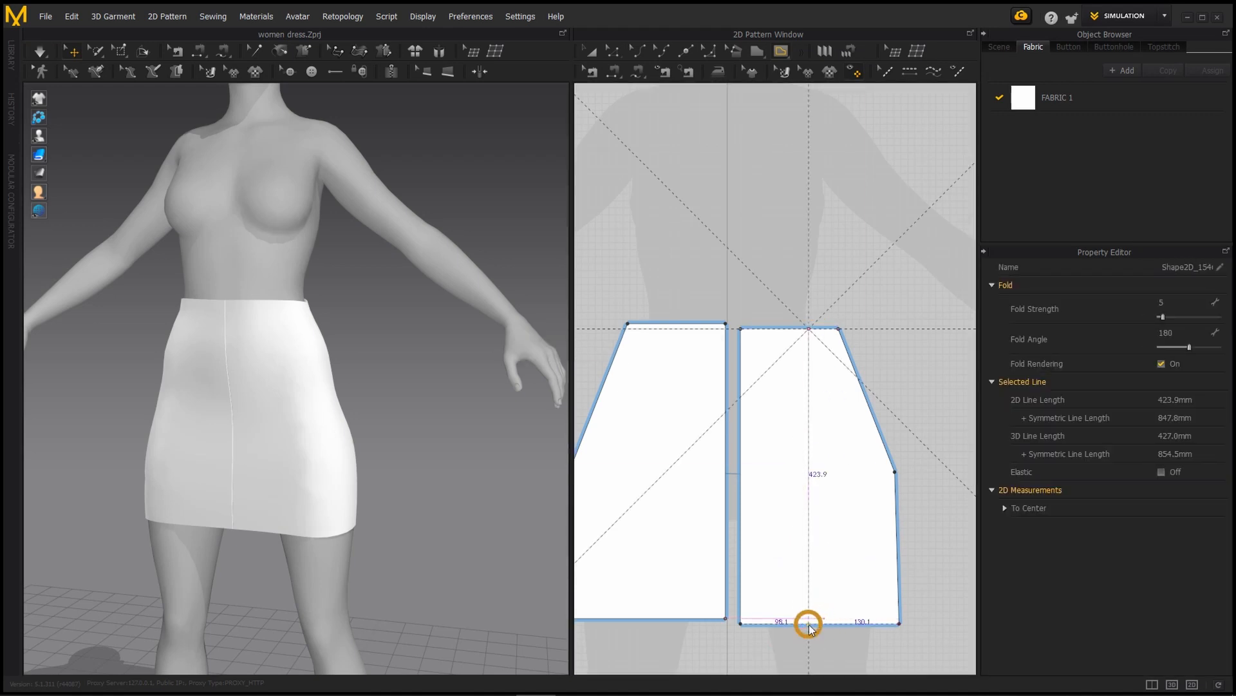
alt+scroll(273, 474, up, 4)
alt+scroll(772, 533, down, 4)
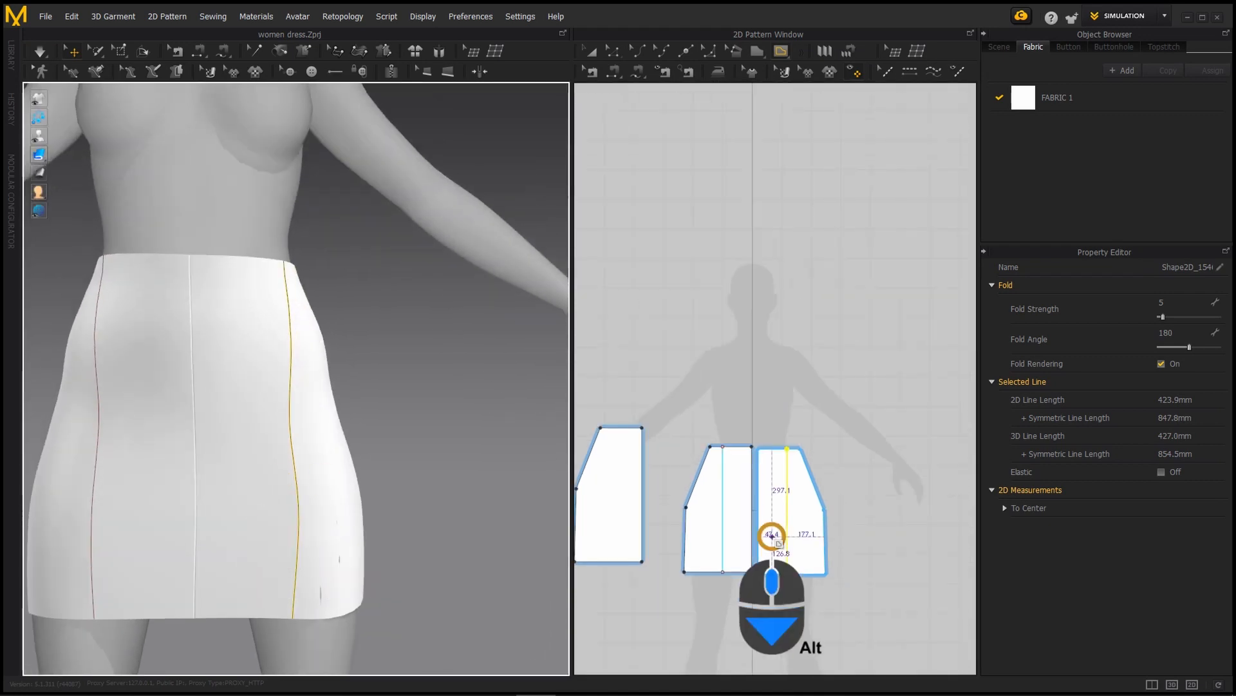
alt+scroll(750, 534, up, 4)
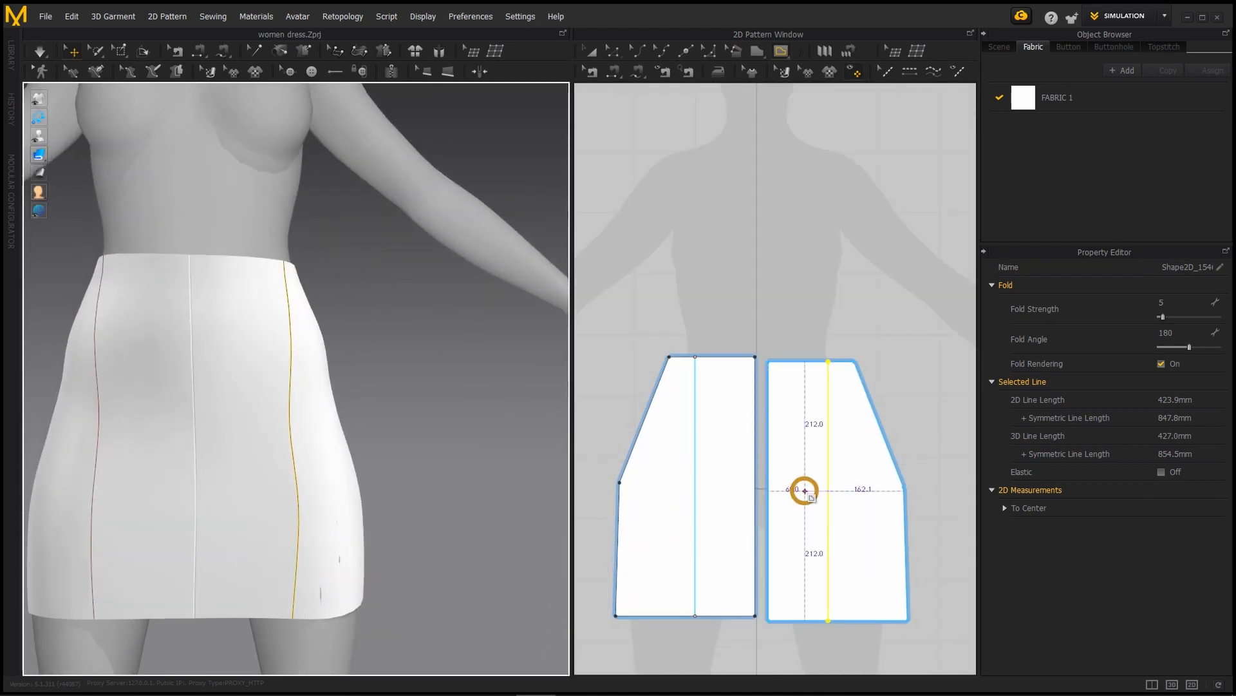
key(ctrl+z)
- Remove the linked editing between the two front skirt panels
key(a)
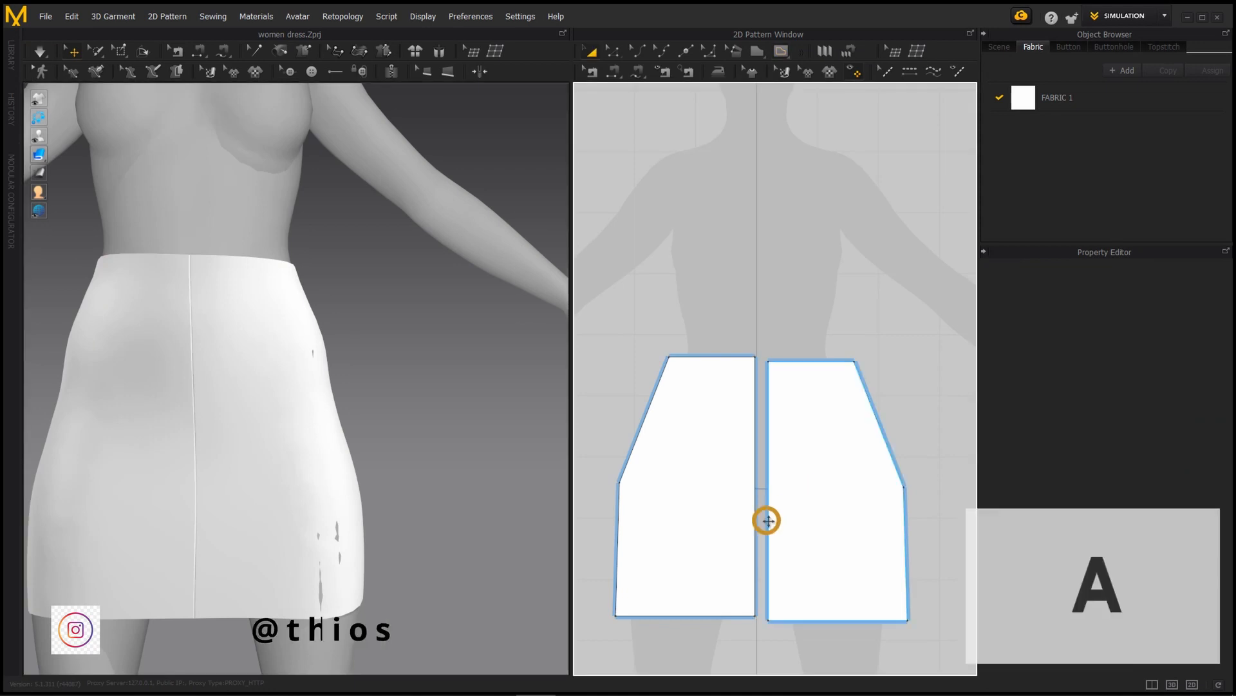
scroll(702, 450, down, 2)
drag(600, 326, 902, 612)
right_click(802, 519)
click(601, 303)
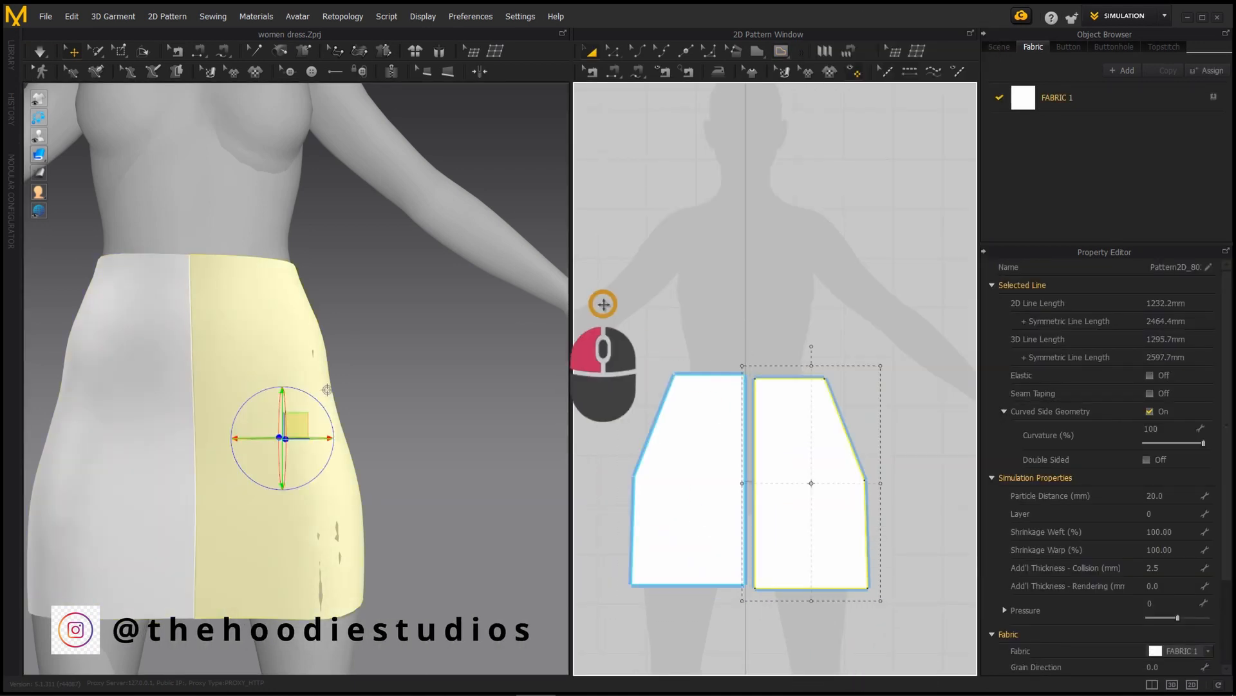
drag(602, 303, 878, 627)
right_click(805, 502)
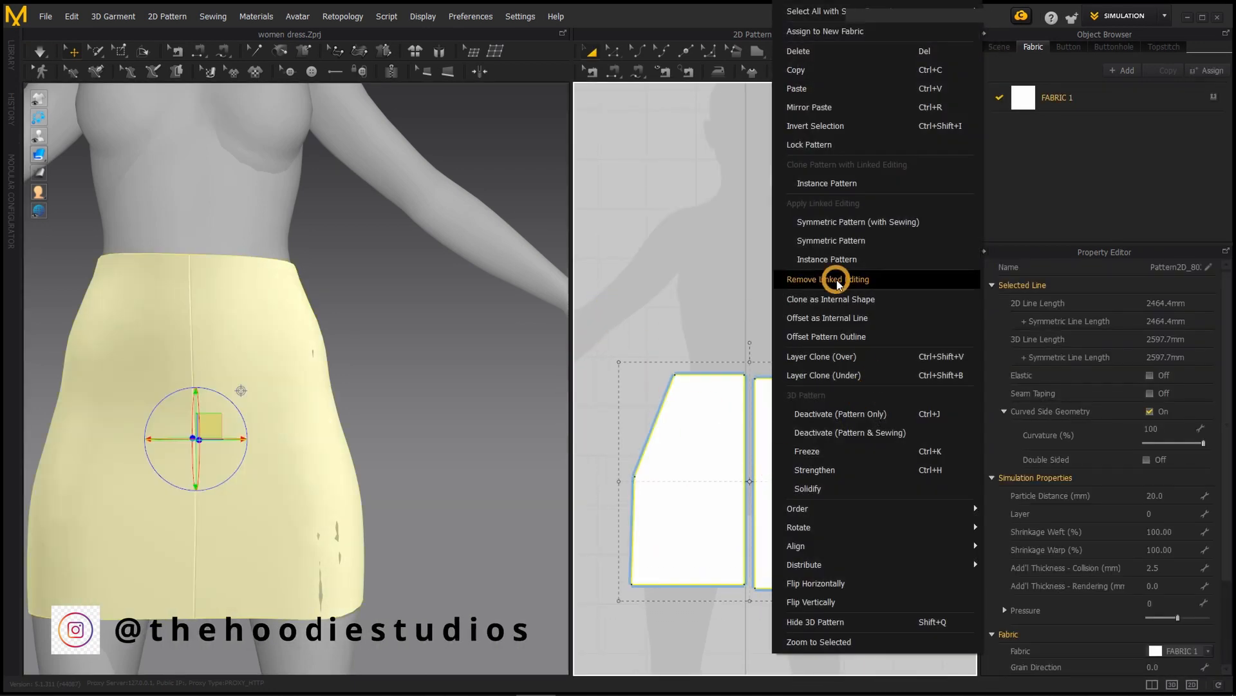
click(871, 273)
- Draw a vertical internal line from waist to hem on the right-hand front panel, about 79 mm from its centre edge
key(g)
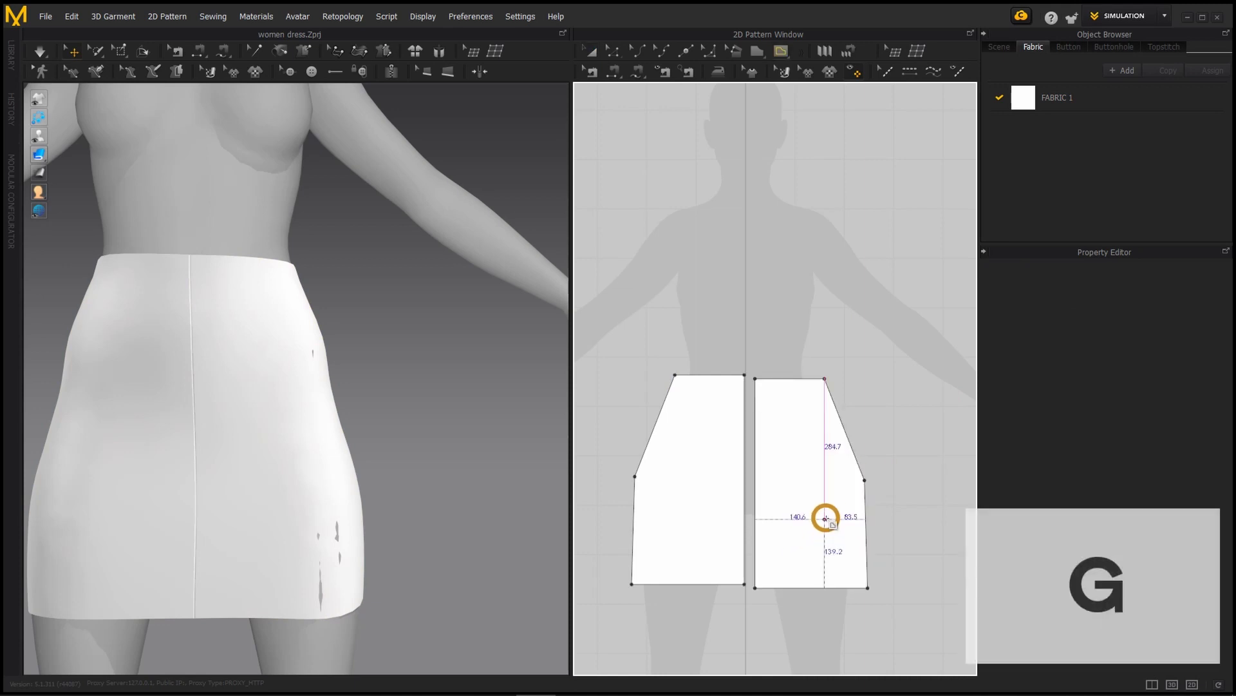
alt+scroll(798, 381, down, 3)
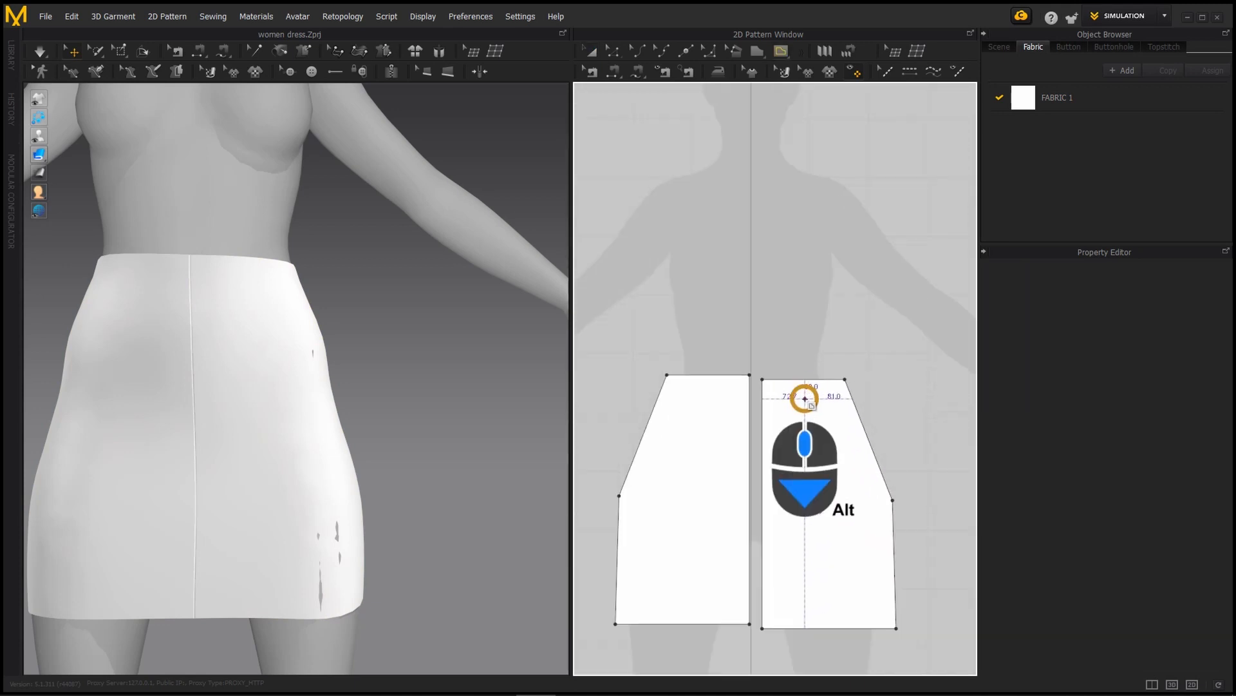
alt+scroll(802, 390, down, 2)
alt+middle_drag(797, 389, 786, 201)
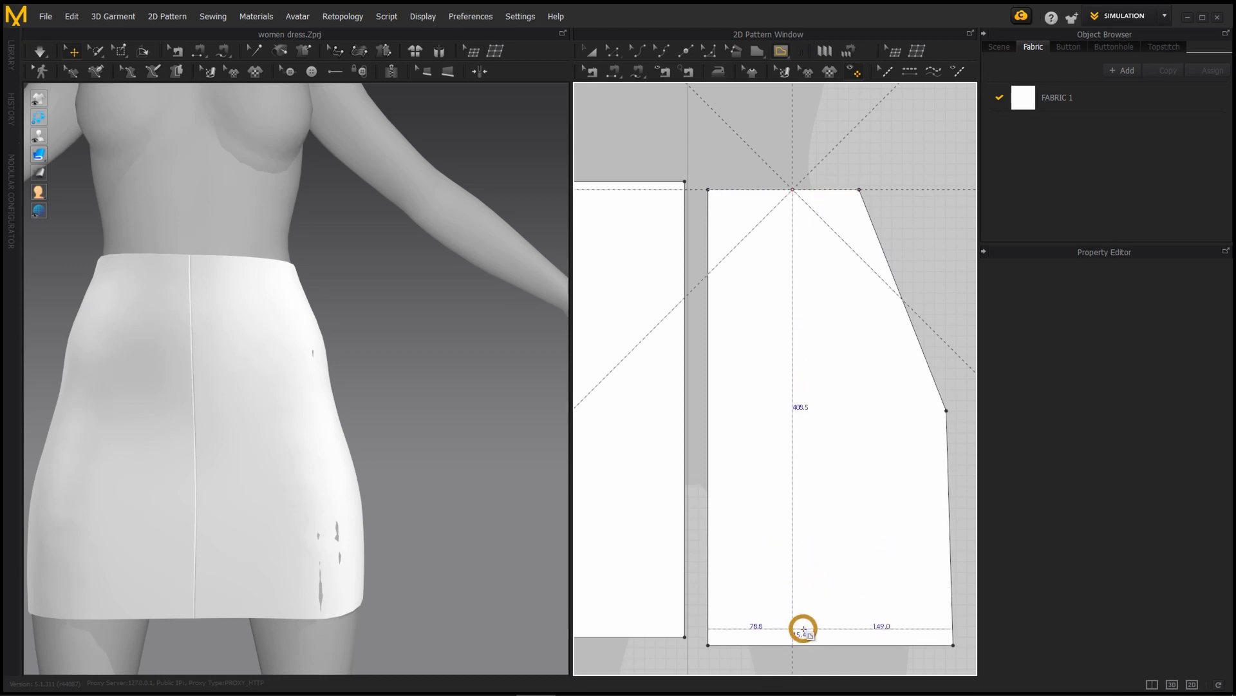
alt+scroll(300, 521, up, 2)
alt+drag(299, 521, 329, 535)
alt+scroll(330, 535, down, 2)
alt+scroll(811, 525, down, 4)
scroll(811, 522, up, 1)
key(a)
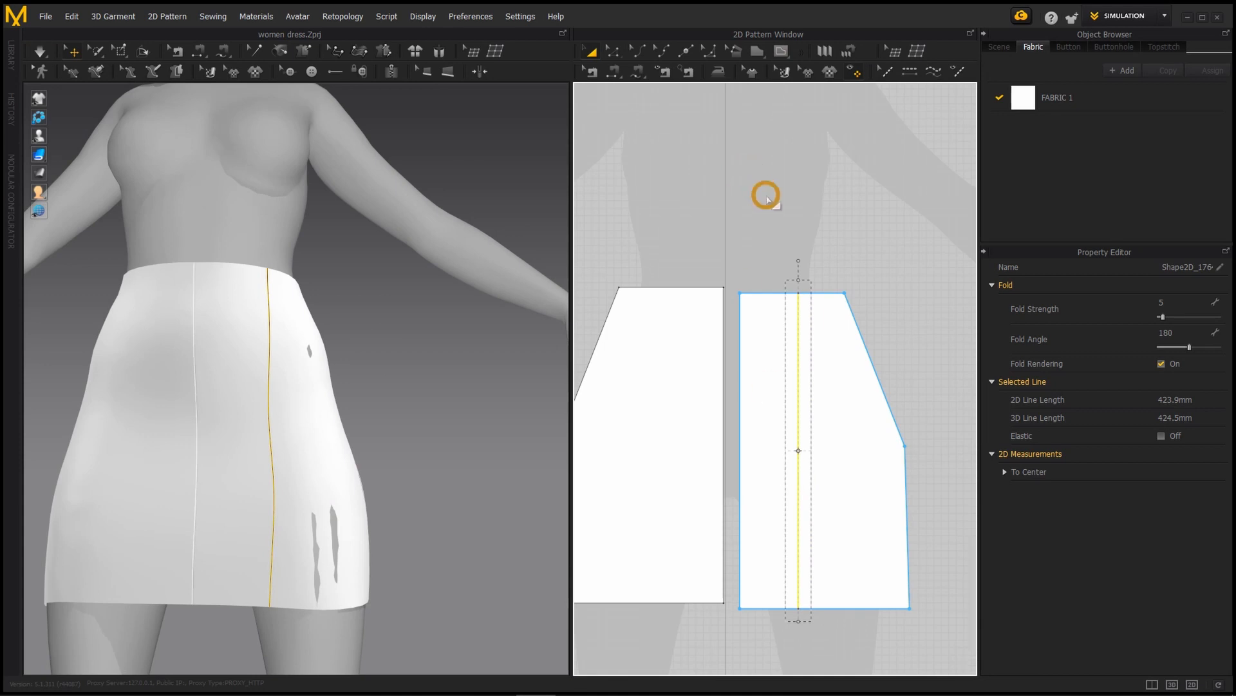
- Save the project with the new internal line on the front panel
key(z)
alt+drag(568, 453, 413, 497)
alt+scroll(747, 489, down, 5)
middle_drag(747, 489, 787, 489)
key(ctrl+s)
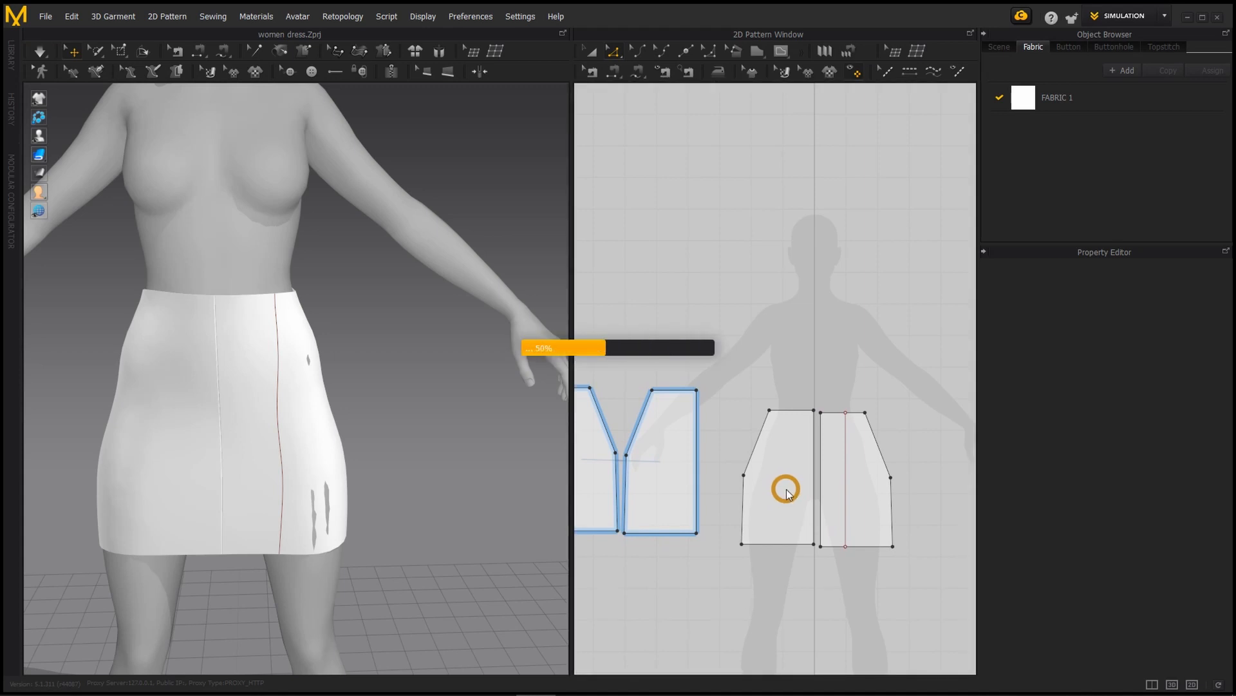
- Draw a tall rectangular pattern piece about 111 mm wide and 366 mm high above the left-hand front skirt panel
alt+scroll(777, 395, up, 5)
key(s)
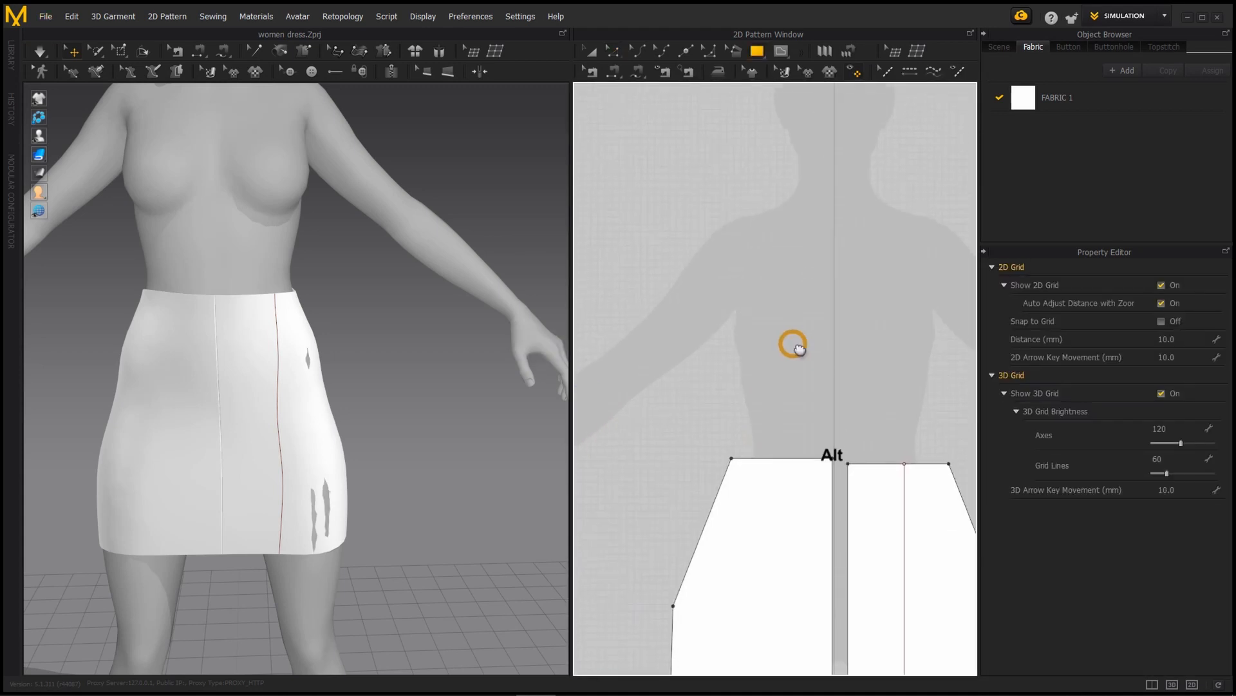
drag(714, 186, 772, 356)
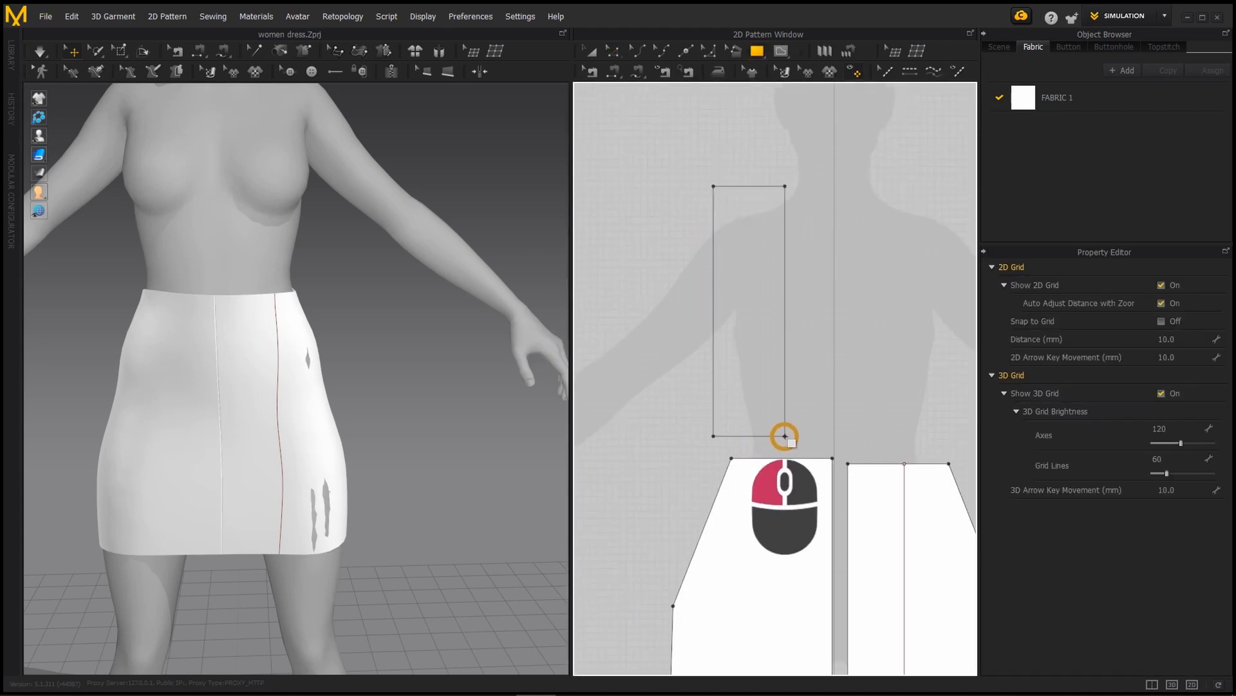
drag(793, 449, 793, 448)
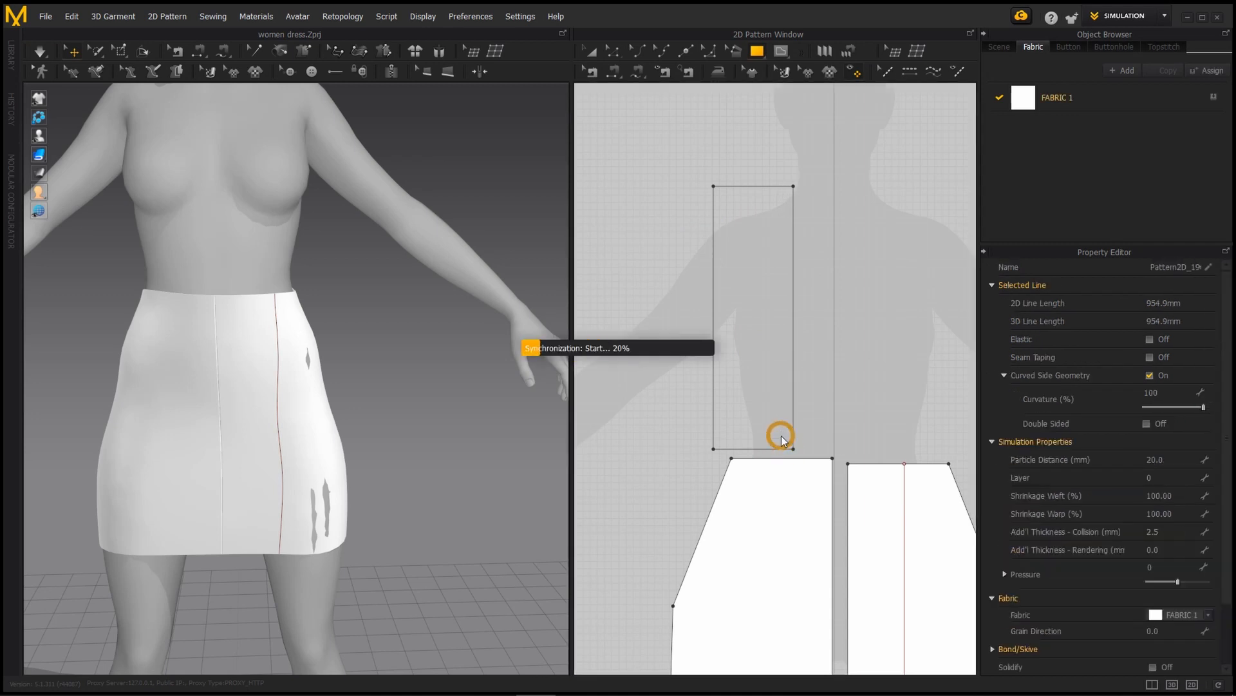
alt+scroll(296, 317, down, 3)
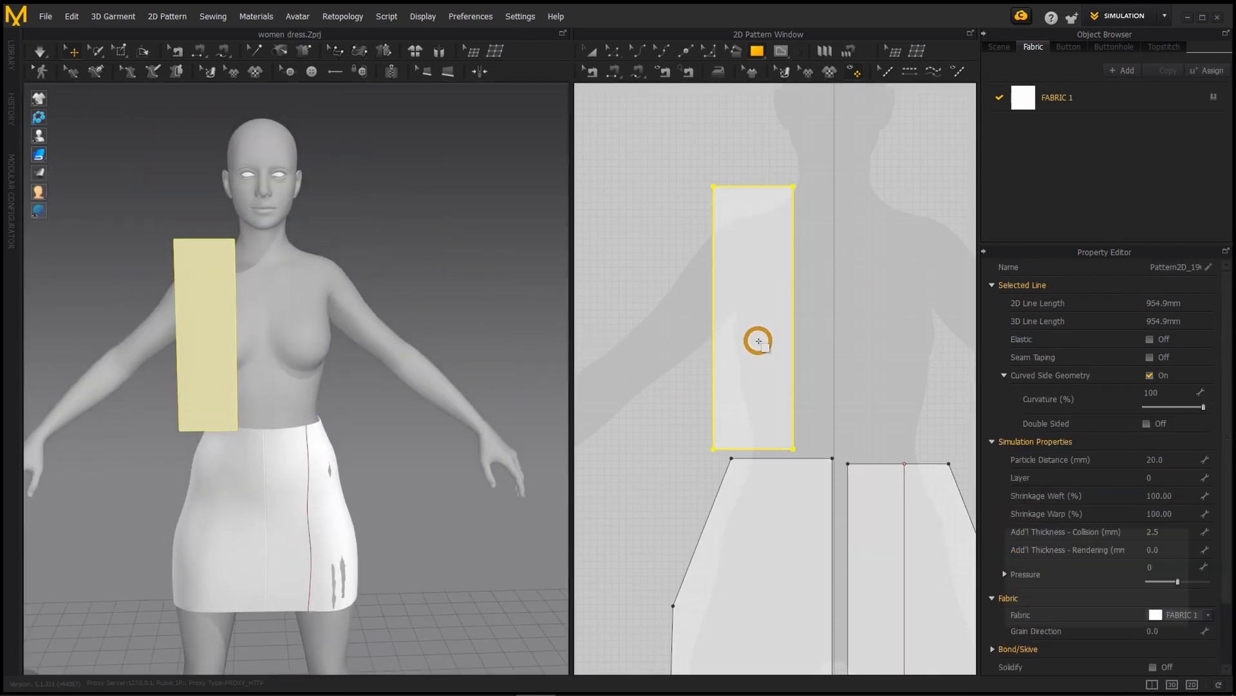
- Raise the rectangle's top edge straight up until its sides are about 427 mm long
key(z)
click(762, 186)
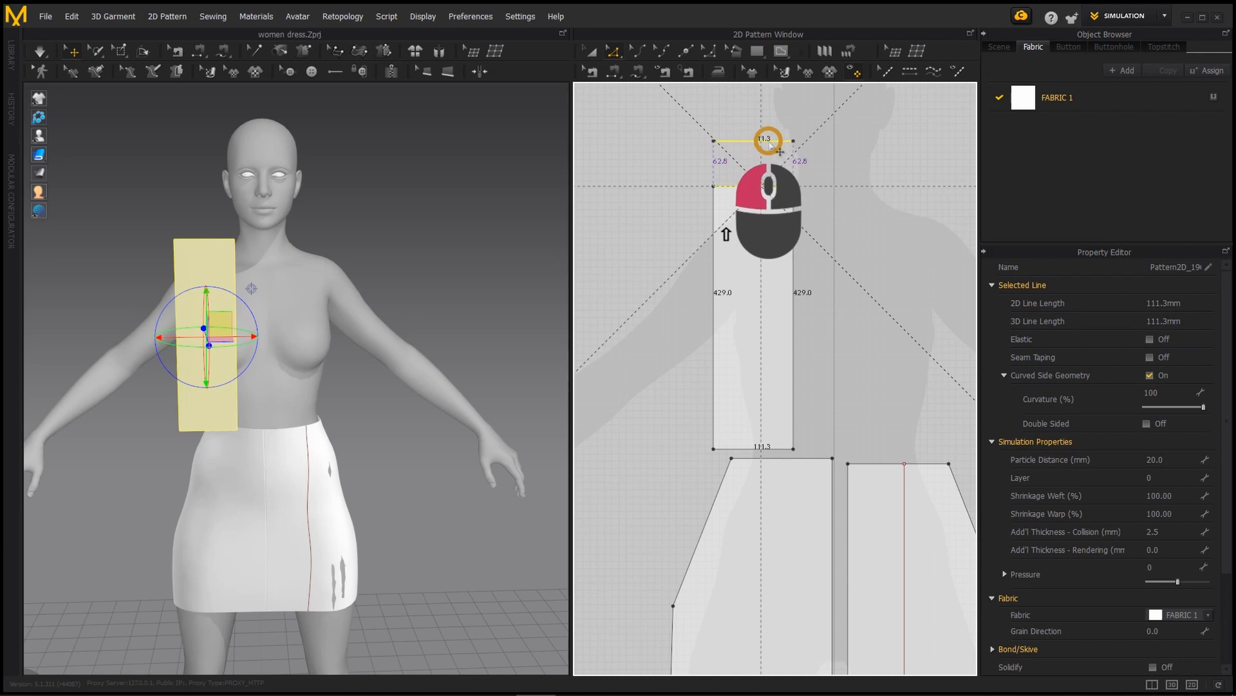
shift+drag(769, 145, 770, 143)
- Taper the rectangle by moving both top corners horizontally inward, and scale the whole piece up slightly
key(z)
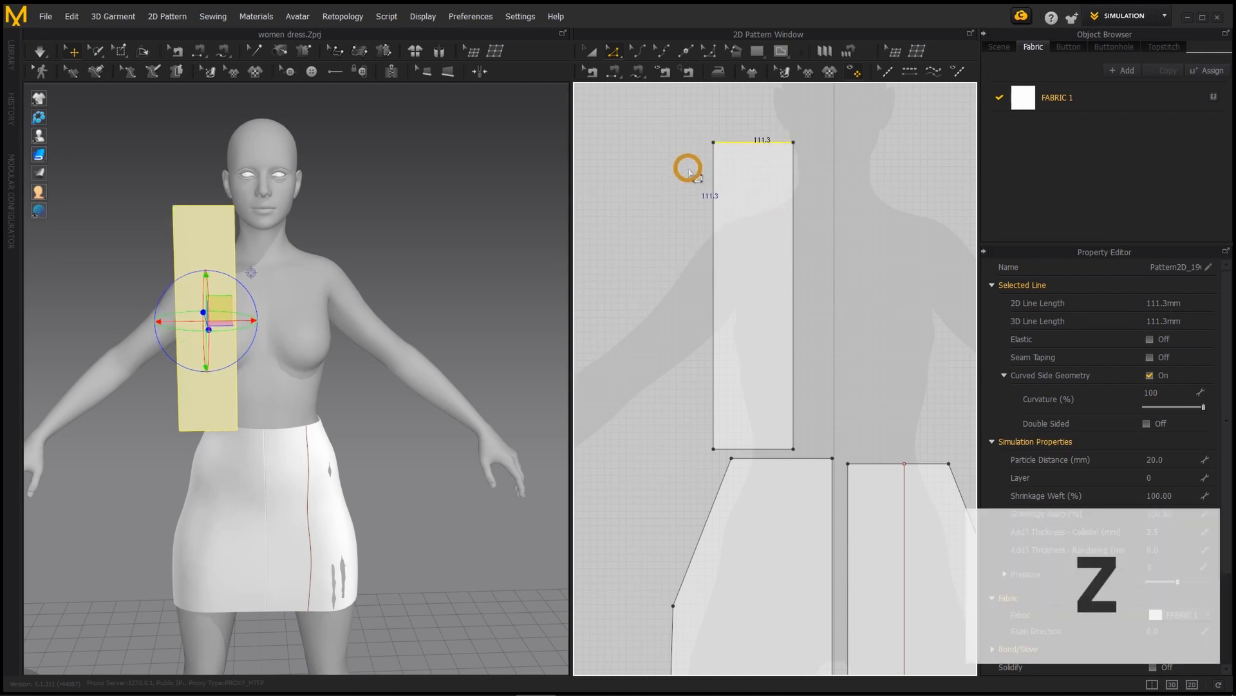
click(714, 143)
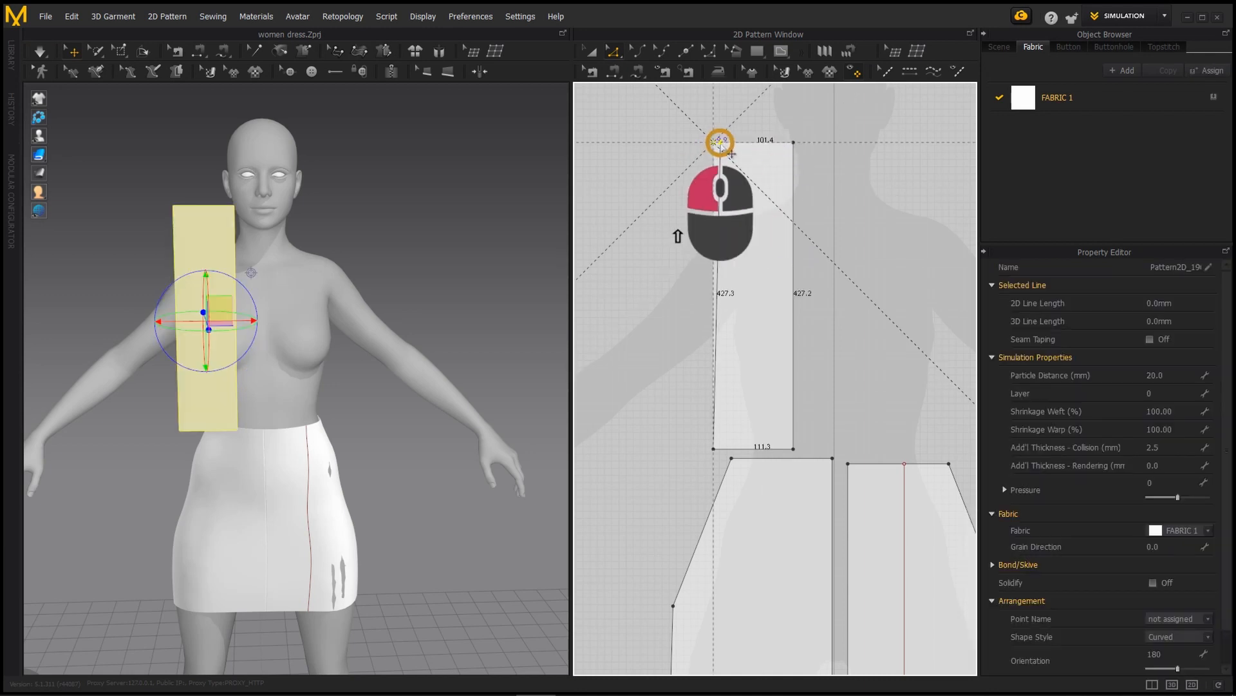
shift+drag(746, 142, 746, 143)
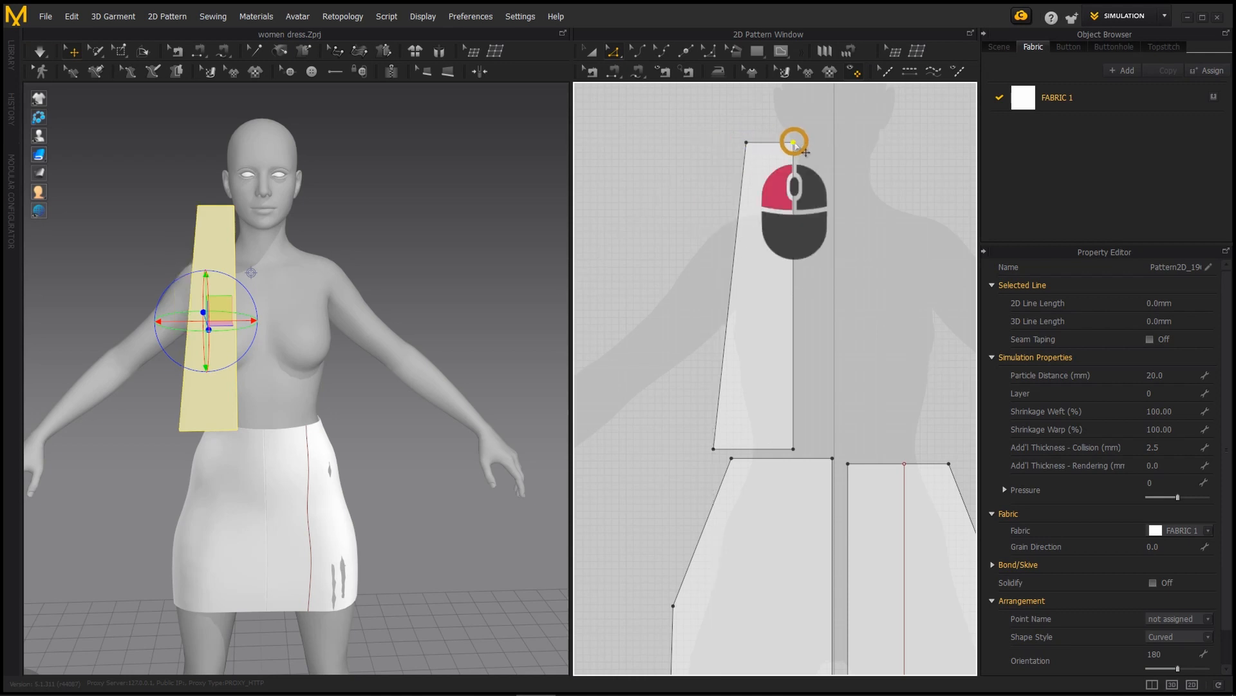
scroll(783, 296, down, 2)
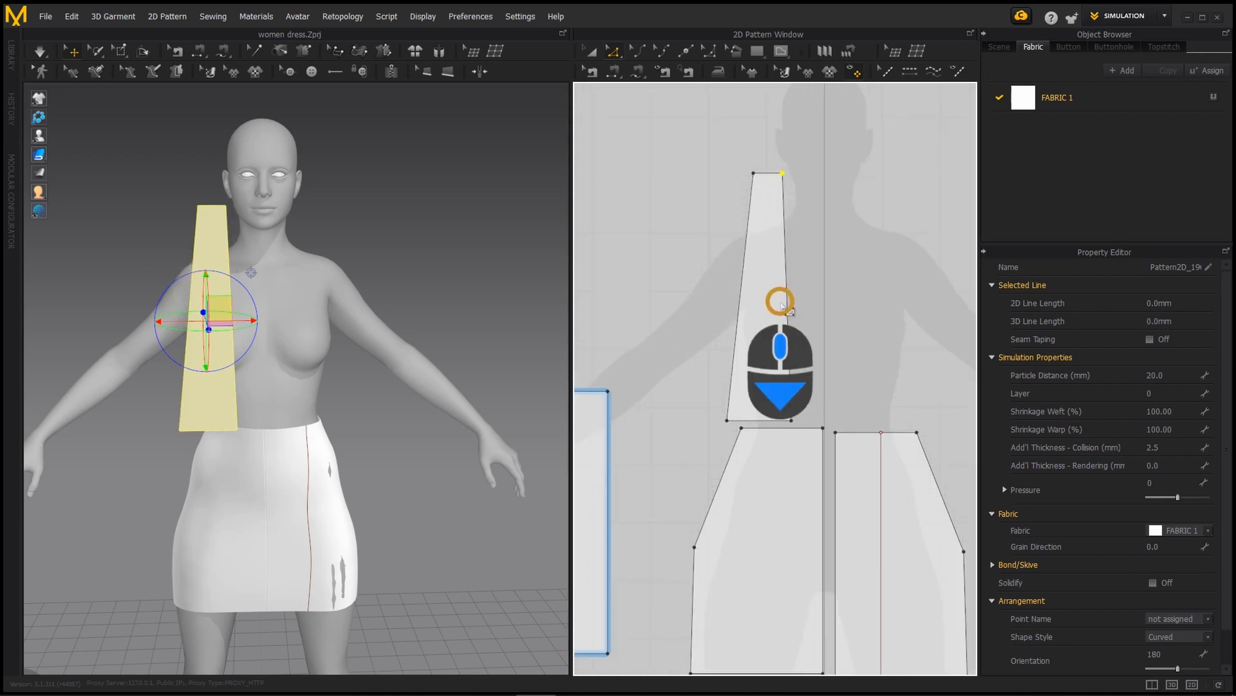
key(a)
click(785, 285)
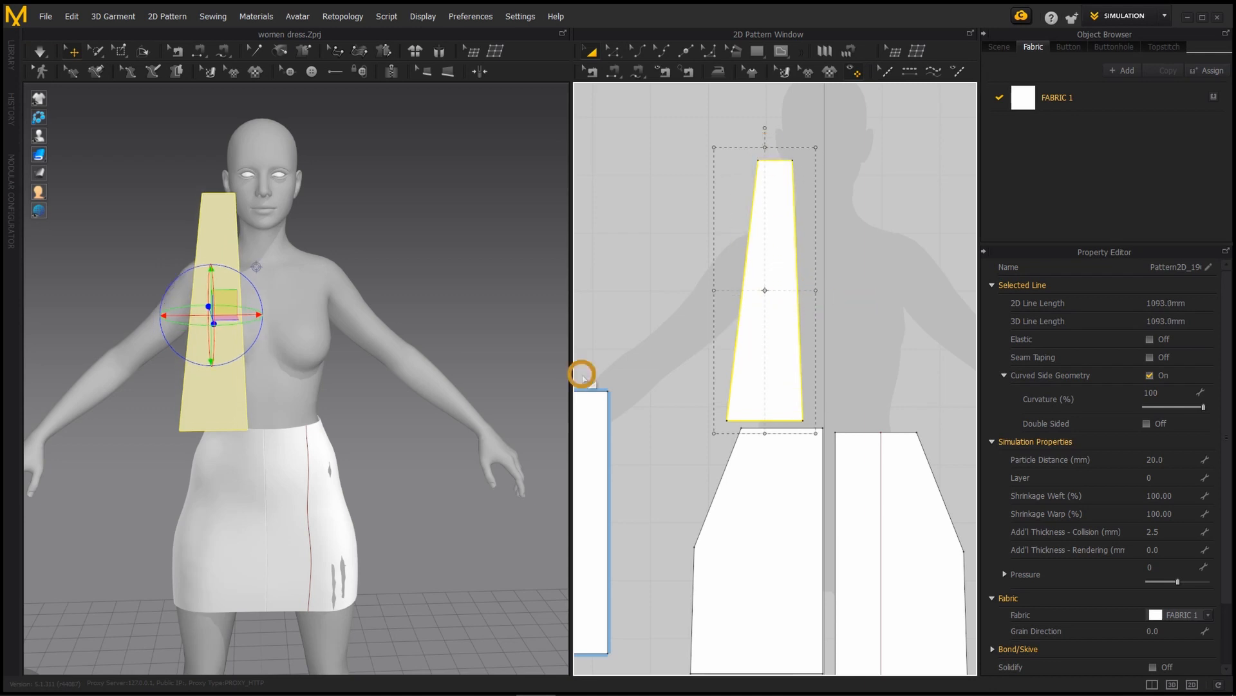
- Move the tapered piece in 3D to the avatar's right side above the skirt's side seam, and stretch it upward to about 492 mm tall
scroll(302, 419, up, 3)
right_drag(226, 441, 274, 454)
drag(197, 307, 146, 302)
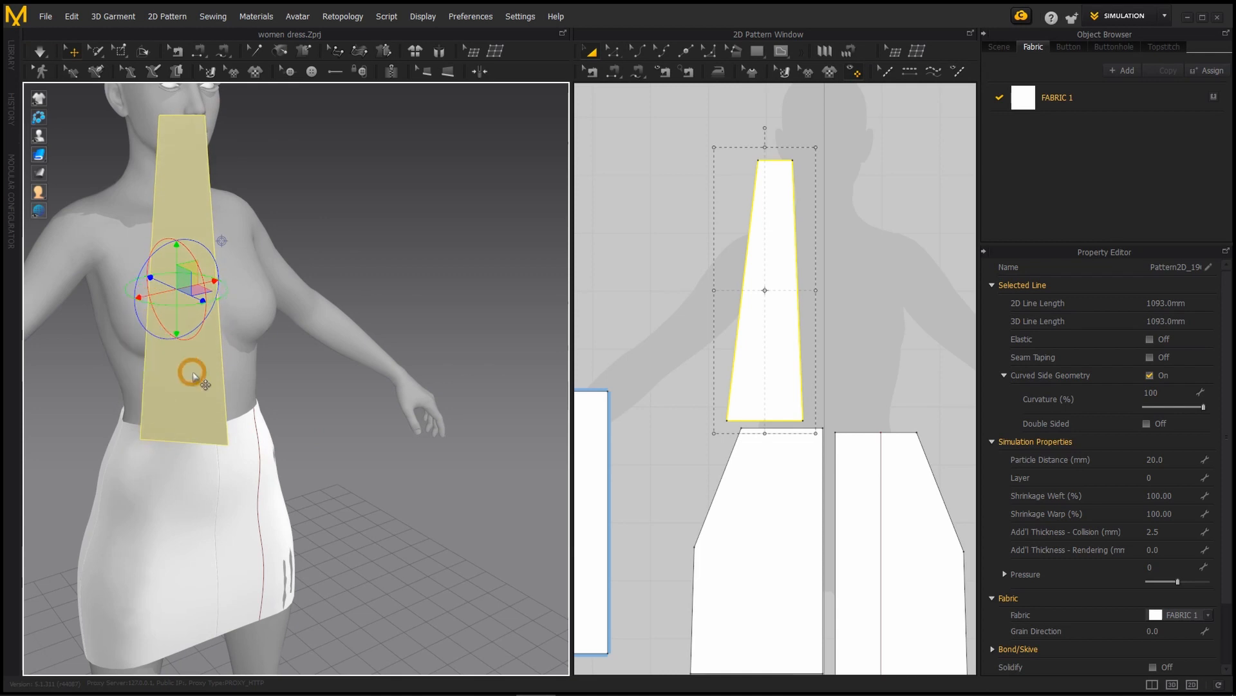
right_drag(193, 377, 284, 296)
drag(262, 301, 237, 291)
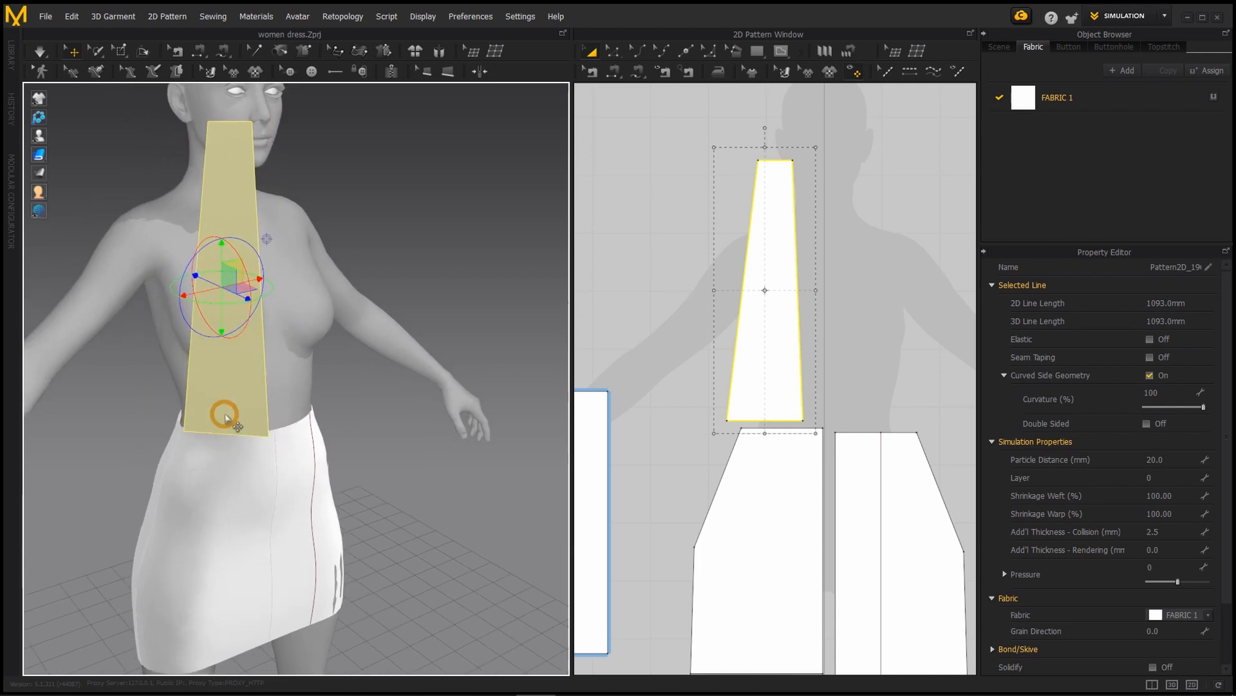
mouse_move(138, 437)
alt+mouse_down()
mouse_move(217, 403)
mouse_move(168, 442)
mouse_move(132, 433)
mouse_move(158, 447)
alt+mouse_up()
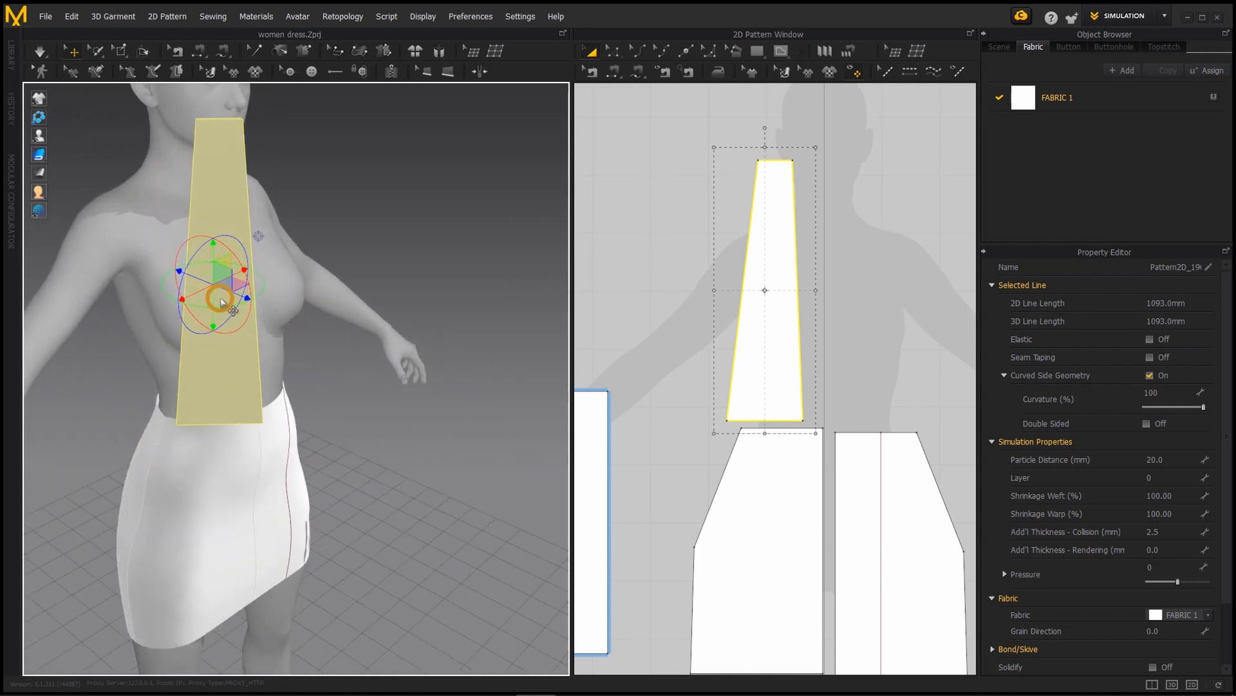
drag(245, 298, 224, 290)
alt+drag(183, 376, 168, 408)
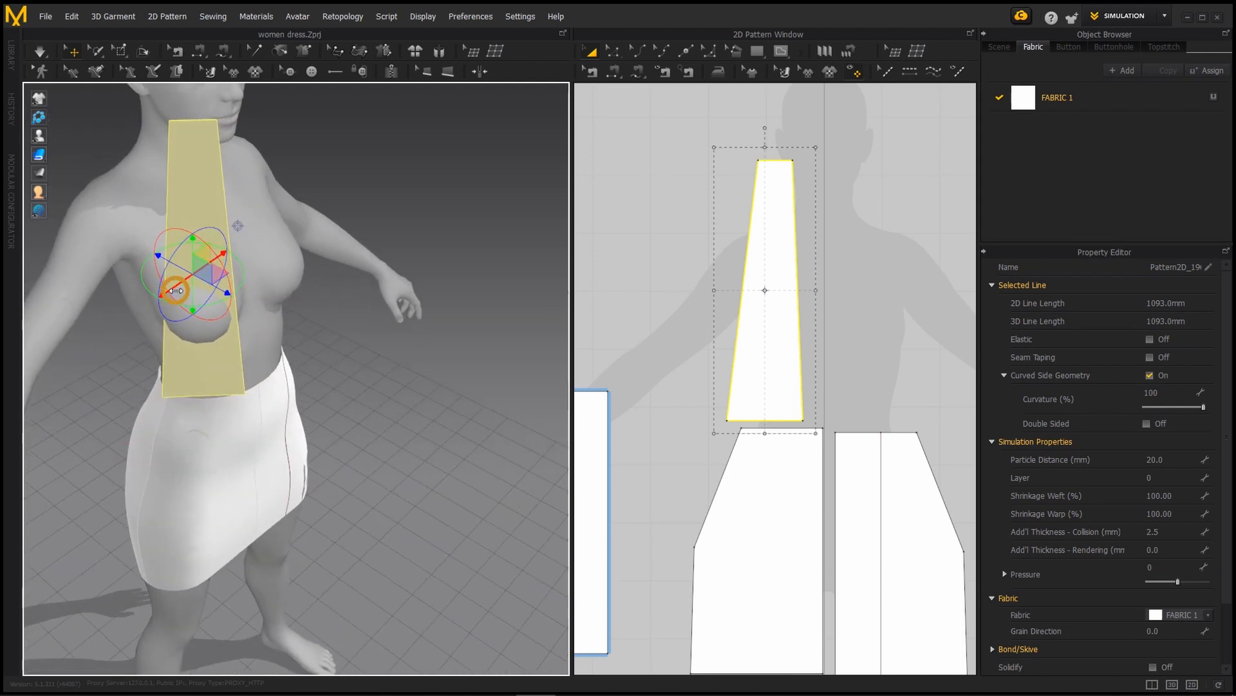
drag(174, 284, 159, 295)
alt+drag(150, 411, 136, 376)
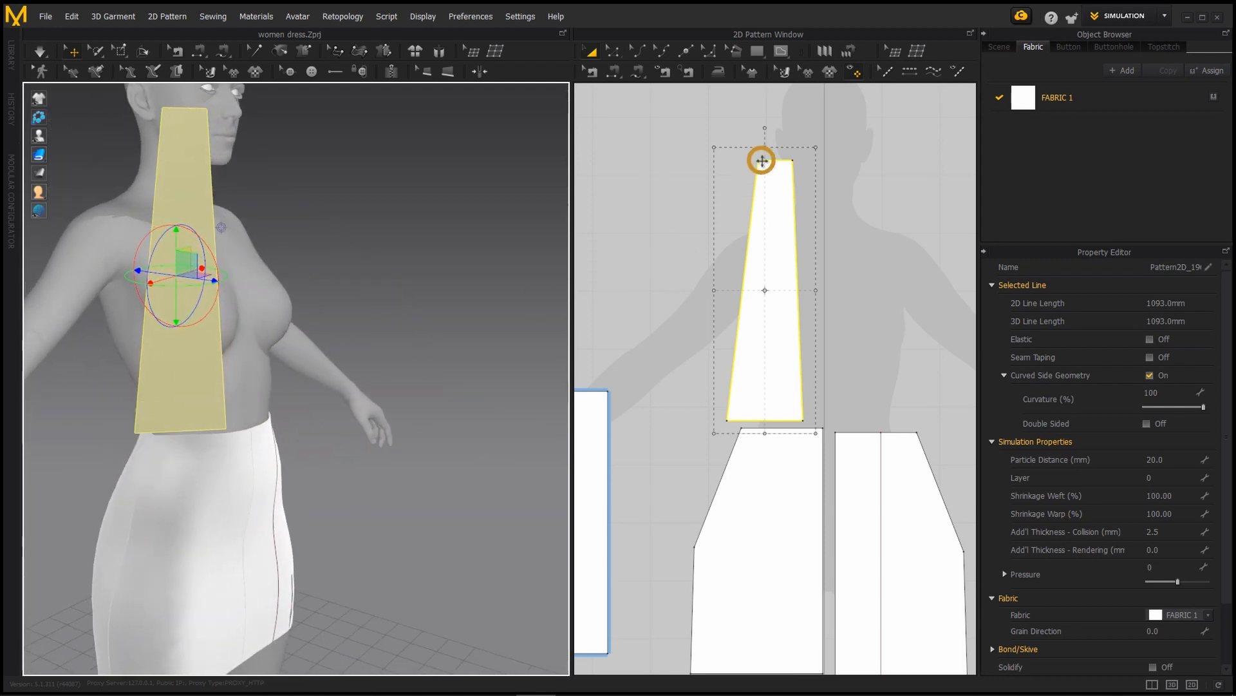
drag(765, 147, 765, 123)
- Split the tapered piece's bottom edge at its midpoint into two 65.7 mm segments
scroll(326, 345, down, 2)
alt+drag(326, 345, 293, 436)
scroll(292, 436, up, 4)
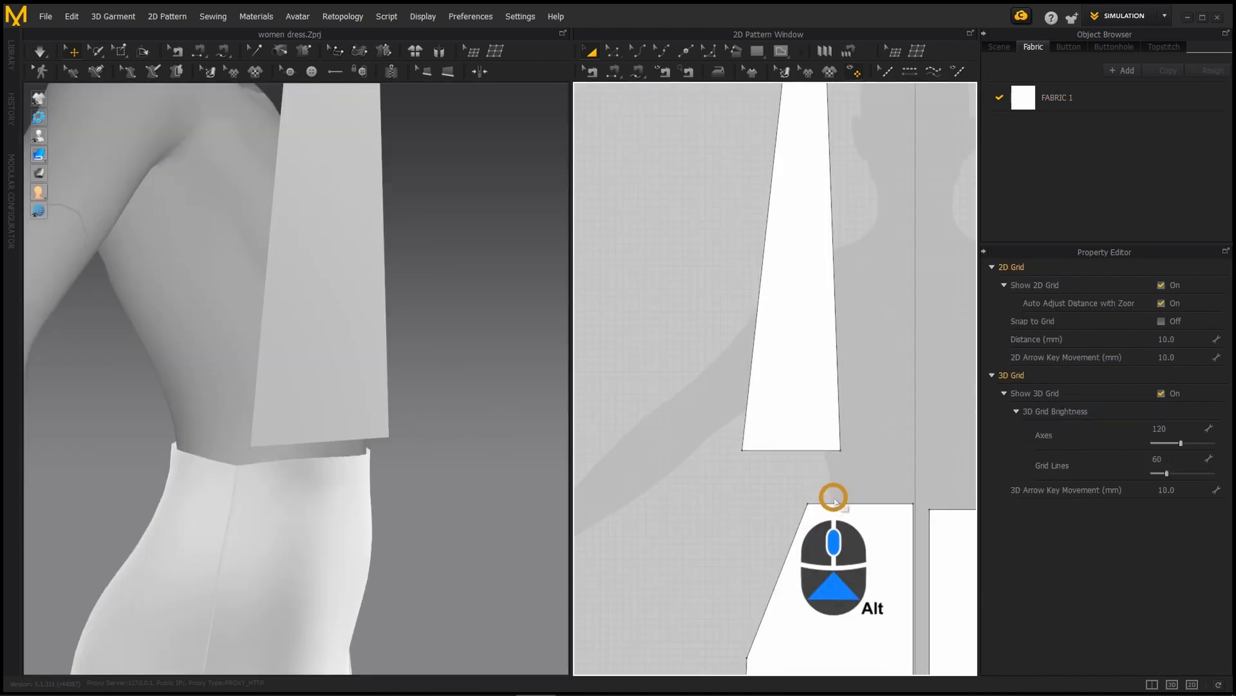
scroll(834, 501, up, 2)
key(x)
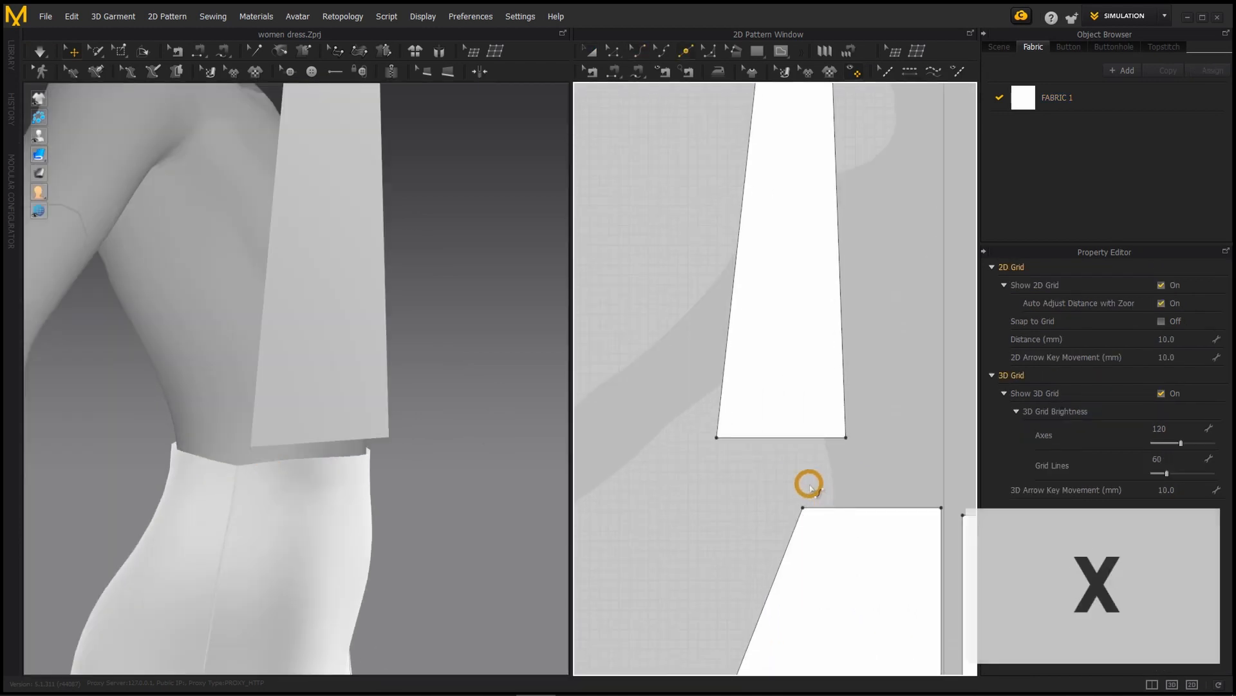
click(788, 438)
click(572, 460)
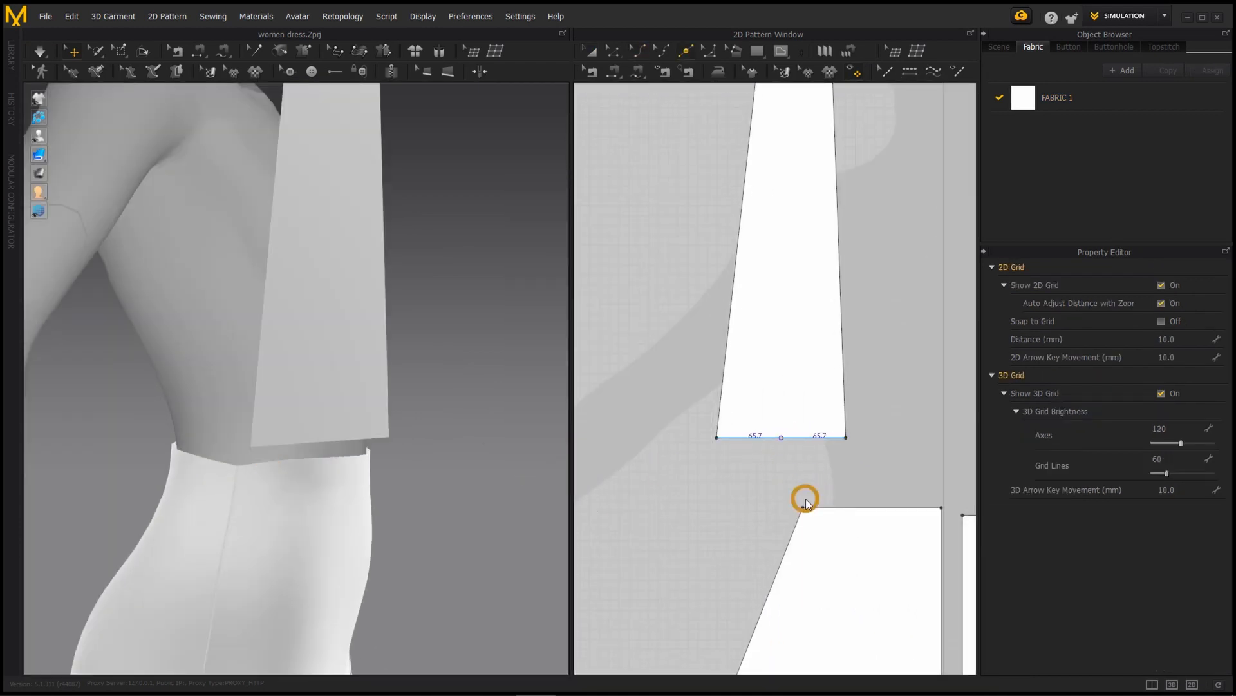
- Copy the length value of the tapered piece's right-hand bottom segment, leaving the length unchanged
key(z)
click(809, 437)
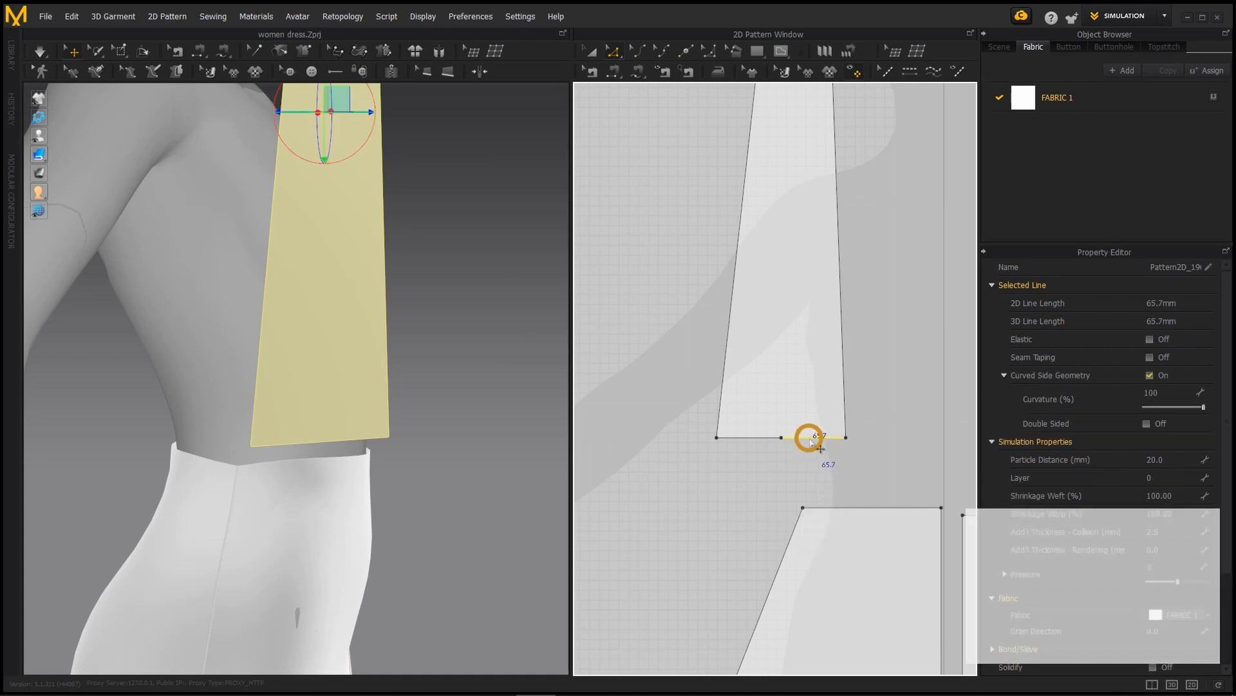
right_click(810, 438)
click(879, 492)
key(ctrl+c)
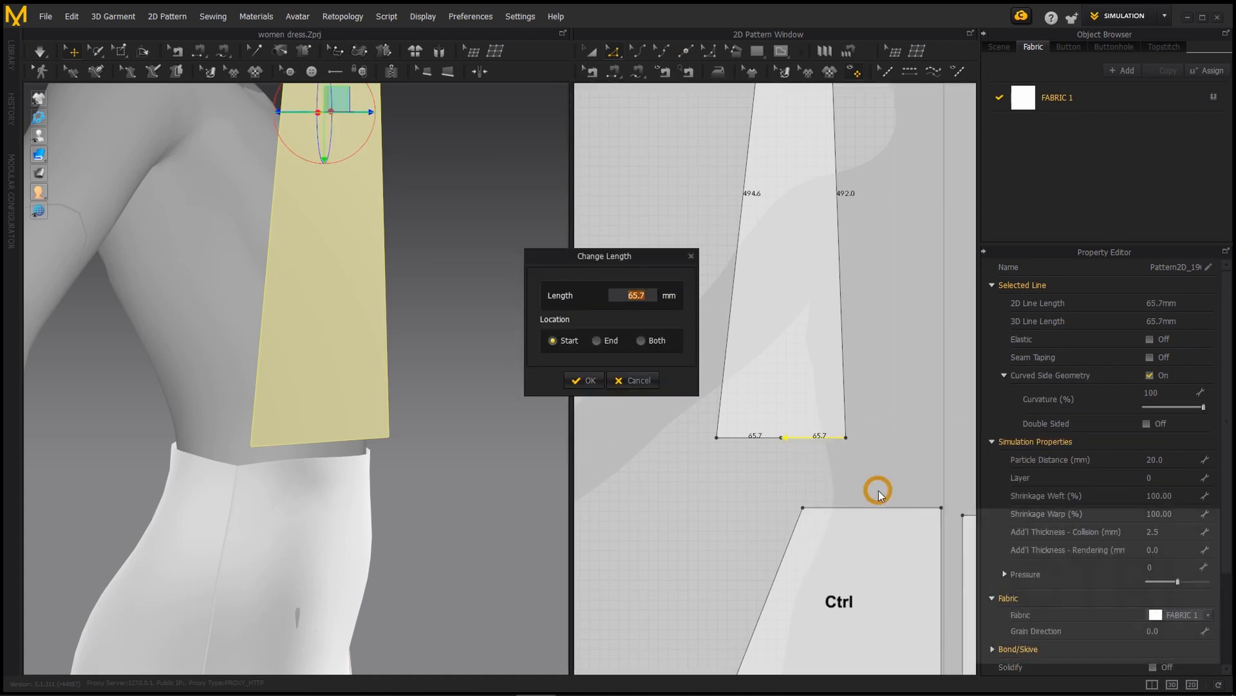
click(641, 385)
- Split the left-hand front skirt panel's waist edge into two lines, with the segment beside the side seam set to 65.7 mm
key(x)
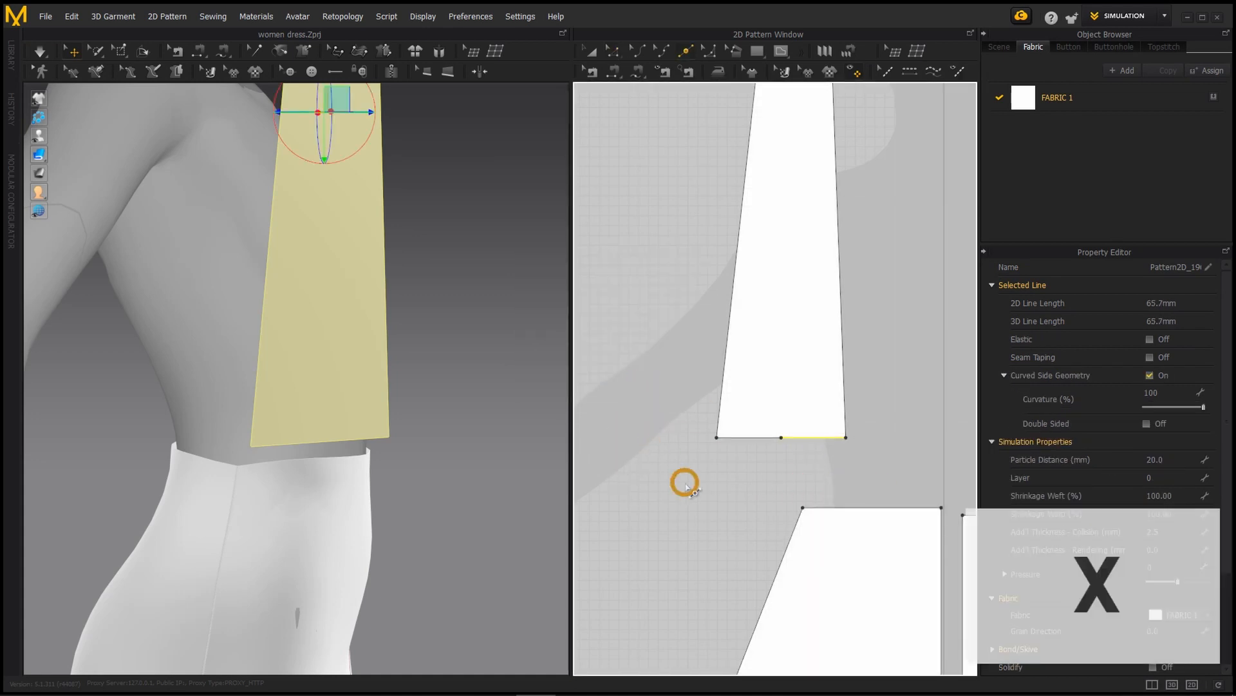
right_click(845, 509)
key(ctrl+v)
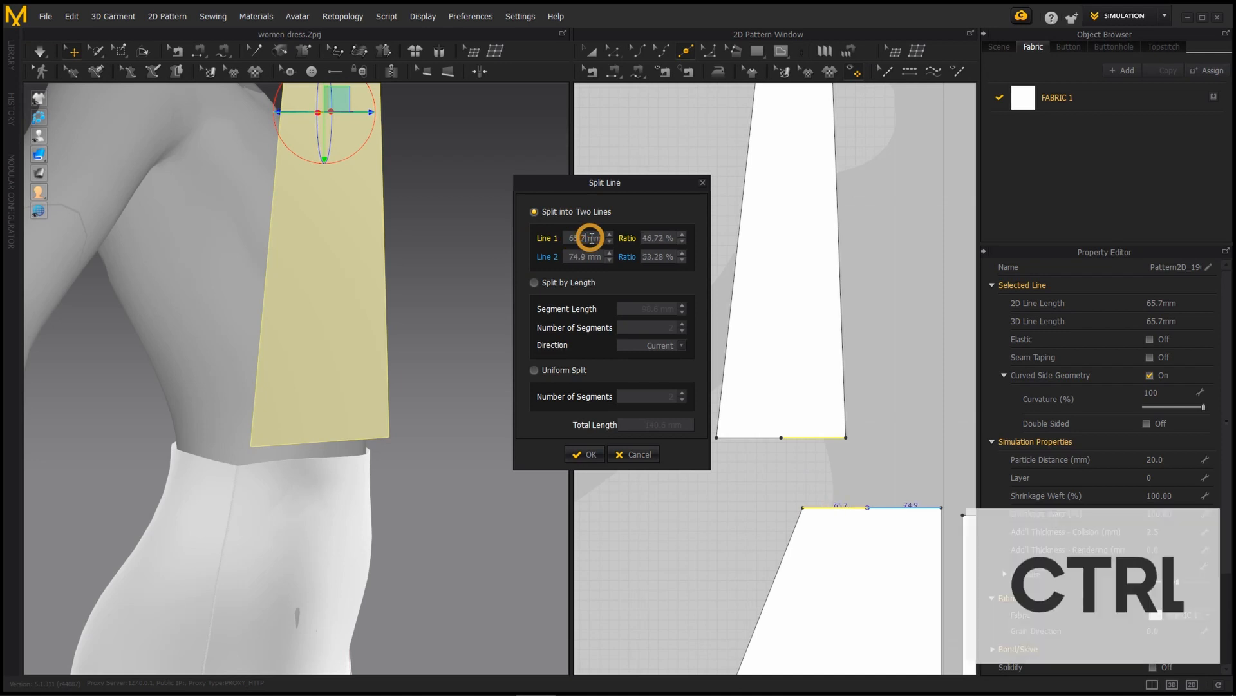
click(584, 454)
- Try to split the adjoining back skirt panel's waist edge into two lines with Line 2 set to 65.7 mm
alt+scroll(683, 506, down, 3)
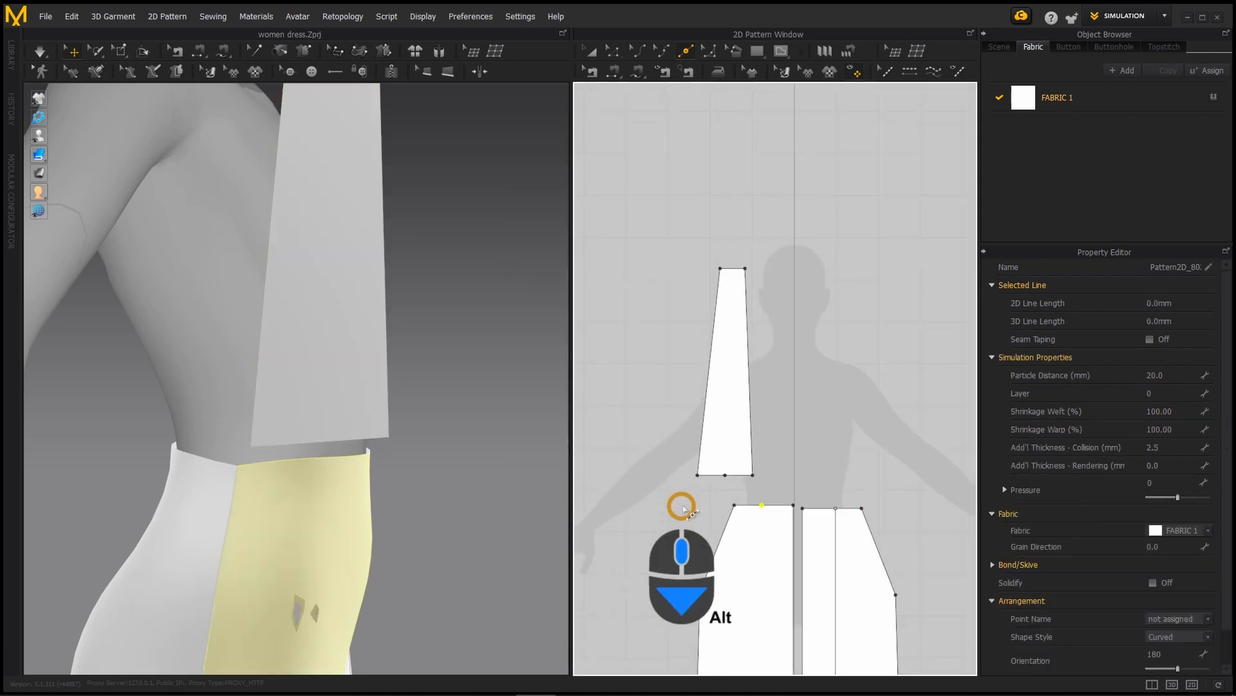
middle_drag(668, 533, 848, 529)
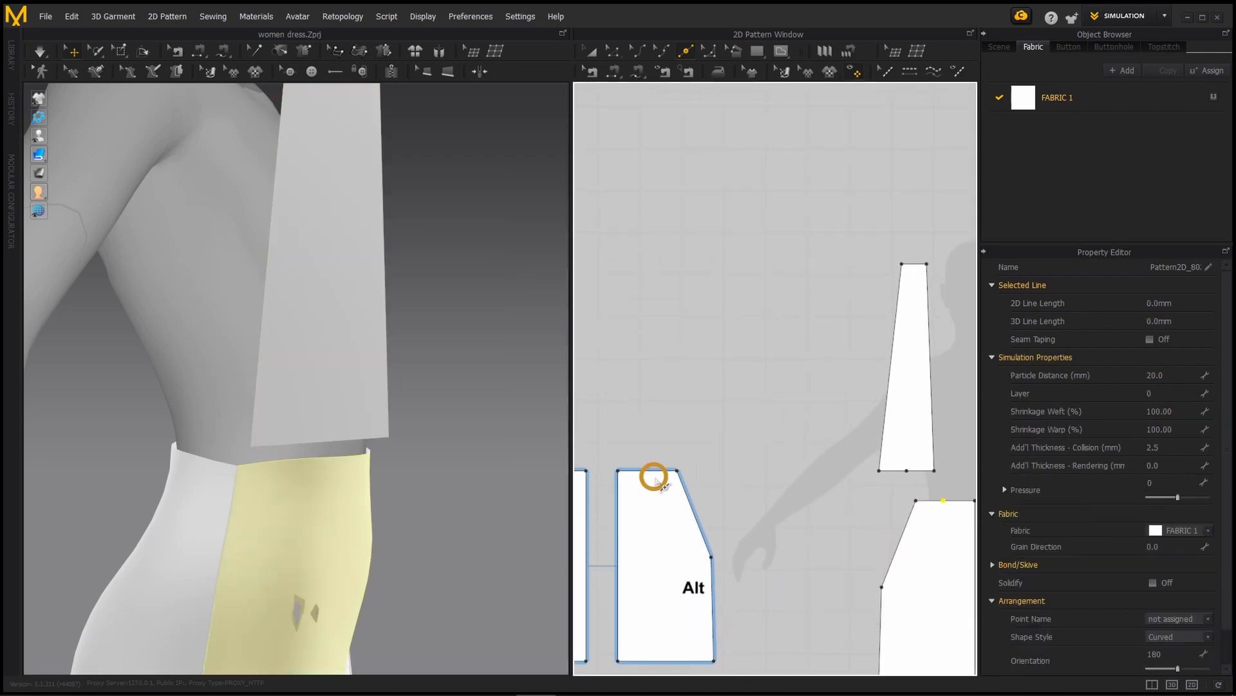
alt+scroll(655, 477, up, 2)
click(207, 505)
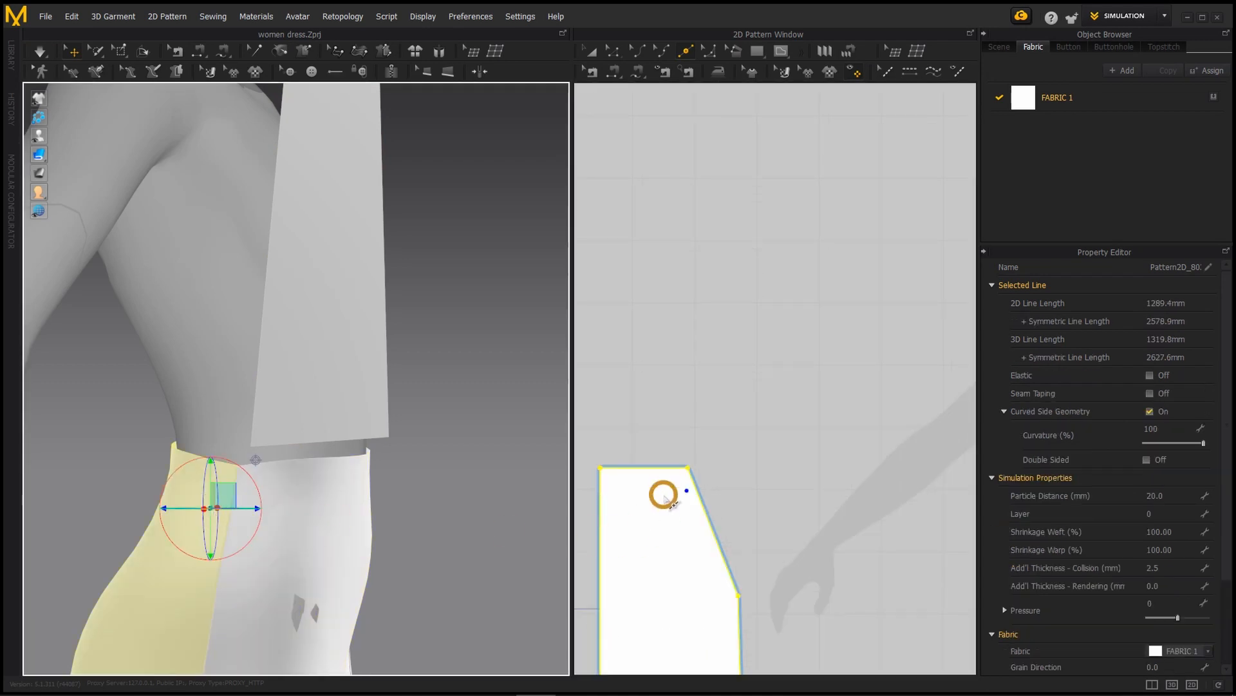
click(763, 481)
alt+scroll(646, 475, up, 2)
click(640, 462)
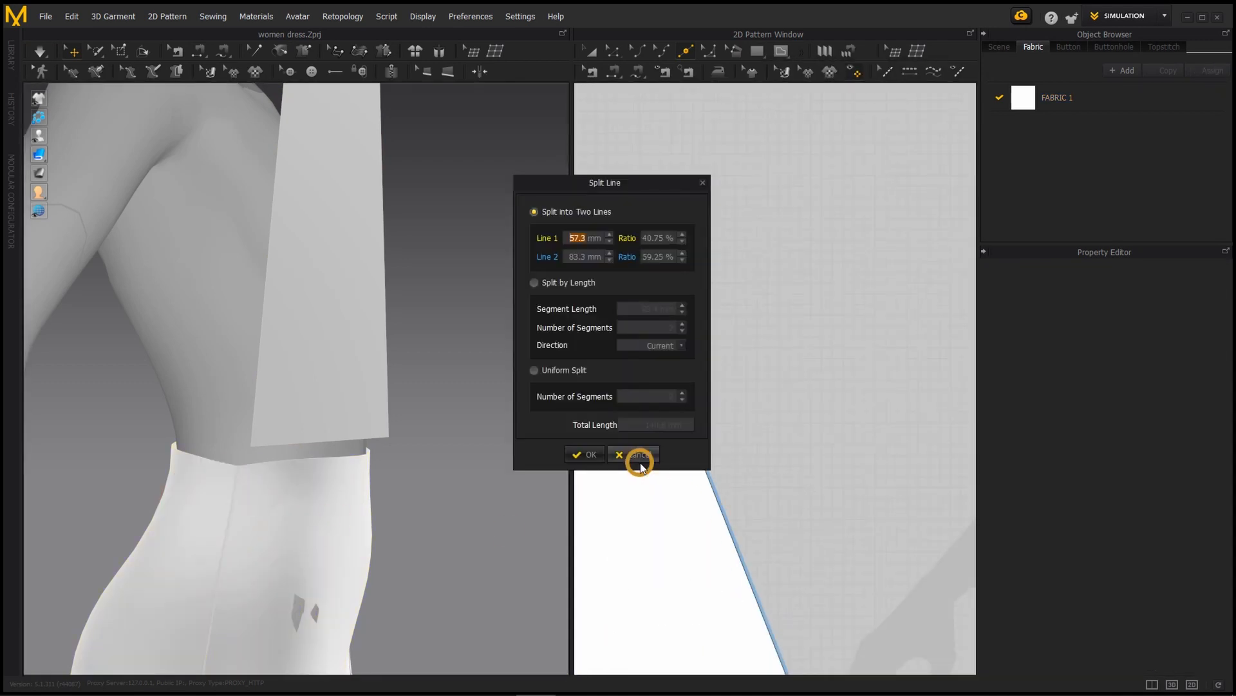
key(ctrl+v)
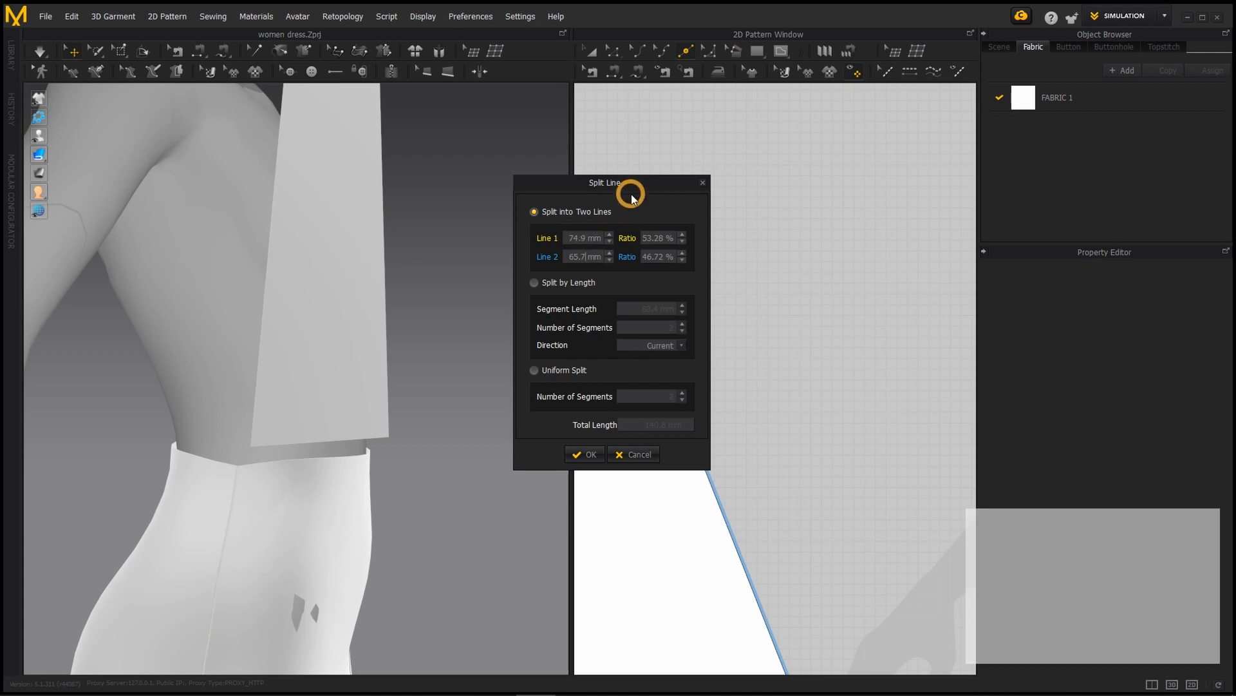
drag(638, 183, 879, 173)
click(818, 445)
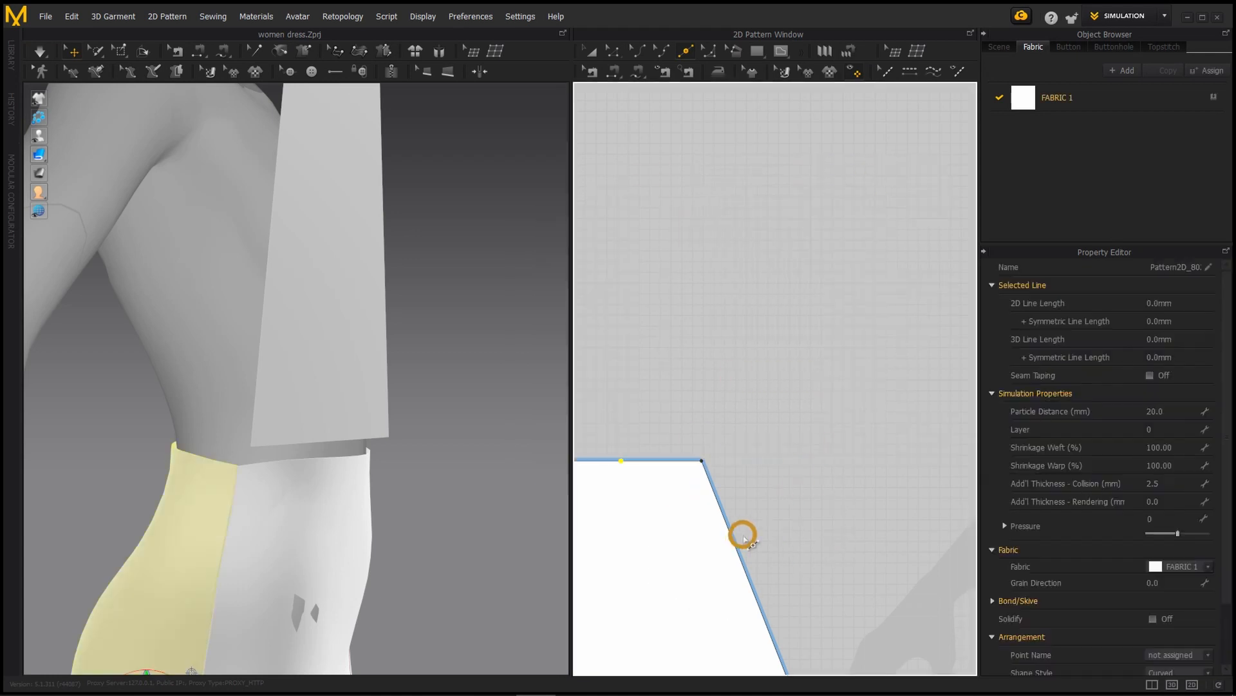
alt+scroll(847, 583, down, 2)
alt+scroll(708, 516, up, 2)
mouse_move(933, 586)
alt+middle_down()
mouse_move(966, 557)
mouse_move(721, 558)
mouse_move(940, 579)
alt+middle_up()
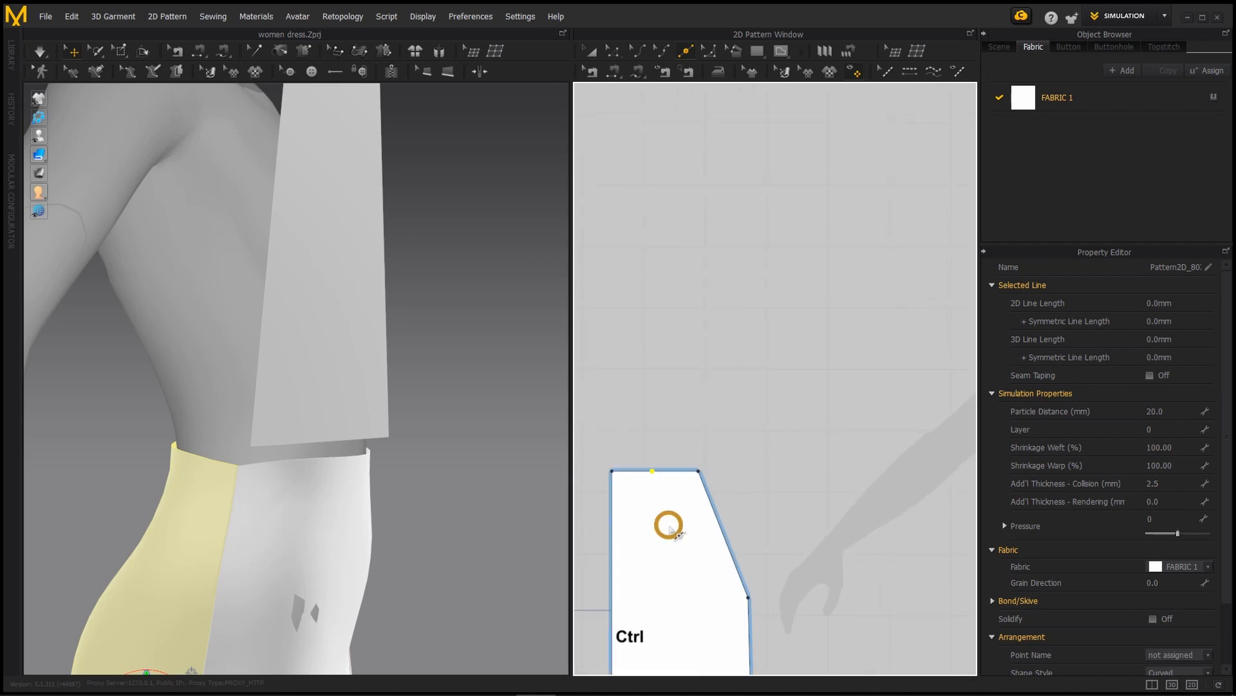
- Split the back skirt panel's waist edge into two lines, with Line 1 beside the side seam set to 65.7 mm
scroll(668, 519, up, 2)
right_click(694, 484)
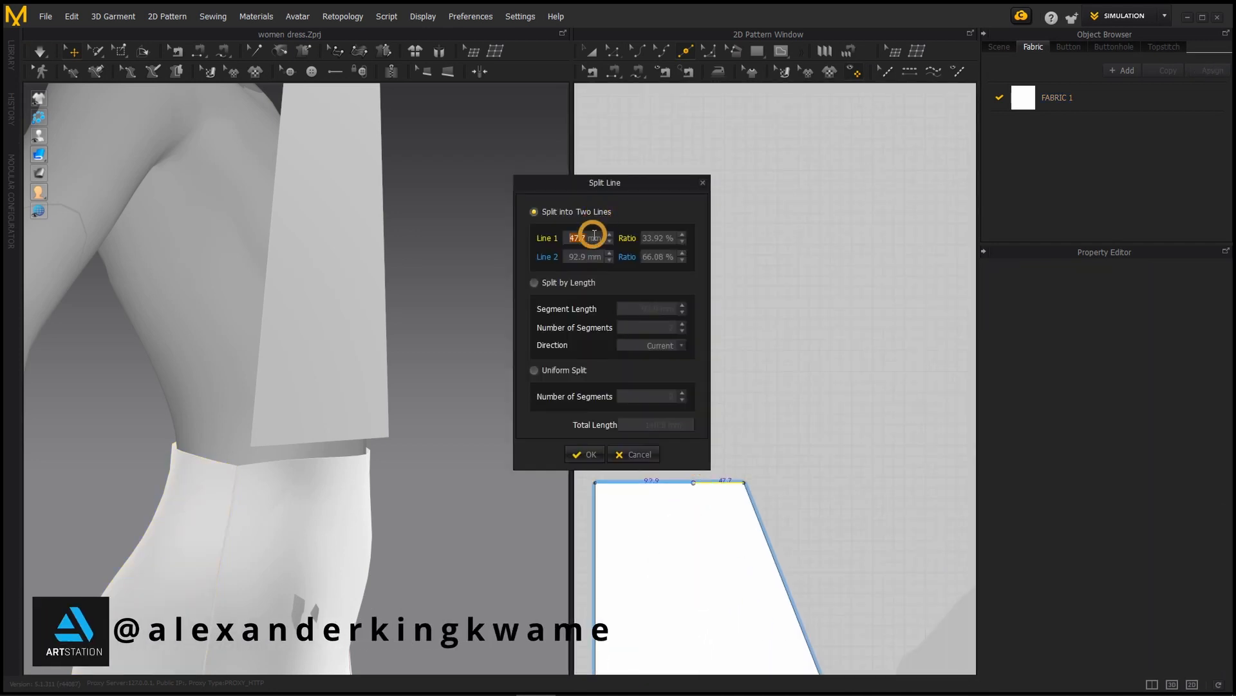
key(ctrl+v)
drag(632, 186, 856, 161)
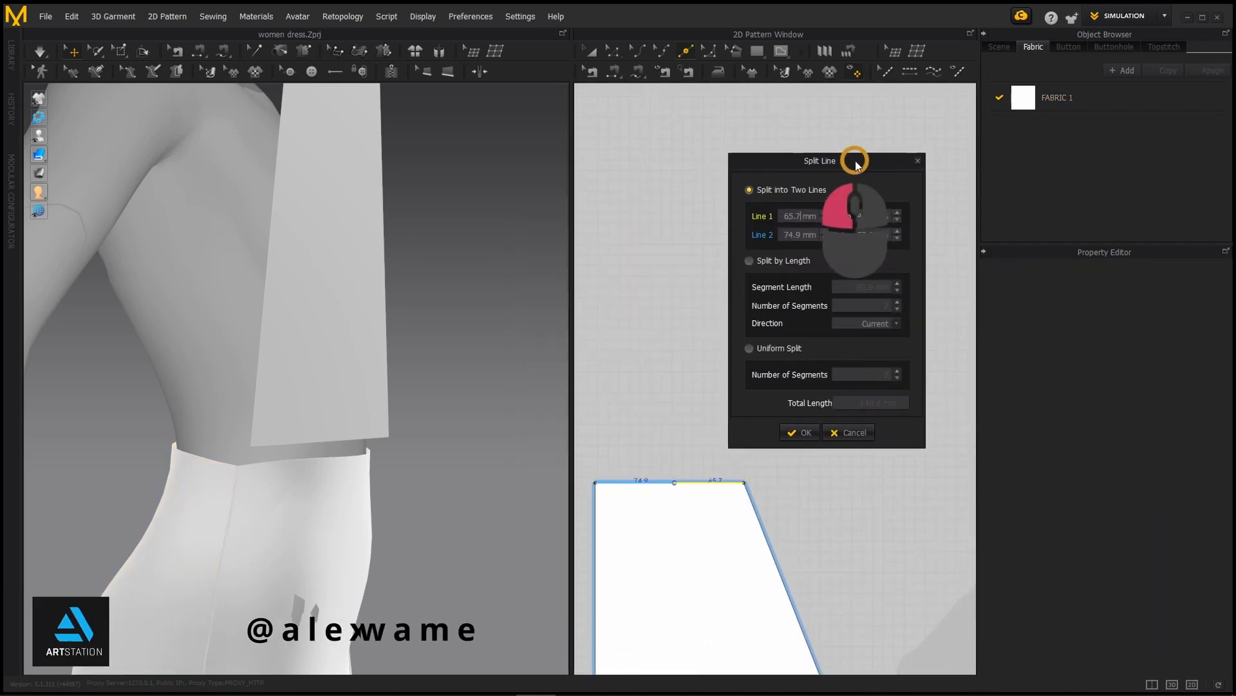
click(808, 432)
- Sew the tapered piece's two bottom segments to the matching 65.7 mm waist segments of the back and front skirt panels
scroll(762, 552, down, 2)
alt+middle_drag(820, 601, 784, 527)
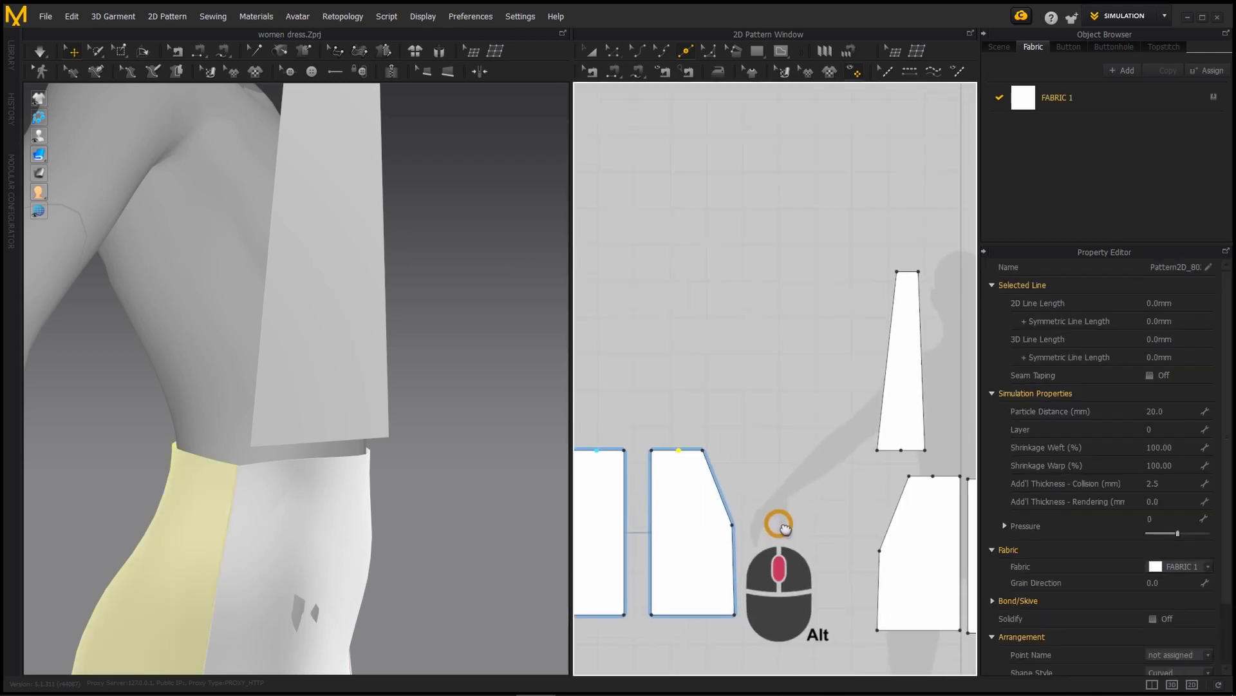
key(n)
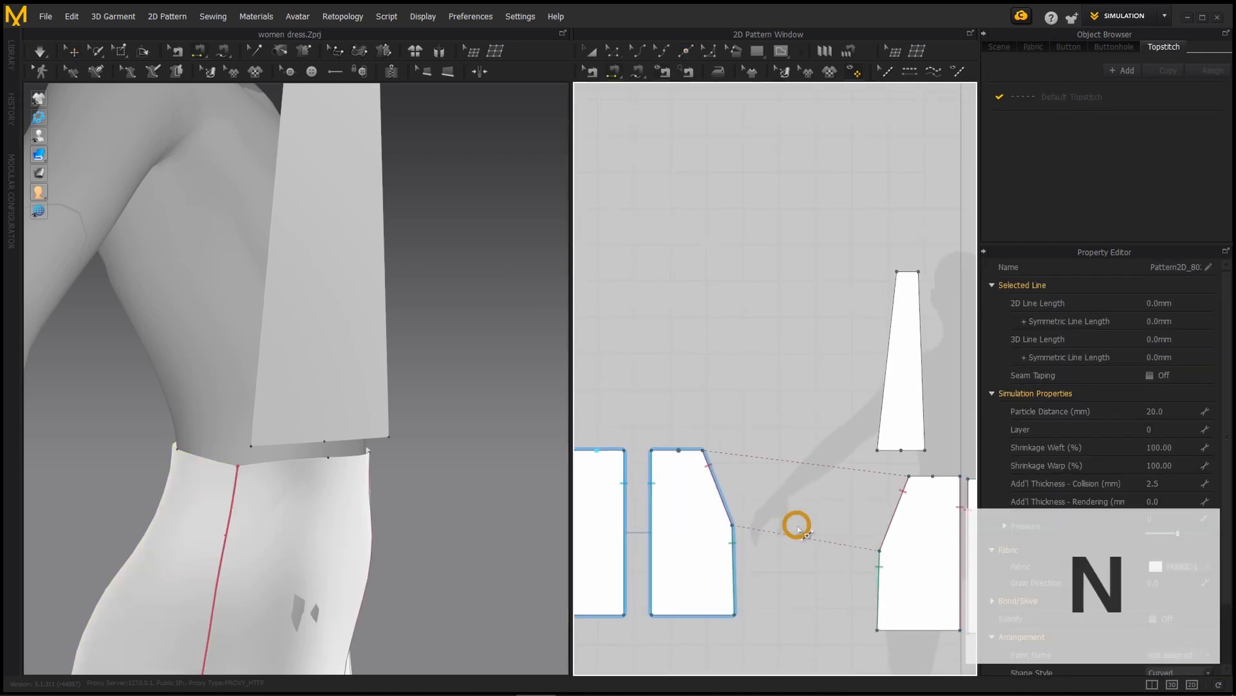
click(278, 449)
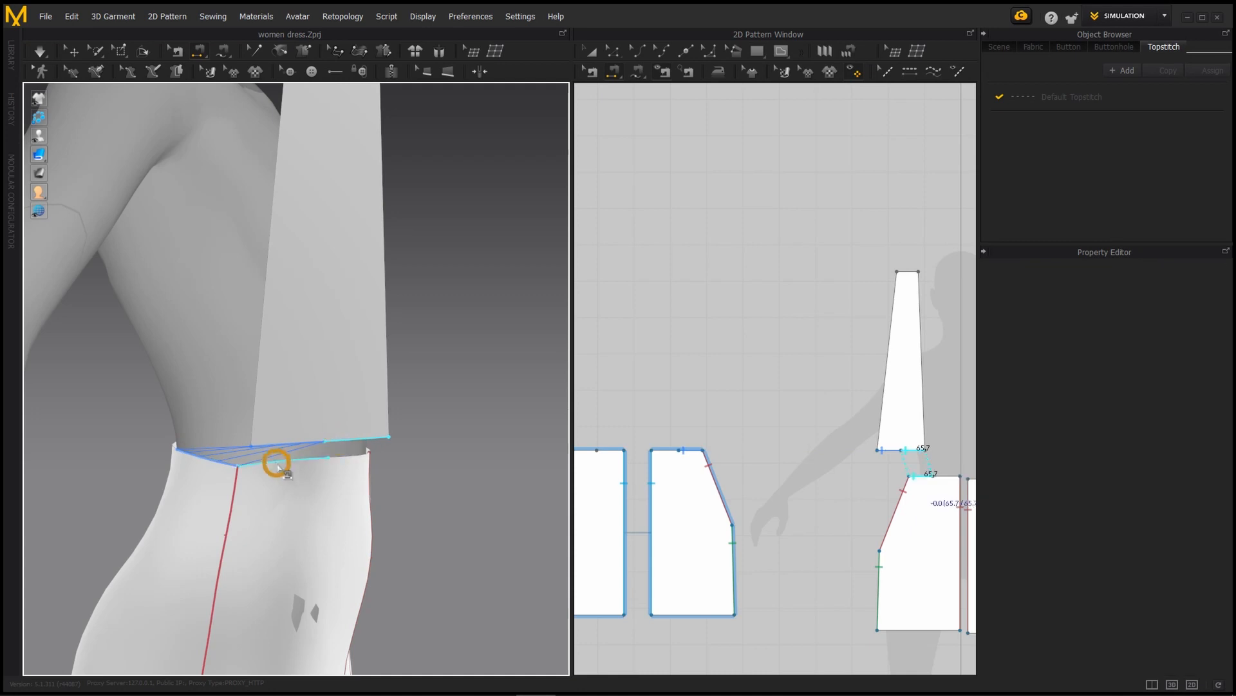
click(277, 463)
alt+scroll(265, 538, down, 6)
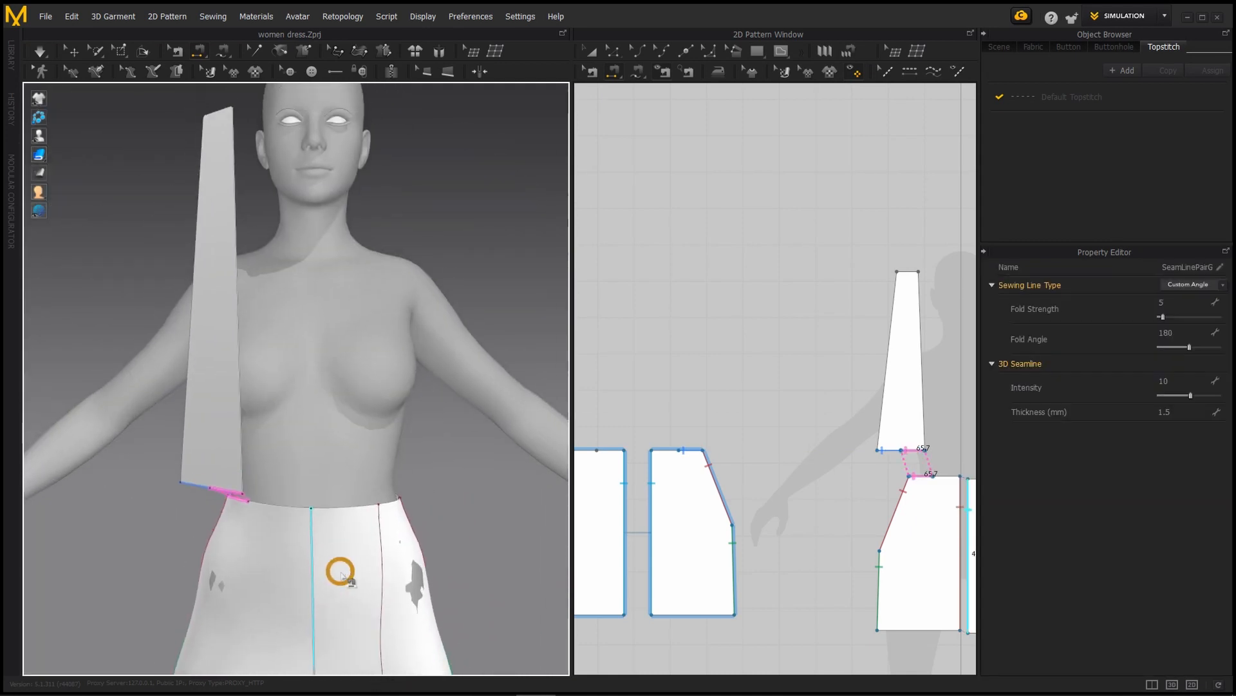
- Simulate the sewn garment and pull the tapered piece upward beside the avatar's torso
key(space)
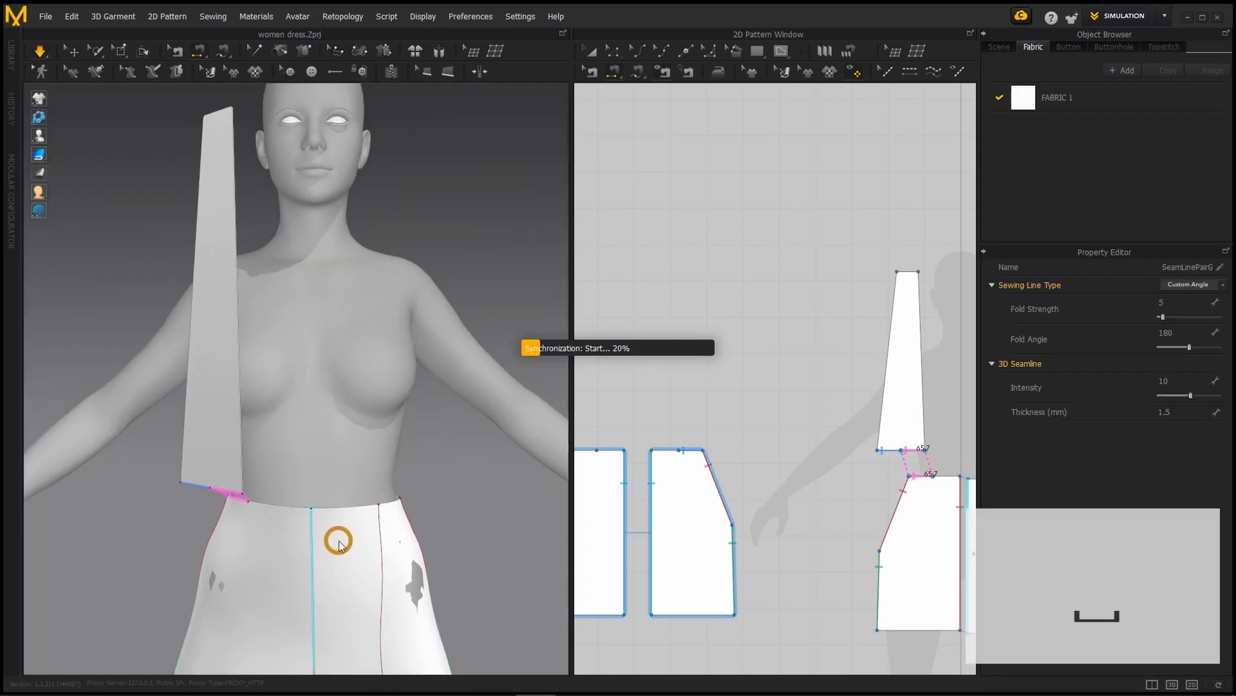
alt+drag(221, 586, 280, 575)
alt+middle_drag(281, 574, 260, 408)
drag(152, 557, 202, 232)
key(space)
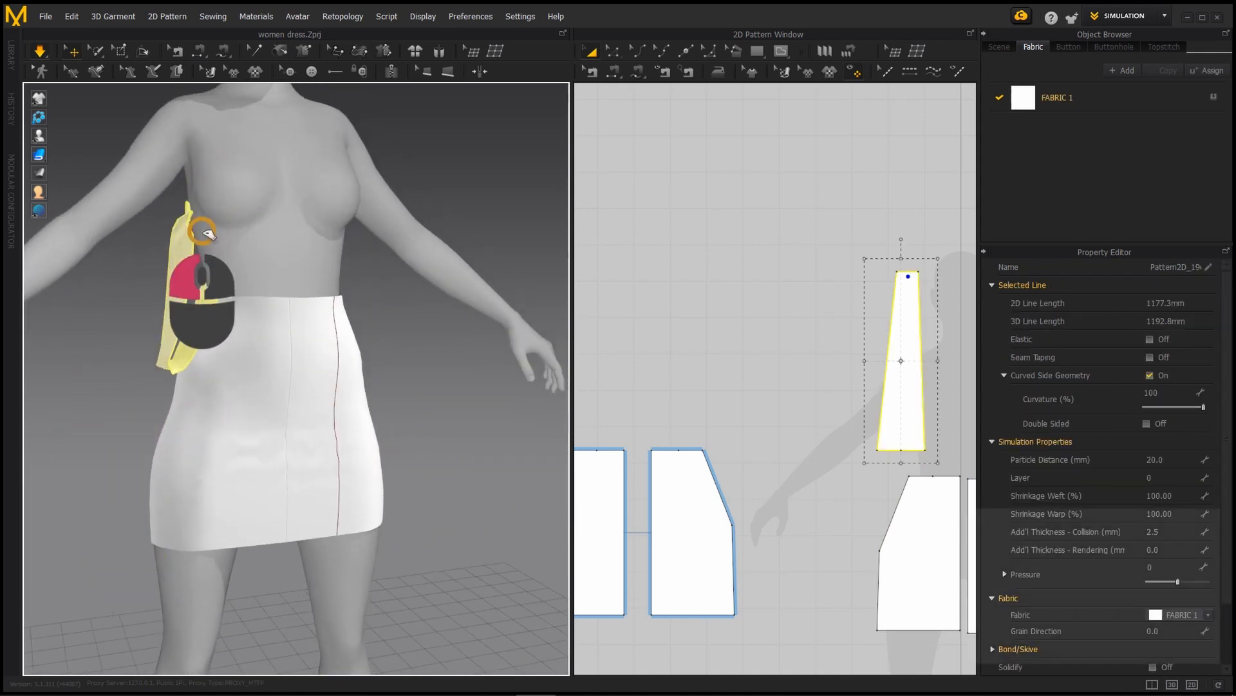
- Pull the tapered piece's top end forward across the chest while simulating
key(n)
alt+drag(184, 315, 255, 325)
key(z)
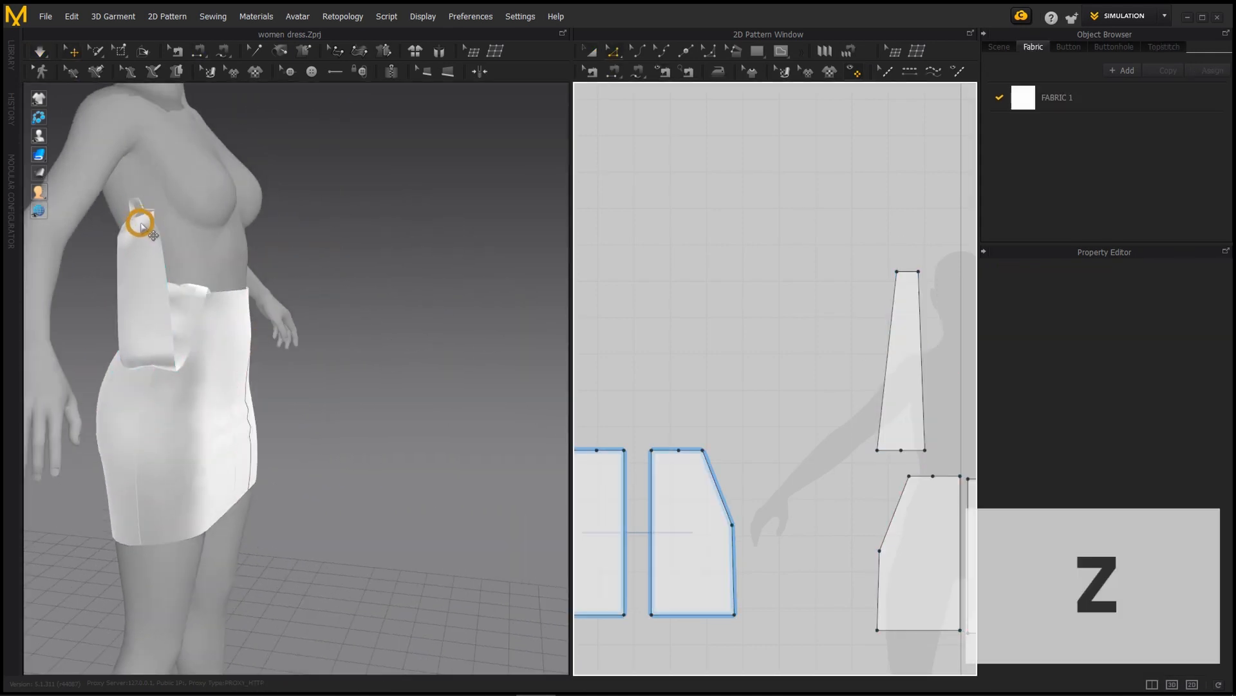
key(space)
drag(141, 220, 256, 127)
key(space)
alt+drag(290, 232, 317, 276)
scroll(232, 281, down, 3)
scroll(243, 268, up, 3)
alt+middle_drag(252, 213, 260, 325)
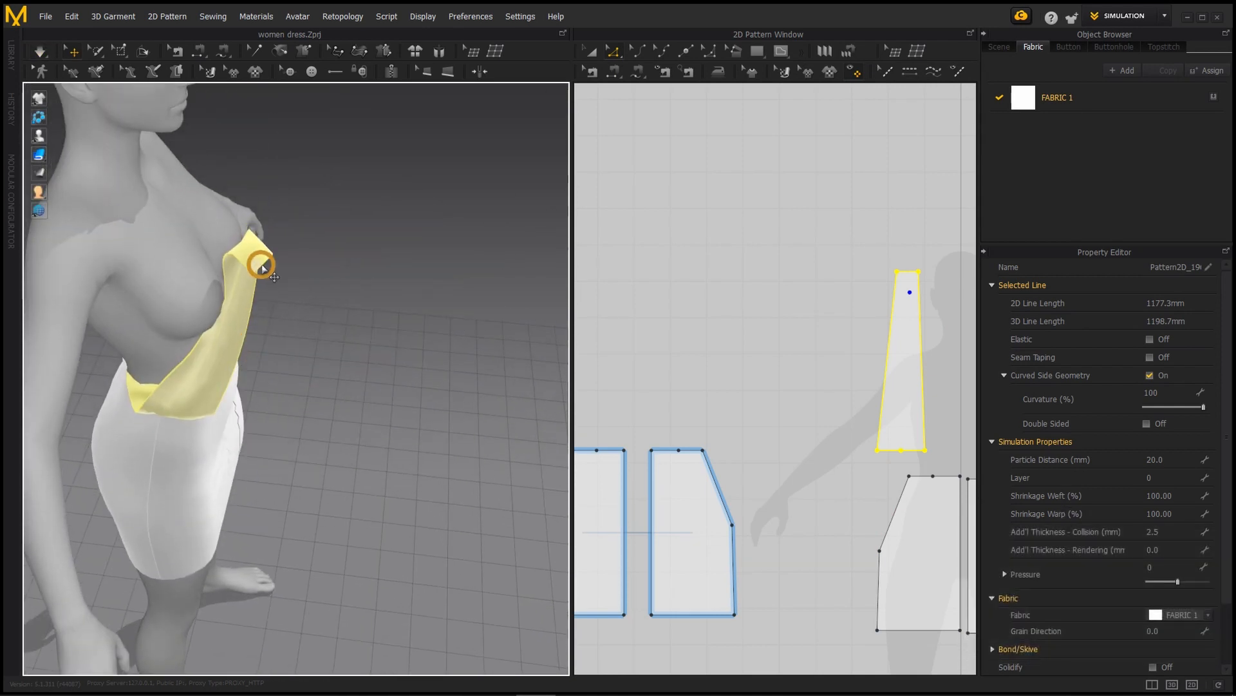
- Drape the tapered piece diagonally across the chest with its narrow end over the opposite shoulder
drag(257, 262, 293, 198)
key(space)
drag(261, 134, 204, 283)
key(space)
drag(218, 177, 394, 141)
alt+drag(256, 226, 241, 247)
alt+drag(173, 221, 296, 267)
drag(274, 218, 205, 205)
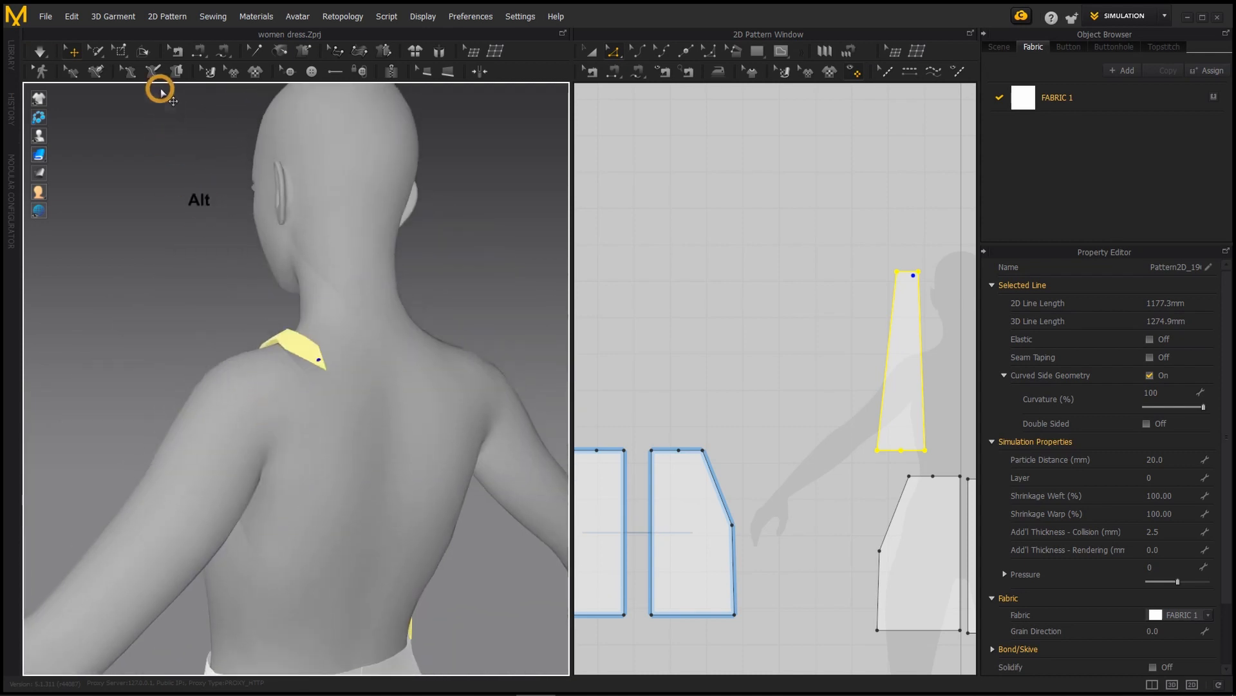
- Tack the tapered piece's narrow end to the avatar's upper back behind the shoulder with Tack on Avatar
click(304, 52)
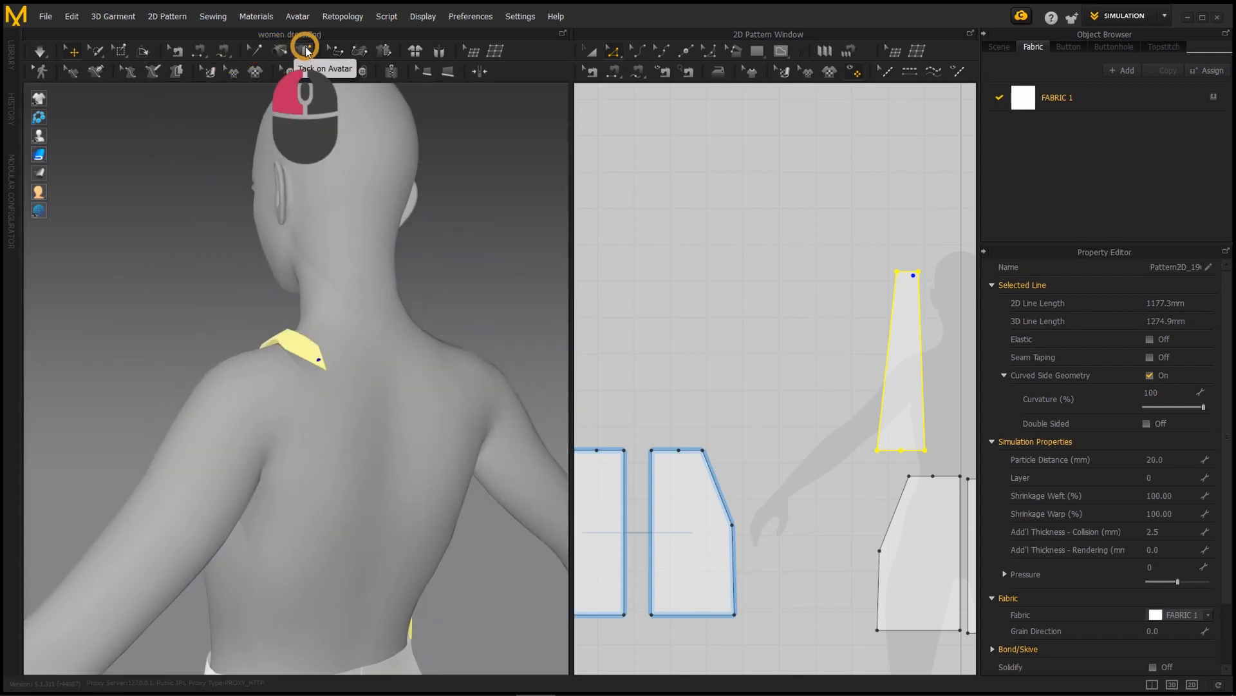
alt+scroll(318, 364, up, 3)
click(315, 390)
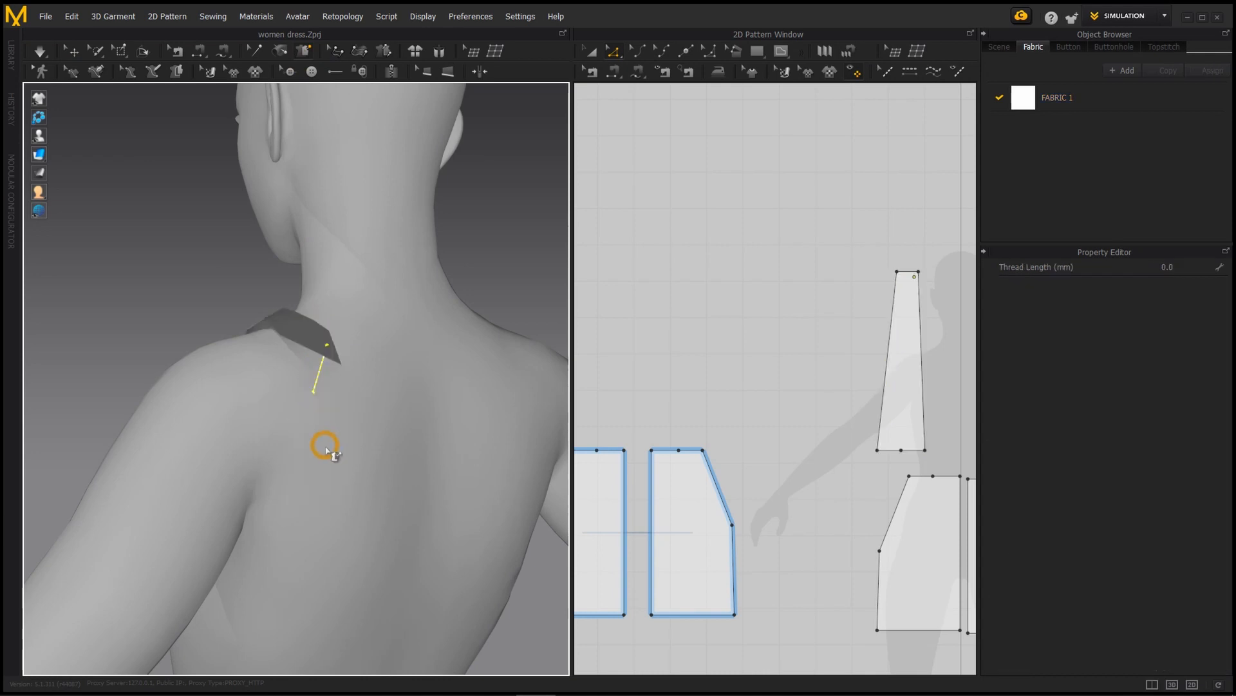
- Simulate the tacked piece and pull it into place across the chest as a one-shoulder strap
alt+drag(326, 445, 343, 465)
alt+drag(335, 469, 213, 558)
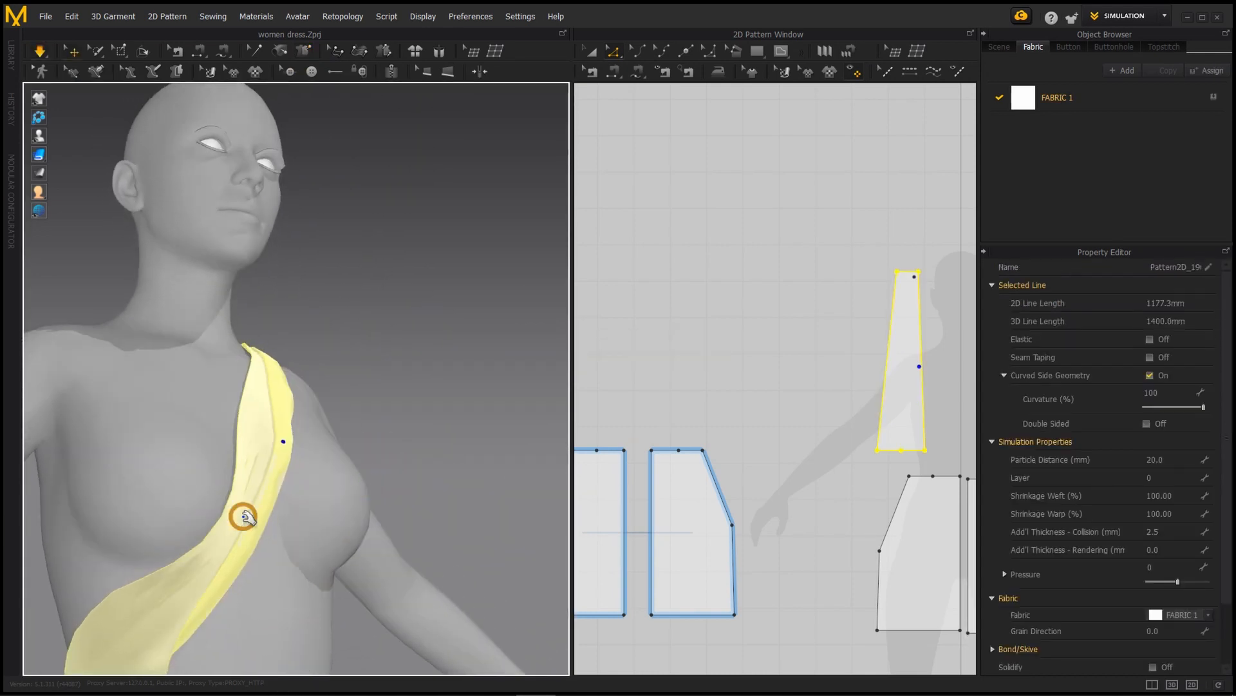
alt+drag(120, 500, 188, 551)
scroll(163, 582, down, 3)
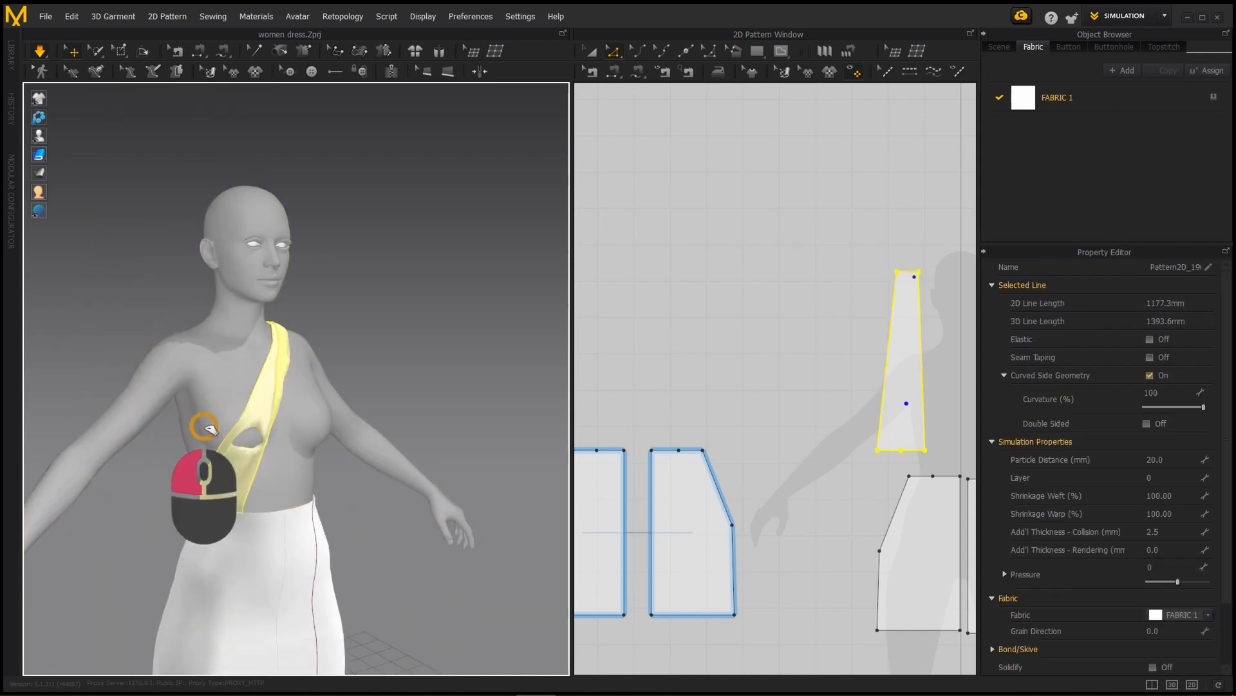
scroll(389, 392, down, 2)
alt+drag(389, 392, 224, 394)
scroll(224, 394, up, 3)
alt+drag(361, 451, 219, 445)
alt+middle_drag(264, 418, 252, 466)
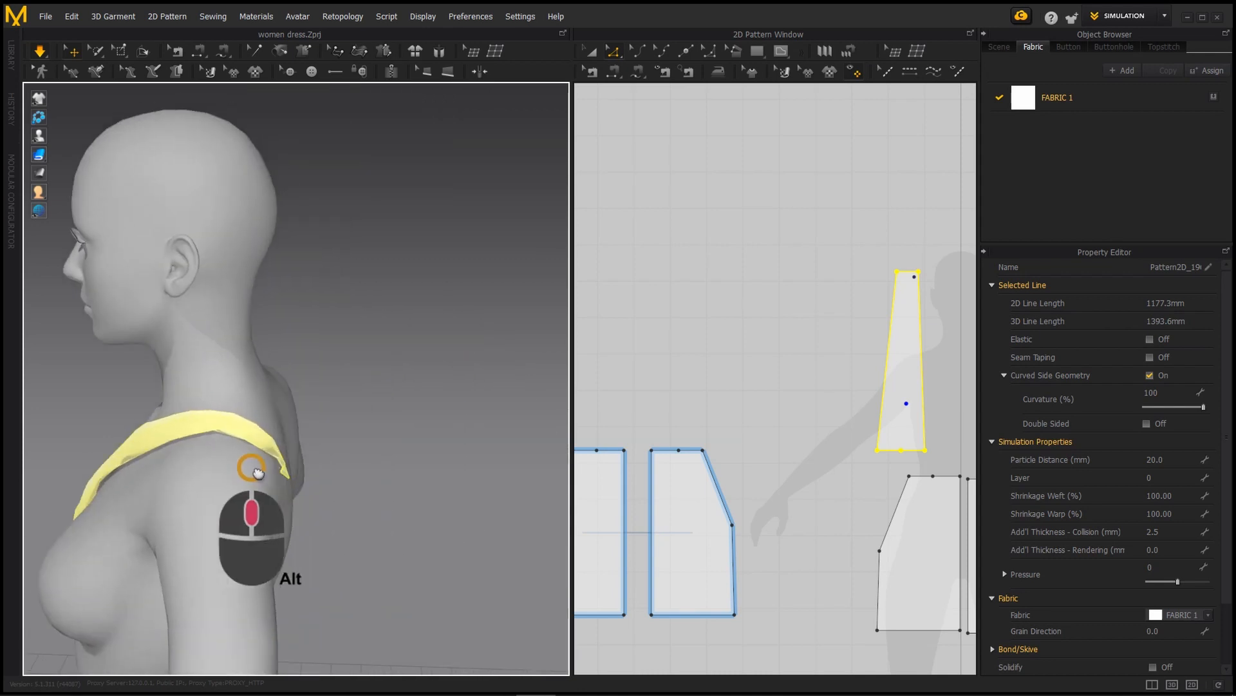
- Unfold the strap at the shoulder and smooth it over the breast and waist while simulating
alt+drag(251, 467, 141, 498)
scroll(314, 470, up, 2)
alt+middle_drag(141, 498, 364, 389)
scroll(365, 389, up, 2)
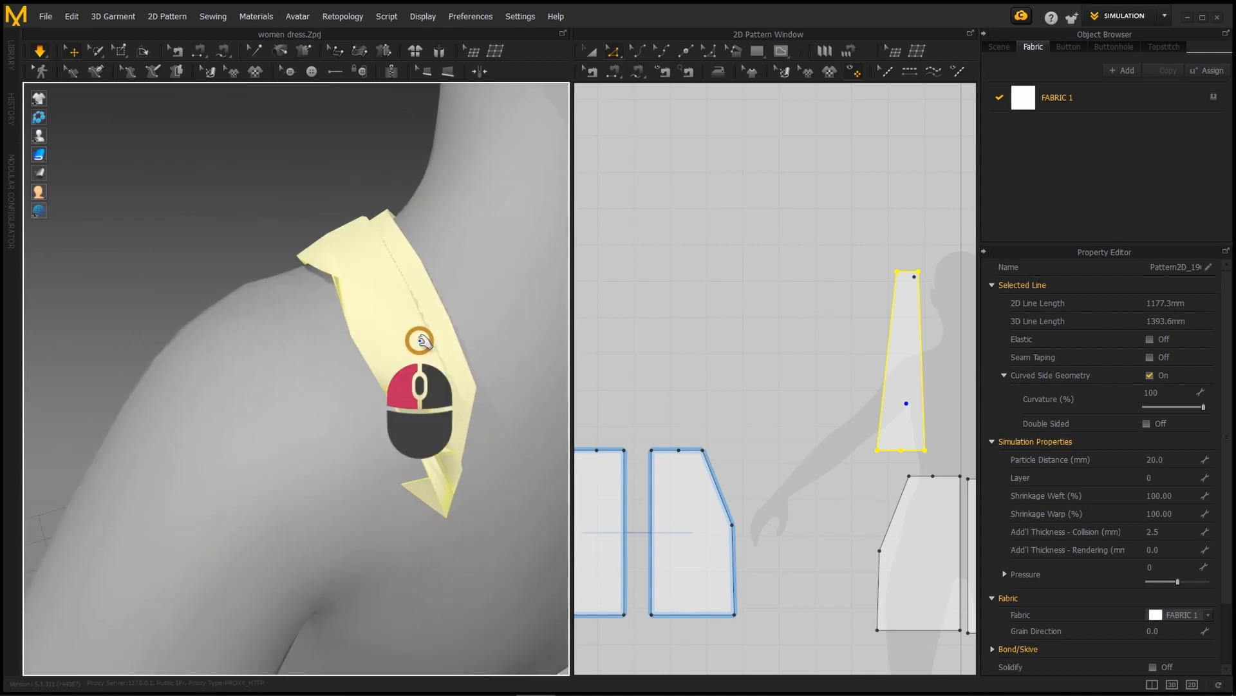
alt+drag(305, 320, 370, 522)
alt+scroll(278, 389, down, 2)
alt+middle_drag(370, 522, 376, 392)
alt+scroll(375, 392, down, 3)
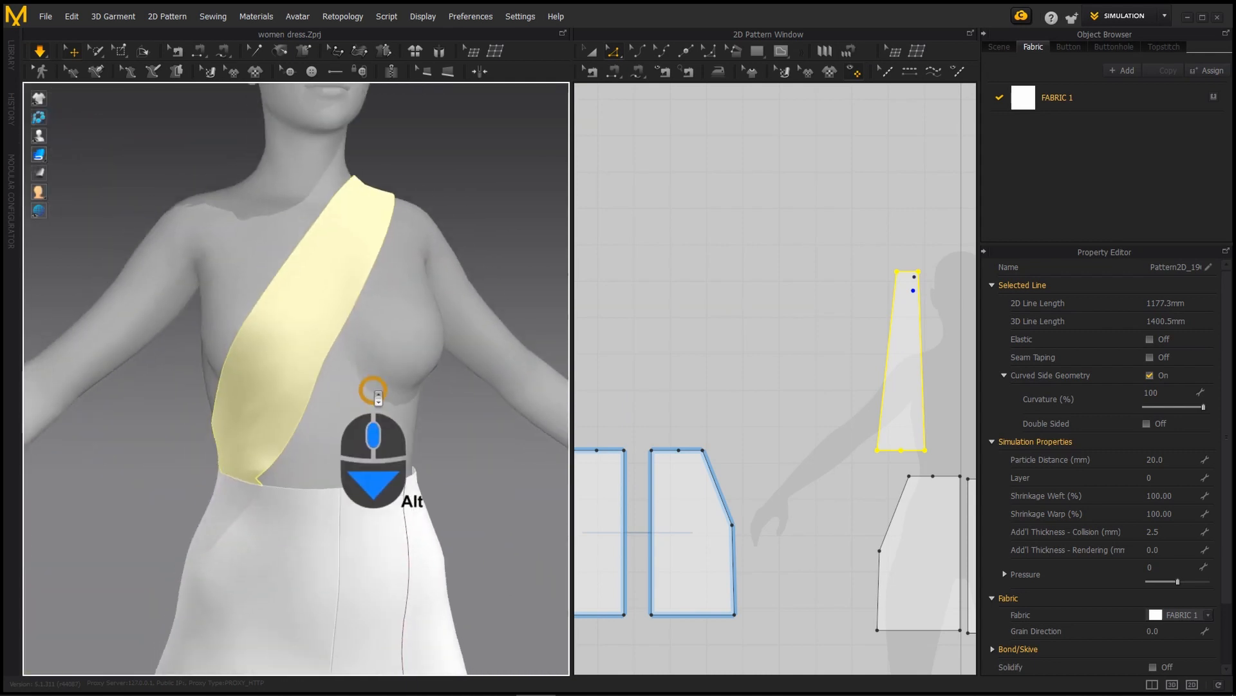
alt+scroll(259, 321, down, 1)
alt+drag(260, 321, 303, 380)
alt+scroll(303, 380, up, 2)
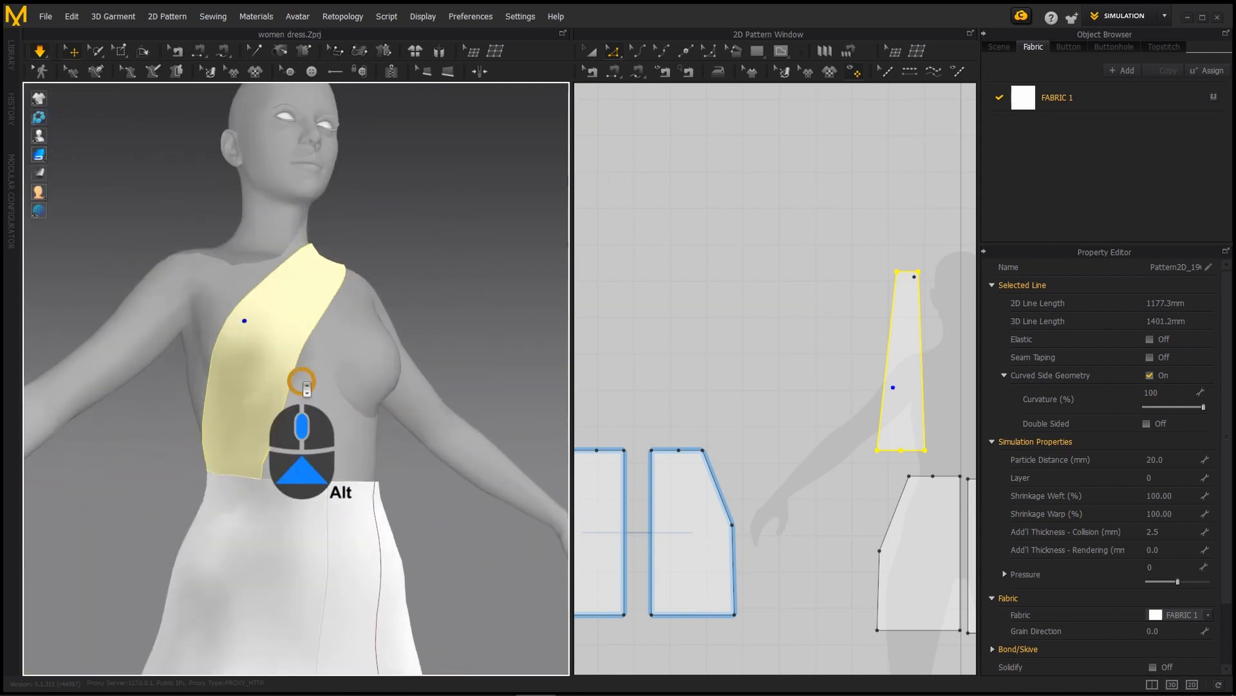
alt+middle_drag(303, 380, 354, 412)
- Widen the tapered piece in the 2D pattern to an outline length of about 1252 mm
alt+middle_drag(896, 406, 819, 385)
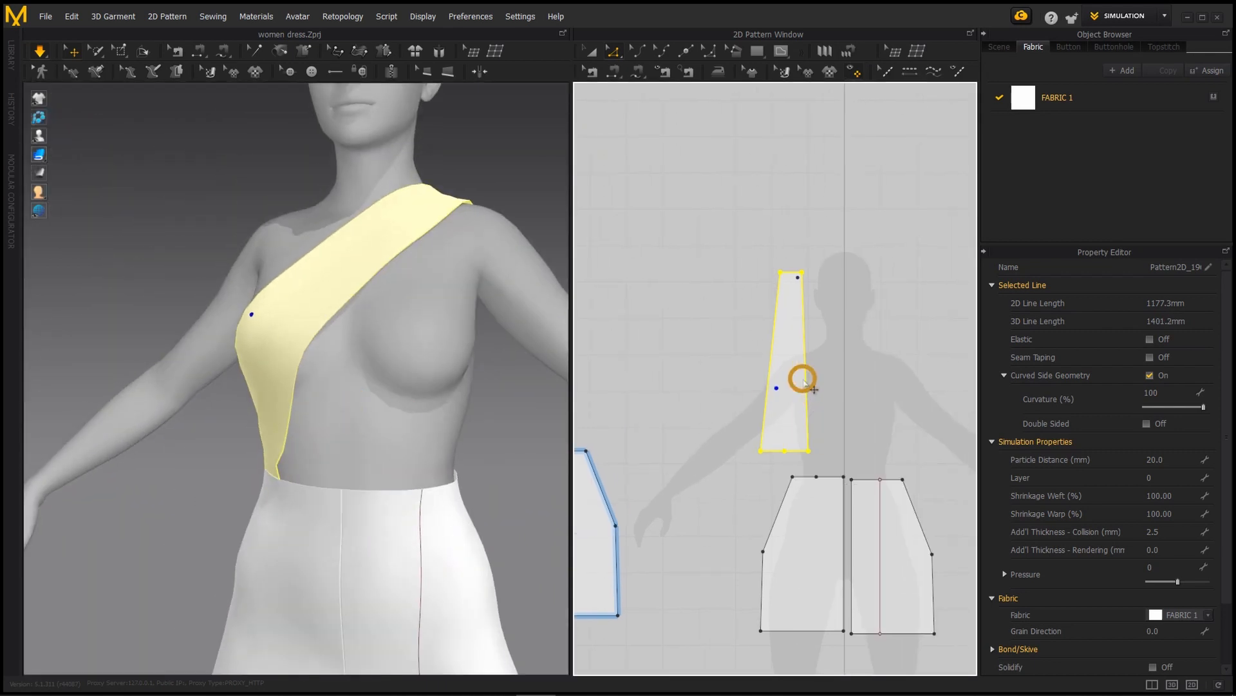
key(a)
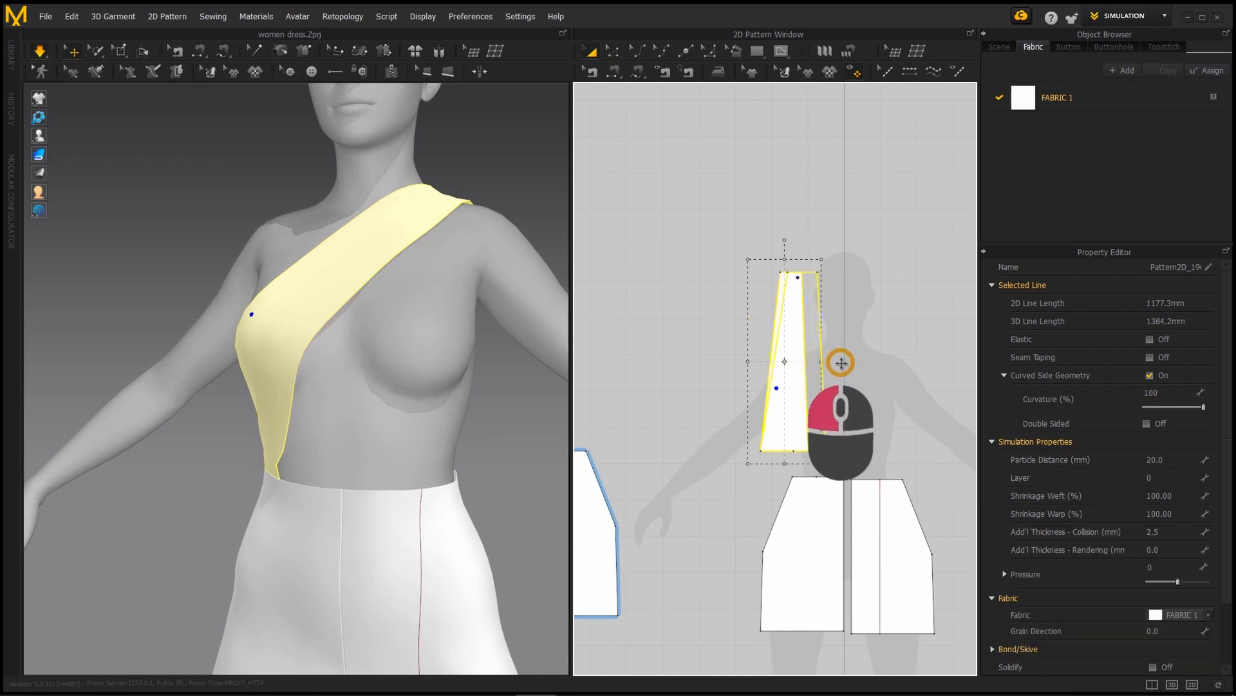
alt+scroll(324, 296, down, 2)
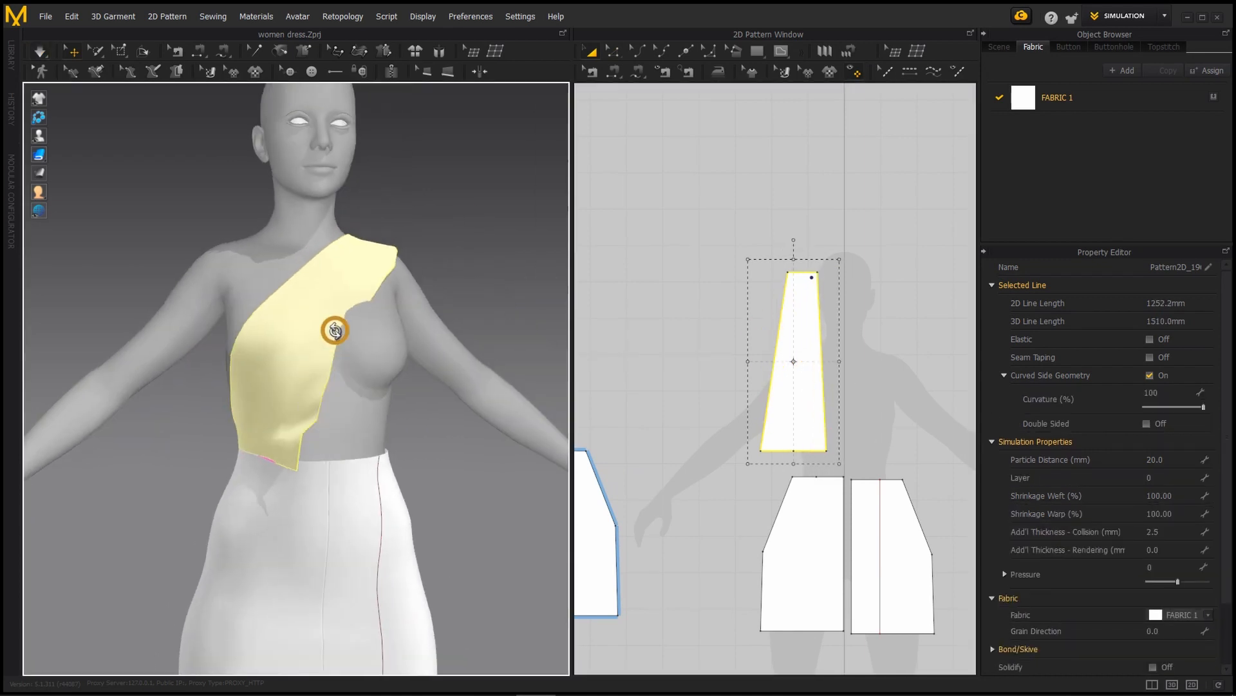
- Lengthen the tapered piece upward to an outline length of about 1344 mm and drape it again by simulating
key(space)
alt+scroll(248, 356, down, 1)
alt+drag(248, 356, 497, 349)
alt+scroll(193, 362, up, 3)
alt+scroll(348, 334, up, 1)
alt+scroll(412, 322, down, 3)
key(space)
alt+scroll(402, 356, up, 3)
alt+drag(402, 356, 527, 379)
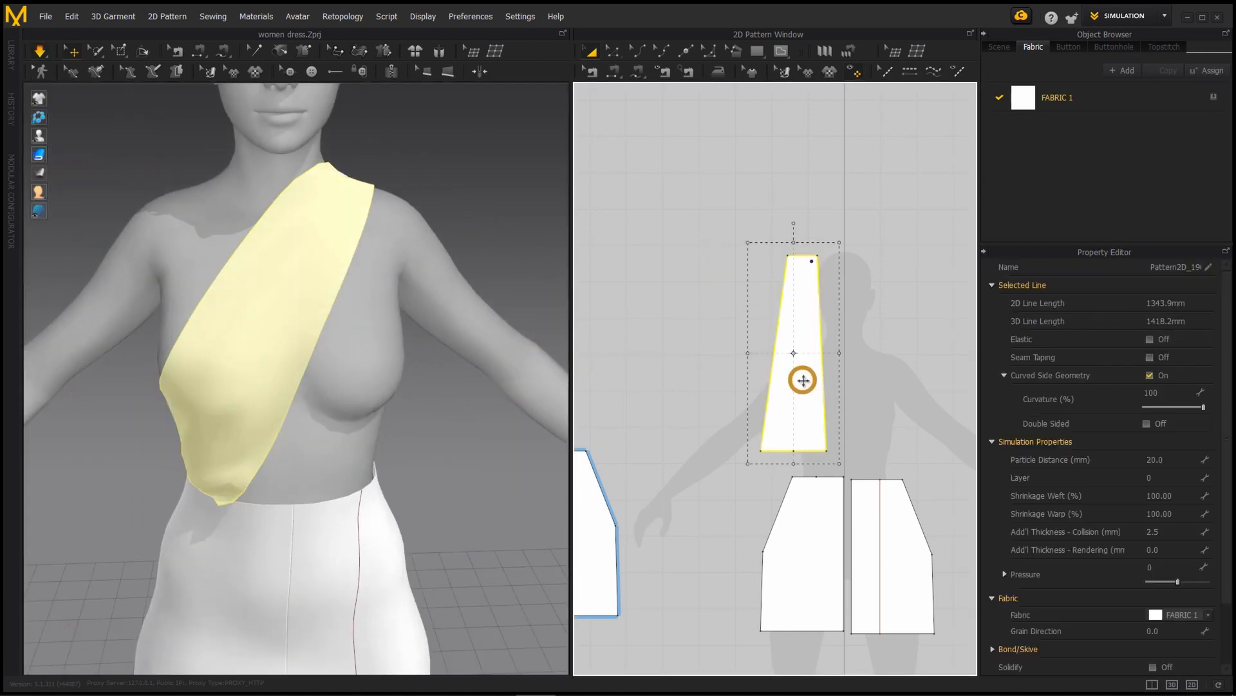
- Paste a mirrored, symmetrically linked copy of the tapered piece above the right-hand front skirt panel
key(ctrl)
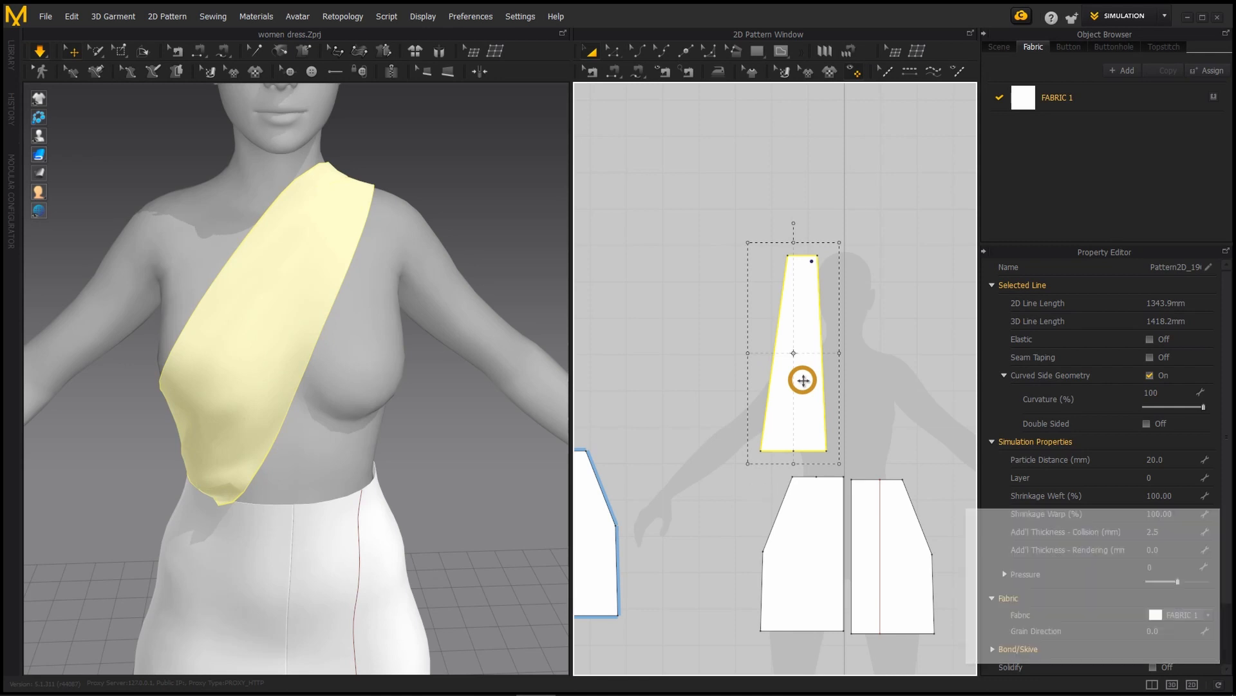
key(Escape)
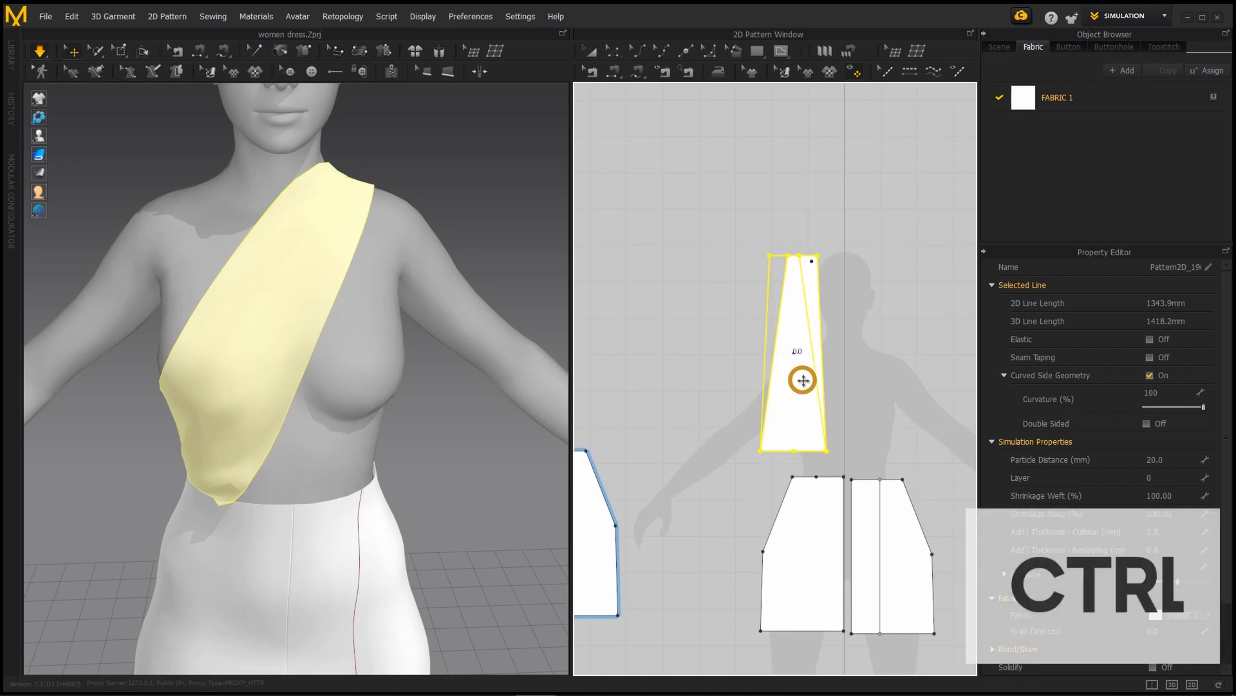
ctrl+drag(803, 380, 897, 363)
- Reposition the mirrored tapered piece in 3D closer to the avatar's free arm and shoulder
alt+drag(451, 464, 301, 537)
alt+scroll(298, 491, up, 4)
alt+scroll(336, 496, down, 4)
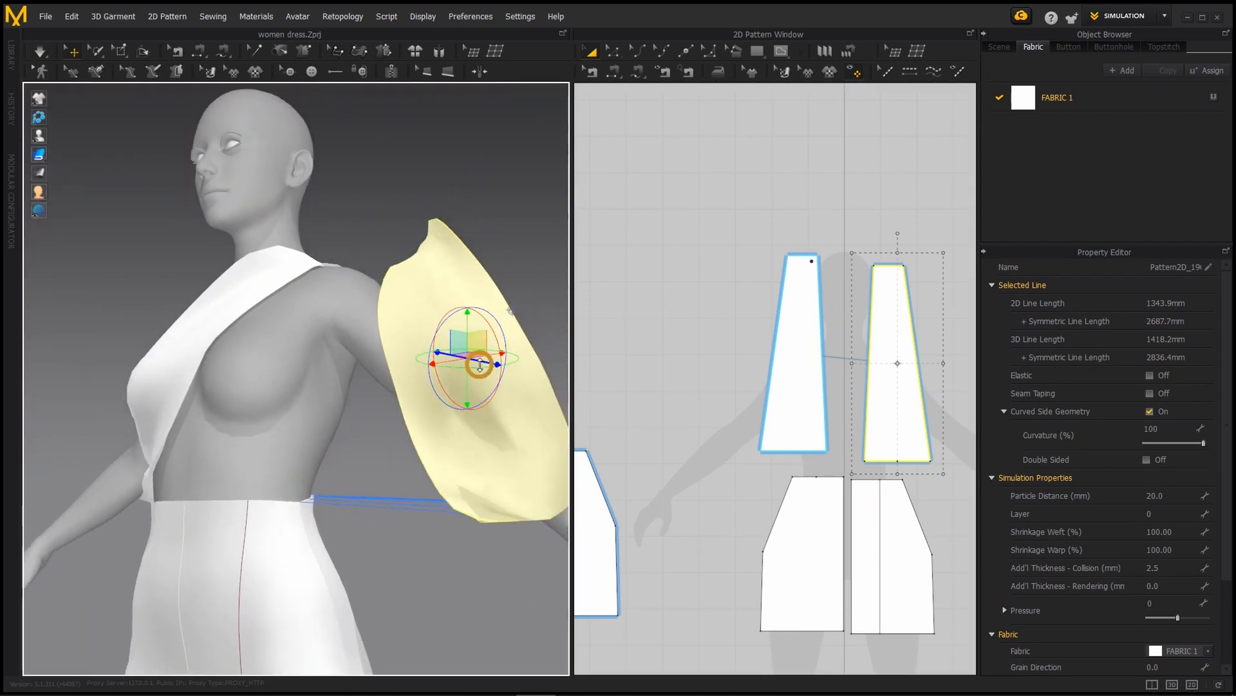
drag(479, 364, 329, 331)
alt+scroll(276, 442, down, 2)
alt+drag(275, 442, 269, 487)
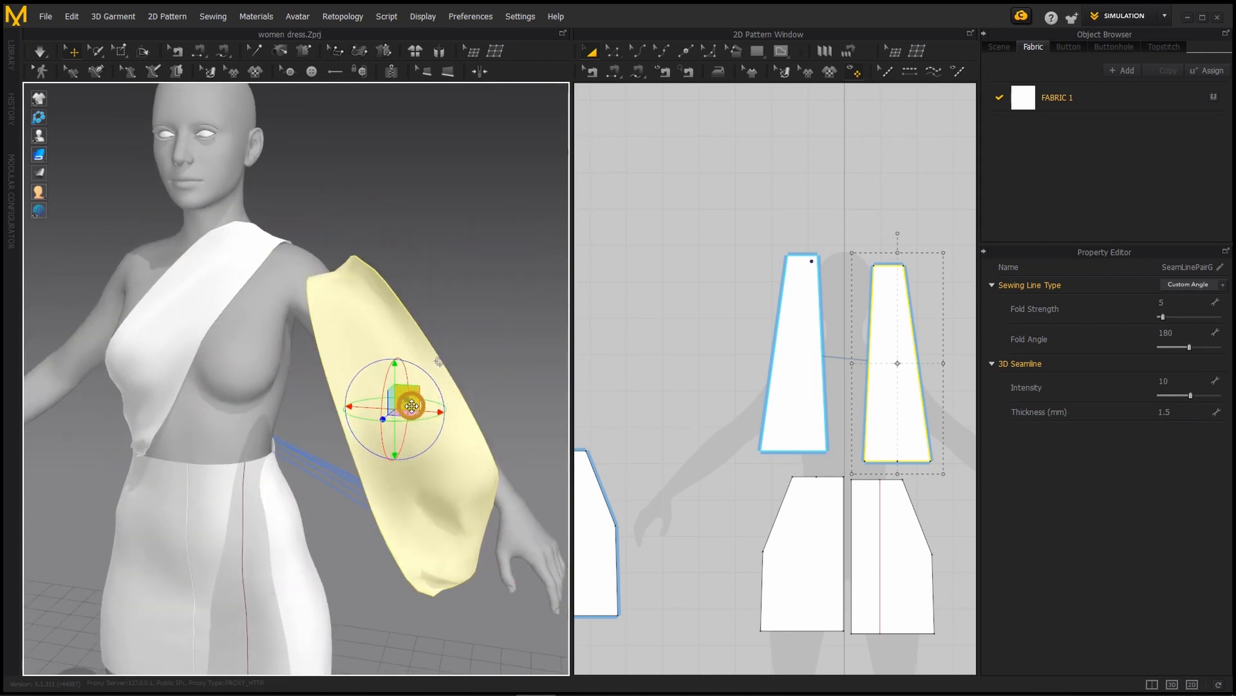
- Try to sew the mirrored piece's bottom segment to the right-hand front skirt panel's waist edge
alt+drag(412, 405, 182, 410)
alt+scroll(188, 566, up, 3)
alt+scroll(207, 328, down, 3)
alt+scroll(207, 328, up, 3)
alt+scroll(226, 431, down, 3)
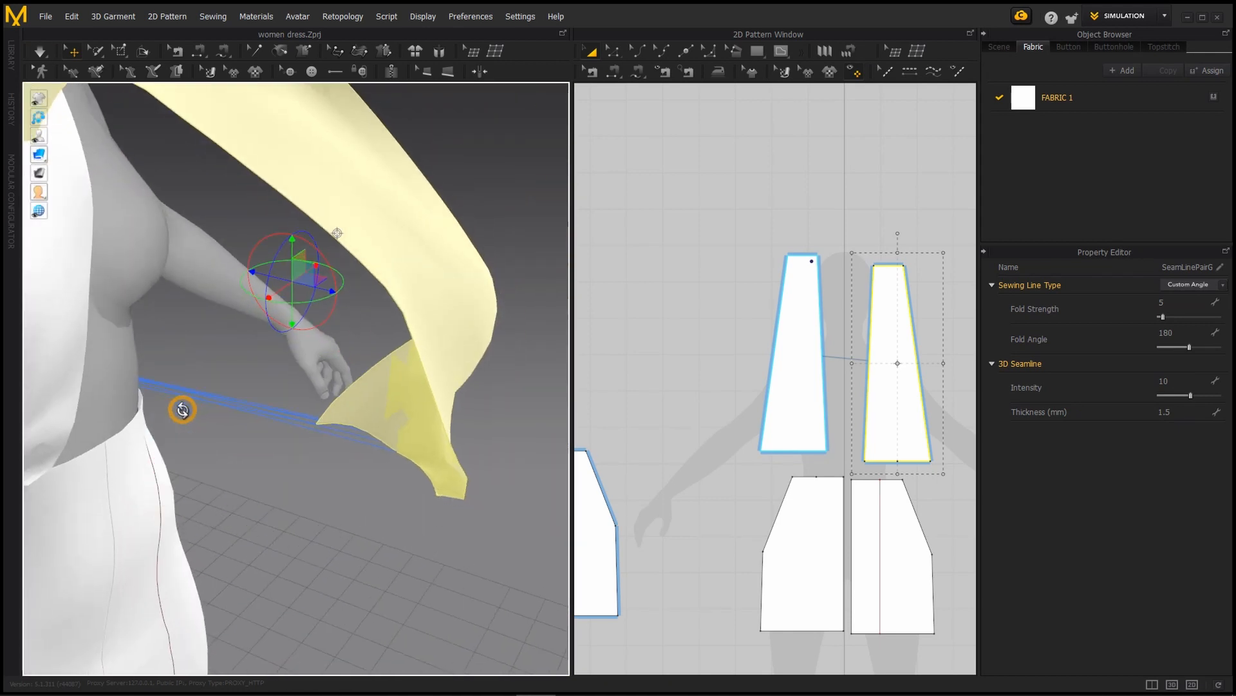
key(n)
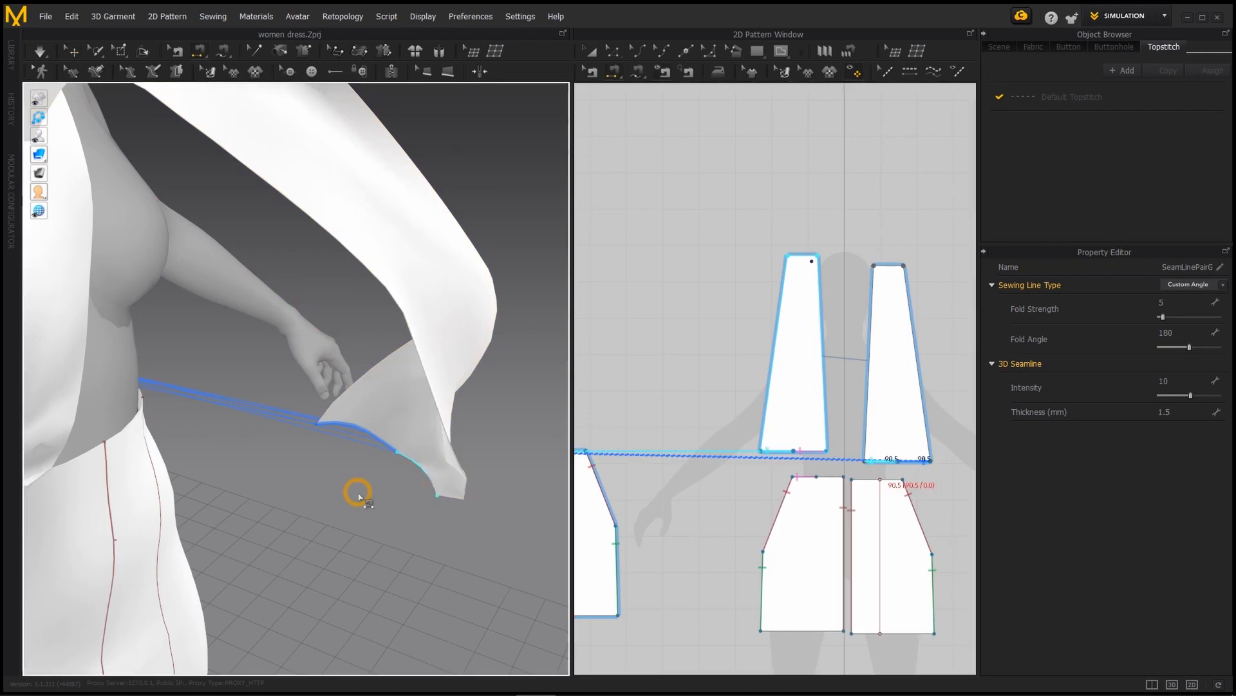
alt+drag(358, 496, 160, 442)
alt+scroll(199, 513, up, 5)
alt+drag(182, 497, 301, 515)
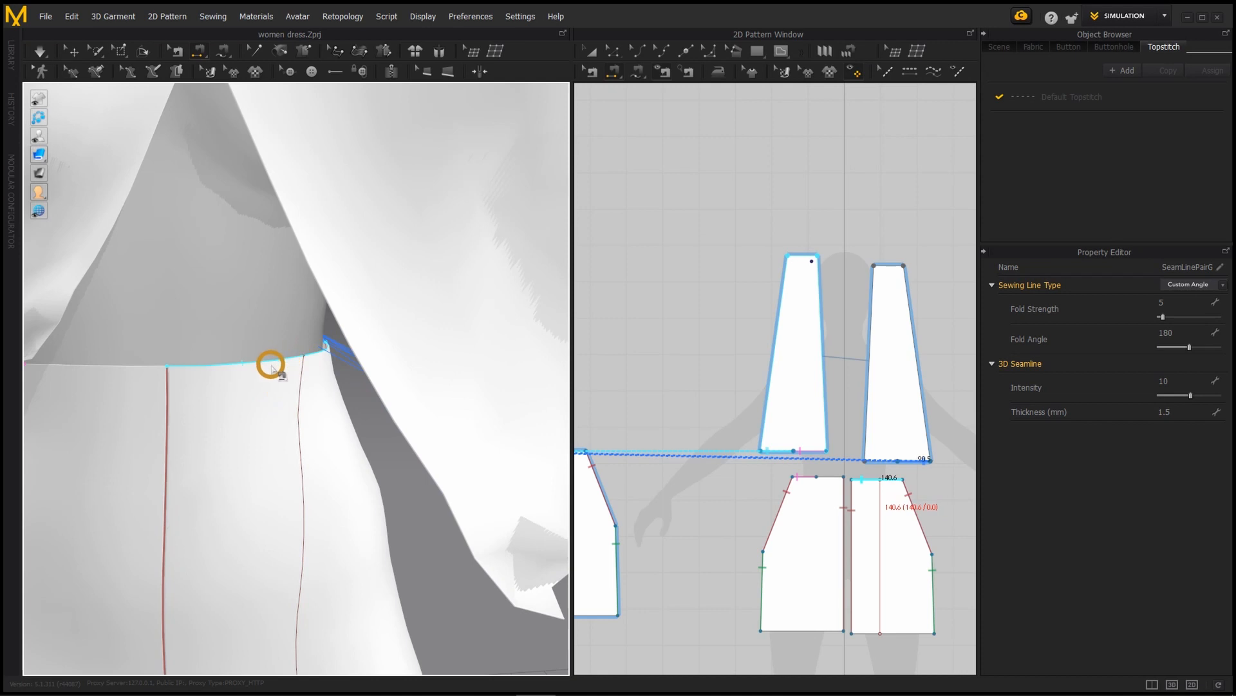
alt+scroll(254, 380, down, 5)
alt+drag(253, 380, 418, 480)
key(Escape)
alt+scroll(412, 476, down, 3)
alt+scroll(795, 497, down, 6)
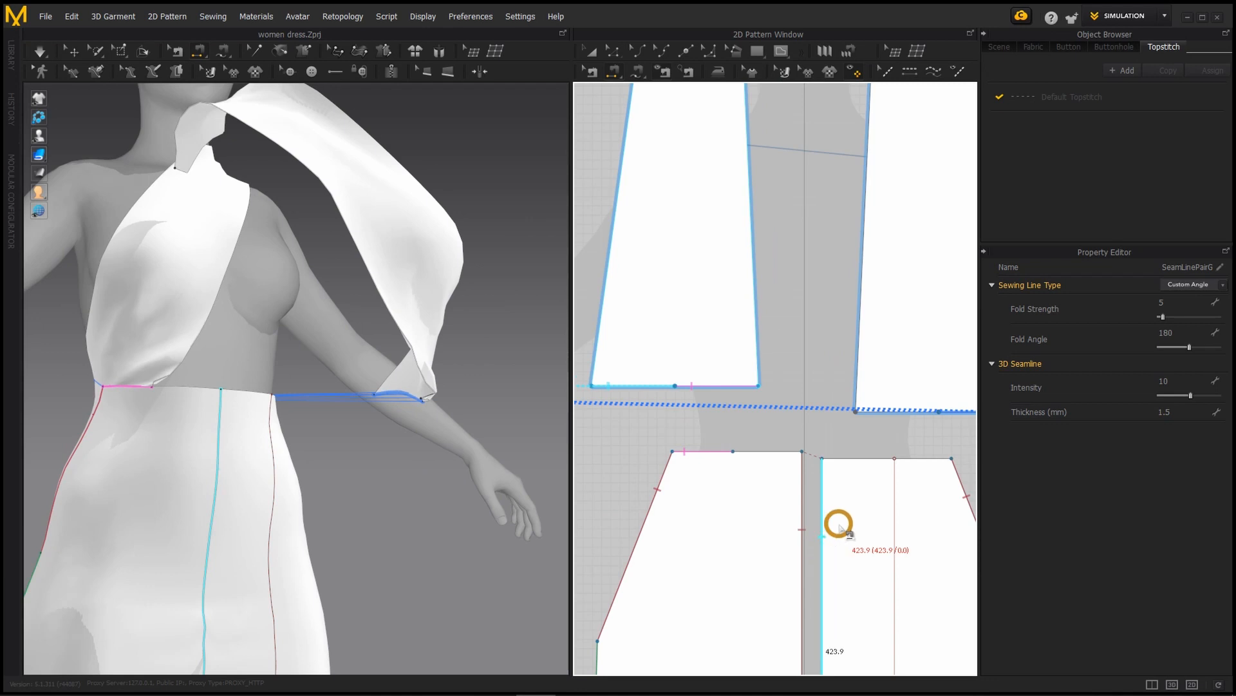
key(x)
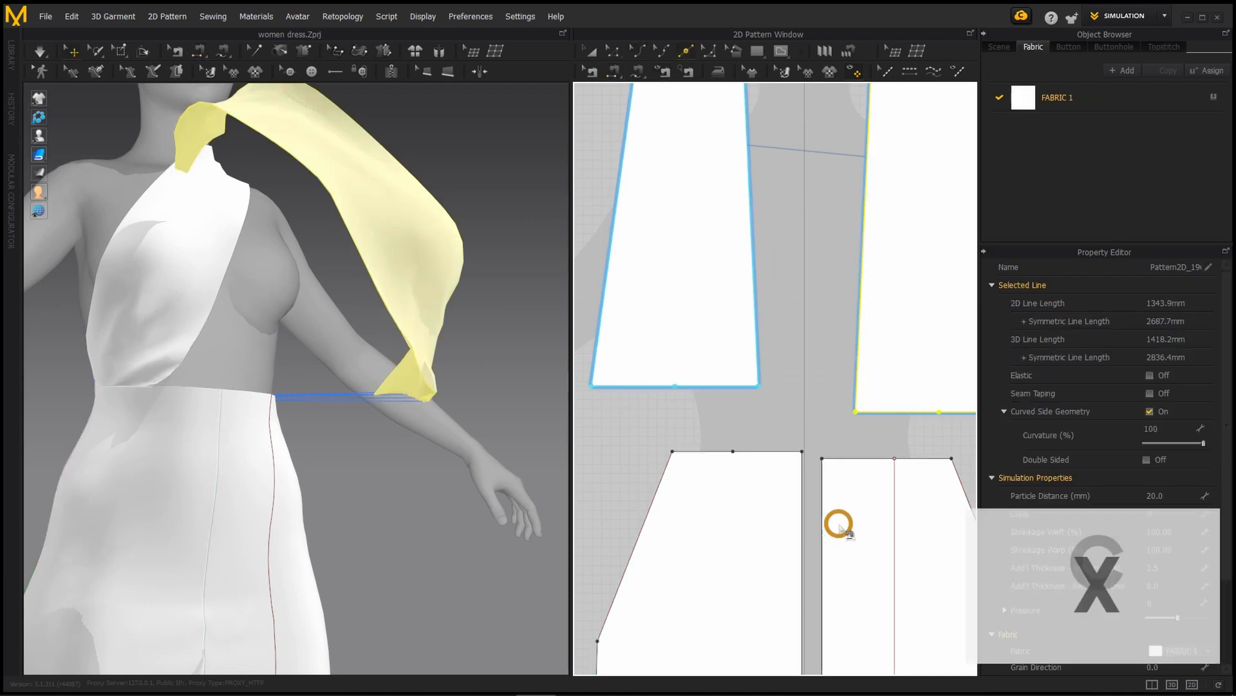
right_click(907, 459)
key(ctrl+x)
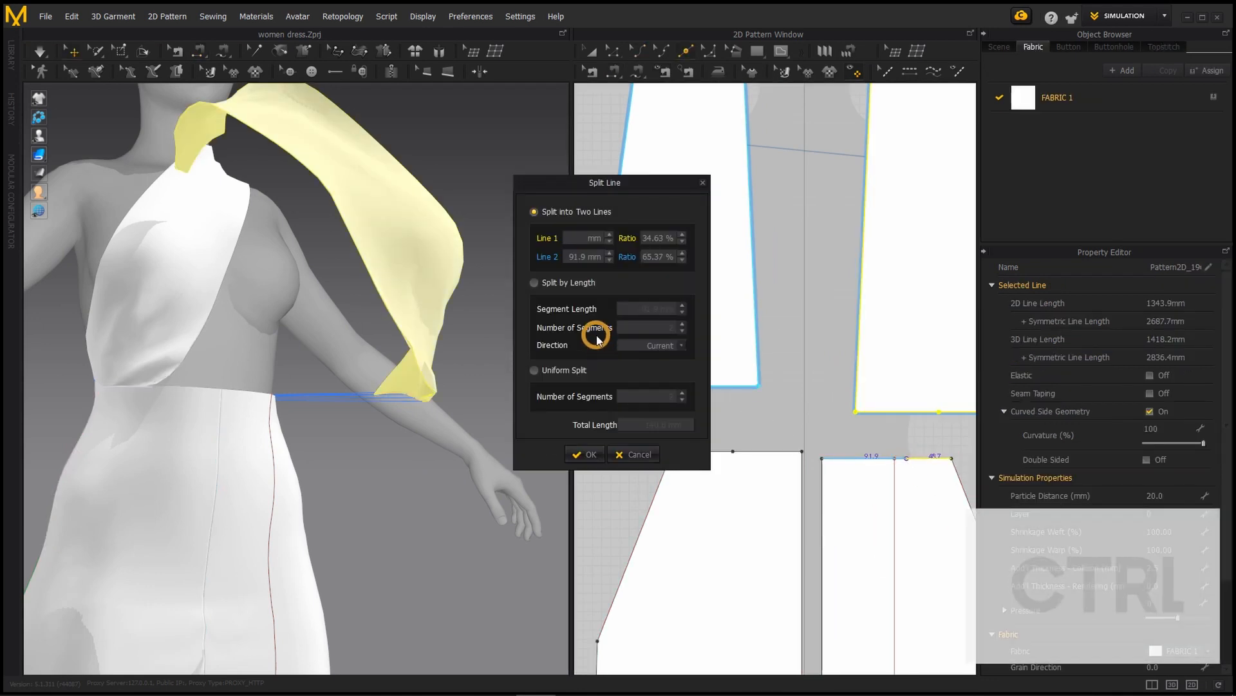
click(702, 183)
- Copy the length value of the left-hand front skirt panel's waist segment beside the side seam
alt+scroll(902, 436, up, 5)
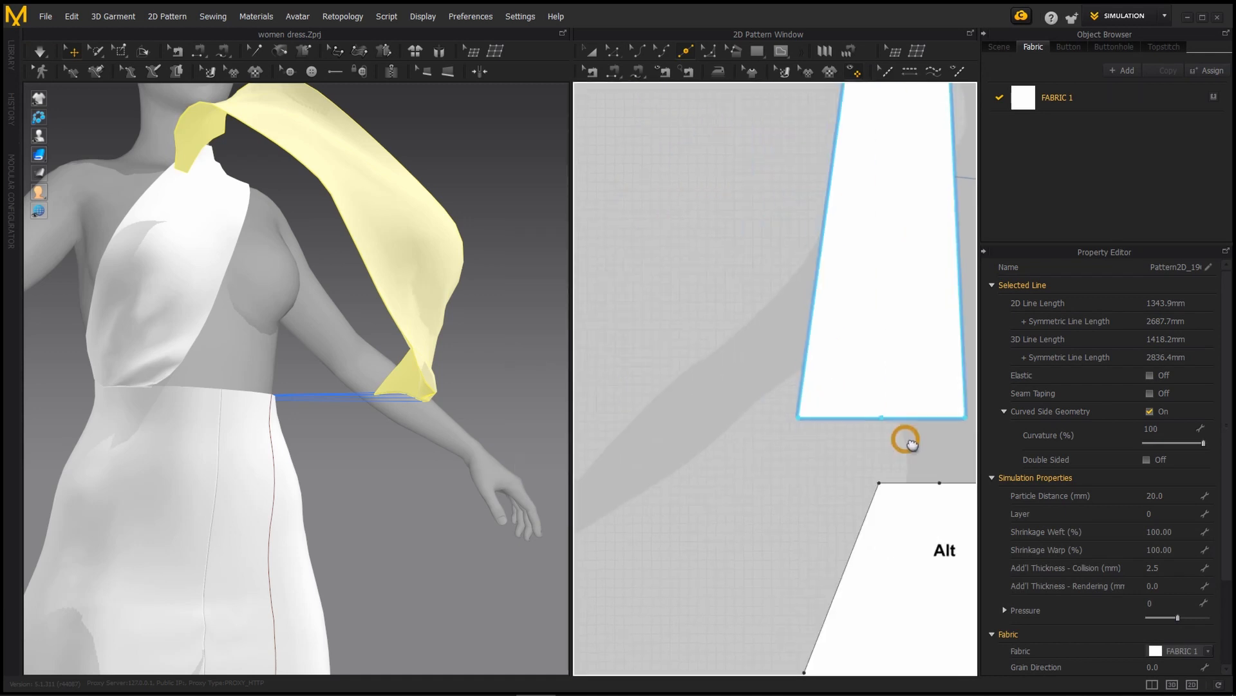
key(z)
click(715, 444)
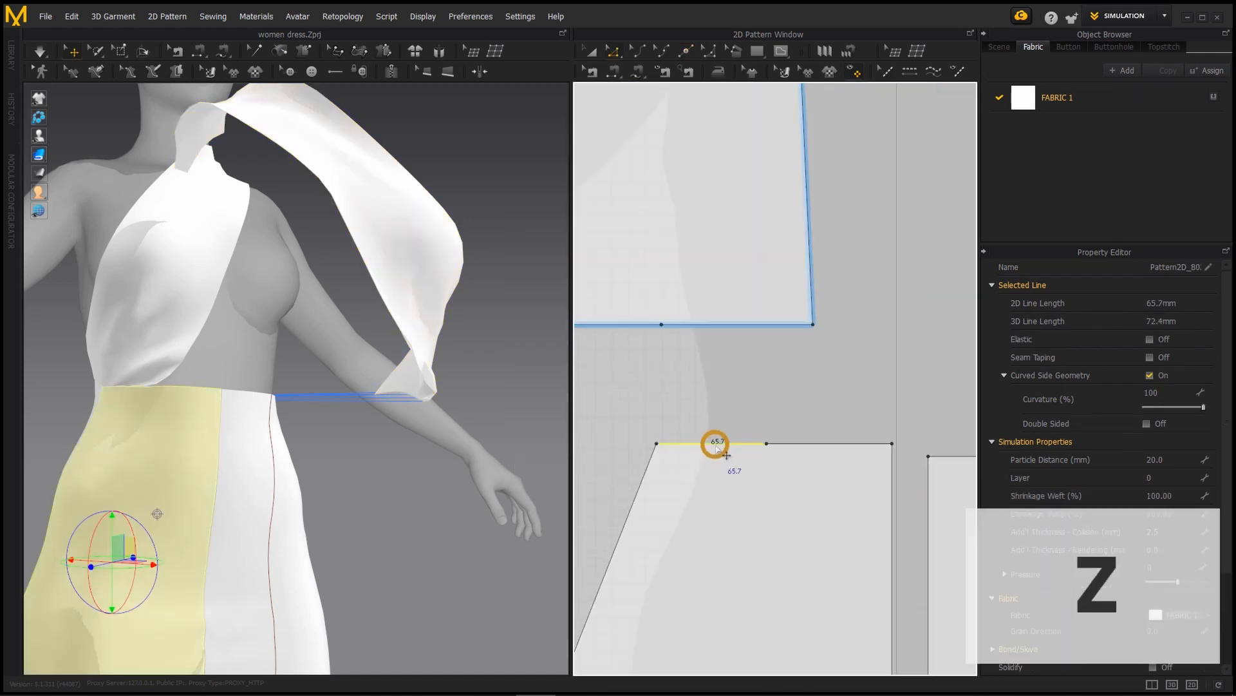
right_click(715, 444)
click(769, 494)
click(634, 379)
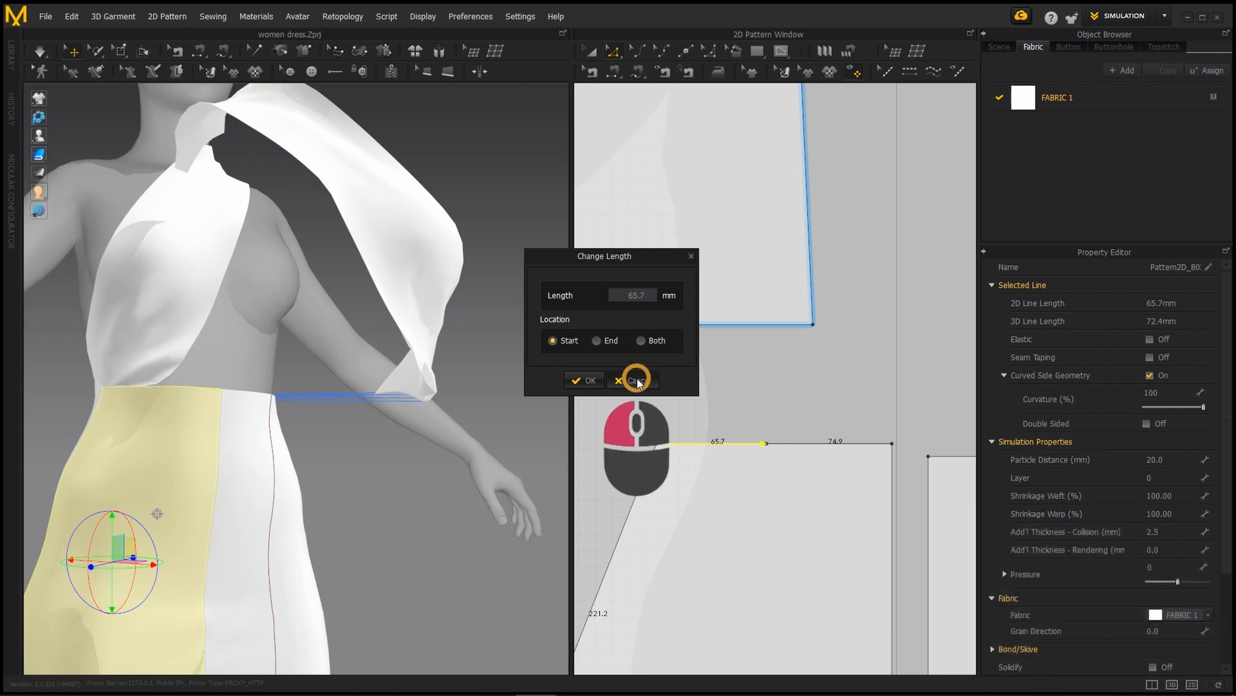
- Split the right-hand front skirt panel's waist edge into two lines, with Line 1 beside the side seam set to 65.7 mm
alt+scroll(740, 450, down, 2)
alt+scroll(740, 452, up, 4)
key(x)
click(721, 359)
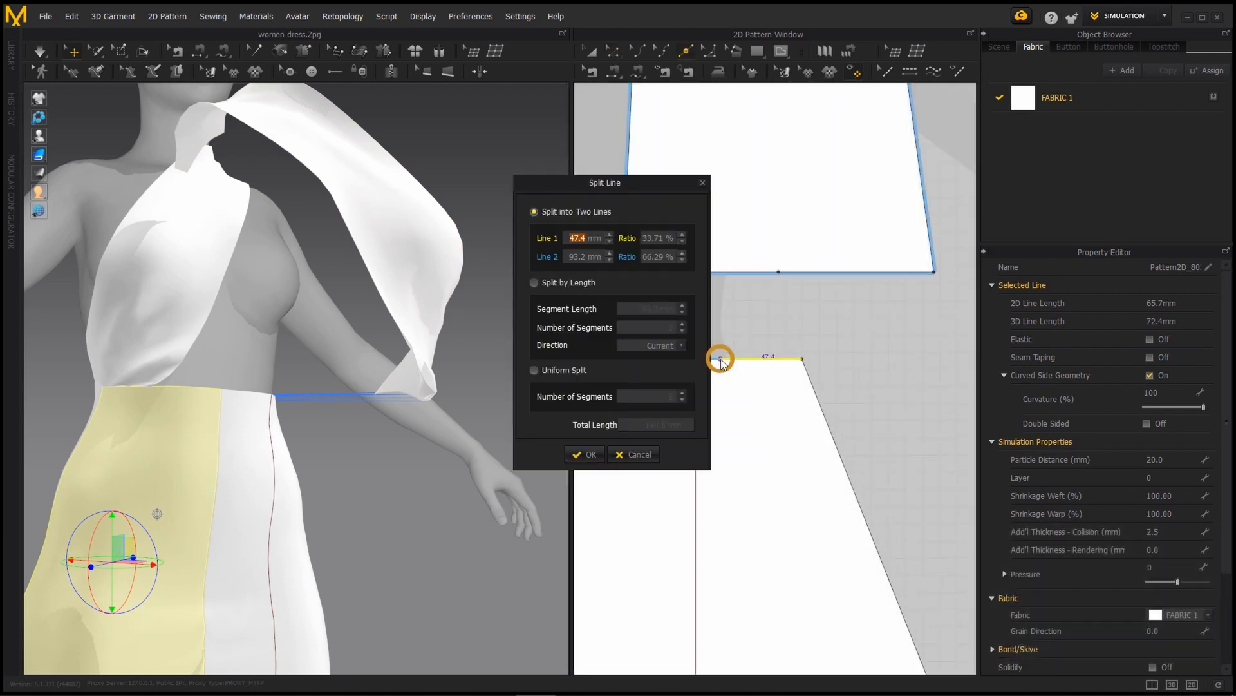
key(ctrl+v)
drag(642, 188, 901, 211)
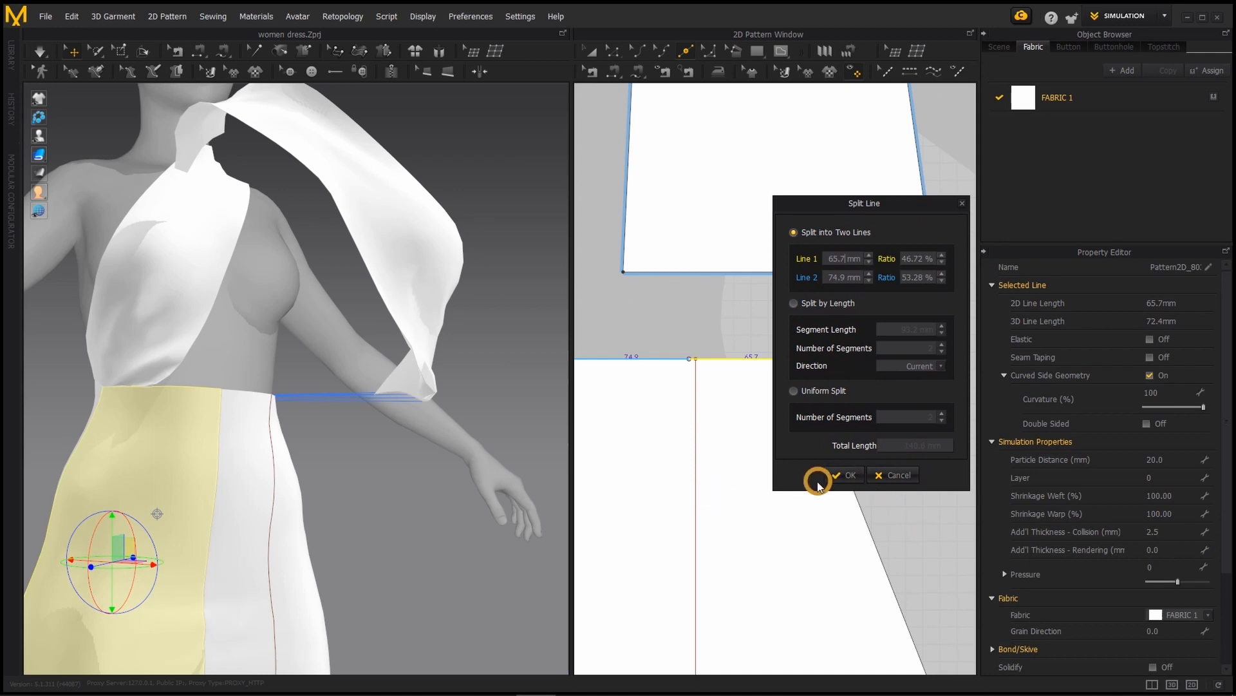
click(848, 477)
- Shift the right-hand front skirt panel's internal vertical line slightly away from the side seam
alt+scroll(711, 505, down, 3)
alt+middle_drag(709, 505, 765, 499)
alt+scroll(749, 465, up, 5)
alt+scroll(789, 432, down, 1)
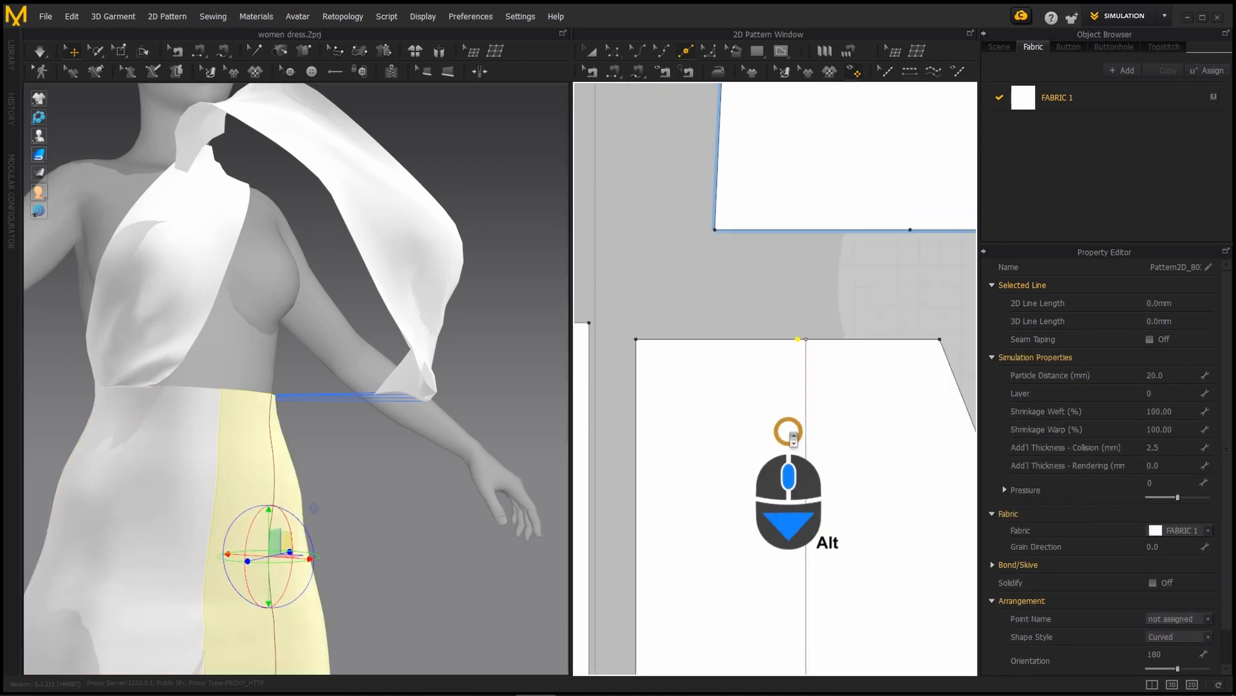
alt+scroll(789, 431, down, 1)
key(z)
click(803, 444)
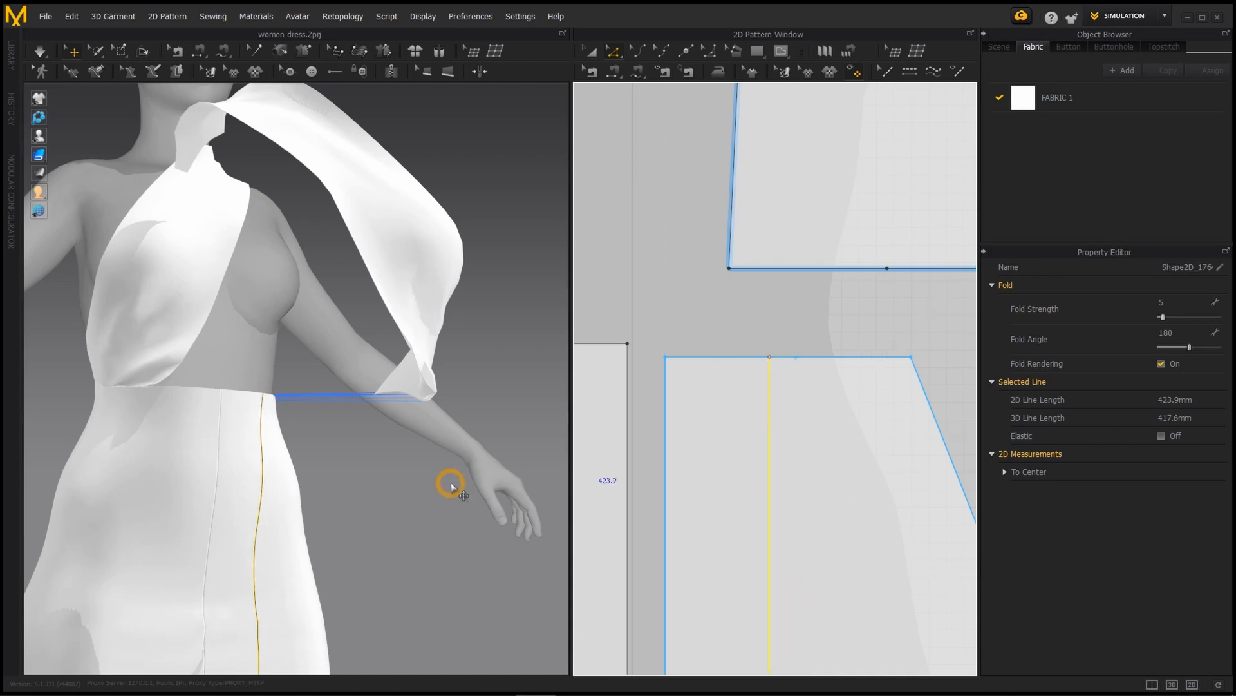
alt+scroll(732, 474, down, 2)
alt+scroll(774, 459, up, 3)
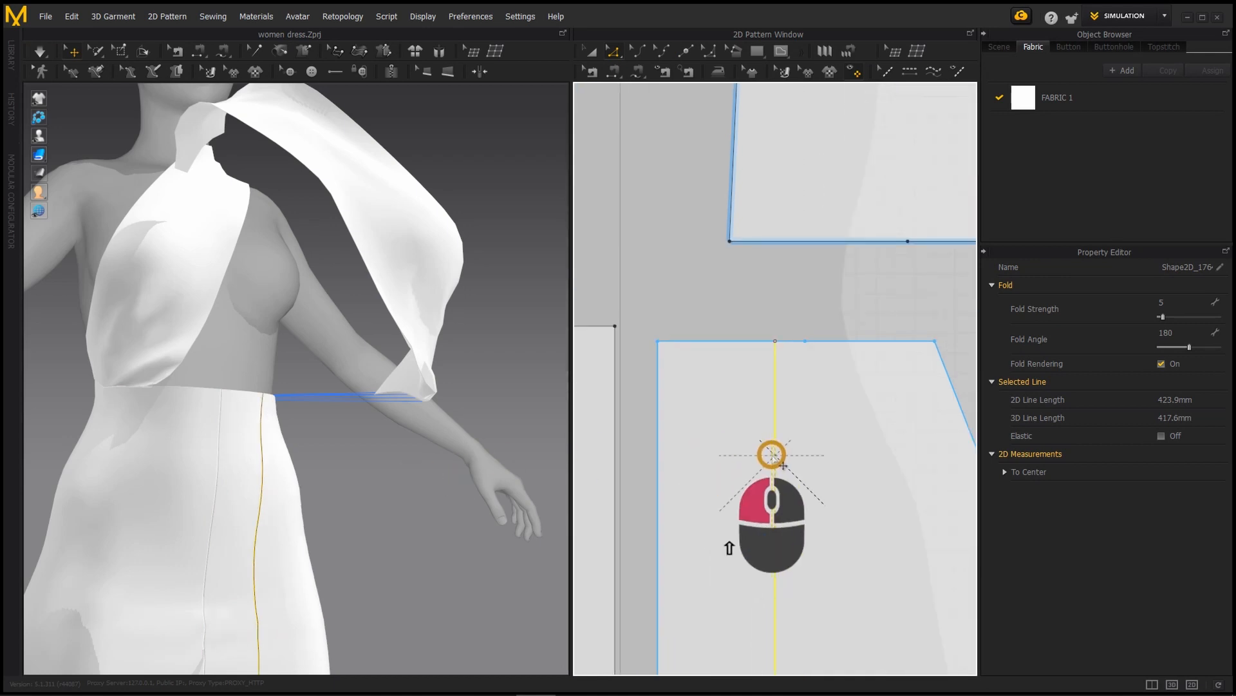
shift+drag(758, 456, 759, 456)
- Sew the mirrored piece's bottom segment to the right-hand front skirt panel's waist segment beside the side seam
alt+scroll(298, 547, down, 3)
alt+drag(298, 547, 328, 510)
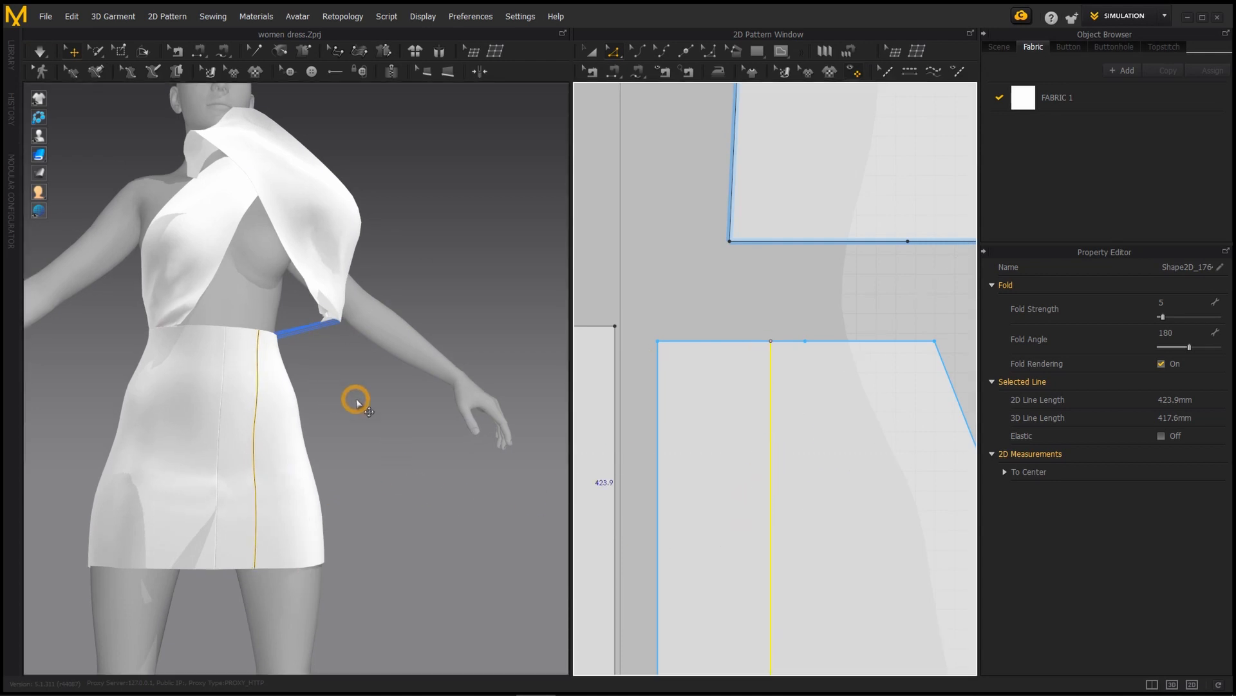
key(n)
alt+middle_drag(286, 356, 339, 447)
alt+scroll(339, 447, up, 3)
alt+drag(340, 446, 434, 398)
alt+scroll(440, 488, down, 3)
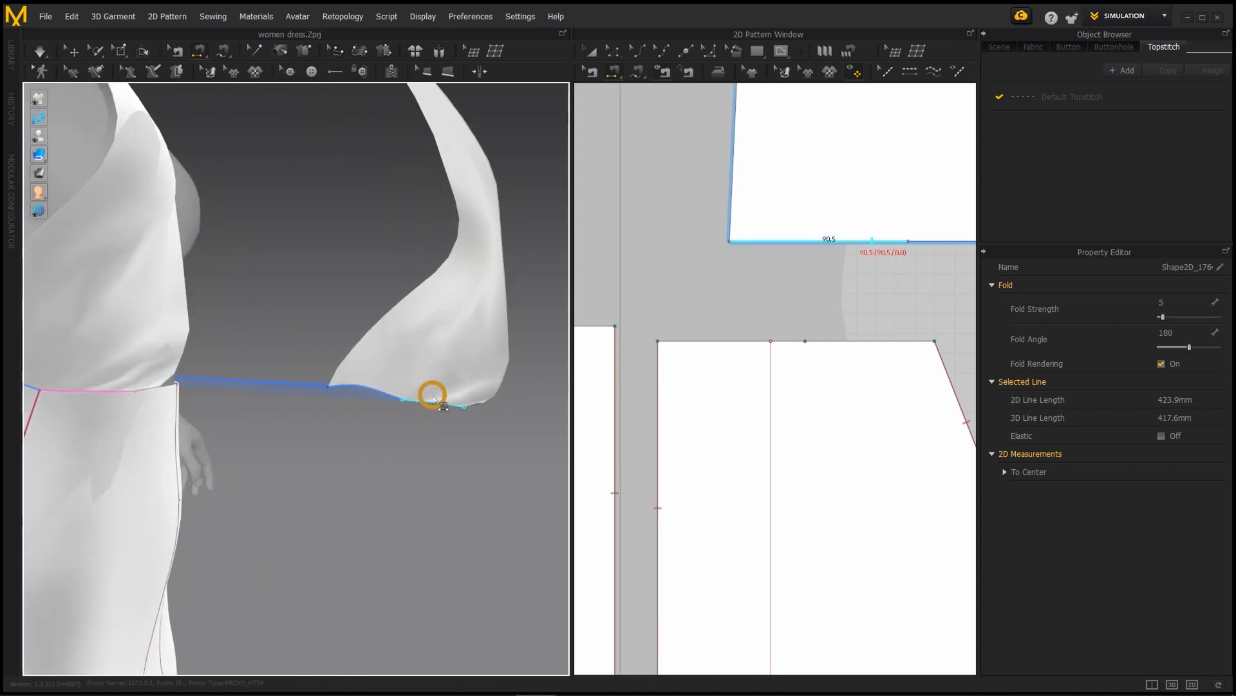
alt+drag(397, 448, 255, 450)
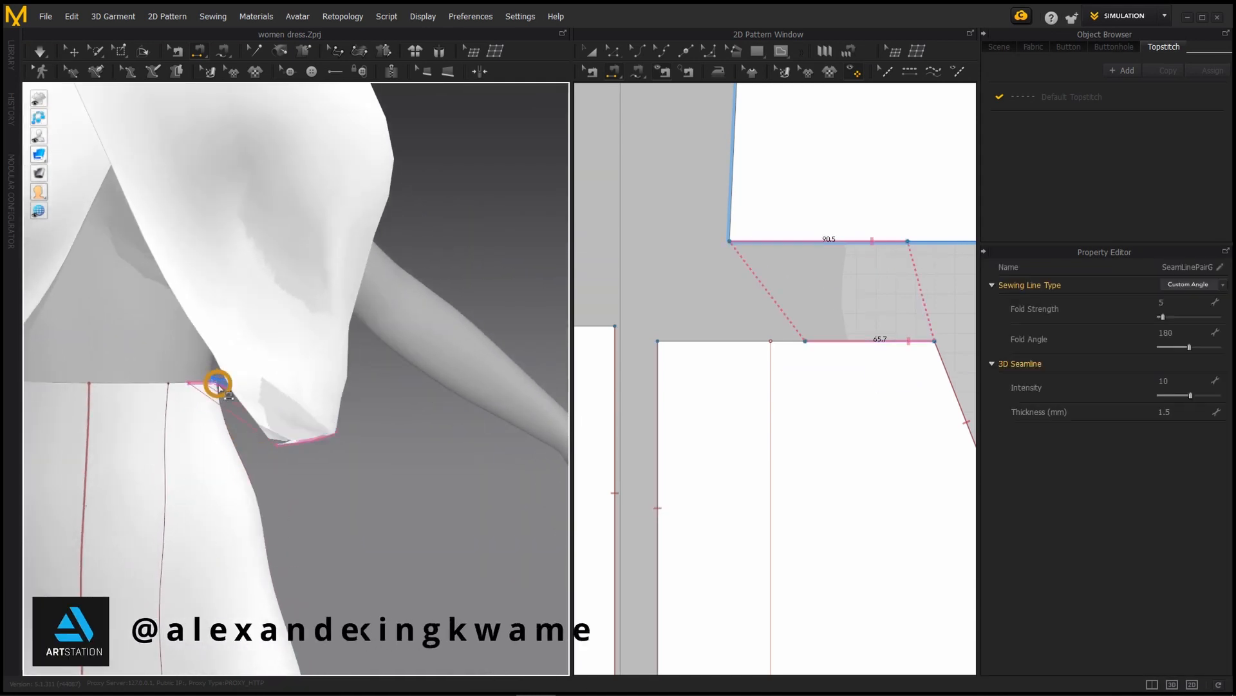
- Move the mirrored strap piece across the avatar's chest in 3D and start the drape simulation
scroll(219, 385, down, 10)
key(z)
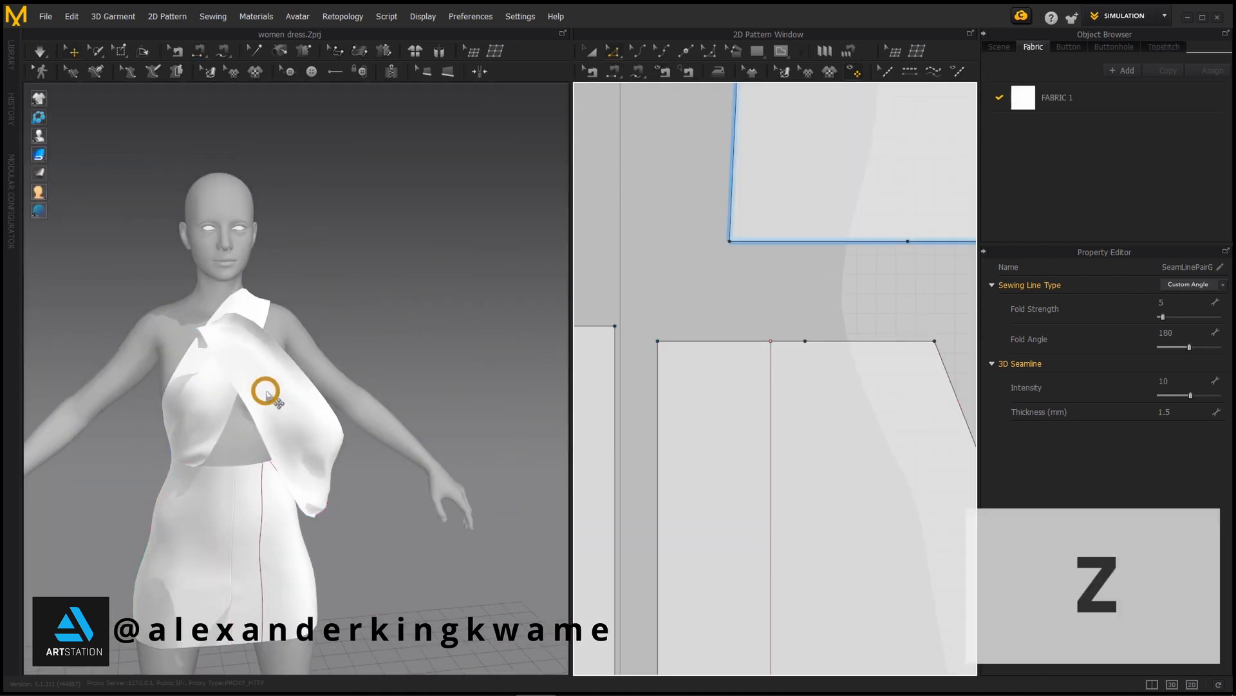
click(266, 391)
right_drag(265, 391, 305, 445)
drag(298, 398, 202, 393)
alt+drag(216, 448, 118, 431)
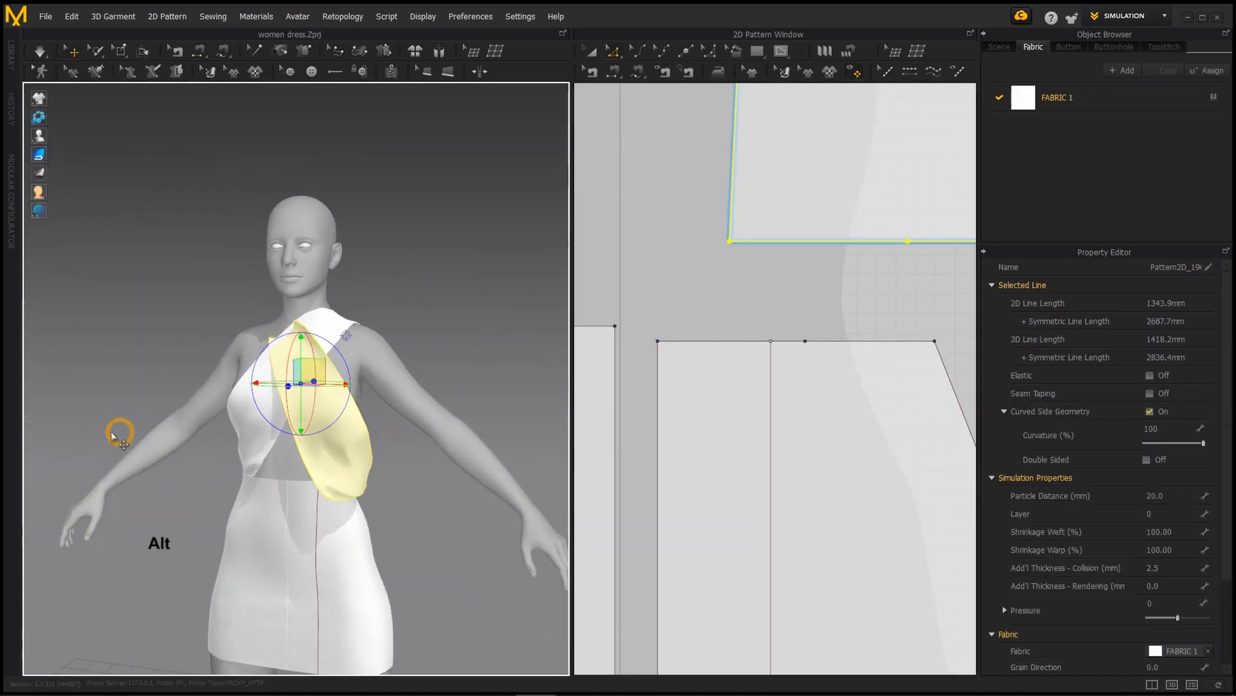
alt+drag(309, 430, 304, 484)
alt+drag(312, 330, 159, 429)
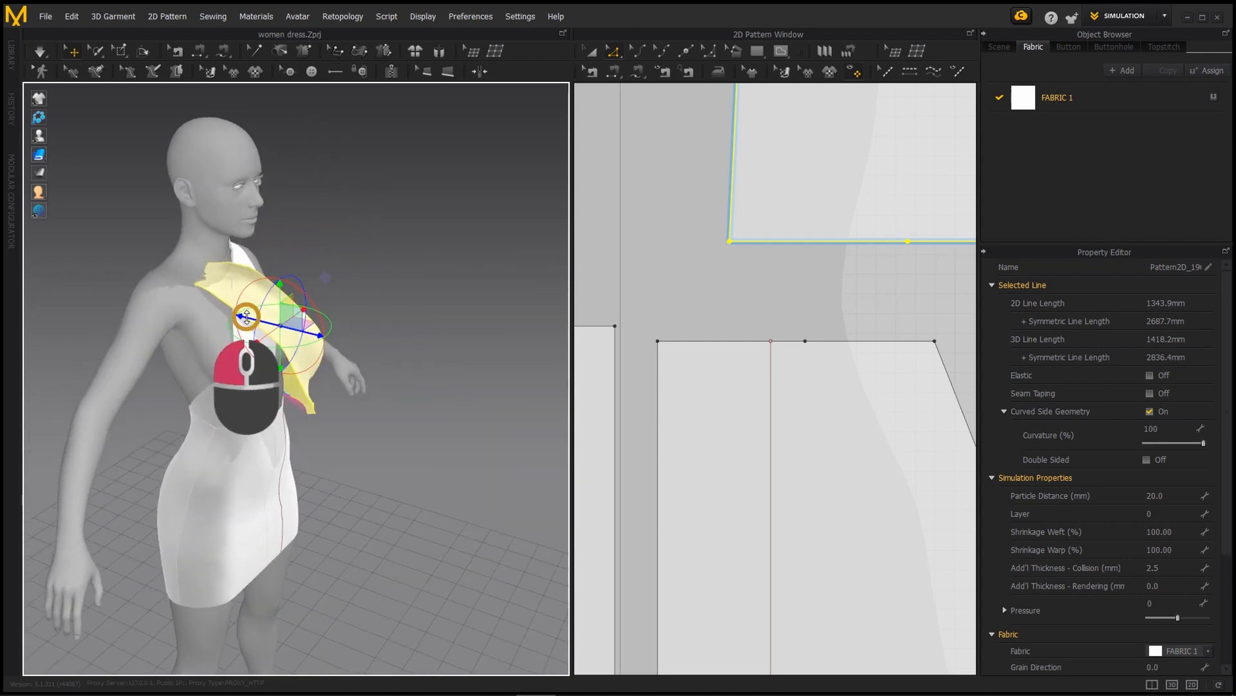
alt+drag(199, 352, 124, 348)
key(space)
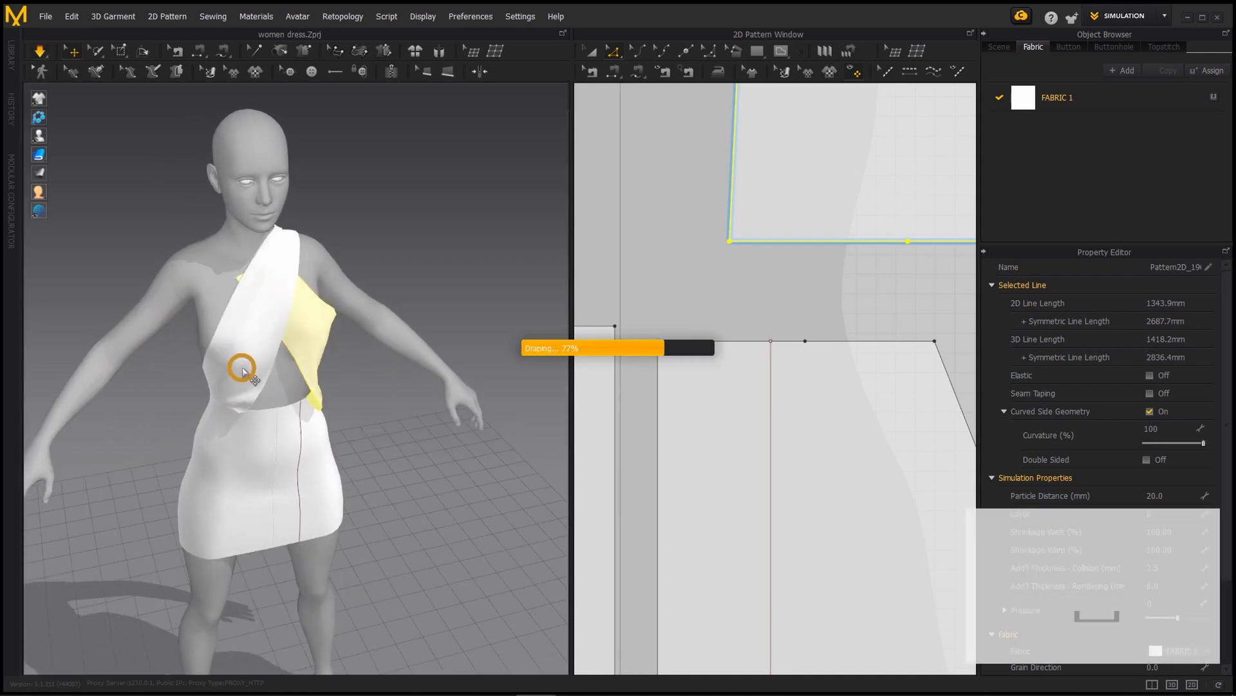
- Lift the fallen mirrored piece off the skirt's side and pull its free end up across the chest toward the neck
alt+drag(240, 368, 313, 363)
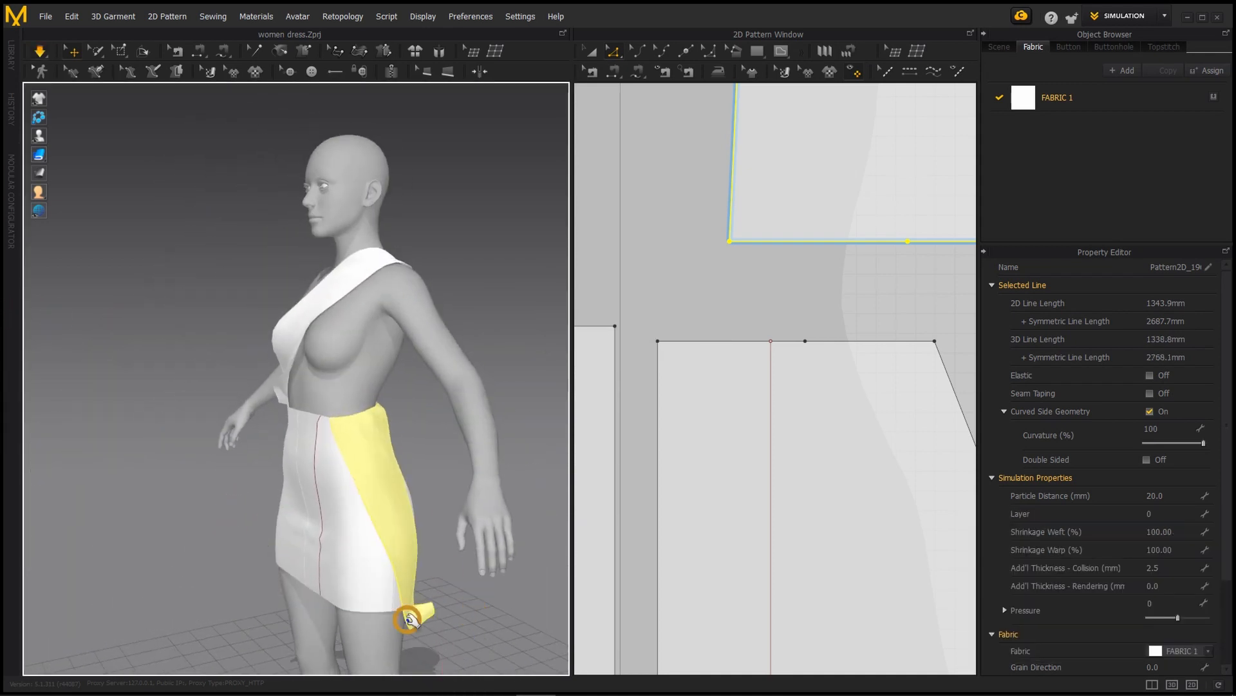
alt+drag(403, 638, 311, 459)
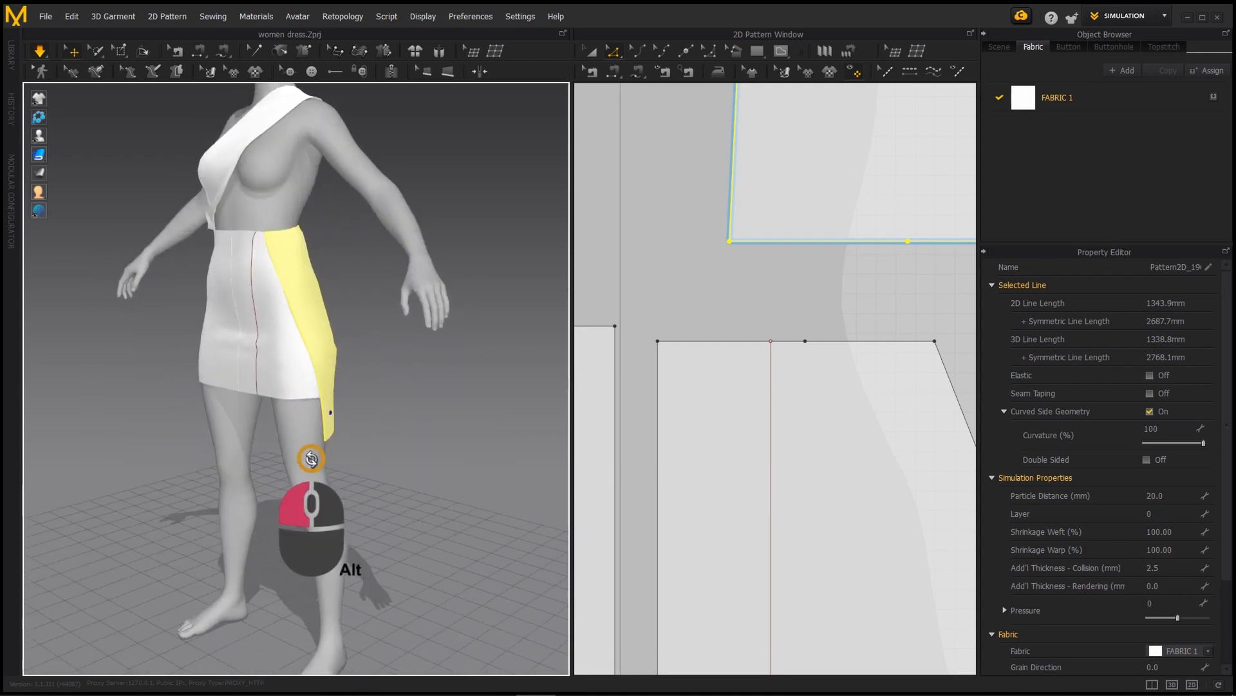
alt+drag(350, 422, 278, 301)
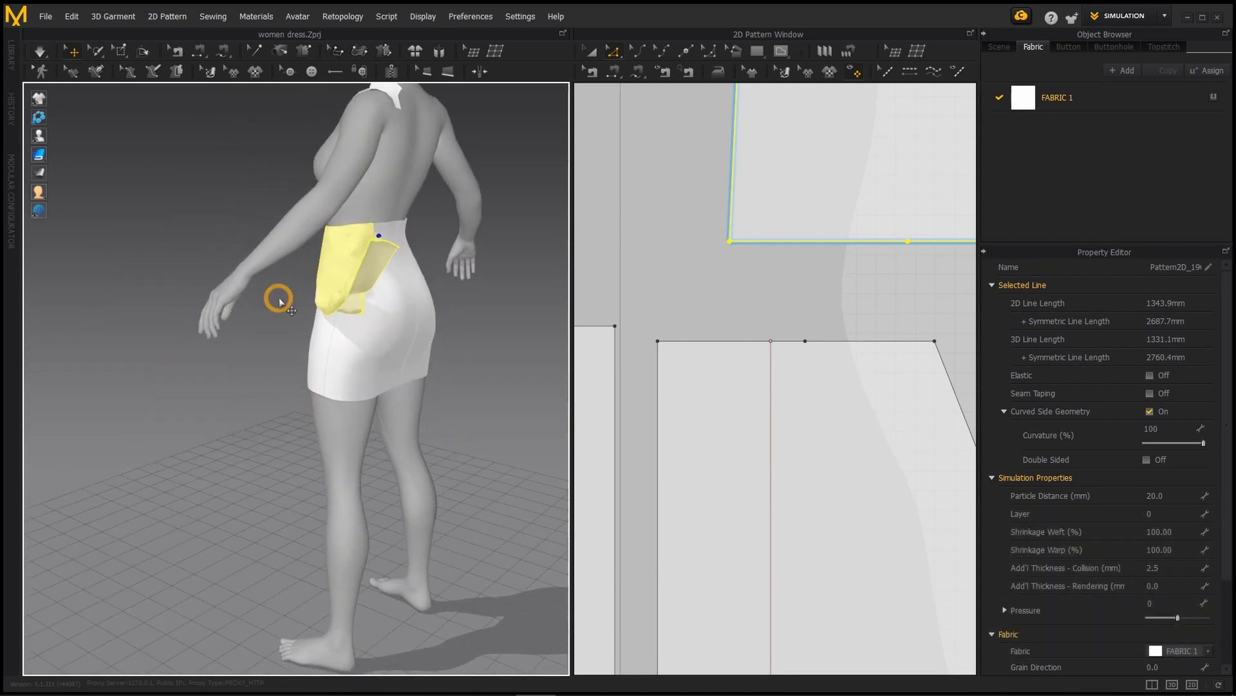
key(space)
drag(378, 249, 392, 431)
key(space)
alt+scroll(412, 436, down, 1)
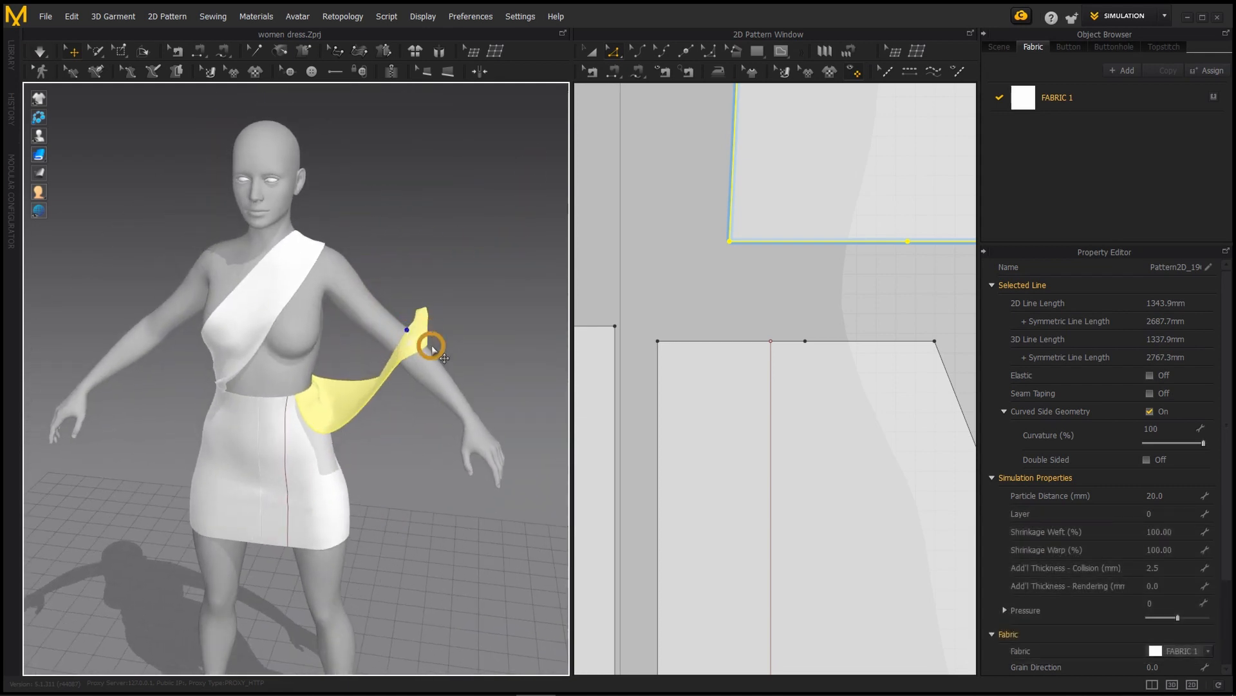
drag(423, 345, 353, 404)
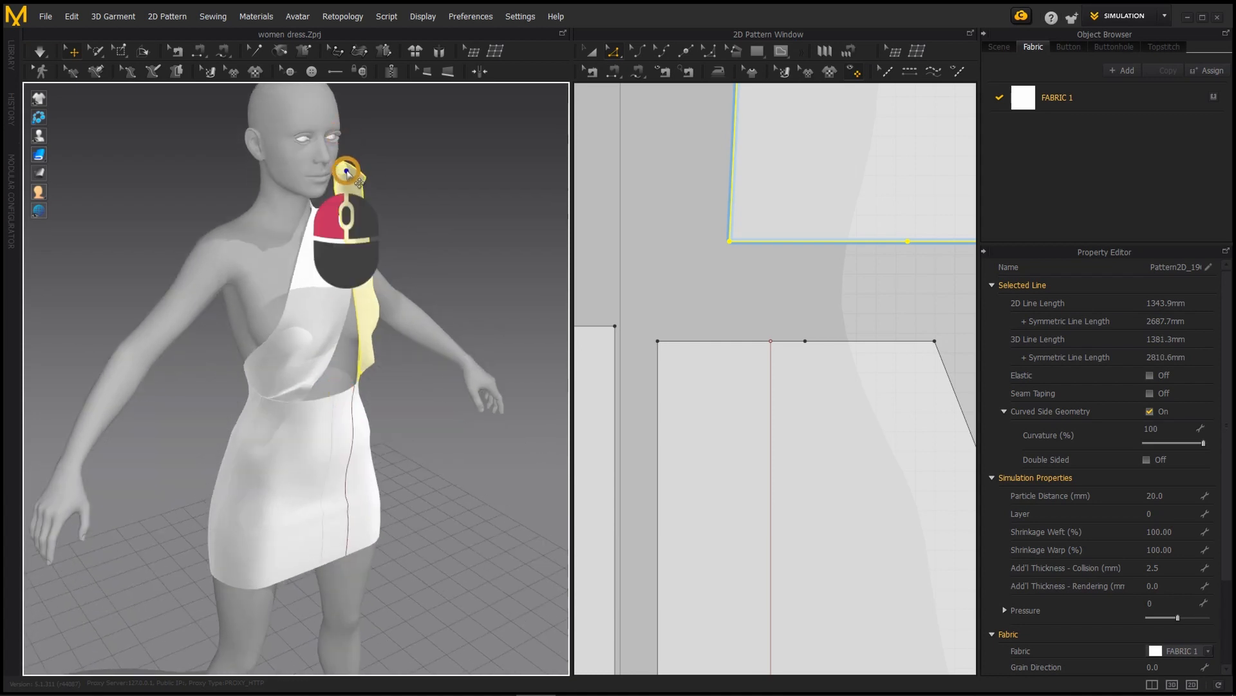
- Drape the mirrored piece's free end over the avatar's right shoulder and pull it across the upper back
drag(346, 171, 299, 406)
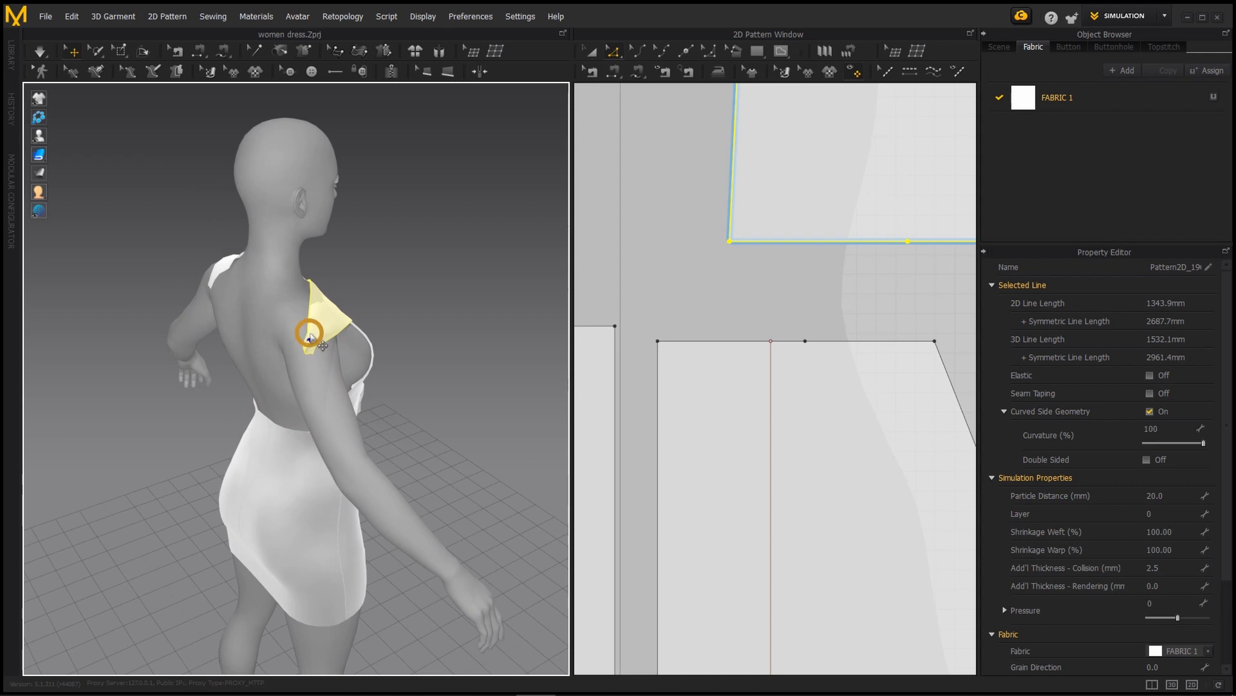
drag(310, 337, 174, 336)
alt+scroll(173, 387, up, 5)
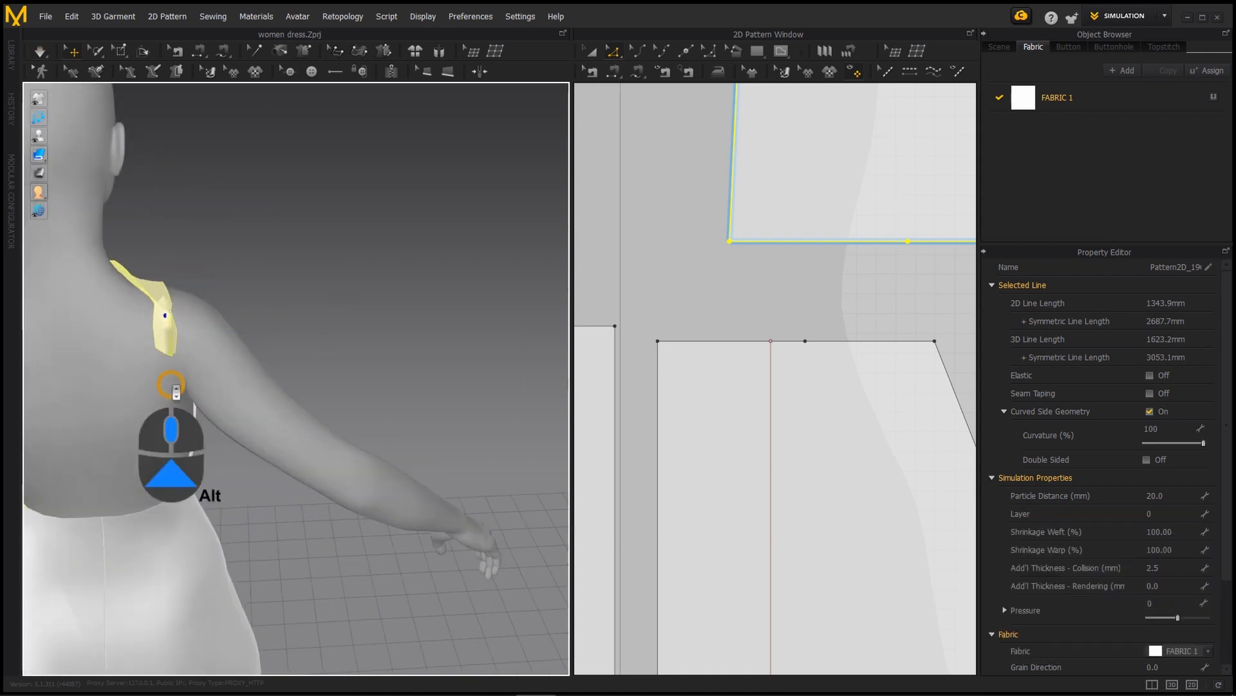
alt+drag(176, 392, 312, 369)
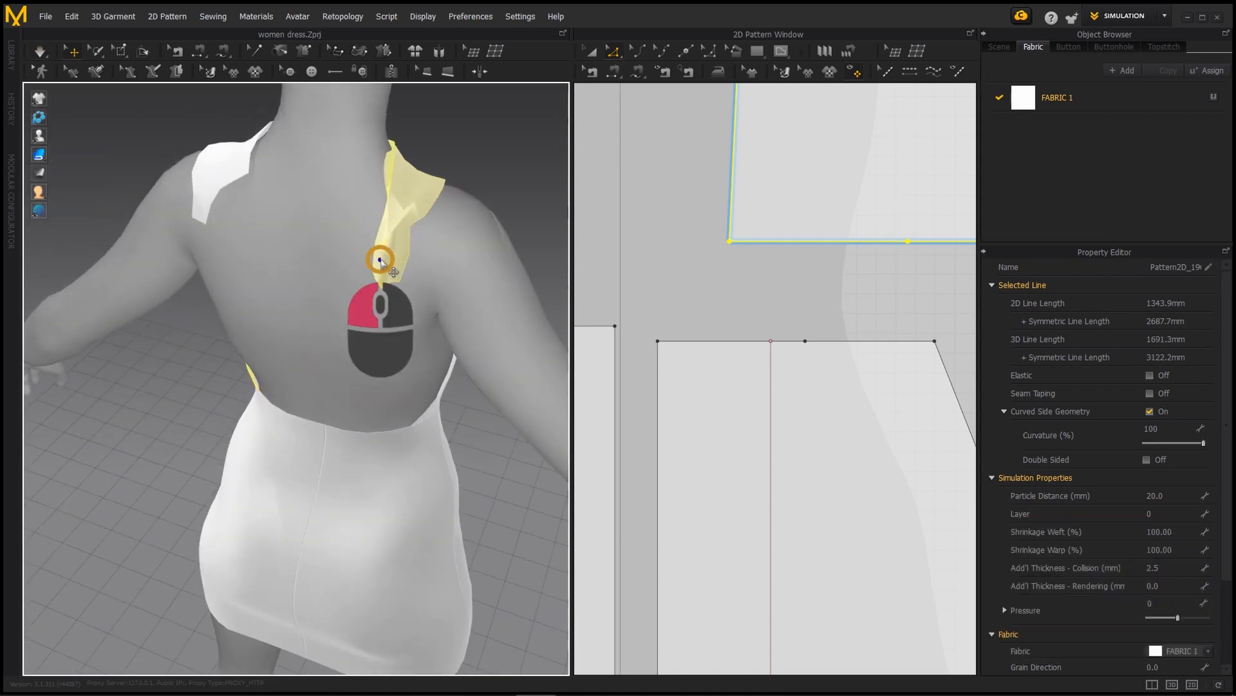
drag(380, 260, 195, 423)
key(space)
drag(284, 333, 158, 300)
key(space)
- Reposition the mirrored piece's free end behind the neck on the avatar's right shoulder, simulating briefly between adjustments
alt+scroll(197, 318, up, 3)
alt+middle_drag(197, 318, 281, 317)
alt+drag(280, 317, 143, 243)
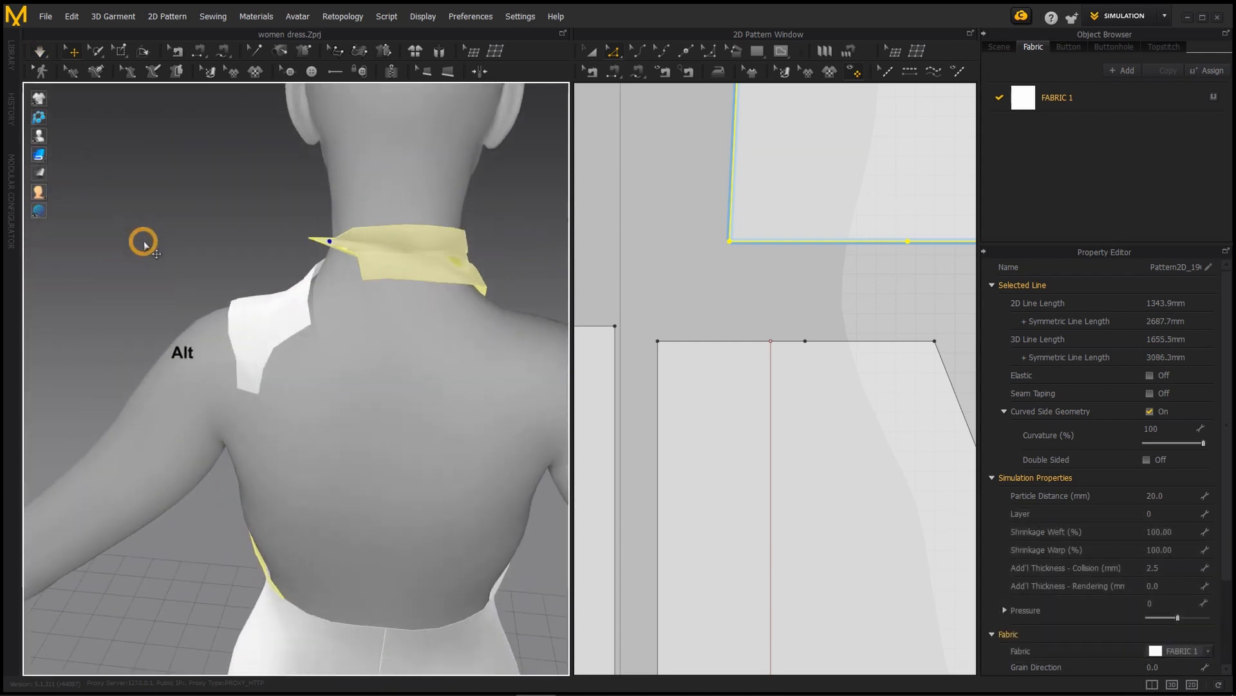
alt+scroll(316, 284, up, 2)
alt+middle_drag(316, 283, 251, 357)
alt+scroll(251, 356, up, 1)
key(space)
drag(357, 319, 196, 378)
key(space)
alt+scroll(386, 381, down, 3)
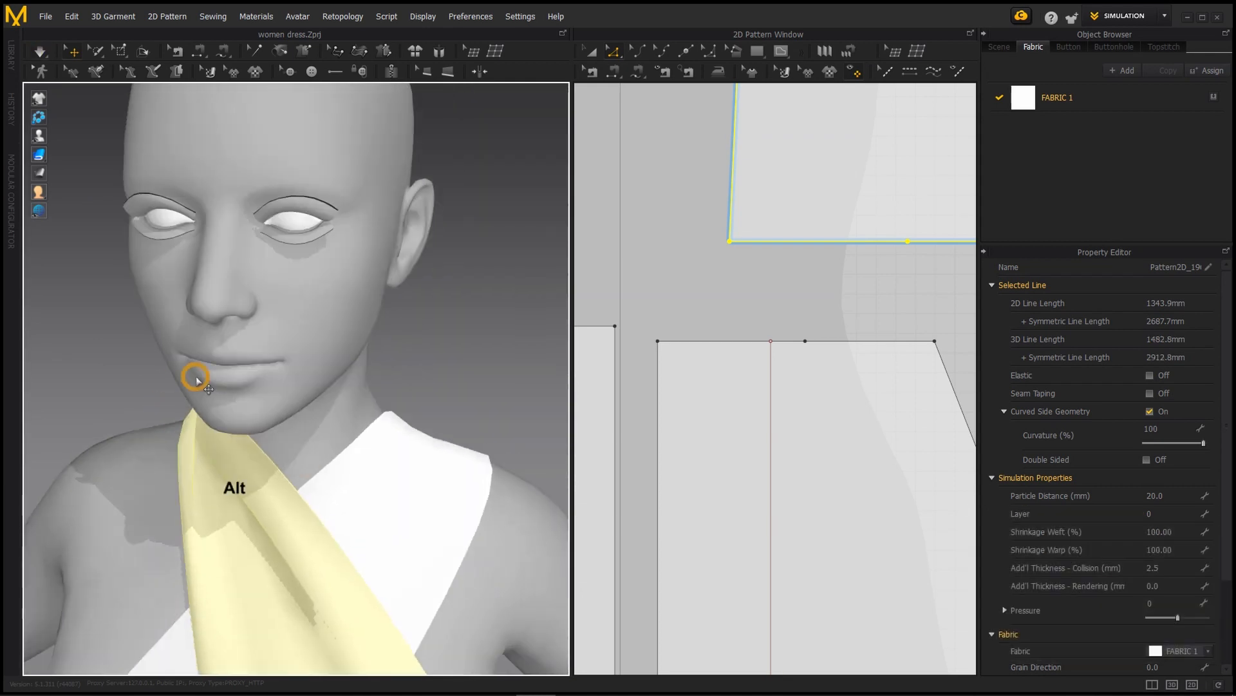
alt+middle_drag(196, 378, 323, 207)
alt+scroll(323, 207, down, 2)
alt+scroll(253, 298, down, 2)
alt+drag(253, 298, 406, 345)
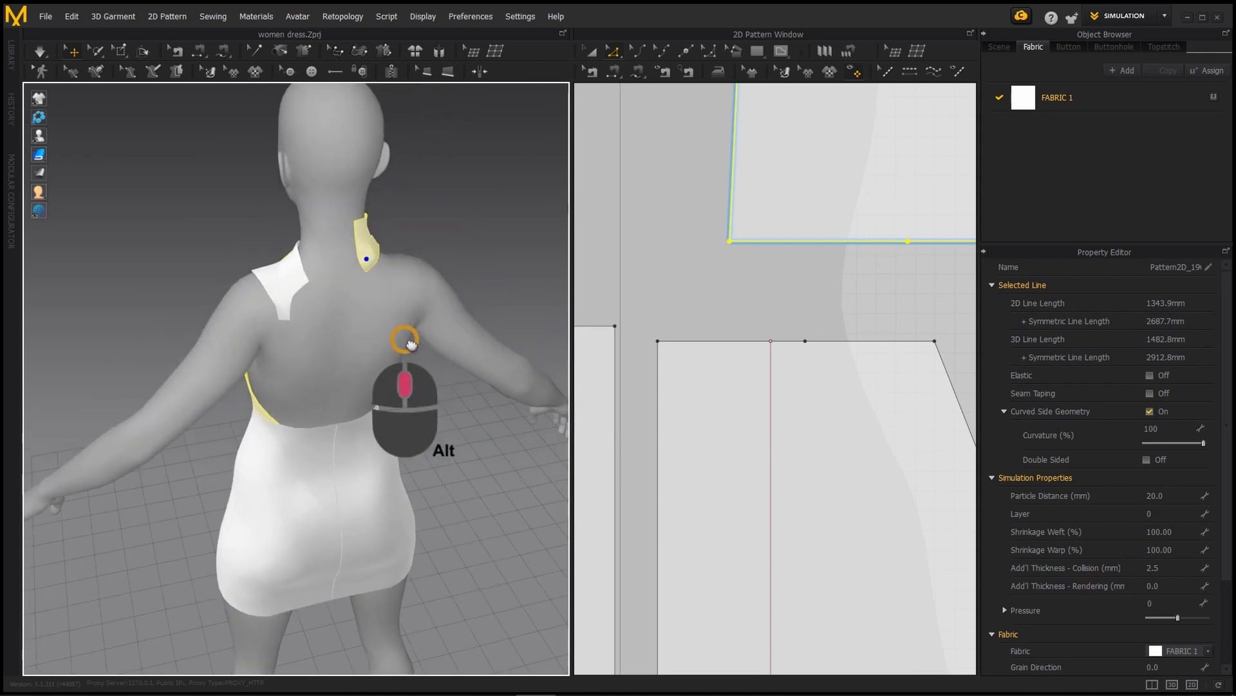
- Try to tack the ends of the two strap pieces together behind the neck with simulation running
alt+scroll(414, 262, up, 4)
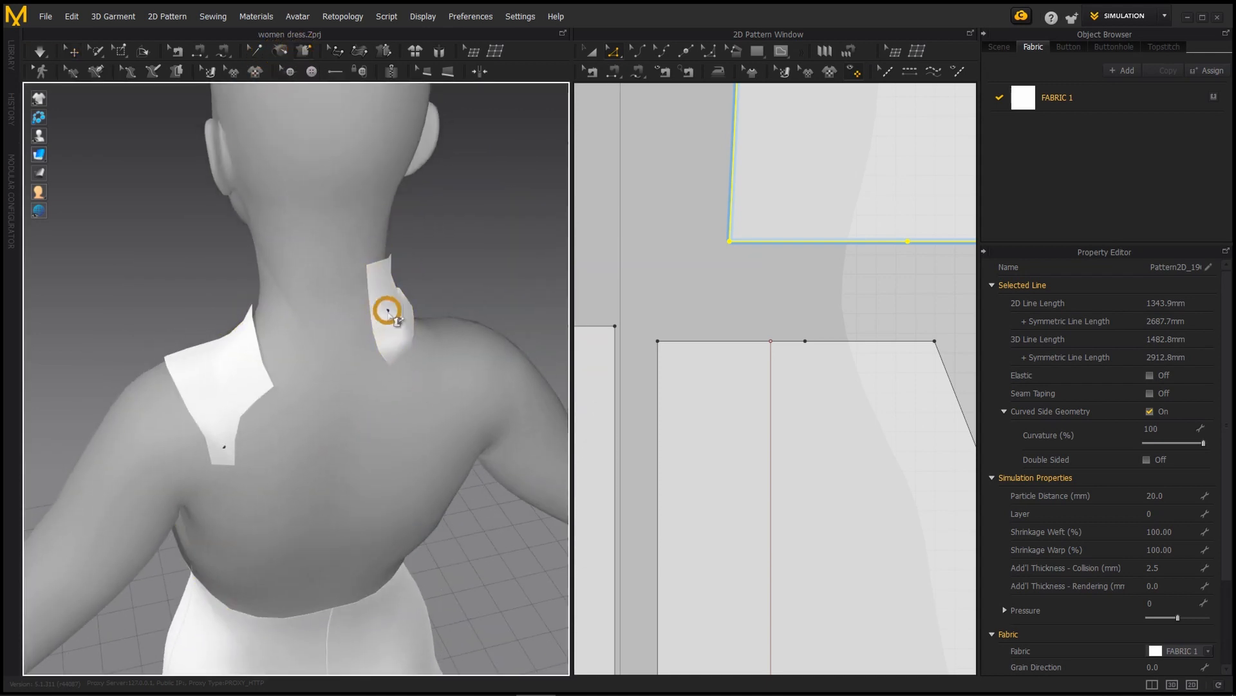
click(368, 369)
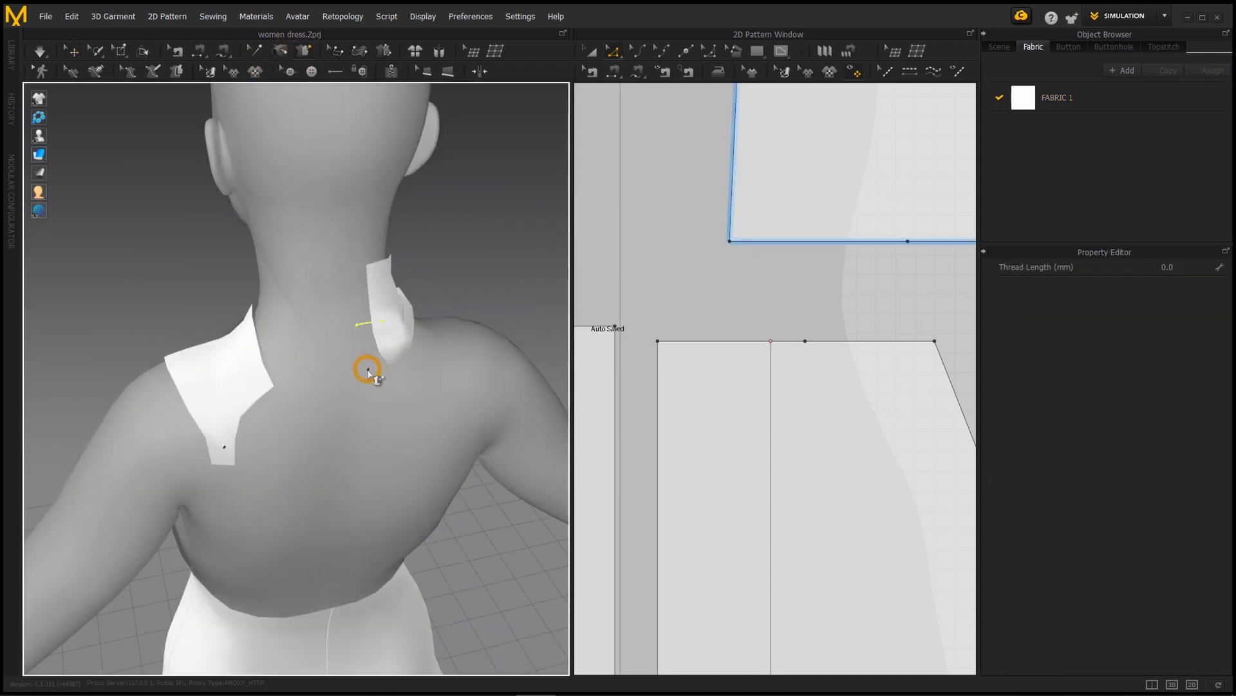
key(space)
- Check the crossed straps' simulated drape from the front and save the project
alt+scroll(232, 391, down, 3)
alt+drag(231, 392, 388, 493)
alt+scroll(387, 493, down, 2)
alt+middle_drag(387, 493, 301, 389)
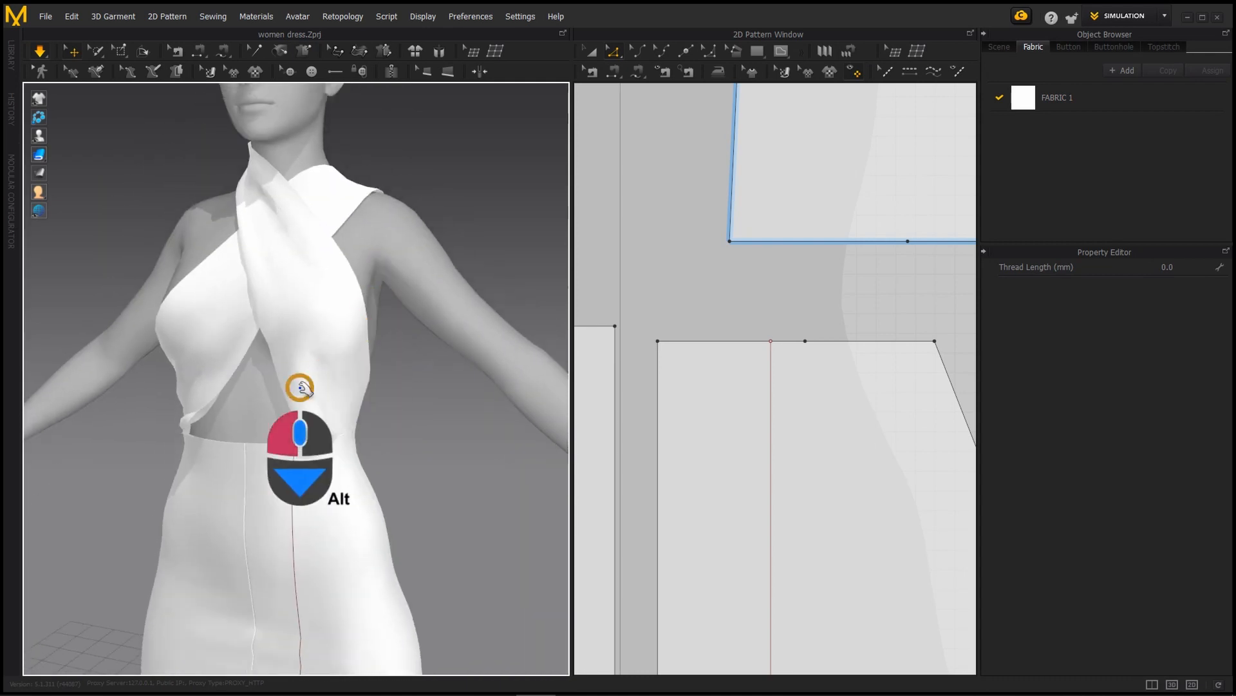
alt+drag(301, 389, 169, 326)
key(ctrl+s)
- Delete the tack connecting the two strap pieces behind the neck
alt+scroll(301, 369, down, 3)
alt+middle_drag(303, 309, 315, 428)
alt+scroll(315, 428, up, 5)
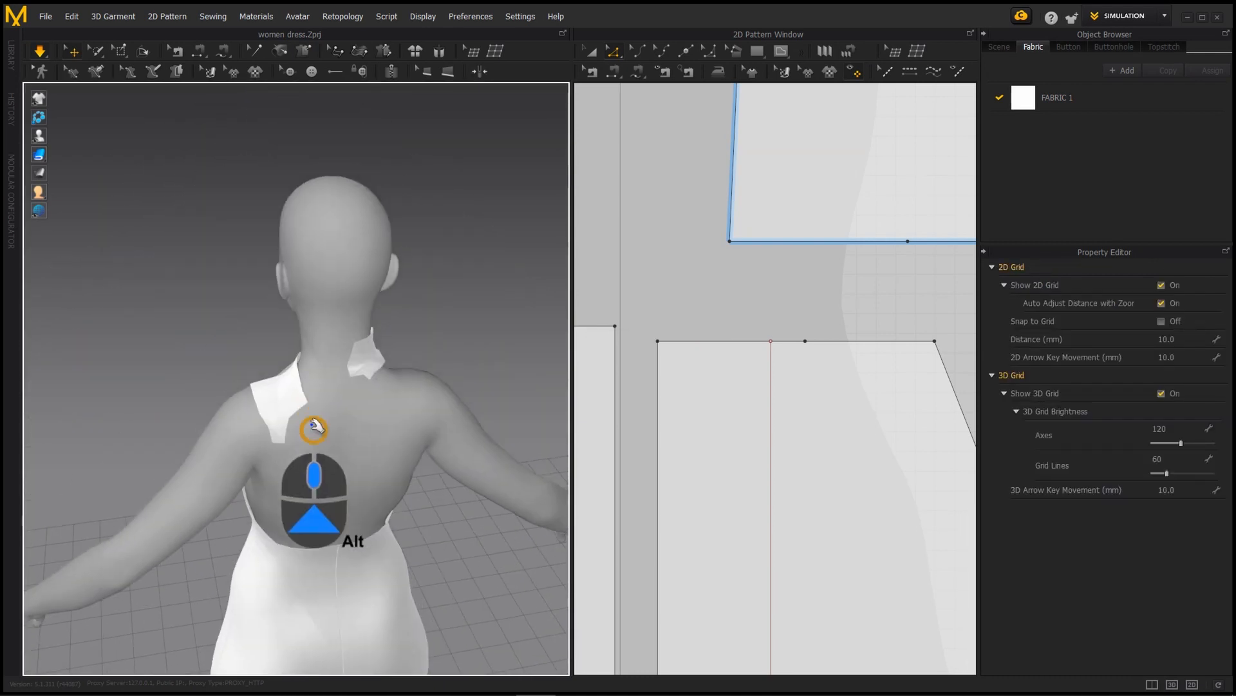
alt+drag(359, 436, 420, 454)
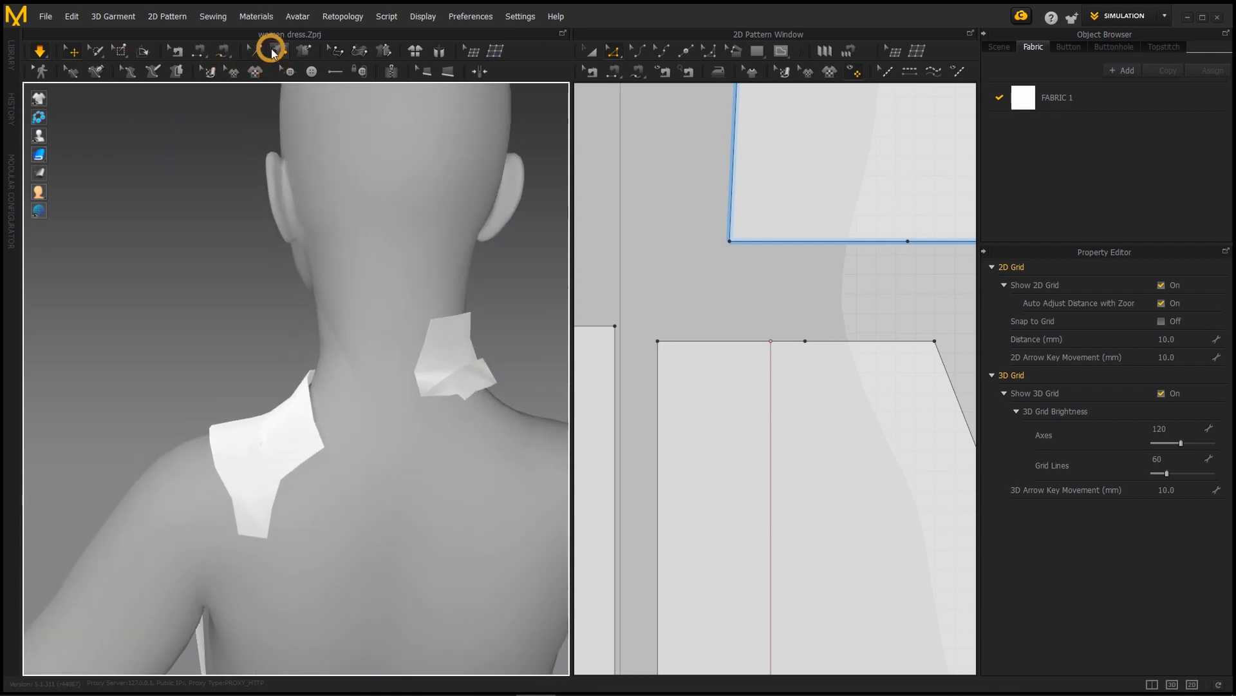
click(250, 51)
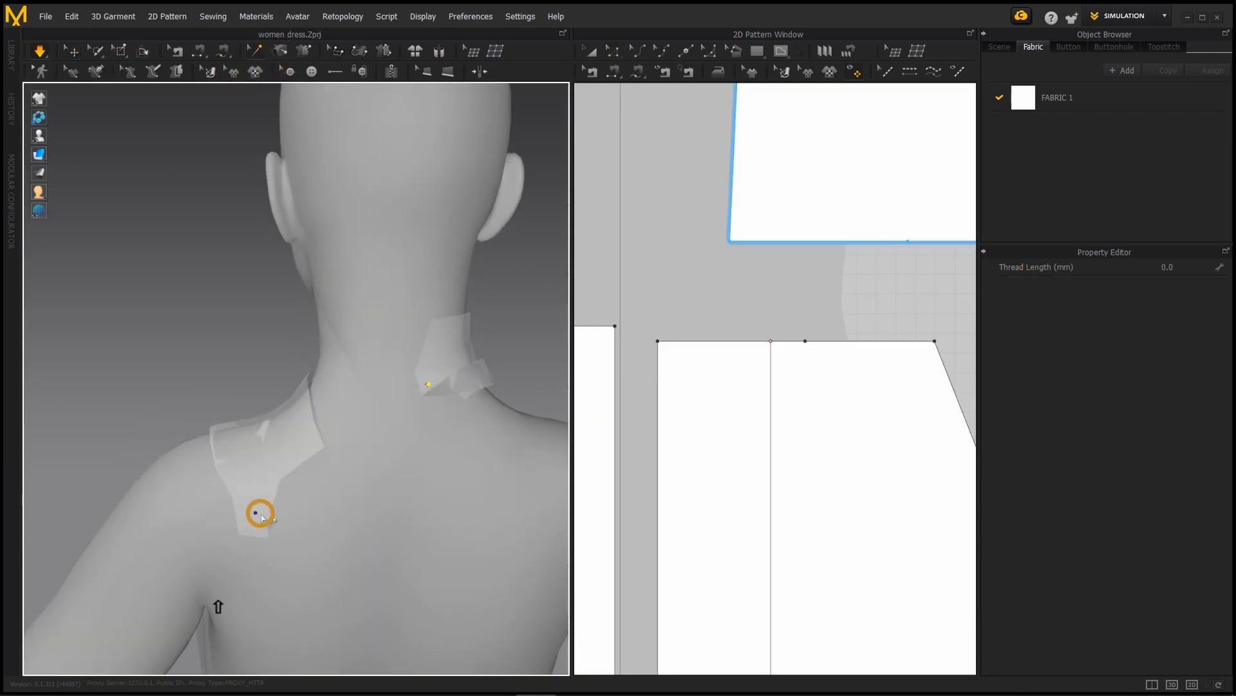
key(Delete)
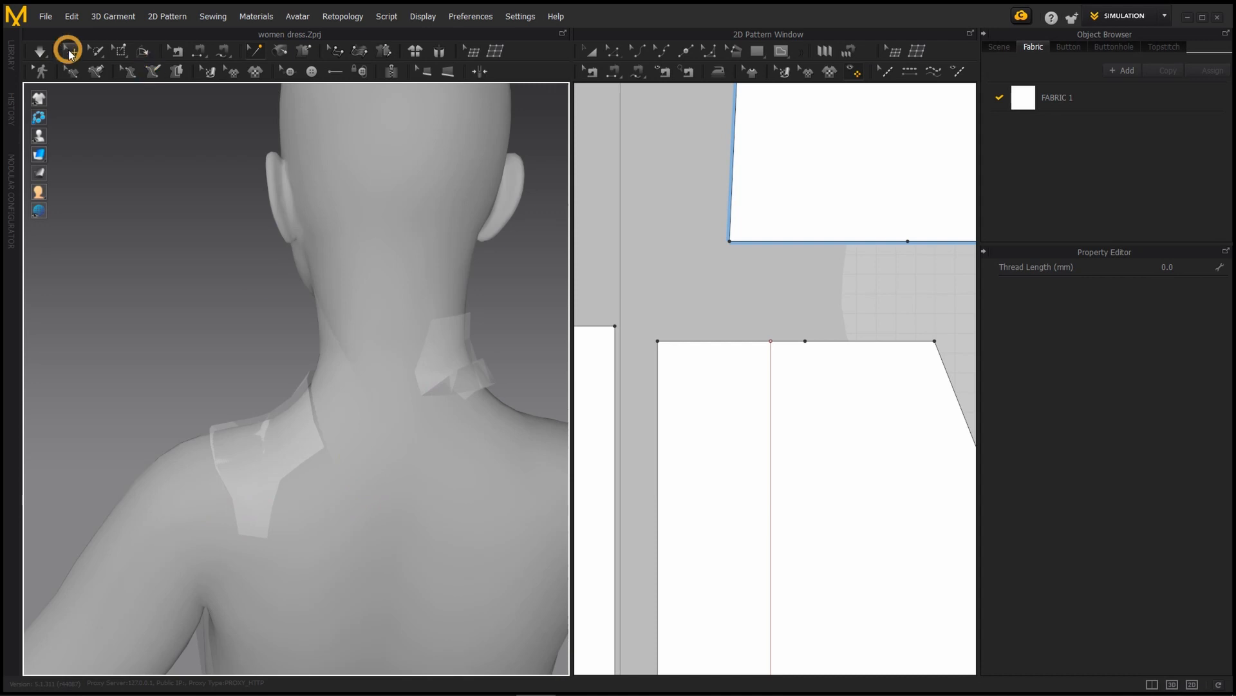
- Sew the short top edges of the two strap pieces together and run the simulation briefly
key(n)
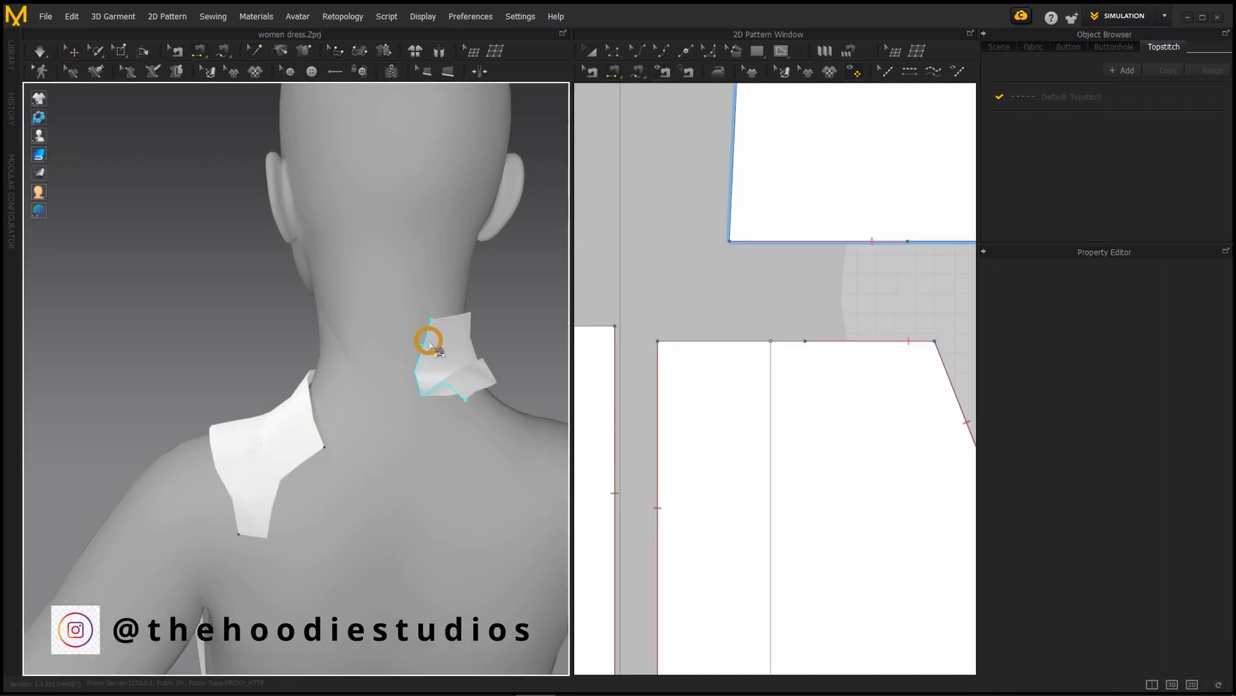
alt+scroll(772, 372, down, 3)
alt+scroll(775, 372, down, 5)
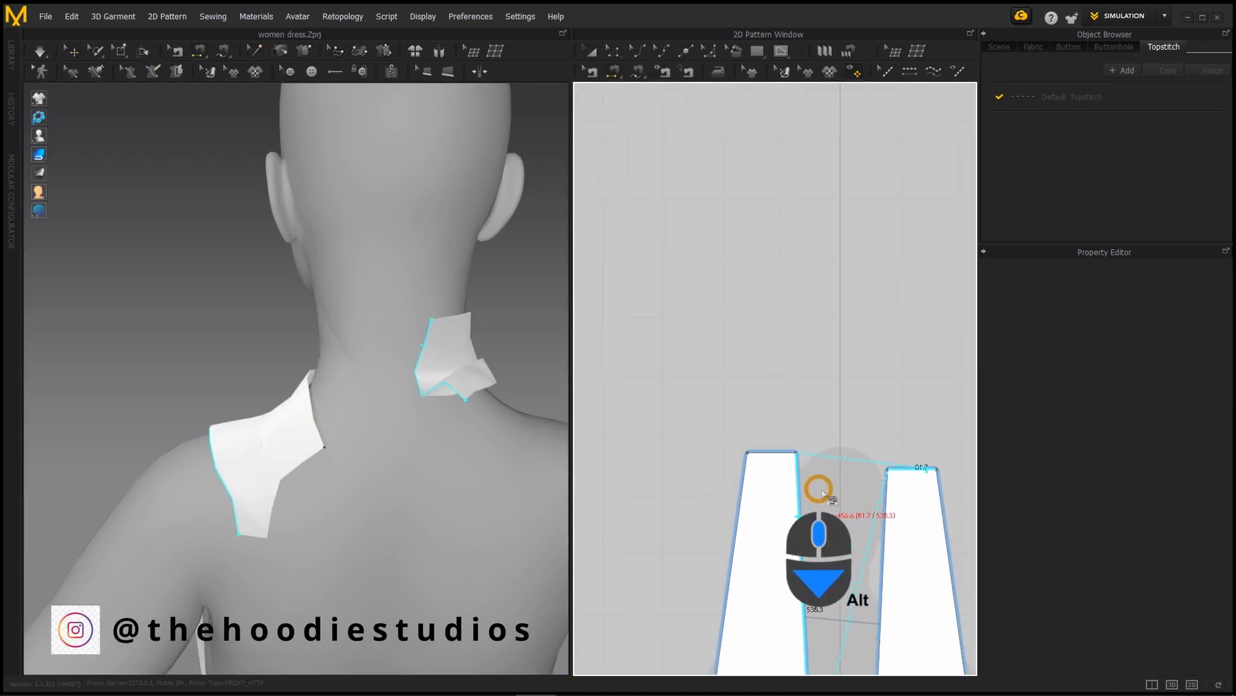
alt+drag(460, 474, 277, 460)
key(space)
key(space)
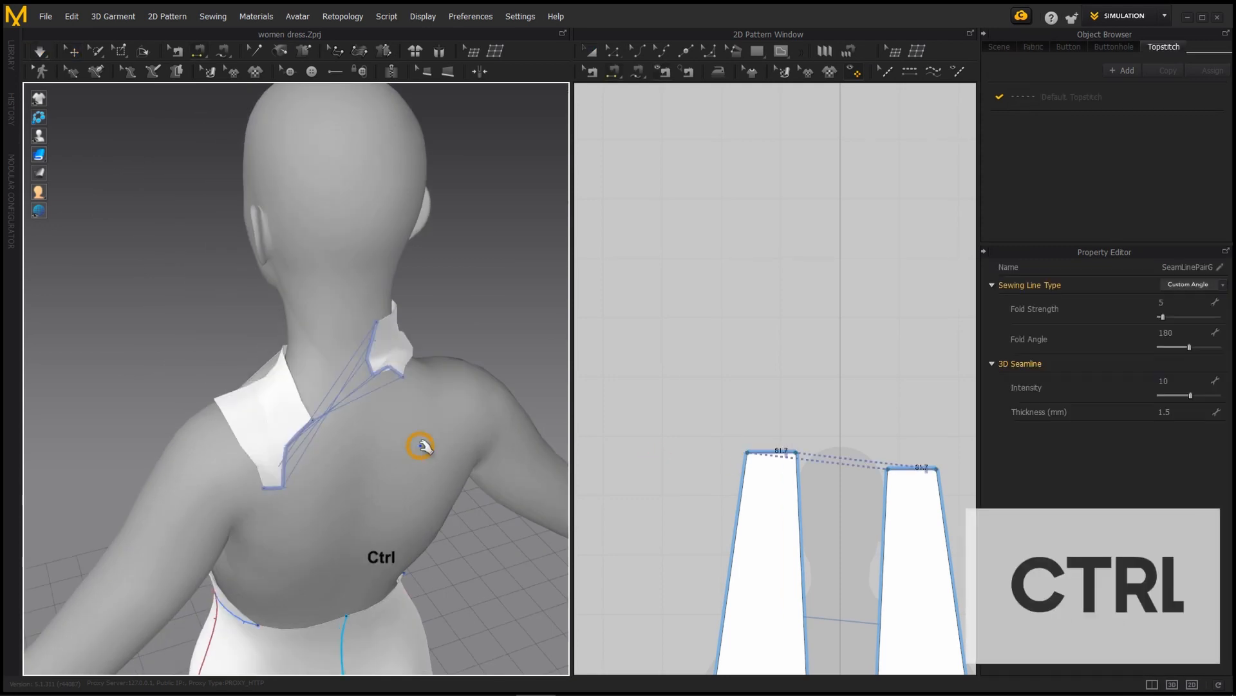
- Reverse the sewing direction of the seam joining the straps' top edges and restart the simulation
key(b)
scroll(768, 433, up, 4)
click(769, 425)
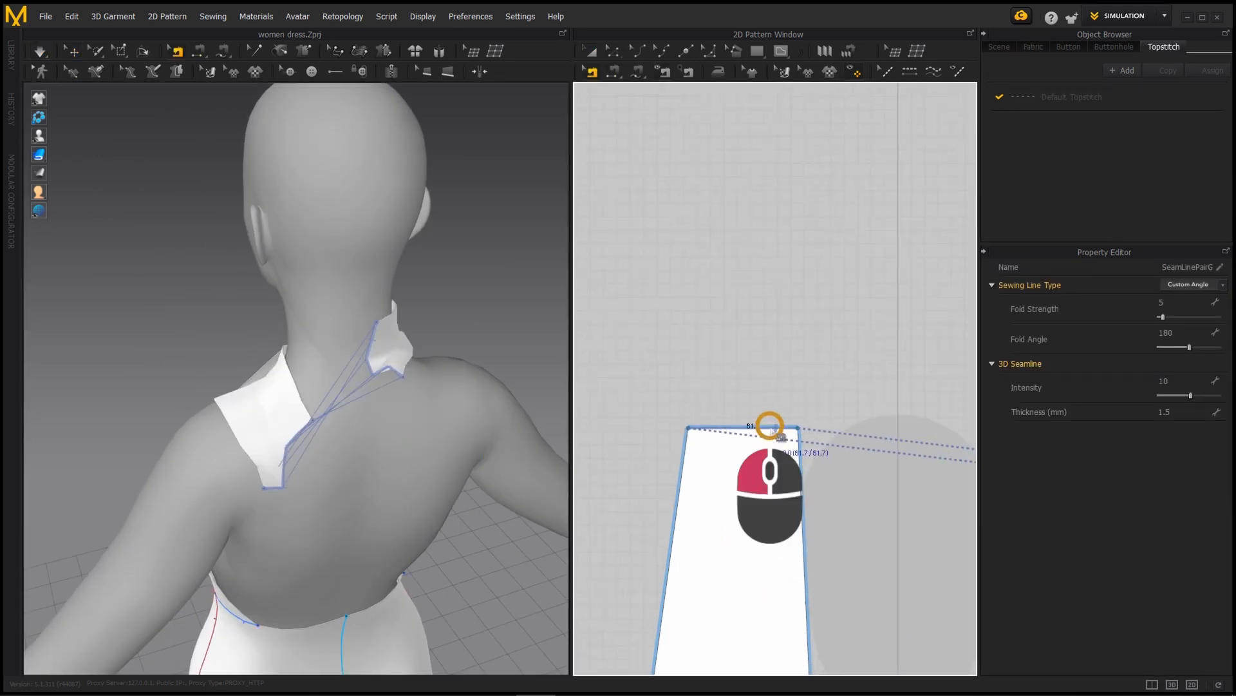
right_click(771, 427)
click(834, 458)
key(space)
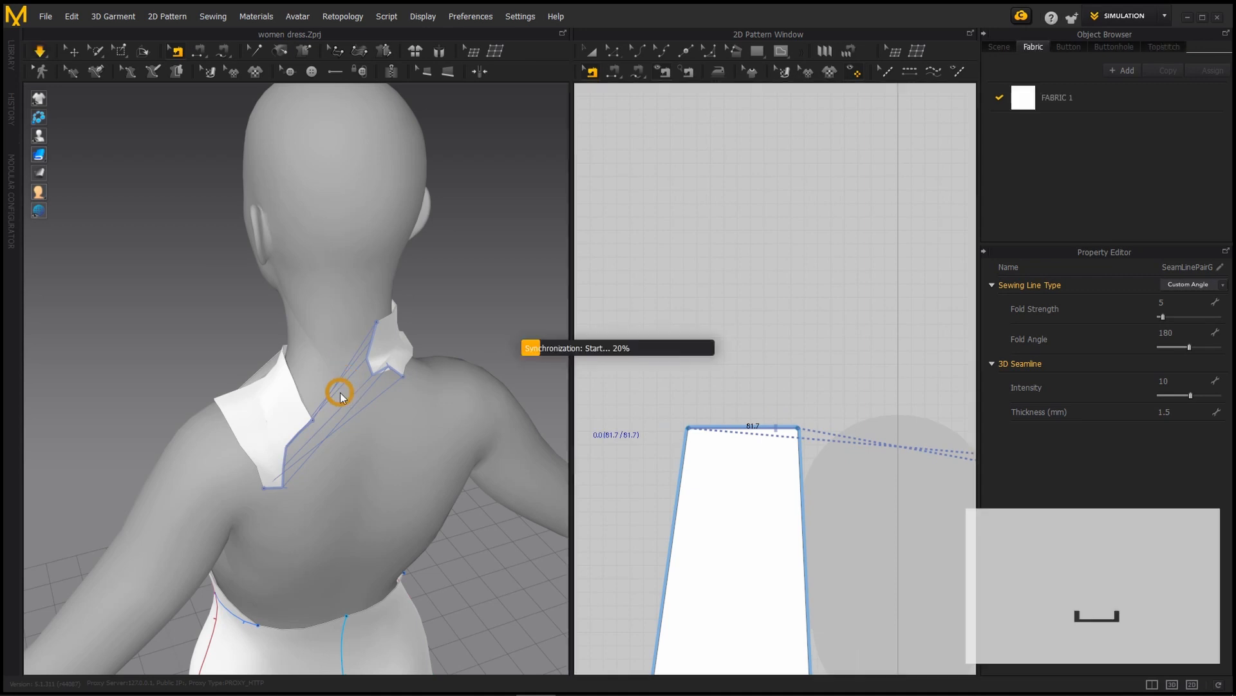
- Check the joined halter straps from the front and save the project
scroll(322, 396, down, 3)
alt+drag(257, 395, 435, 494)
scroll(381, 427, down, 2)
scroll(351, 447, up, 2)
scroll(435, 493, down, 2)
alt+middle_drag(435, 494, 360, 443)
alt+drag(360, 443, 337, 479)
key(ctrl+s)
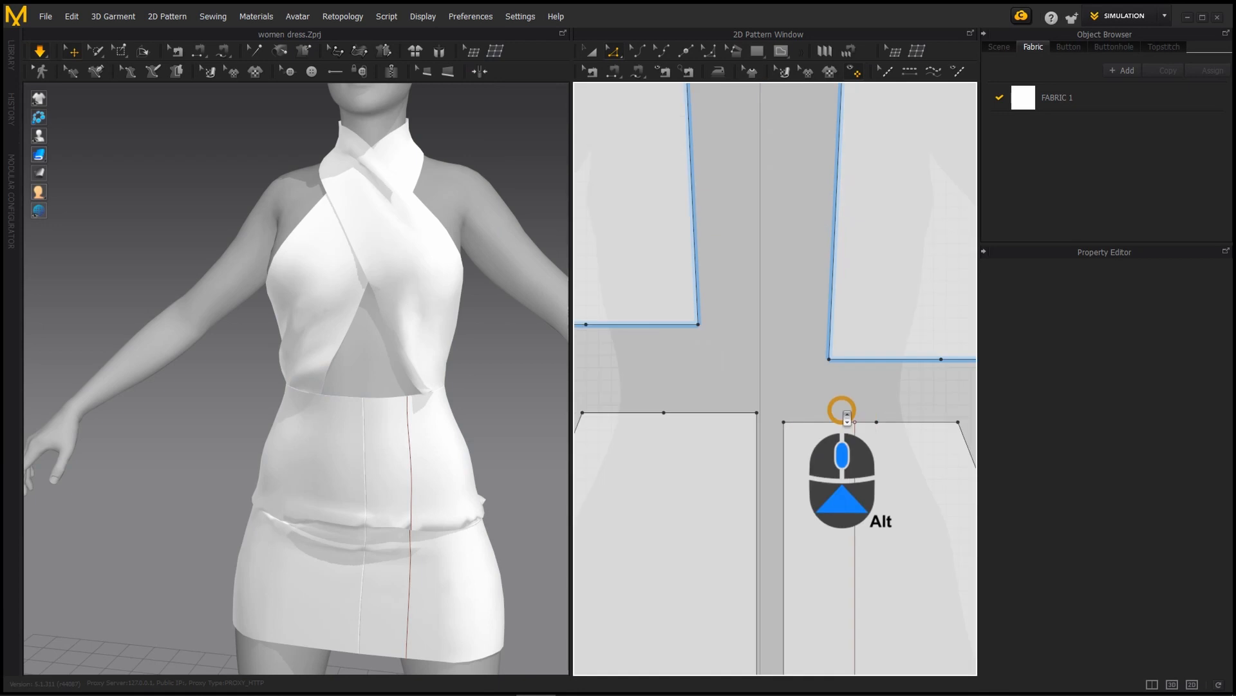
- Raise the inner bottom corner of the mirrored strap pieces so their lower edges slope near the centre, and run the simulation
scroll(841, 411, up, 2)
alt+middle_drag(841, 411, 773, 484)
alt+drag(292, 466, 433, 439)
scroll(433, 439, up, 3)
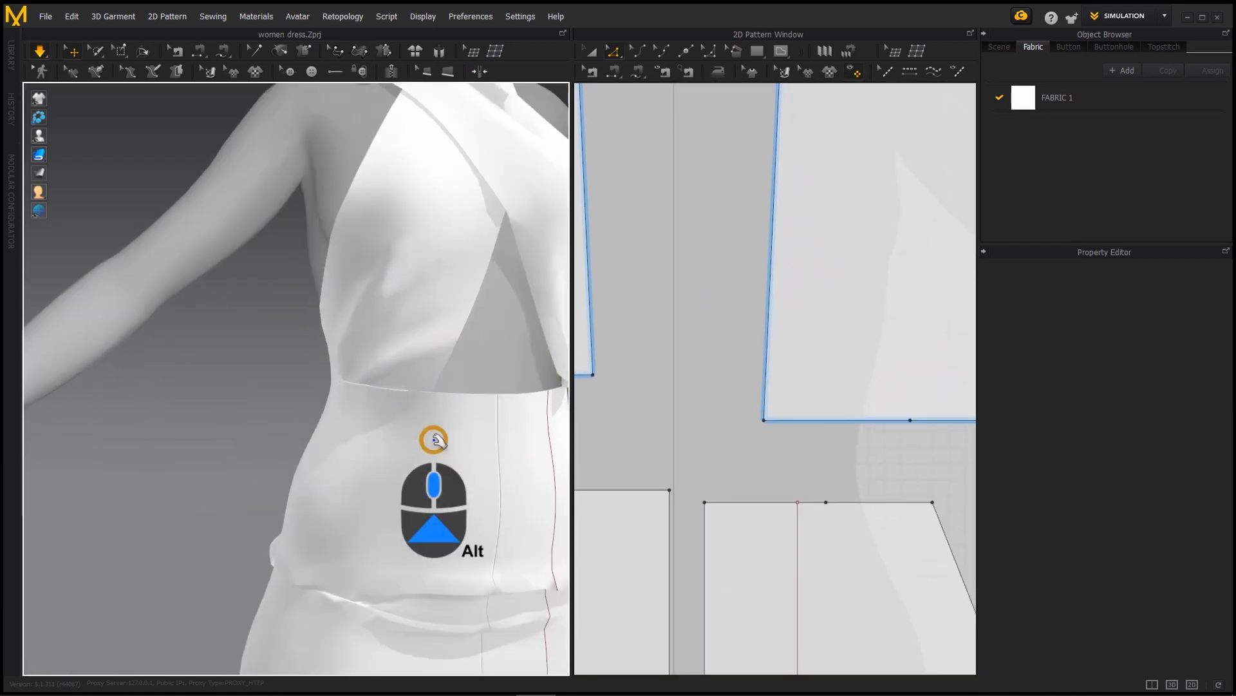
alt+middle_drag(433, 438, 365, 474)
alt+drag(366, 475, 322, 359)
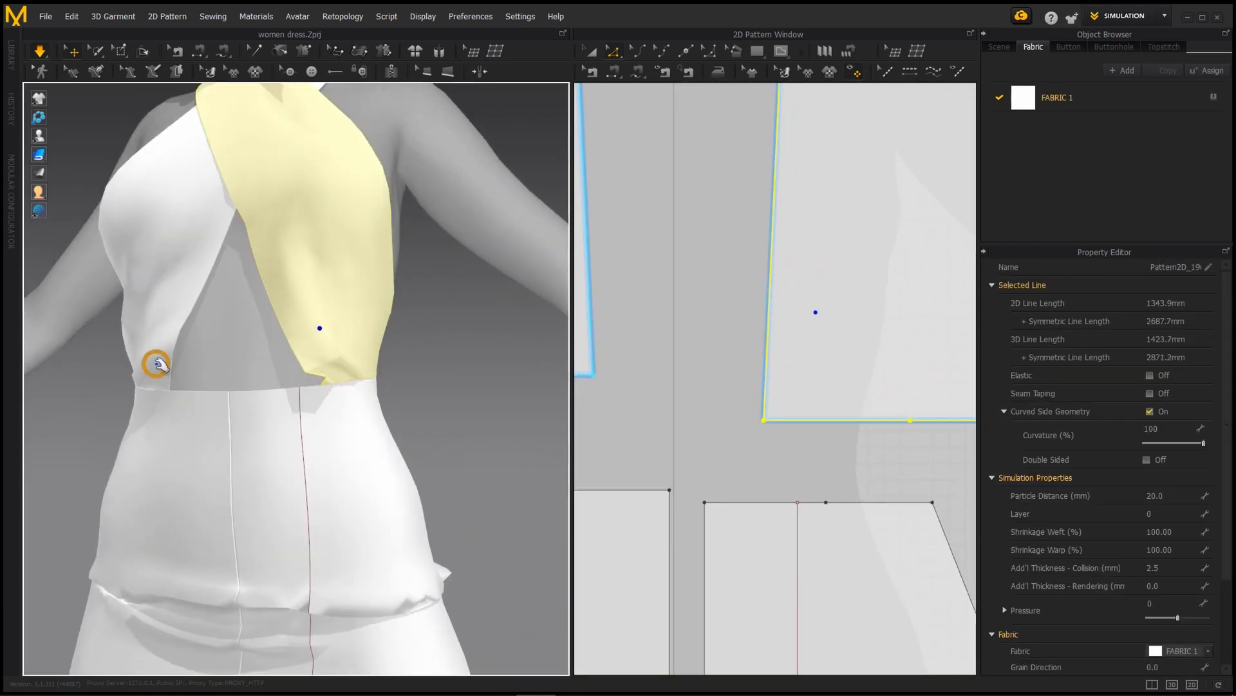
alt+scroll(860, 476, down, 5)
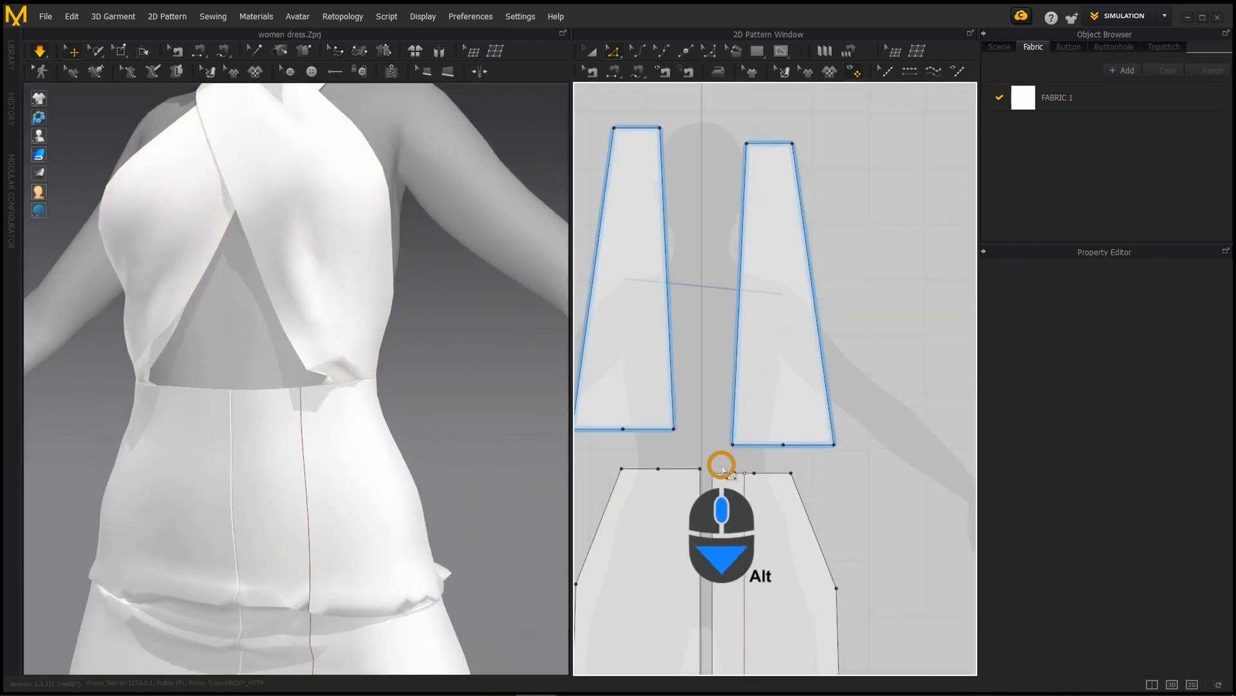
key(z)
shift+click(764, 449)
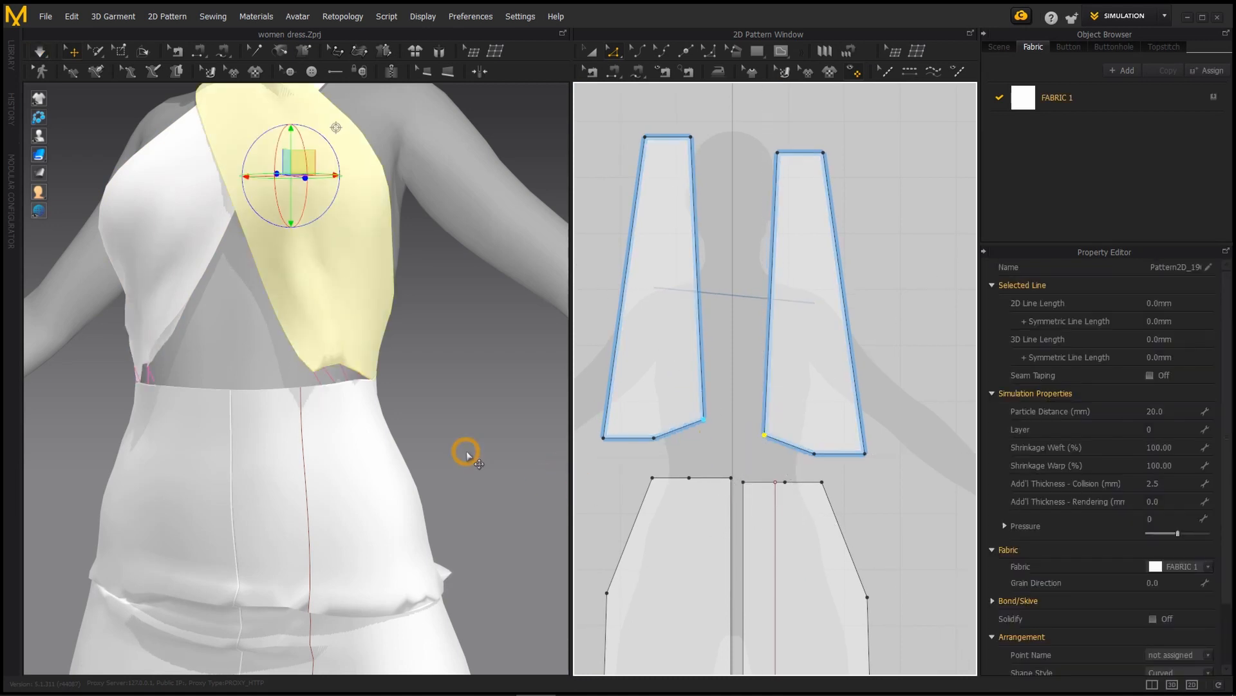
key(space)
- Tug the crossed strap fabric over the bust while the simulation runs to settle its drape
alt+scroll(191, 427, down, 2)
alt+scroll(247, 406, down, 3)
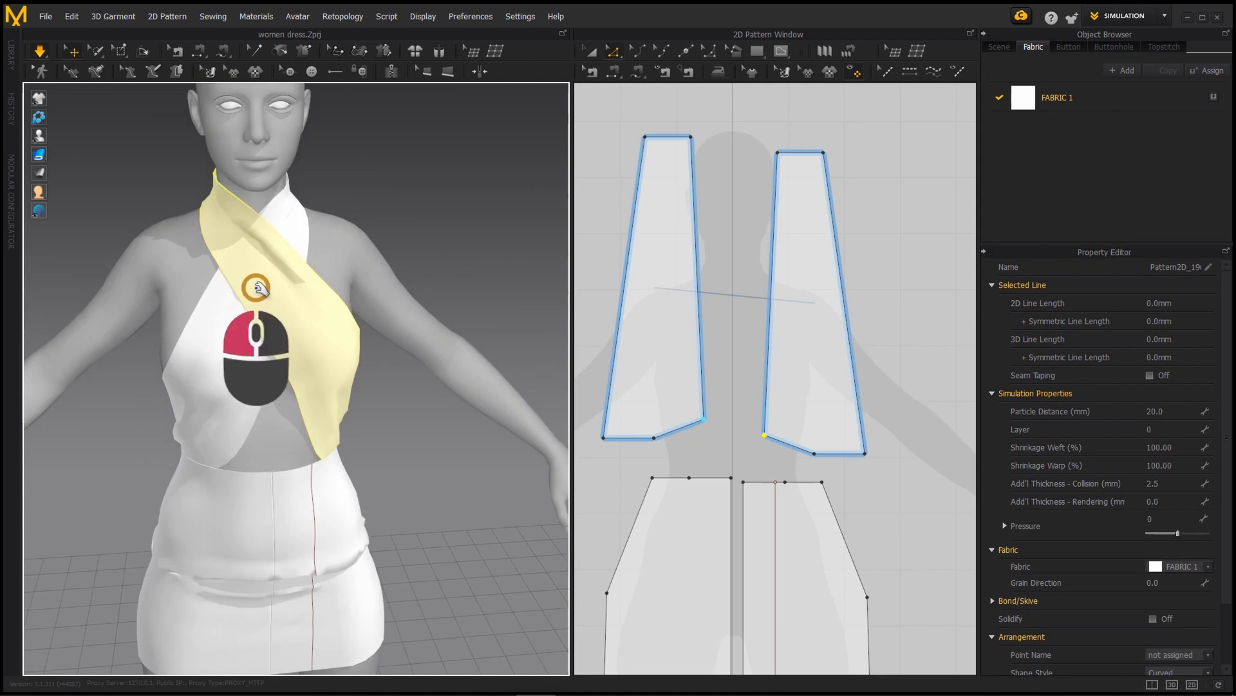
scroll(258, 277, up, 5)
click(213, 255)
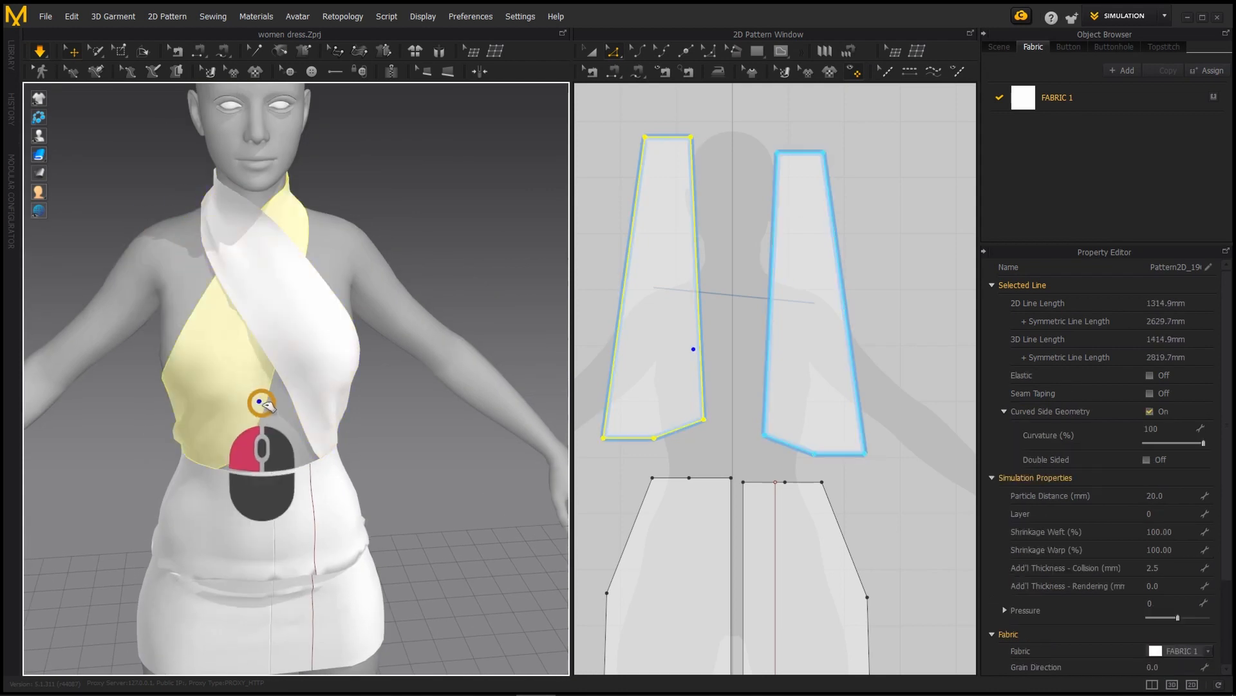
mouse_move(255, 451)
alt+mouse_down()
mouse_move(271, 475)
mouse_move(547, 447)
mouse_move(153, 478)
mouse_move(335, 475)
mouse_move(257, 450)
alt+mouse_up()
key(shift+a)
key(shift+a)
scroll(210, 430, up, 3)
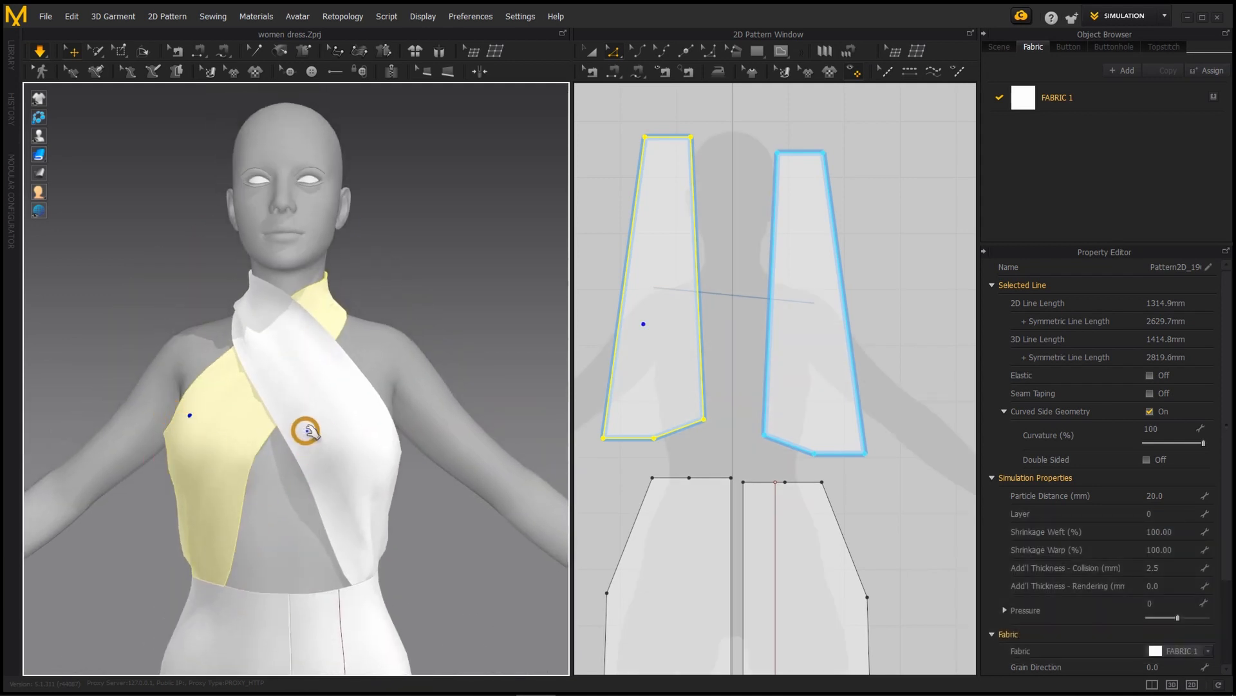
- Examine the draped halter straps on the avatar from both sides and from the back
alt+drag(277, 465, 351, 496)
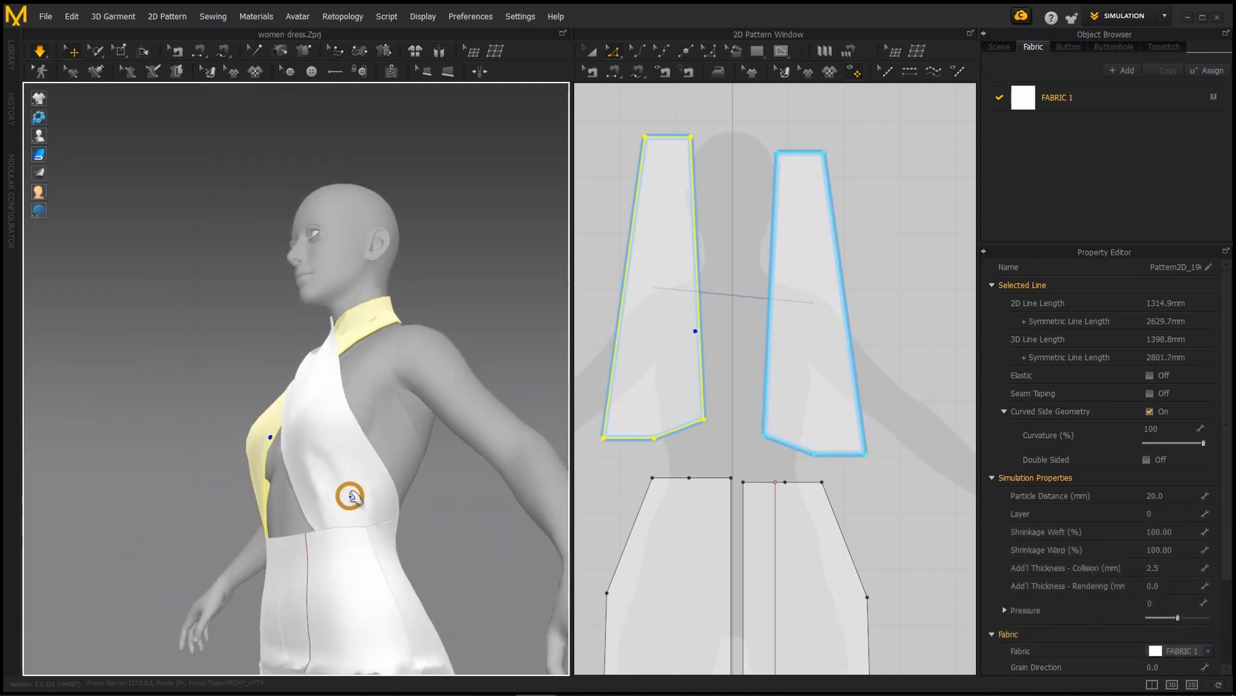
scroll(232, 502, down, 2)
scroll(251, 458, up, 3)
alt+drag(232, 502, 308, 470)
scroll(278, 351, down, 2)
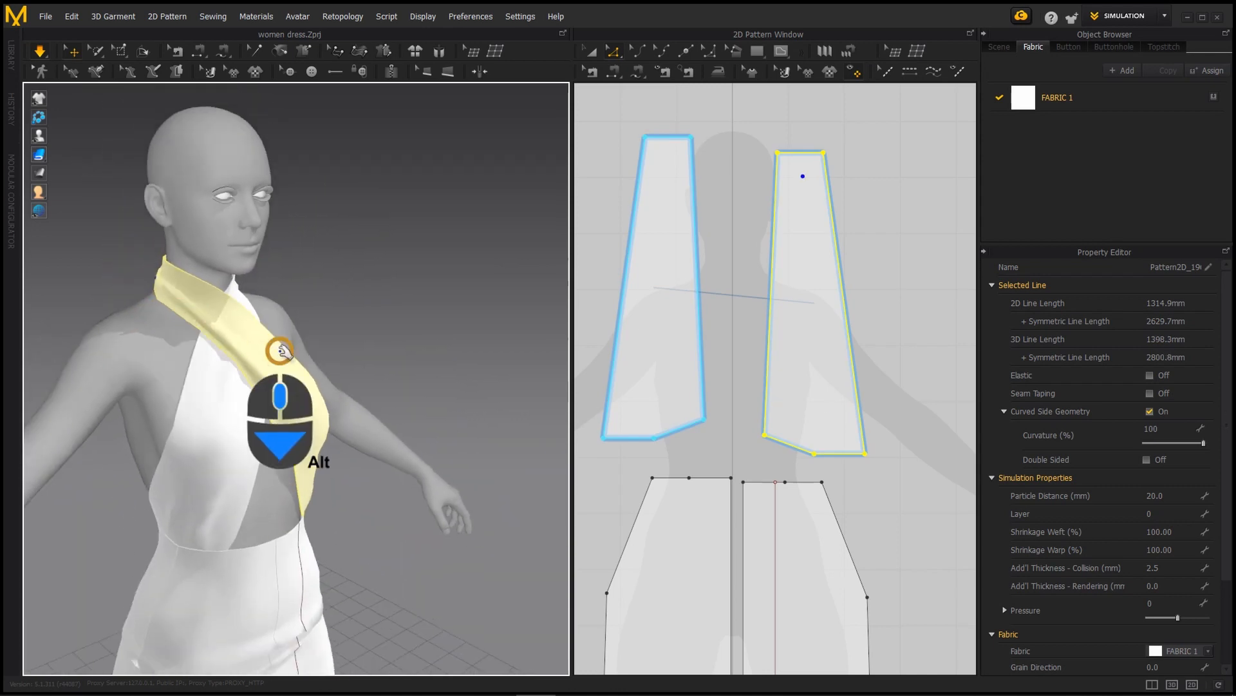
scroll(192, 289, up, 2)
alt+drag(279, 350, 525, 470)
scroll(218, 405, down, 2)
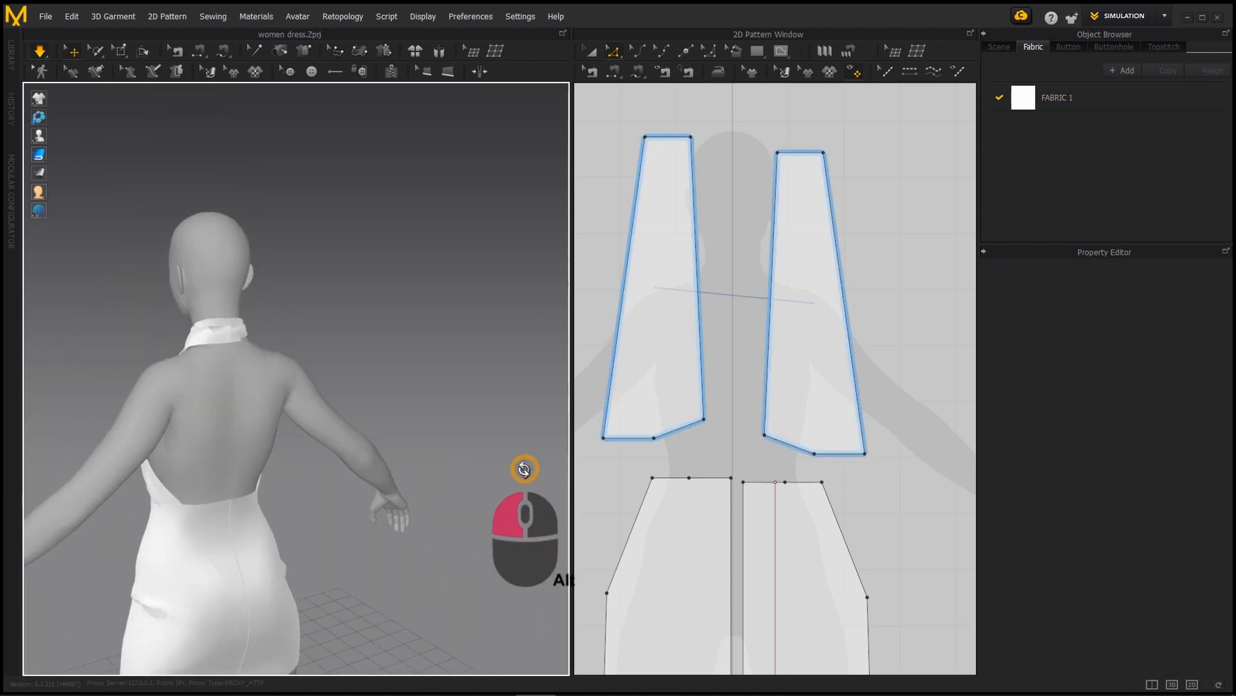
scroll(172, 402, up, 3)
scroll(172, 403, down, 1)
- Tug the strap fabric at the nape and where the straps cross below the neck to smooth it during simulation
click(169, 357)
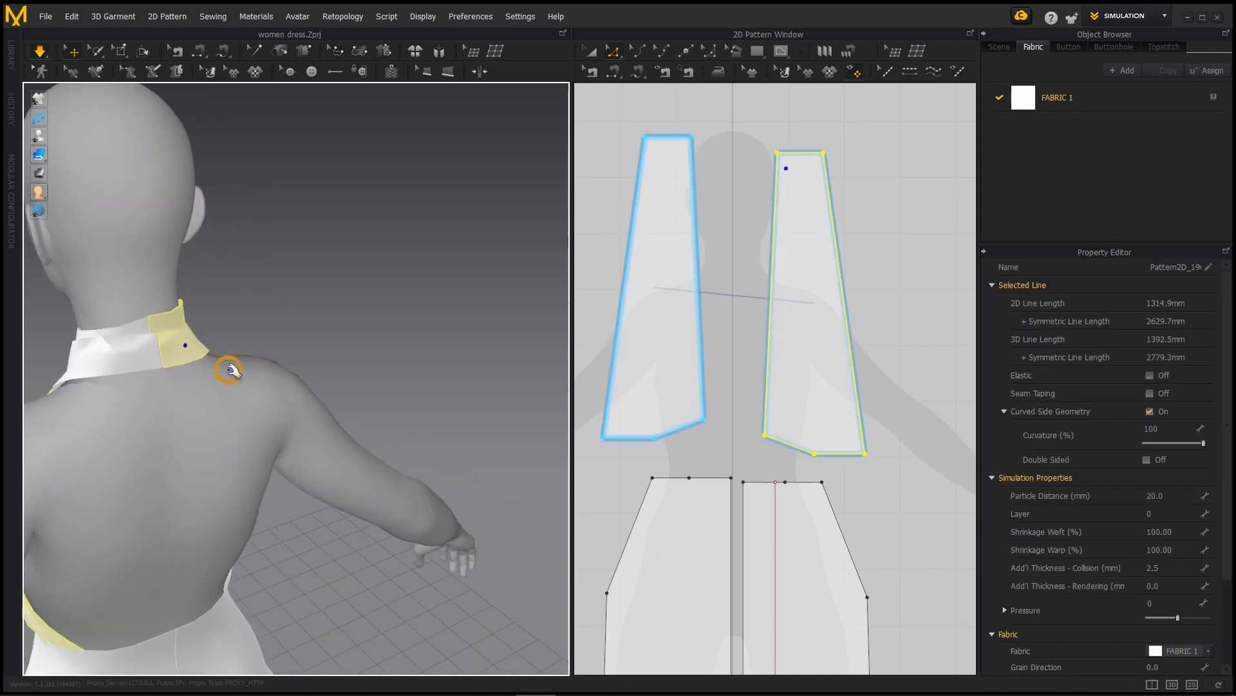
scroll(119, 434, down, 2)
alt+drag(118, 433, 273, 475)
scroll(268, 442, up, 5)
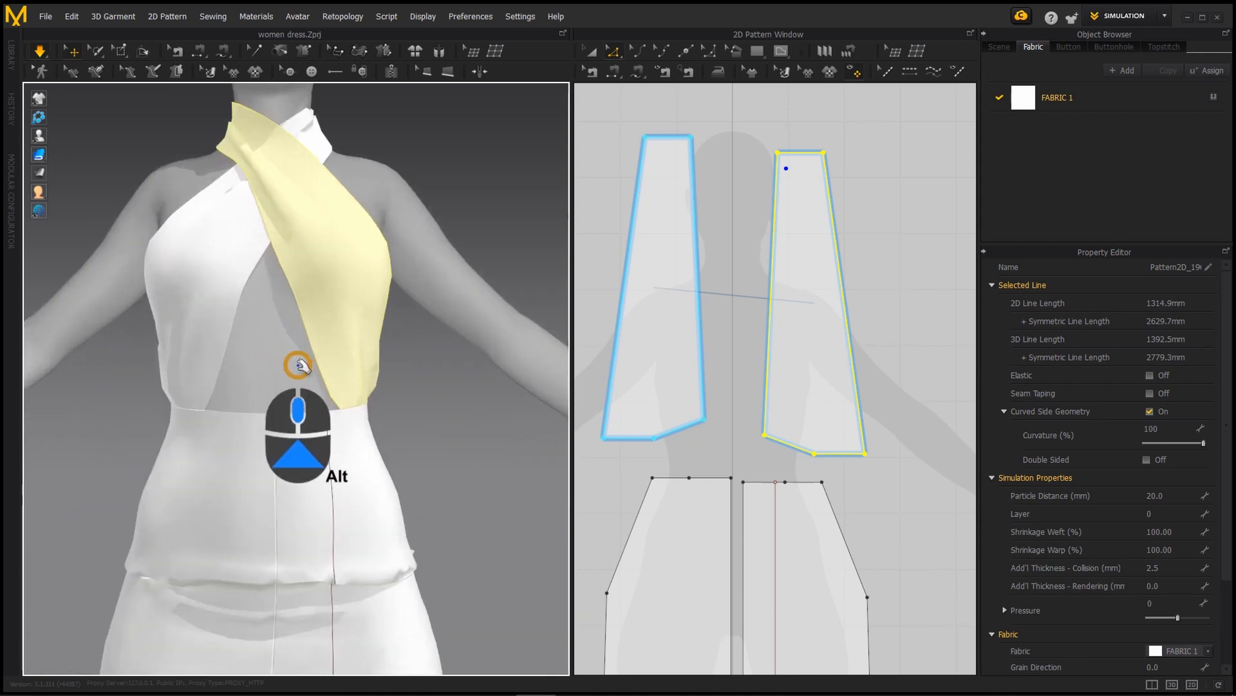
alt+drag(299, 365, 254, 298)
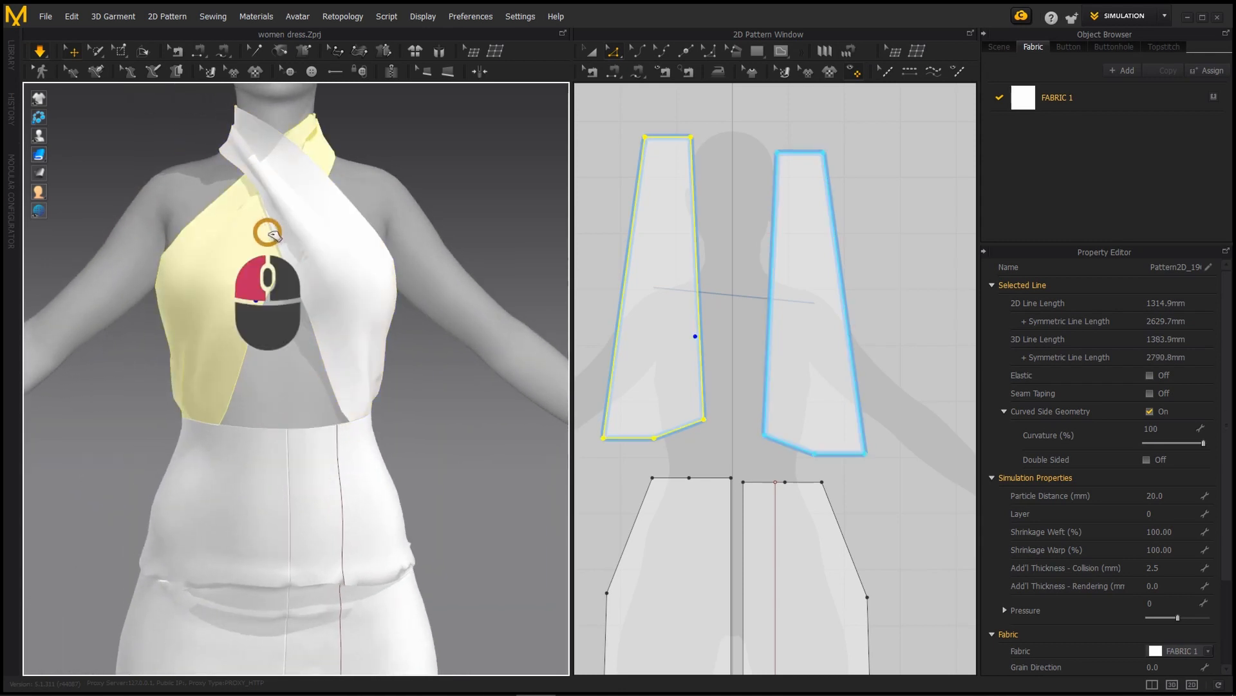
drag(265, 180, 218, 170)
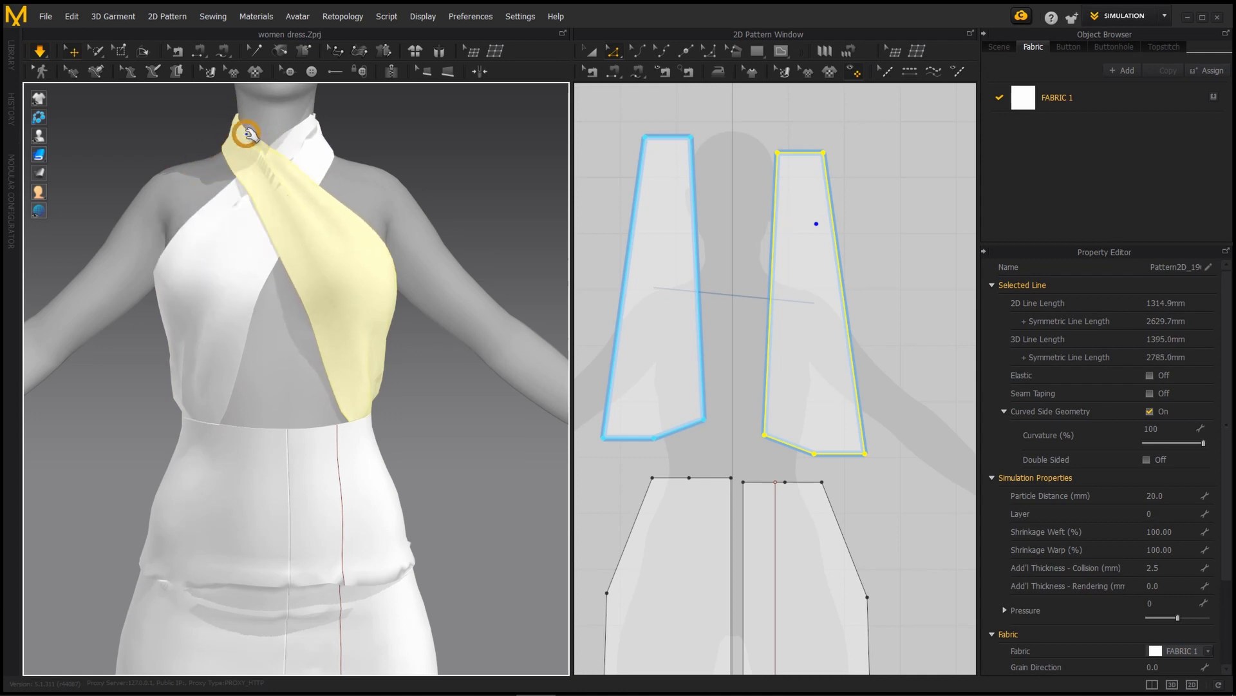
mouse_move(301, 388)
alt+mouse_down()
mouse_move(221, 433)
mouse_move(289, 374)
alt+mouse_up()
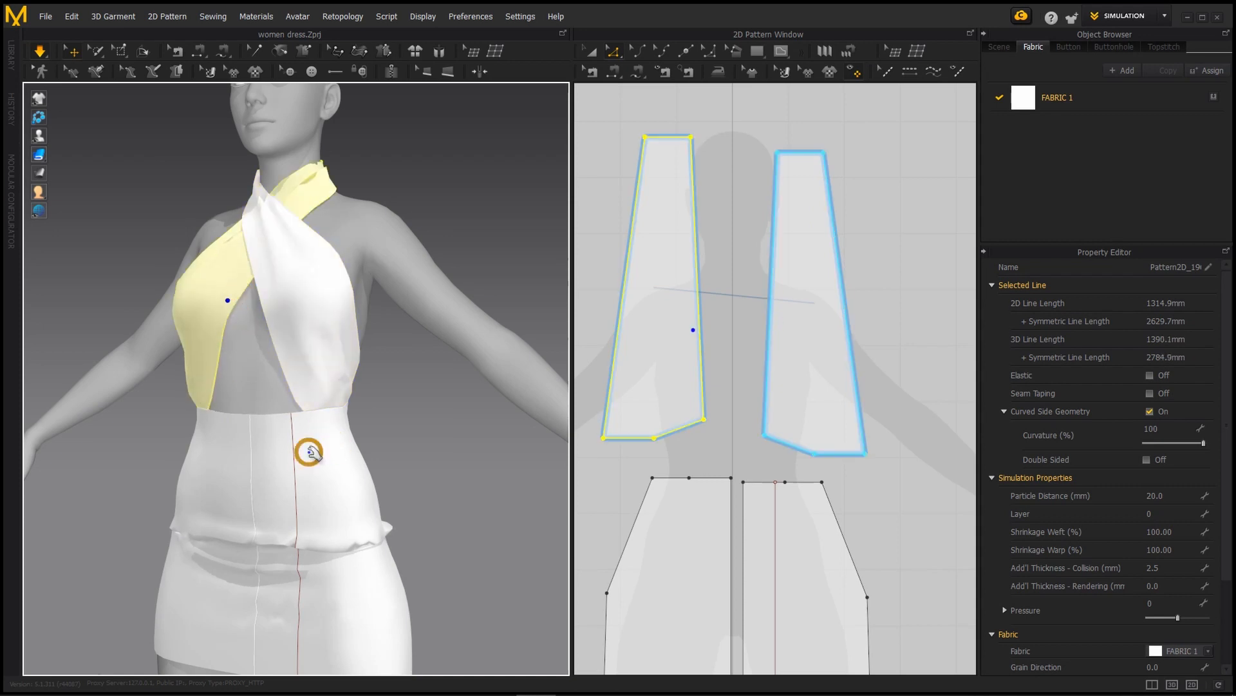
scroll(331, 455, down, 3)
mouse_move(310, 452)
mouse_down()
mouse_move(391, 500)
mouse_move(276, 438)
mouse_move(325, 454)
mouse_up()
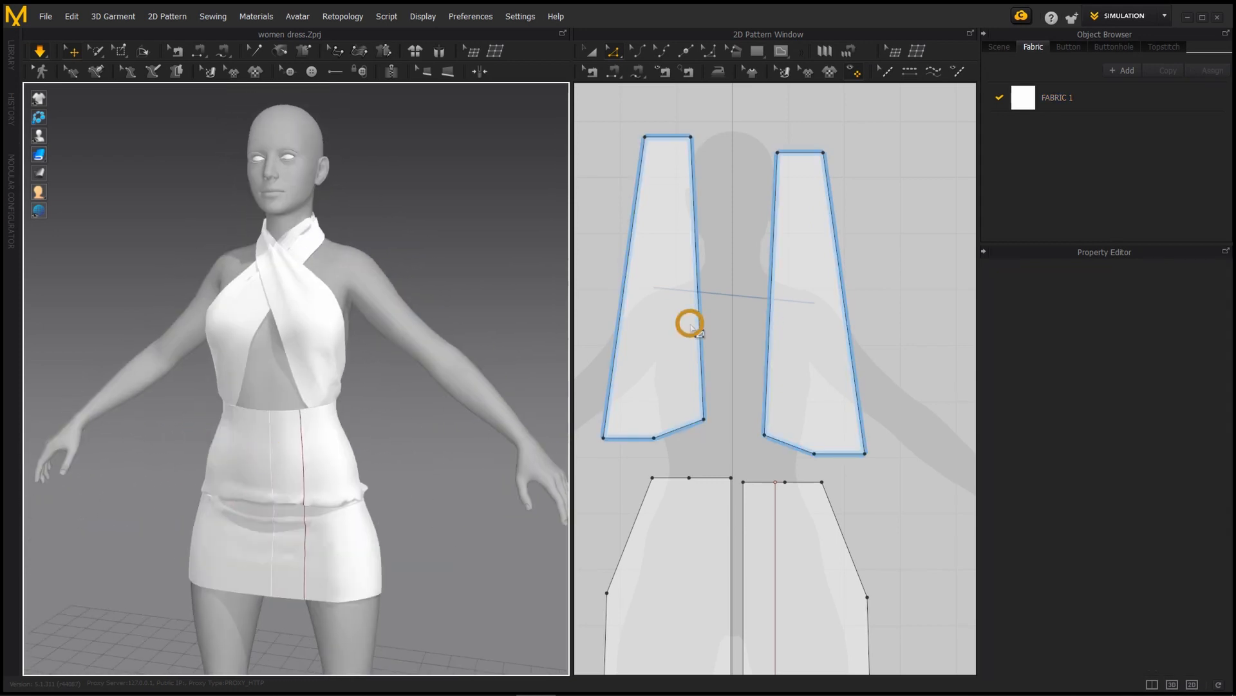
- Shorten the mirrored strap pieces by scaling their top edges down with Transform Pattern, and run the simulation
alt+middle_drag(725, 268, 753, 284)
key(a)
click(714, 245)
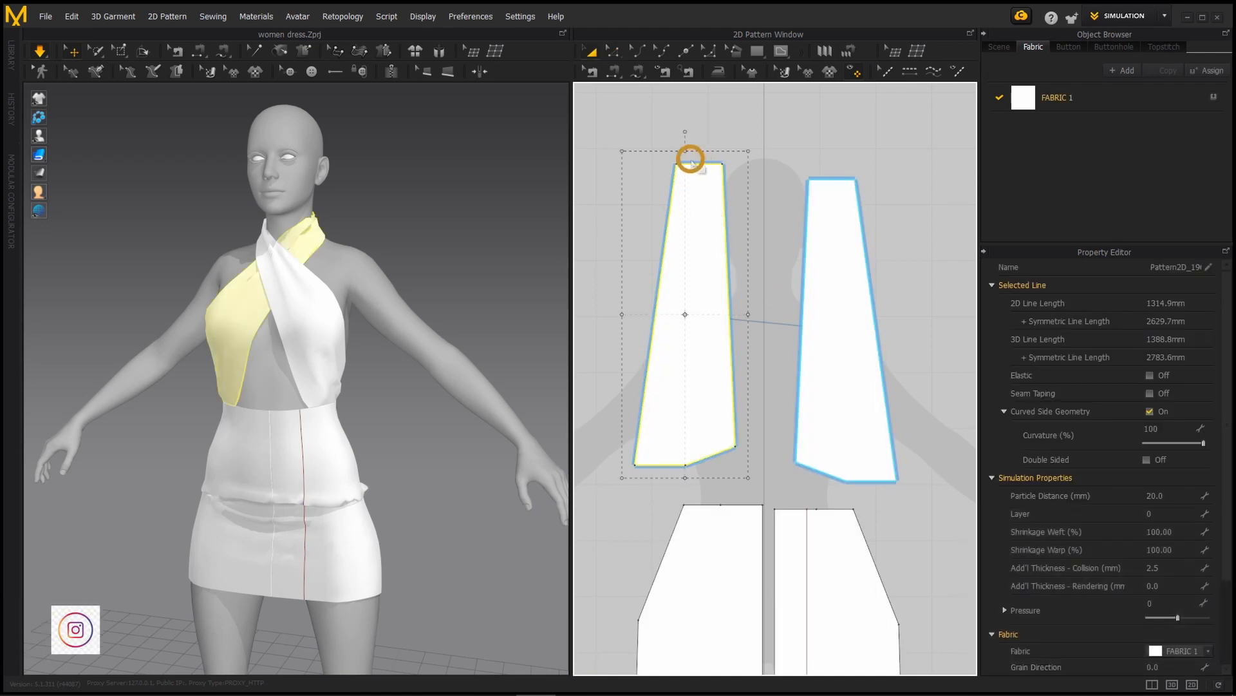
drag(691, 160, 690, 181)
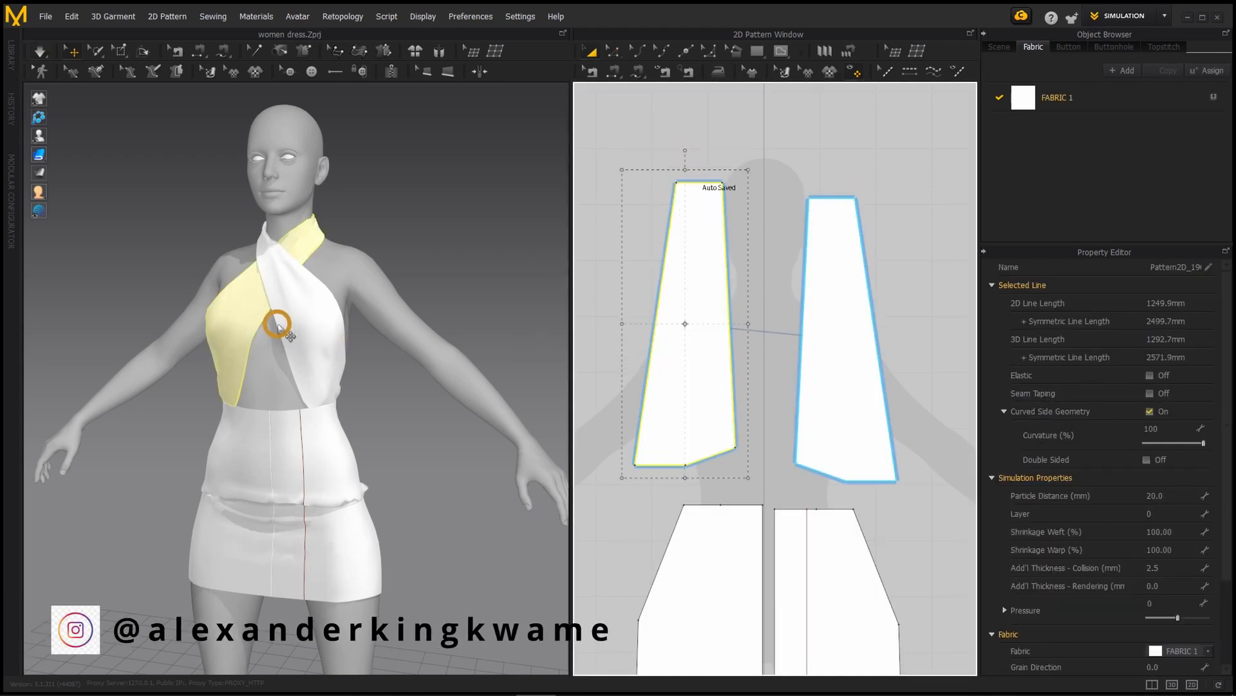
key(space)
- Narrow the straps' top edges by moving their inner top corner outward from the centre line
alt+scroll(745, 242, up, 3)
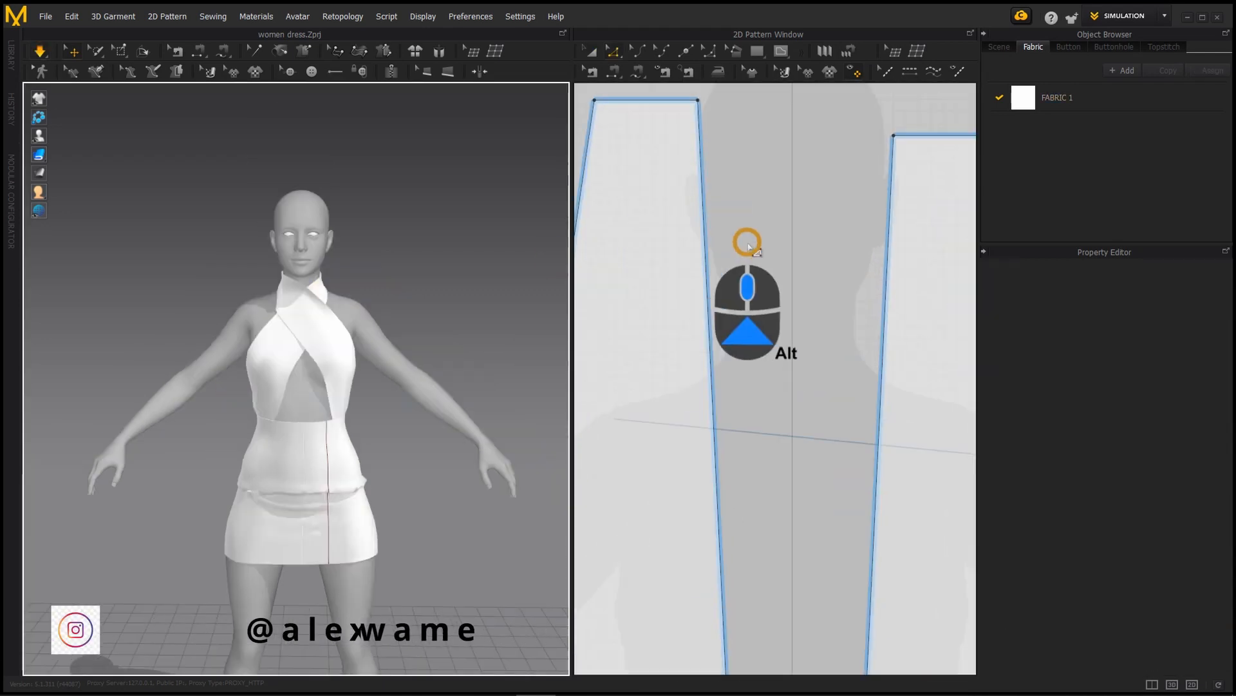
alt+middle_drag(765, 227, 786, 335)
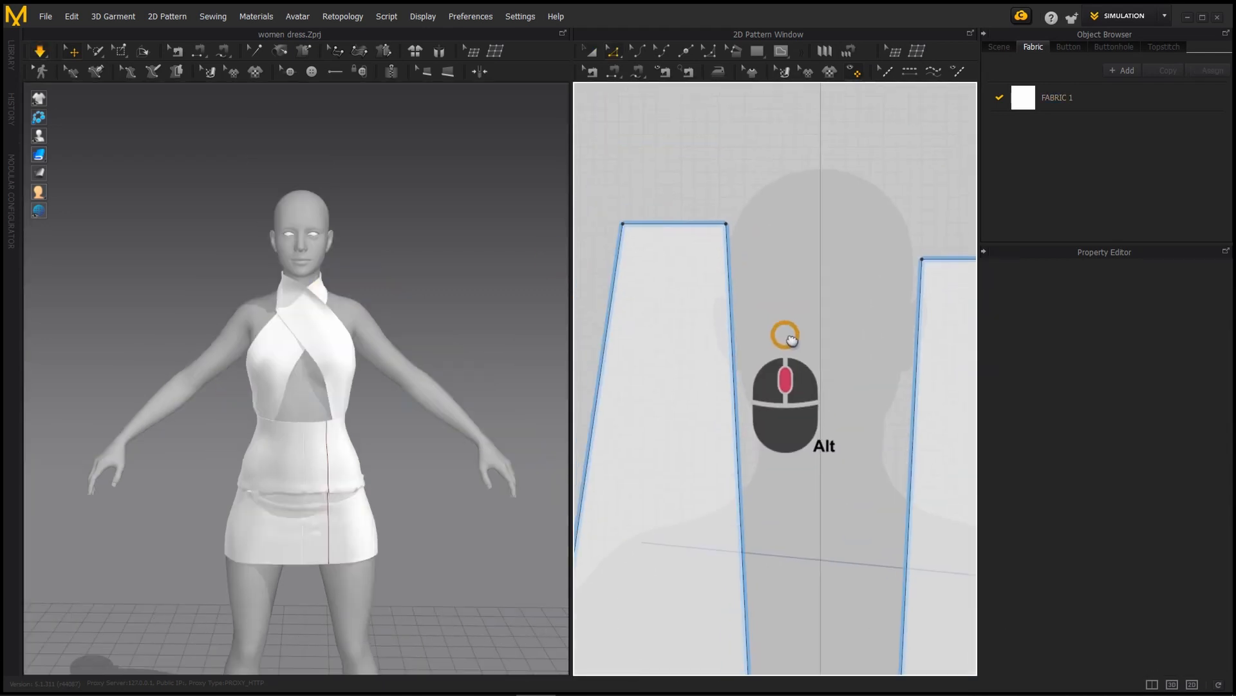
click(726, 227)
alt+scroll(788, 338, down, 4)
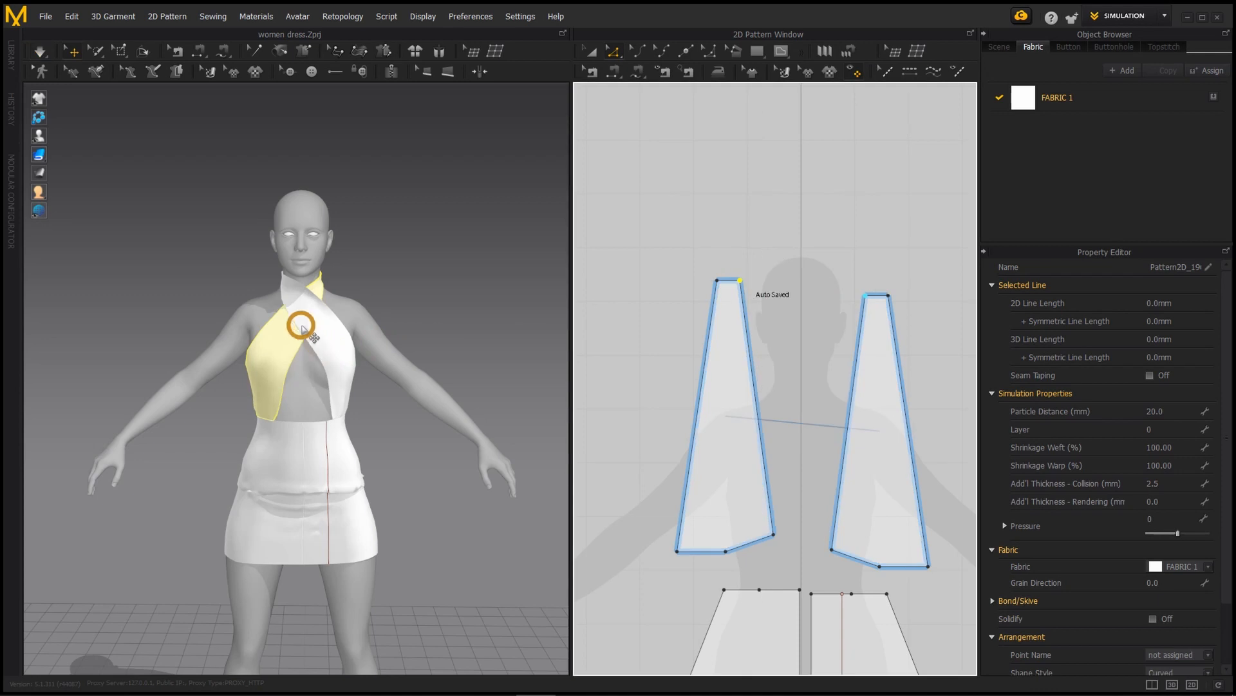
- Simulate the narrowed straps and tug the fabric at the chest to settle it around the bust
alt+scroll(338, 383, up, 3)
alt+drag(339, 382, 385, 360)
alt+drag(276, 383, 340, 389)
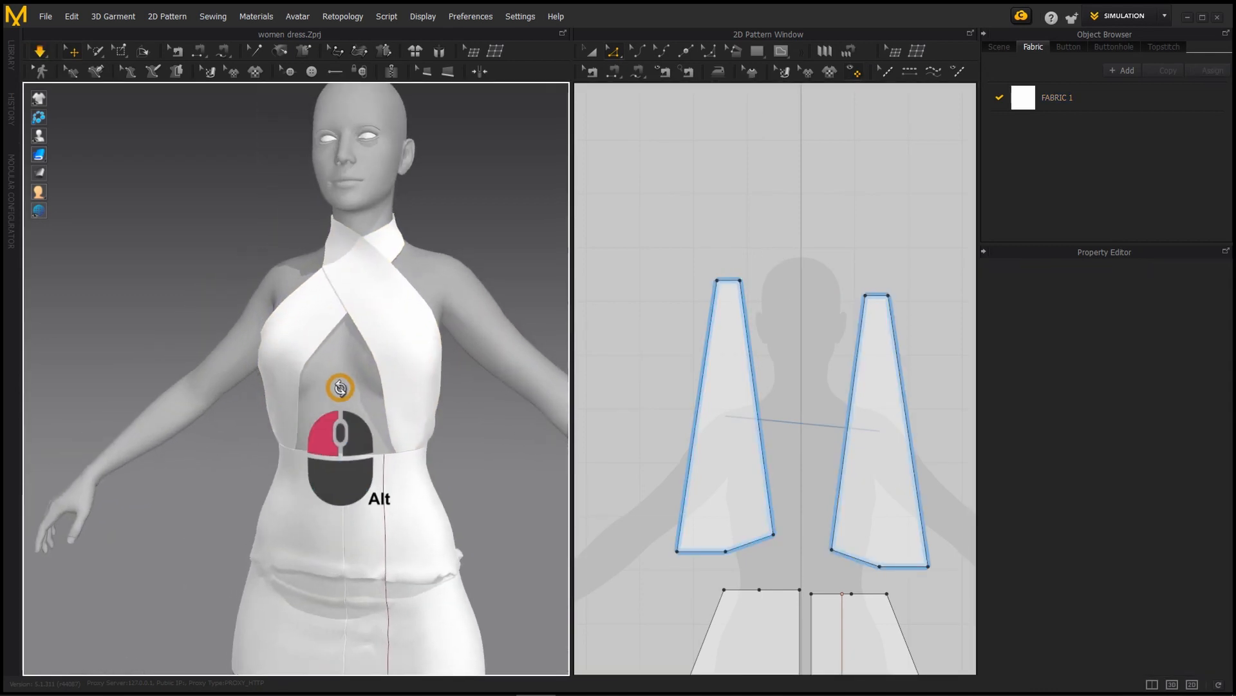
drag(365, 348, 343, 378)
drag(301, 368, 260, 350)
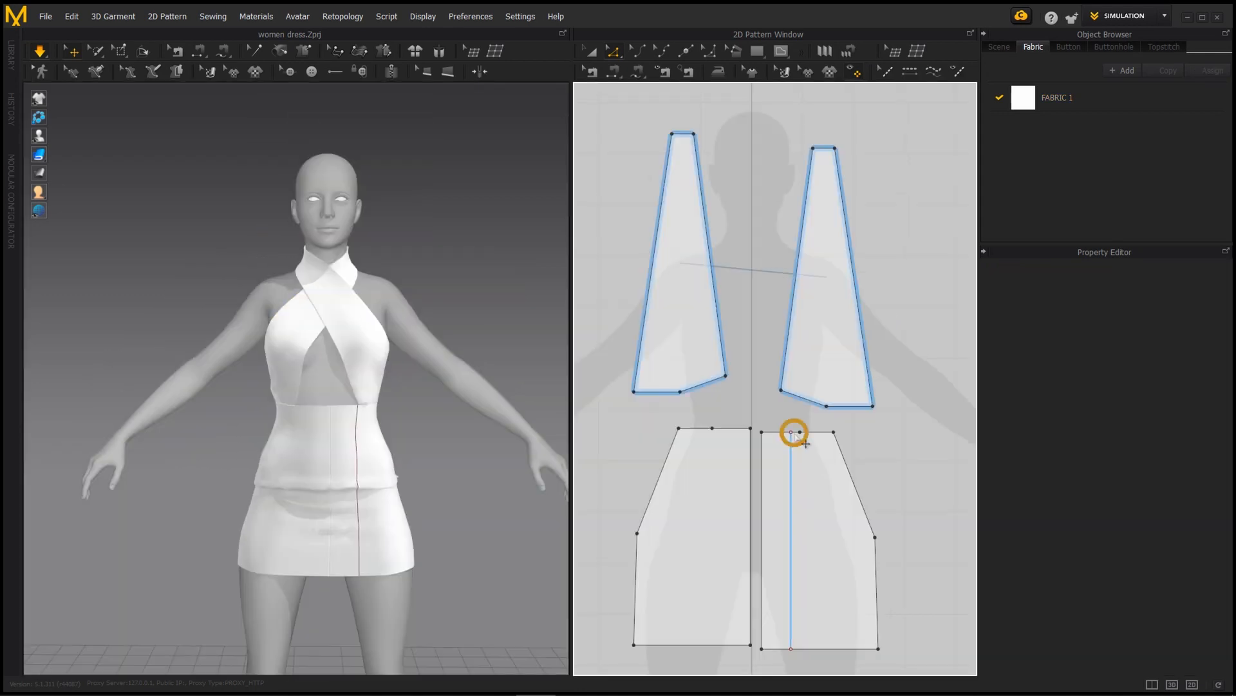
- Move the straps' inner bottom corner outward and slide the waist point of the right-hand skirt piece toward its side seam
scroll(795, 412, up, 5)
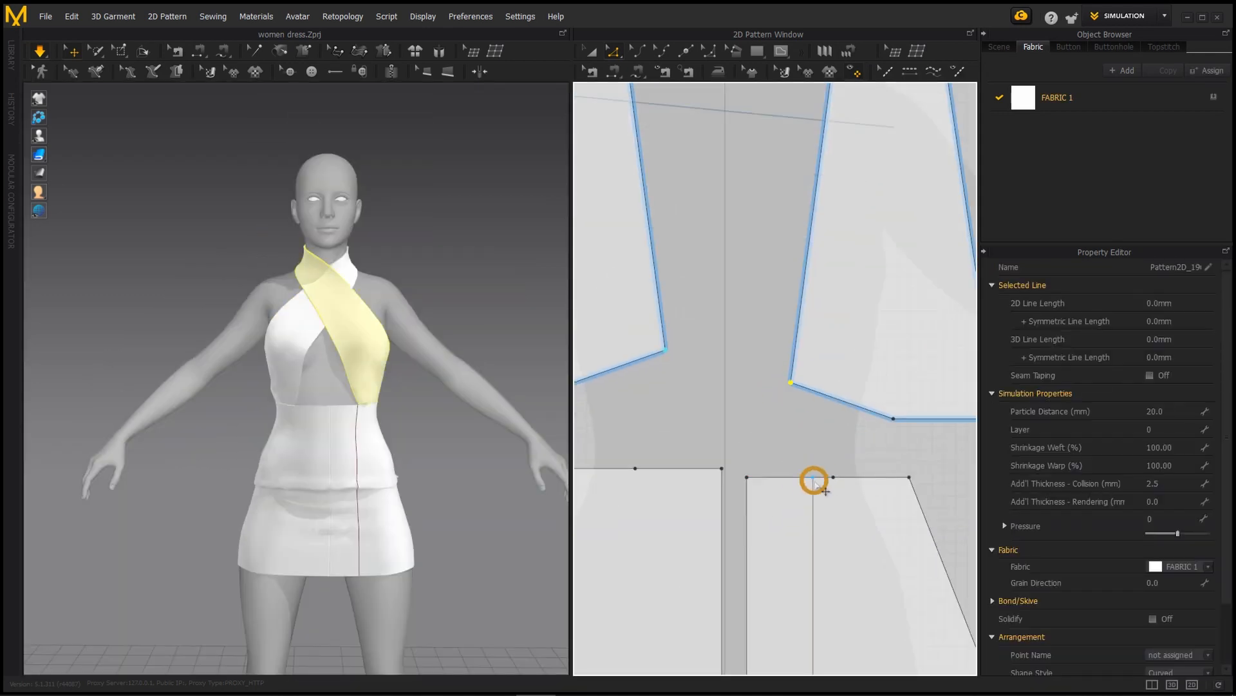
shift+drag(833, 477, 878, 504)
scroll(889, 459, up, 3)
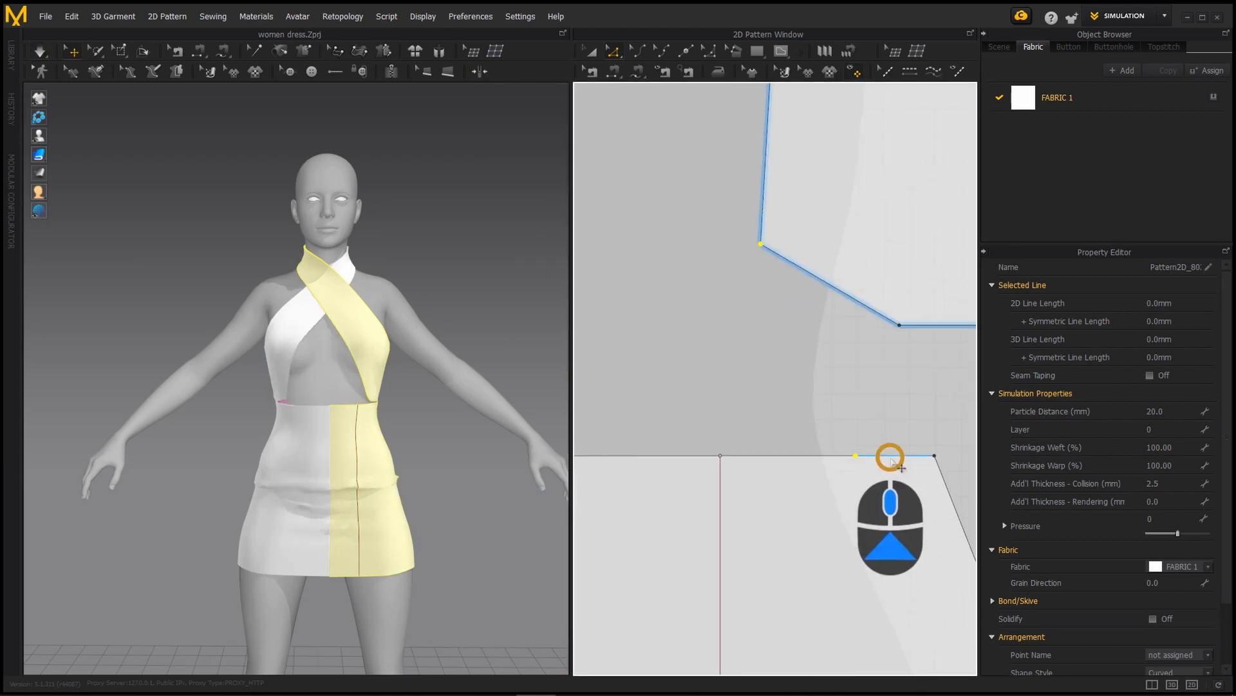
- Copy the length of the right-hand skirt piece's outer waist segment from Change Length and close the dialog
click(889, 456)
right_click(893, 456)
click(953, 503)
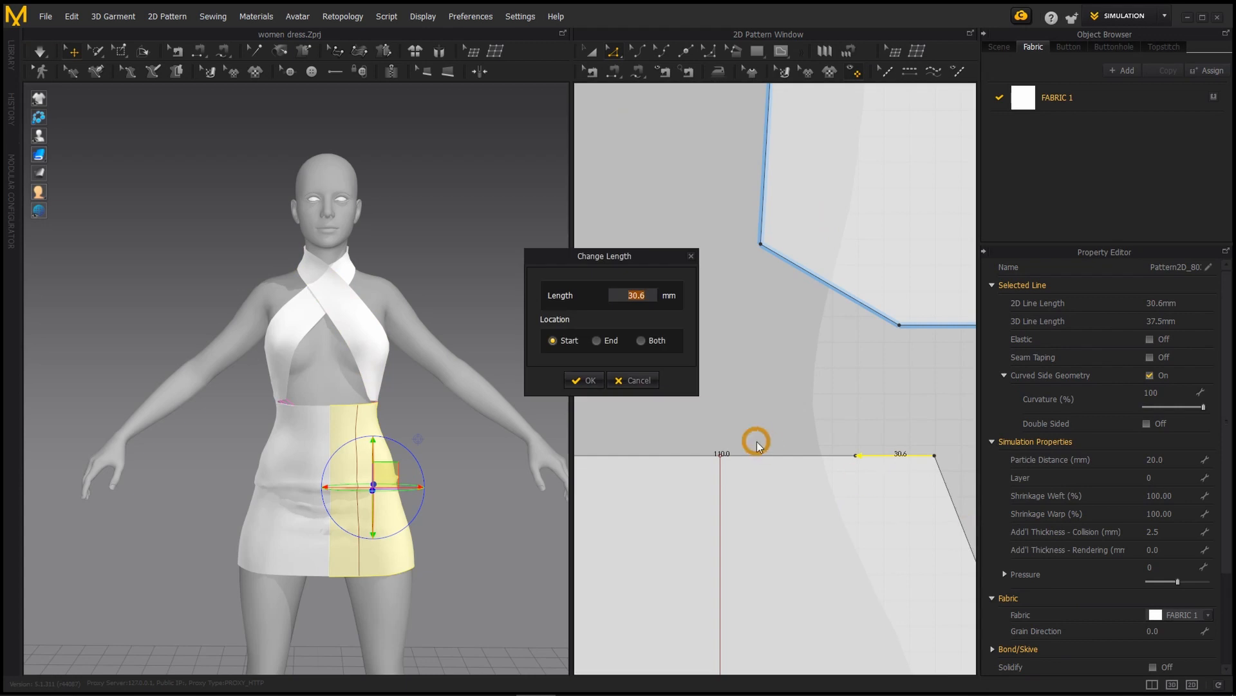
key(ctrl+c)
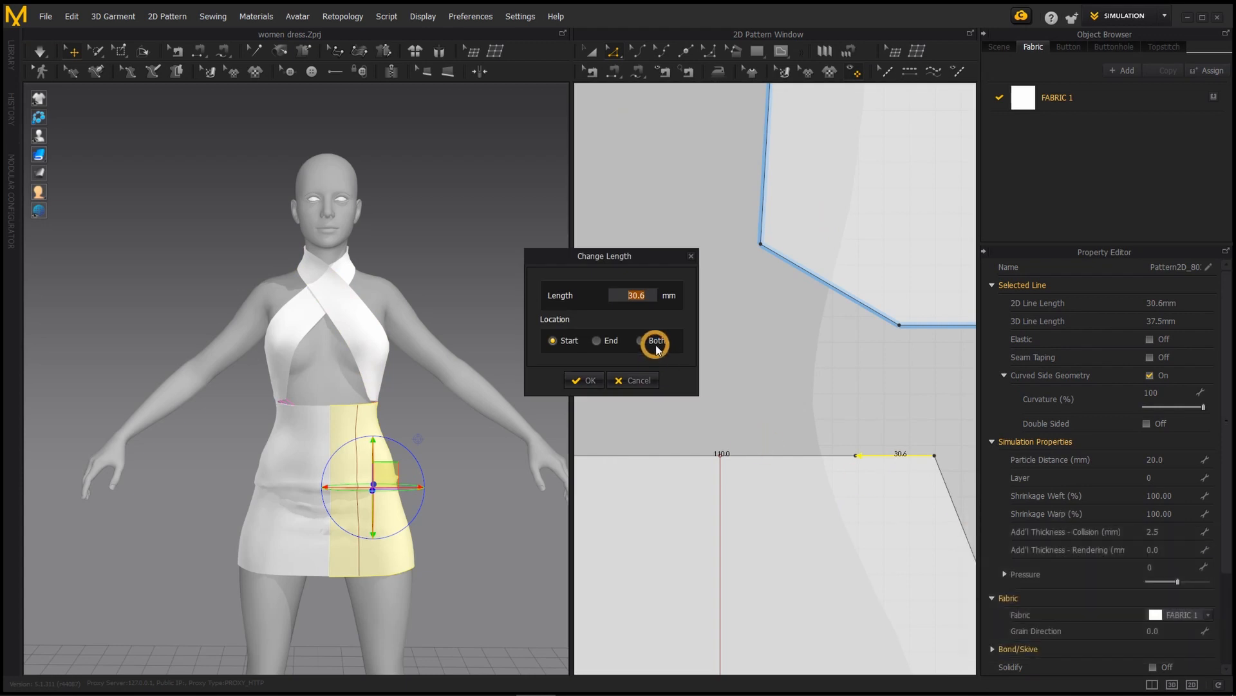
click(691, 258)
- Slide the waist point of the left-hand skirt piece toward its side seam to match the other piece
alt+scroll(773, 431, down, 4)
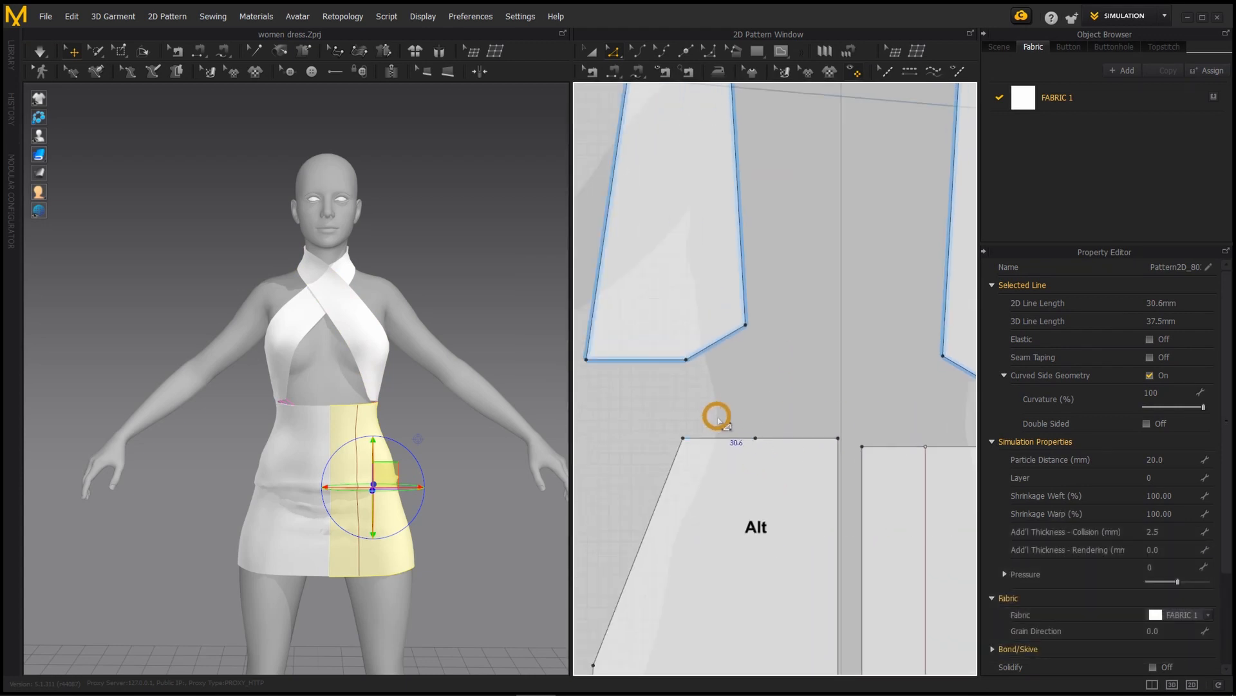
alt+scroll(750, 446, up, 3)
shift+click(801, 444)
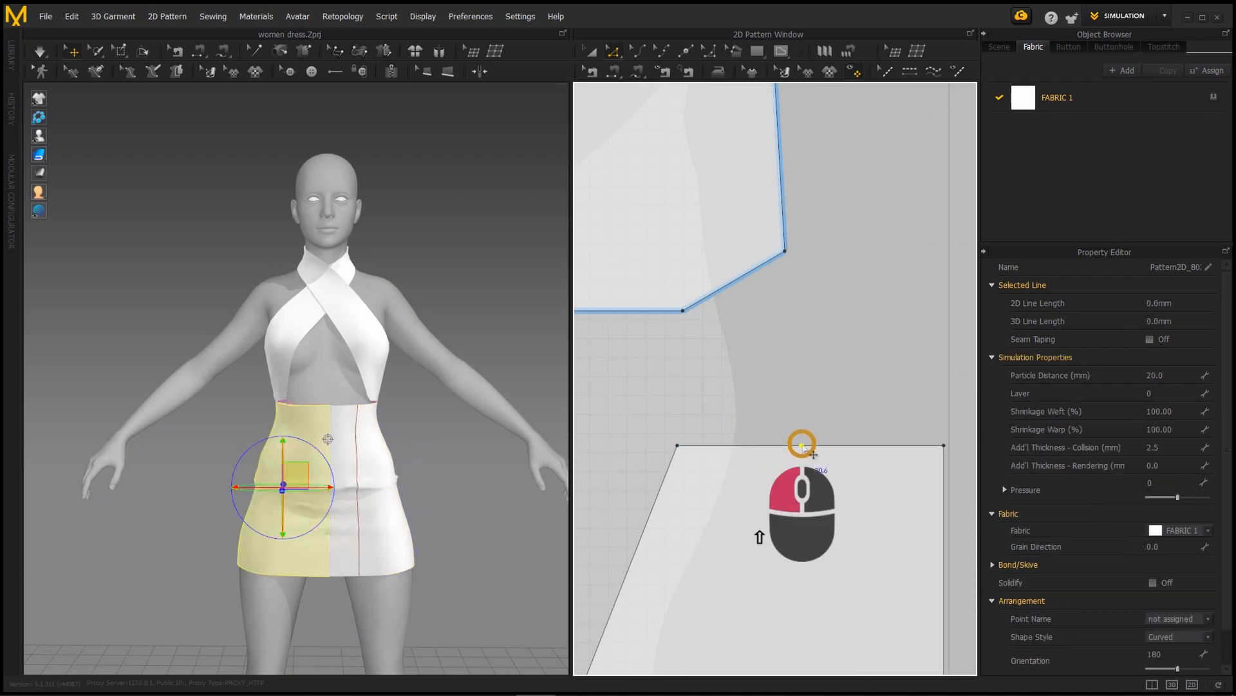
alt+scroll(710, 447, up, 3)
- Set the left-hand skirt piece's outer waist segment to the copied length of 30.6 mm, with Start as the location
click(723, 445)
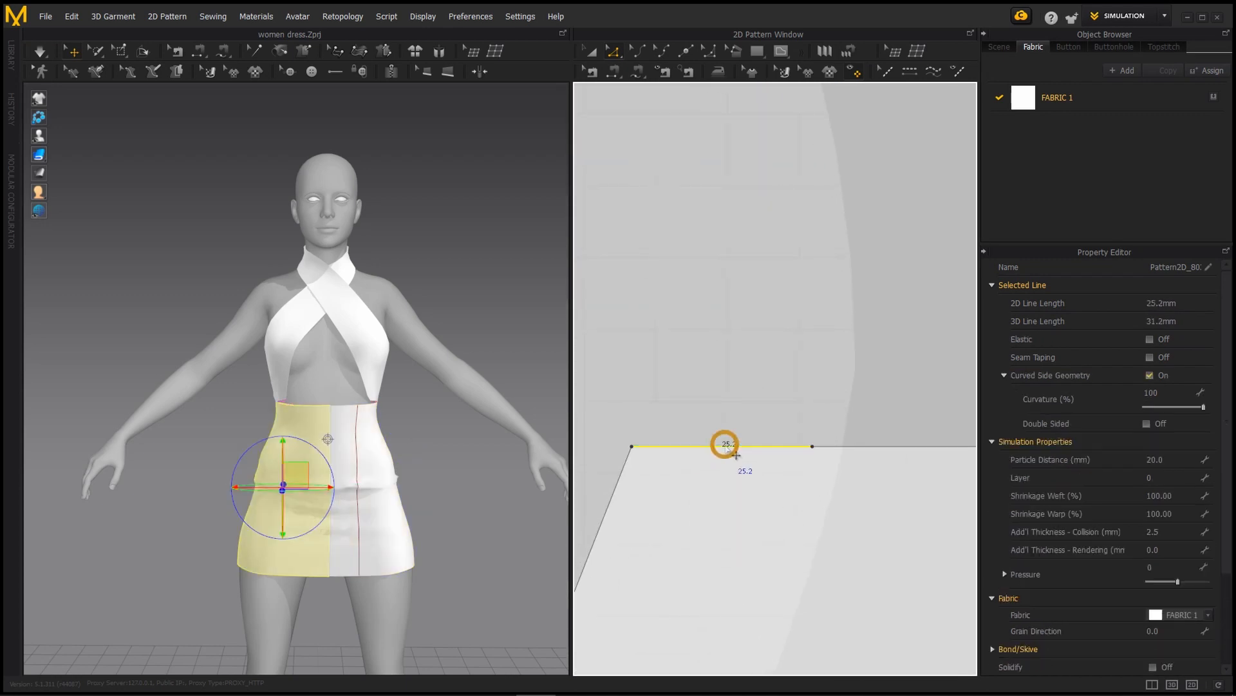
right_click(725, 444)
click(776, 493)
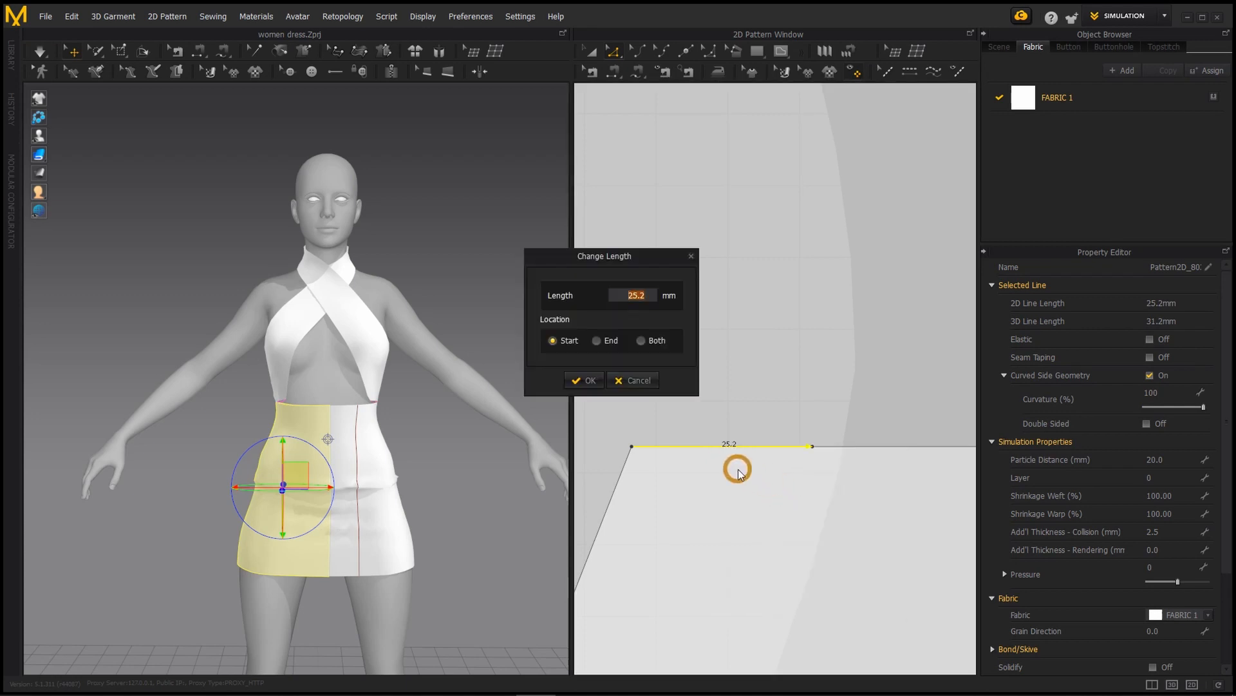
key(super+v)
key(ctrl+v)
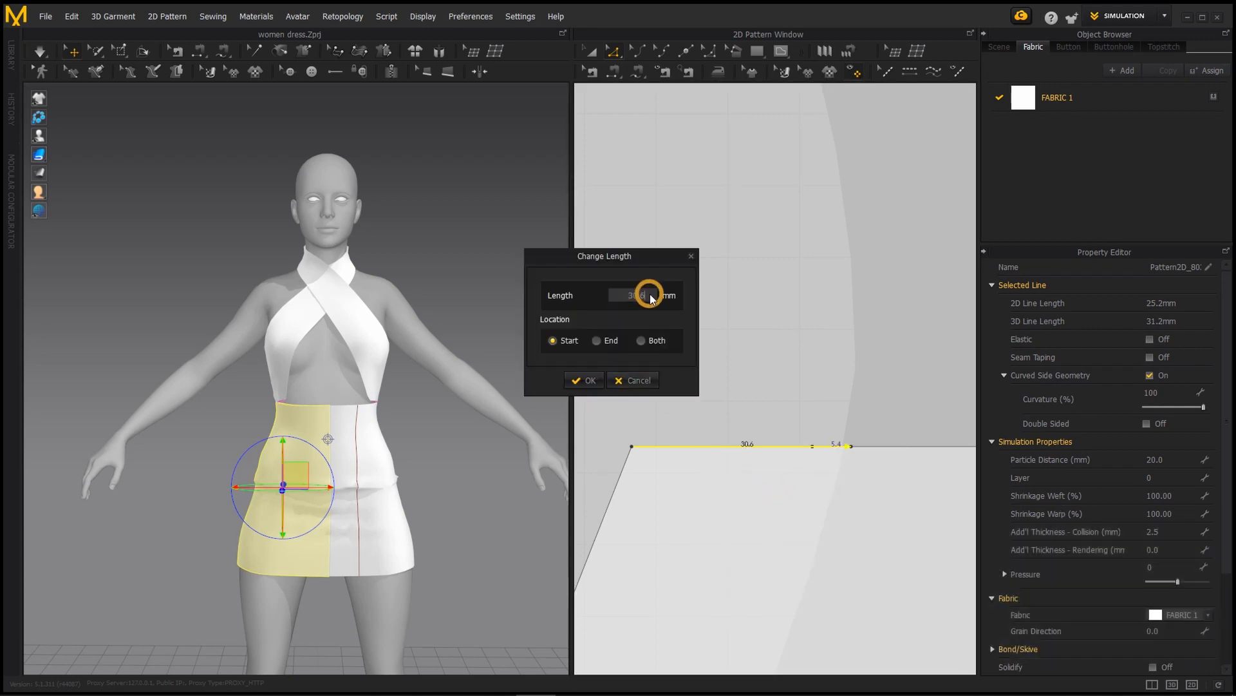
key(Return)
alt+scroll(898, 543, down, 5)
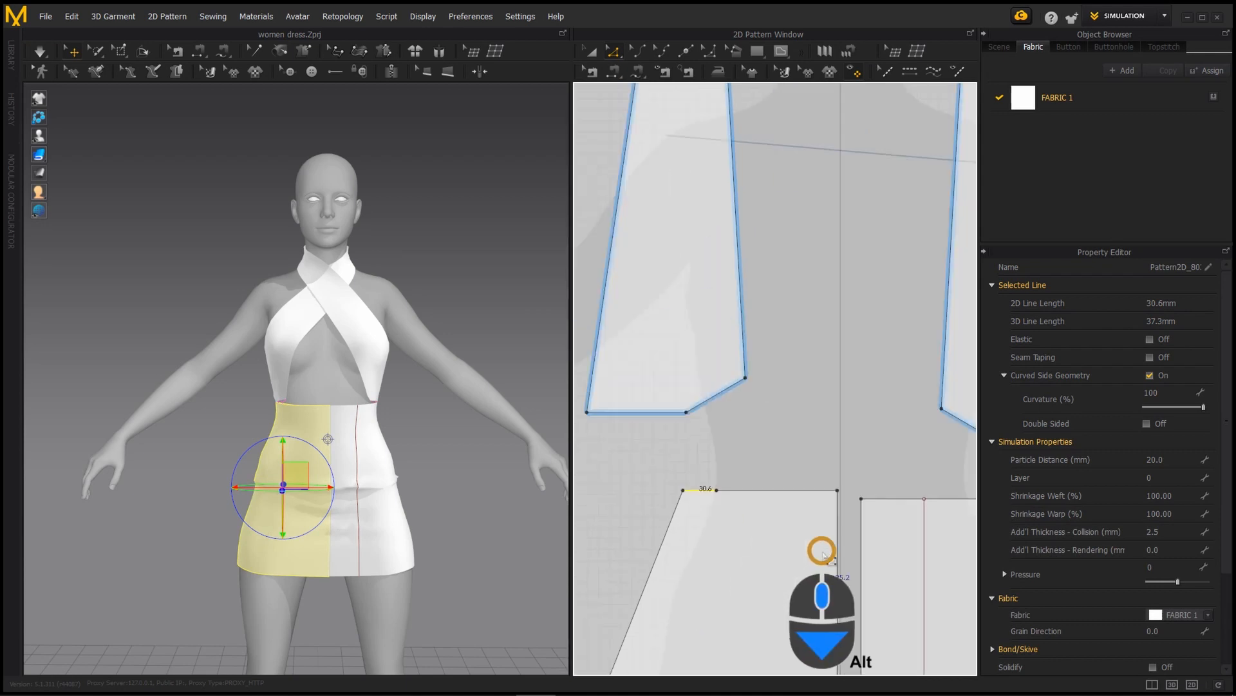
- Run the simulation with the adjusted waist points and tug the strap fabric over the side of the bust
alt+middle_drag(737, 537, 773, 543)
click(751, 458)
key(space)
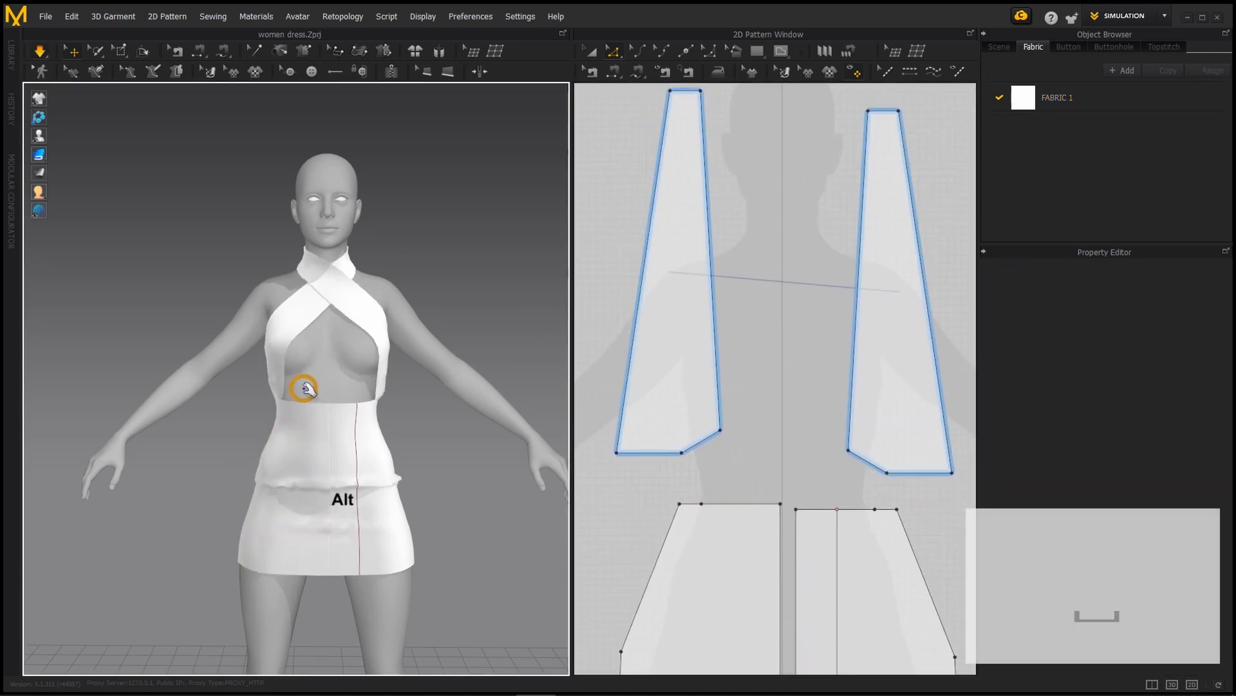
alt+scroll(307, 389, up, 3)
alt+drag(307, 389, 354, 403)
click(286, 348)
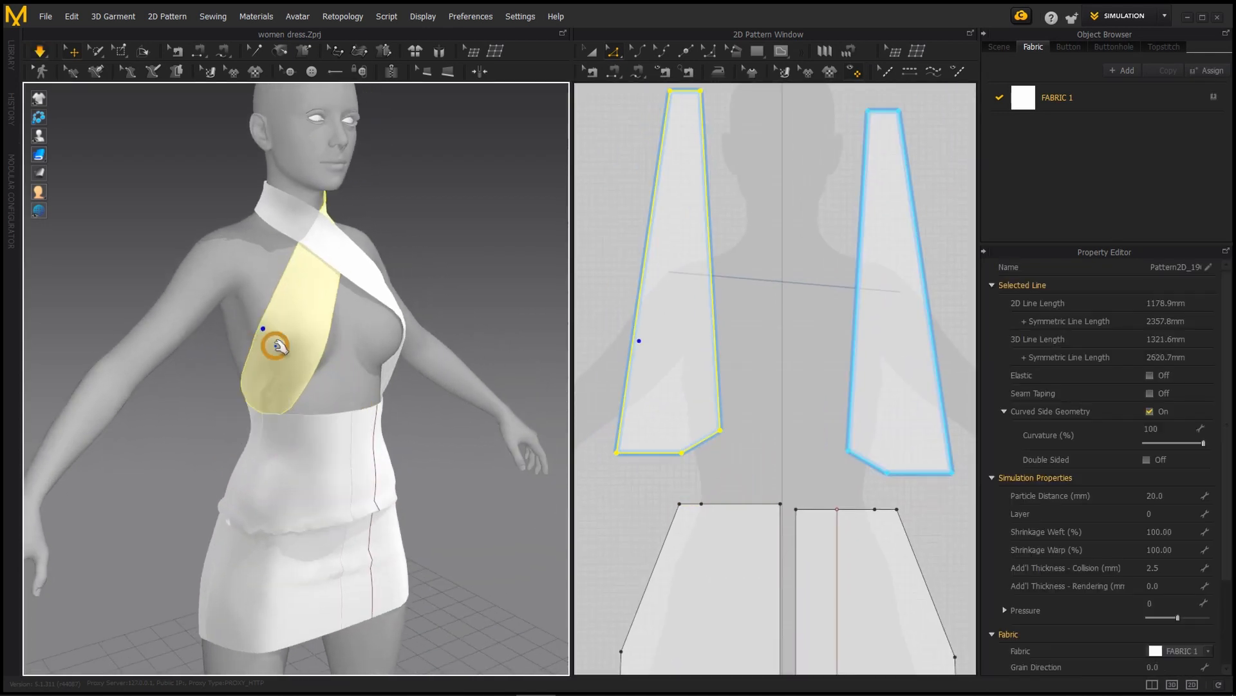
- Tug the crossed straps over the side and front of the bust while the simulation runs
right_drag(277, 346, 326, 367)
click(380, 372)
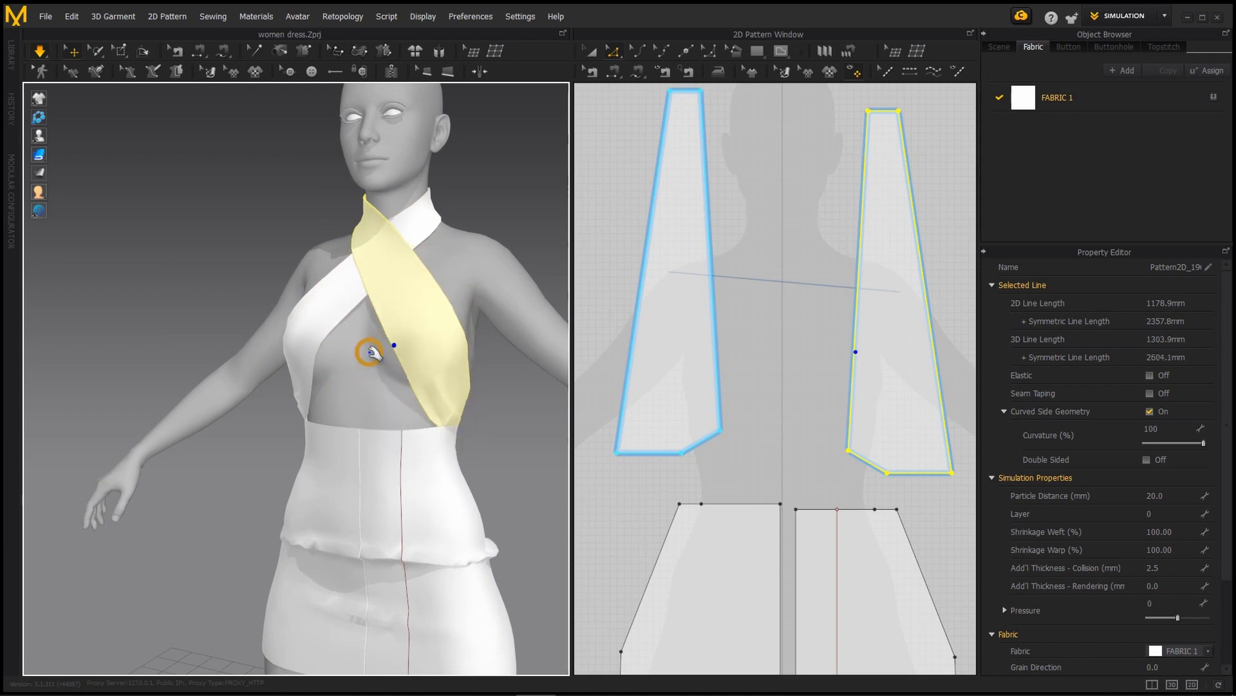
mouse_move(388, 330)
mouse_down()
mouse_move(356, 351)
mouse_move(391, 351)
mouse_up()
drag(423, 335, 444, 322)
alt+scroll(346, 392, down, 2)
alt+drag(302, 373, 327, 365)
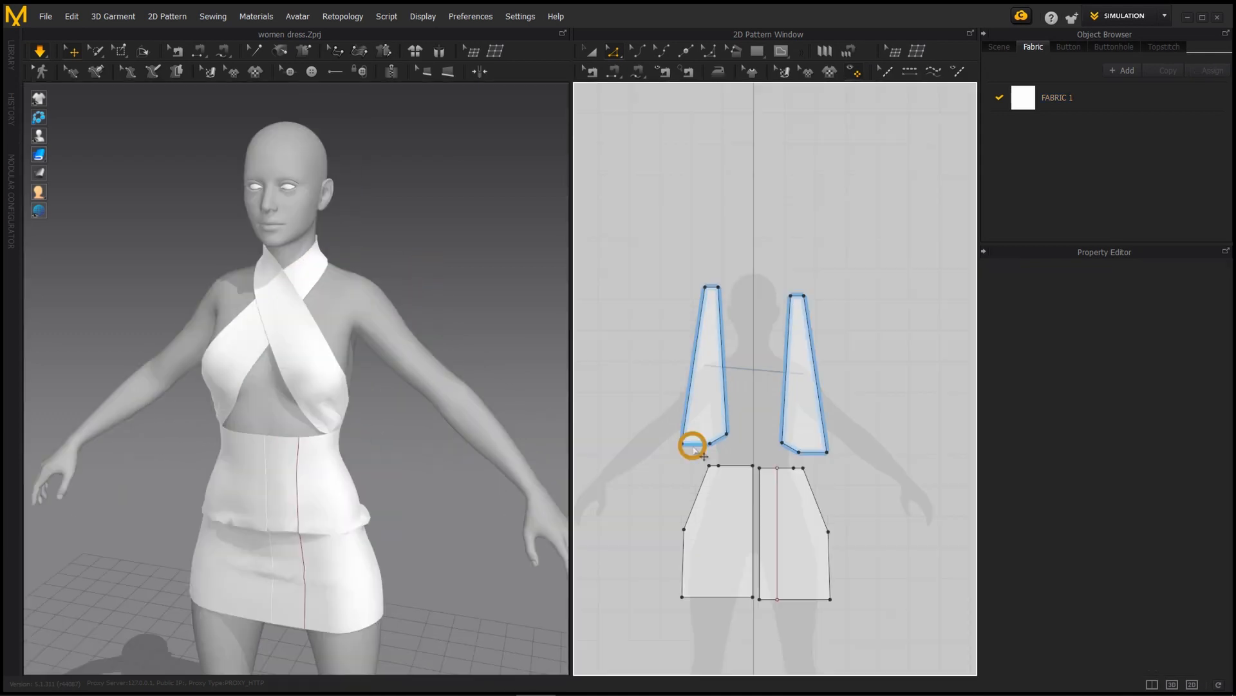
- Set the slanted lower segment of the left-hand strap pattern to 30.6 mm, with Start as the location
scroll(695, 451, up, 5)
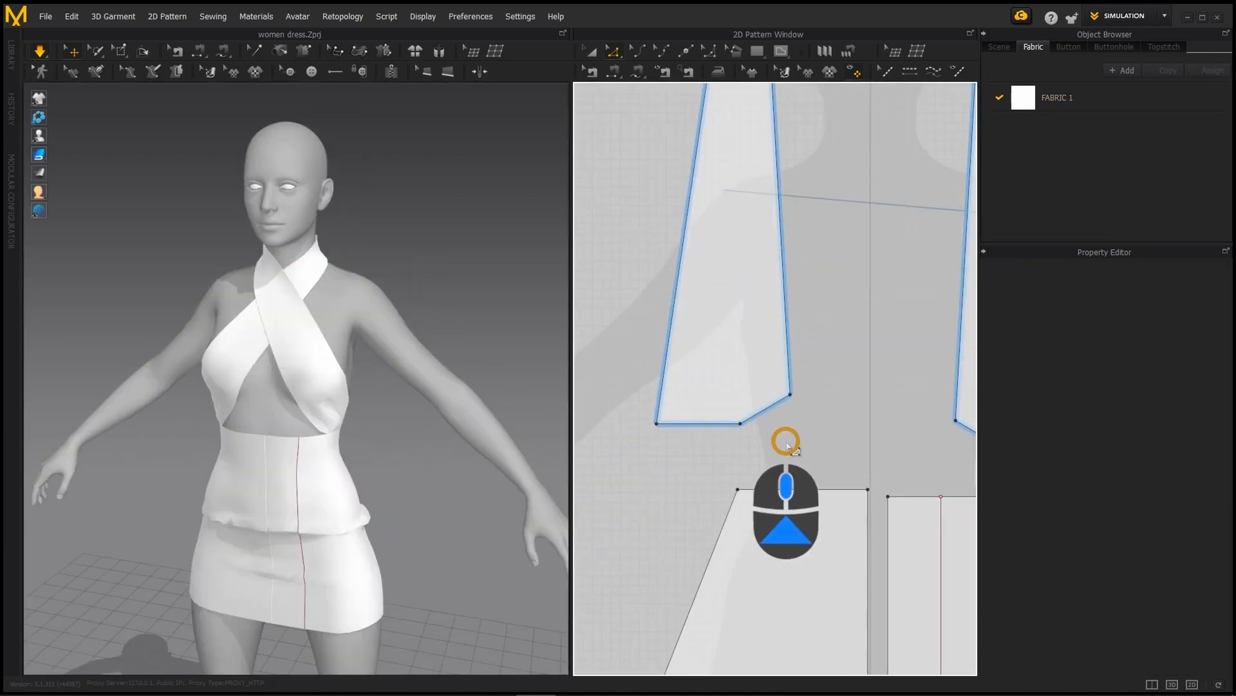
middle_drag(787, 441, 734, 439)
click(720, 408)
right_click(720, 408)
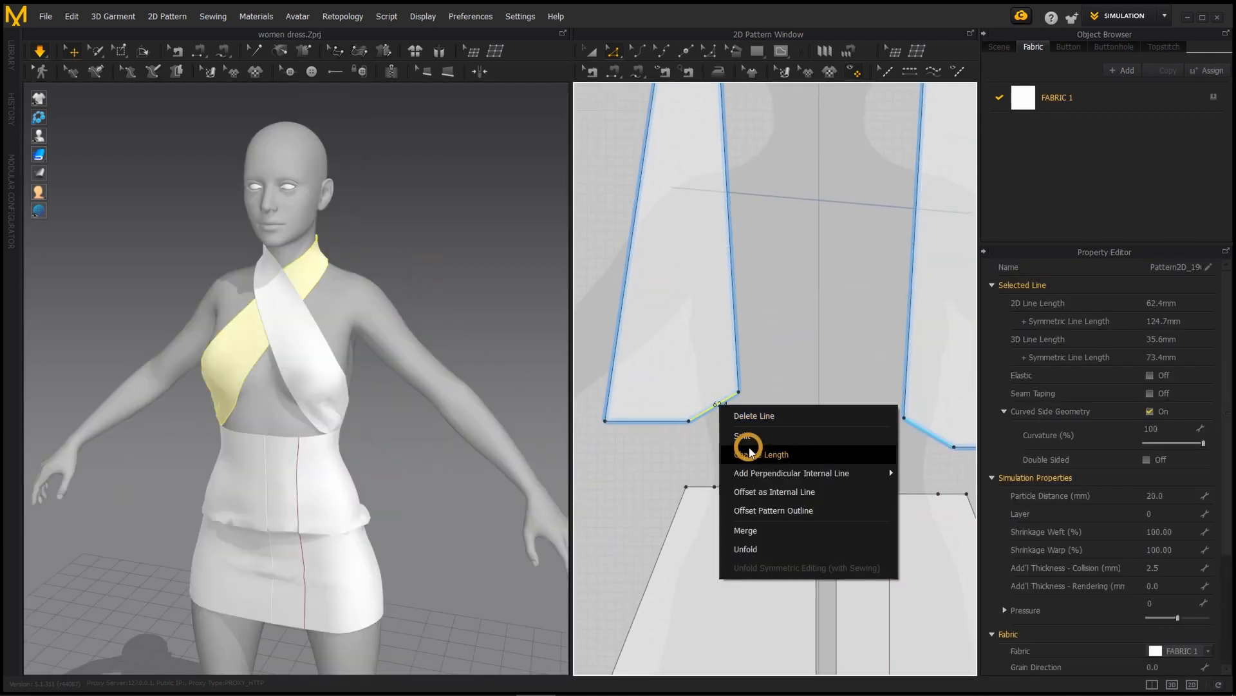
click(750, 451)
ctrl+drag(687, 420, 619, 404)
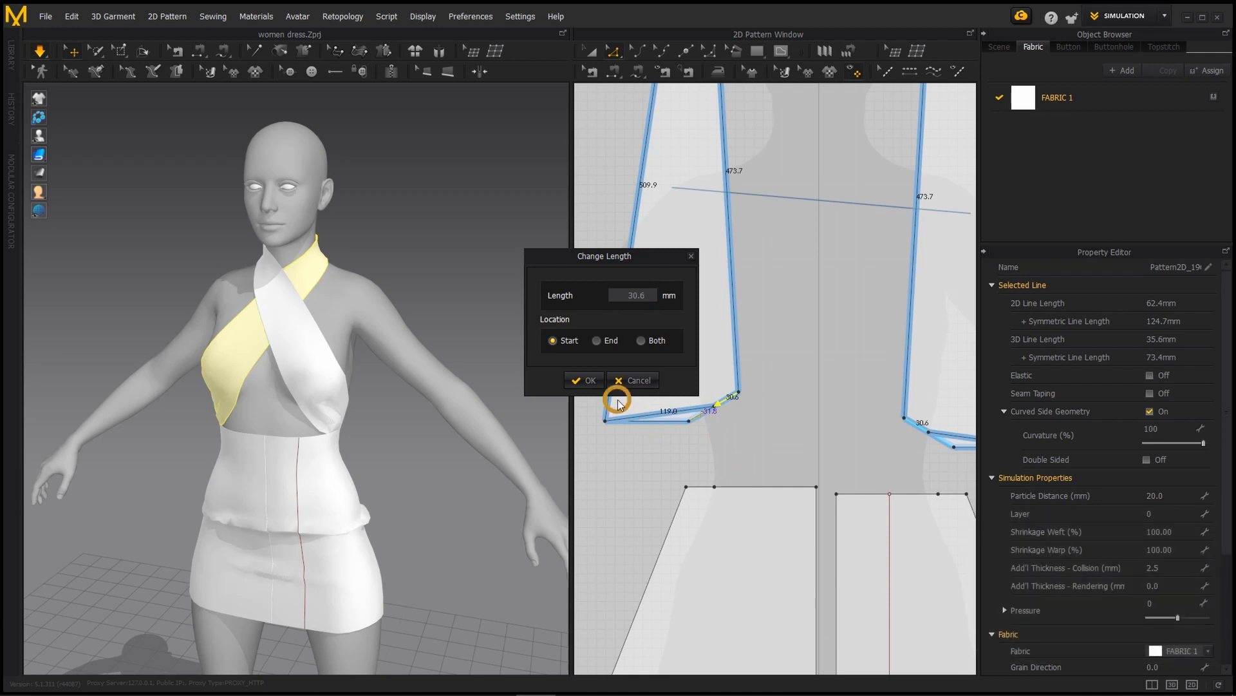
click(589, 380)
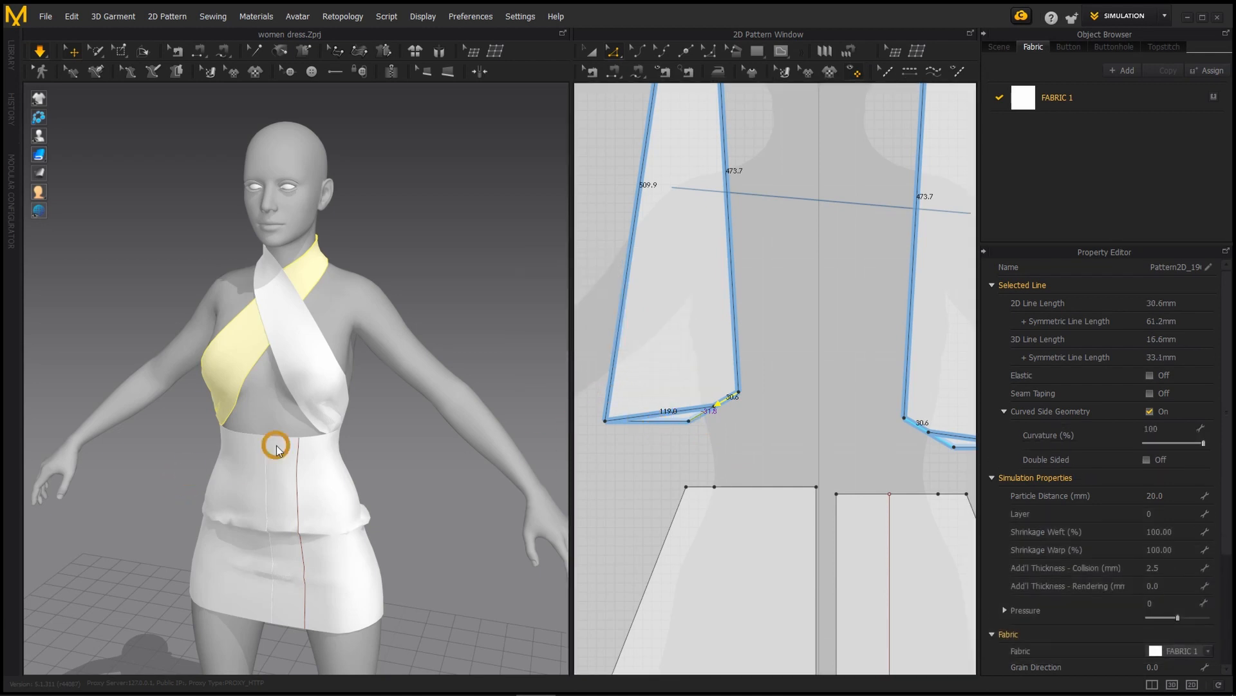
- Simulate the strap with its shortened slanted edge and pull both straps into place over the bust
key(space)
alt+drag(263, 442, 278, 436)
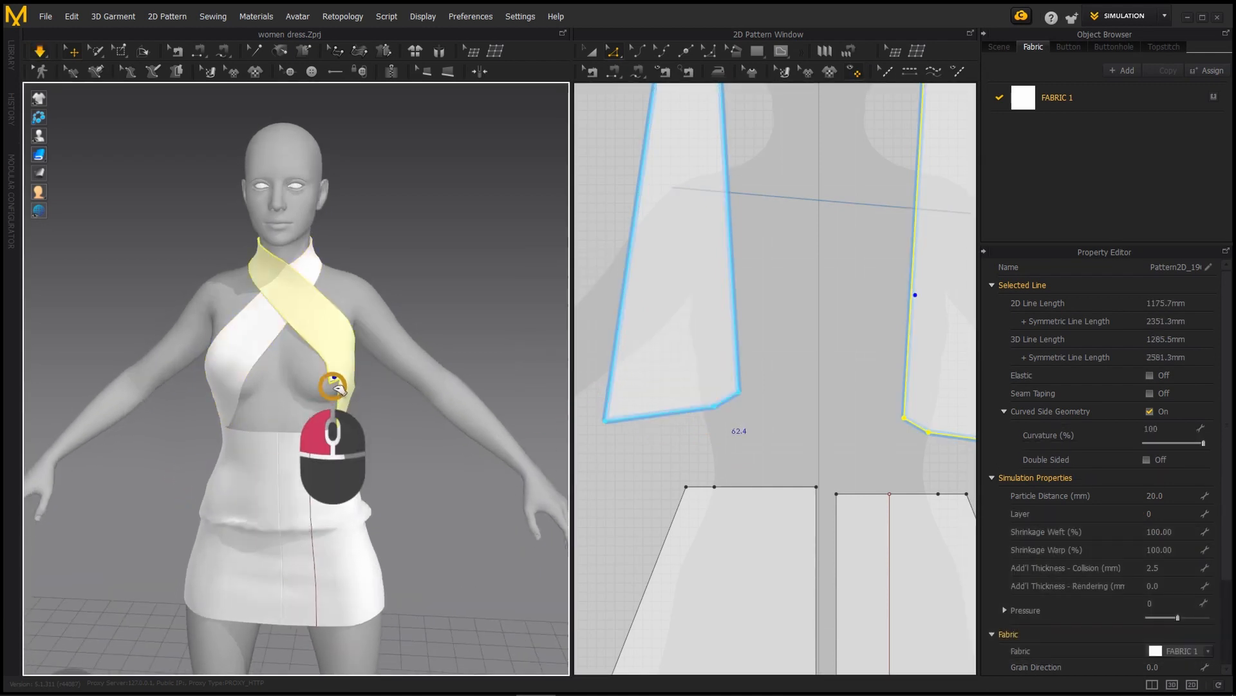
drag(334, 386, 318, 381)
alt+drag(266, 418, 375, 418)
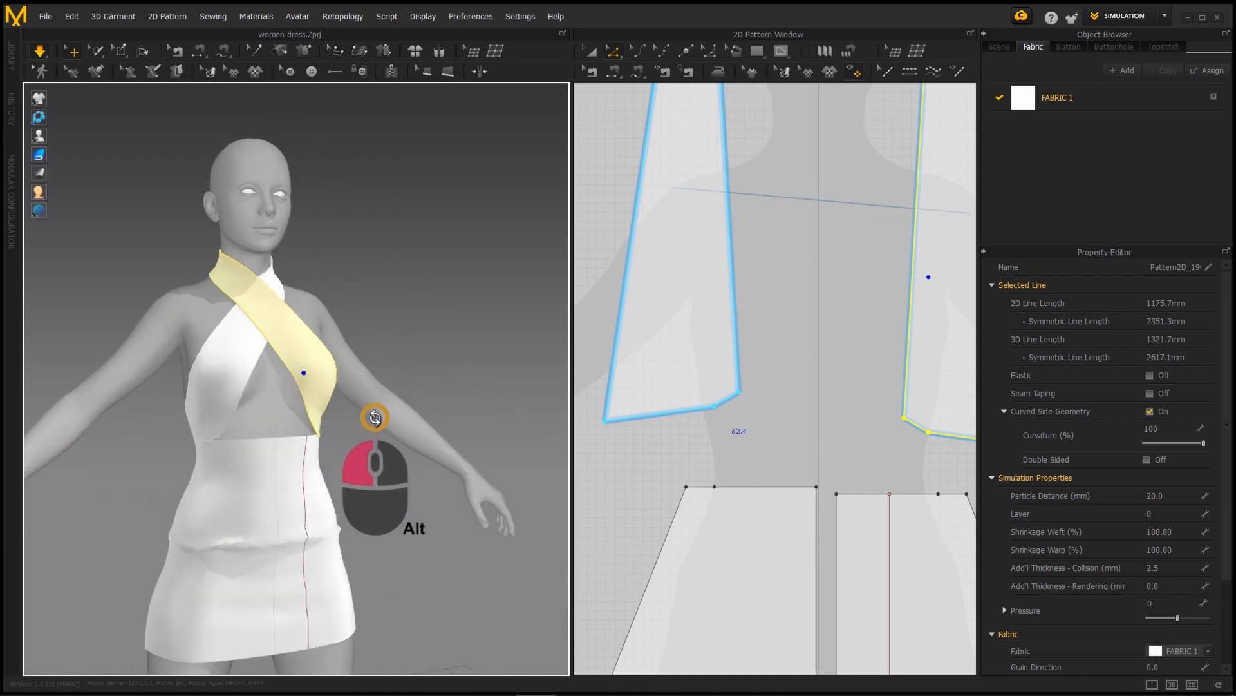
scroll(239, 422, down, 2)
alt+drag(290, 435, 252, 433)
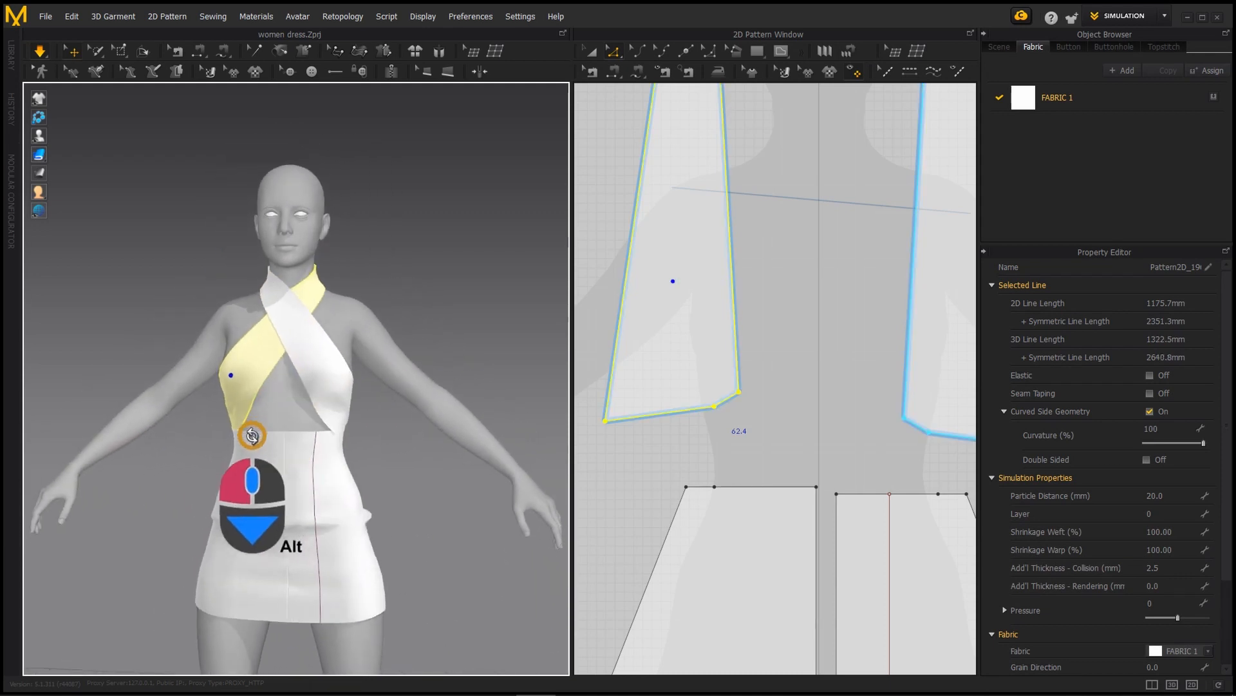
drag(298, 392, 303, 378)
click(366, 270)
scroll(337, 419, down, 2)
alt+drag(337, 419, 293, 419)
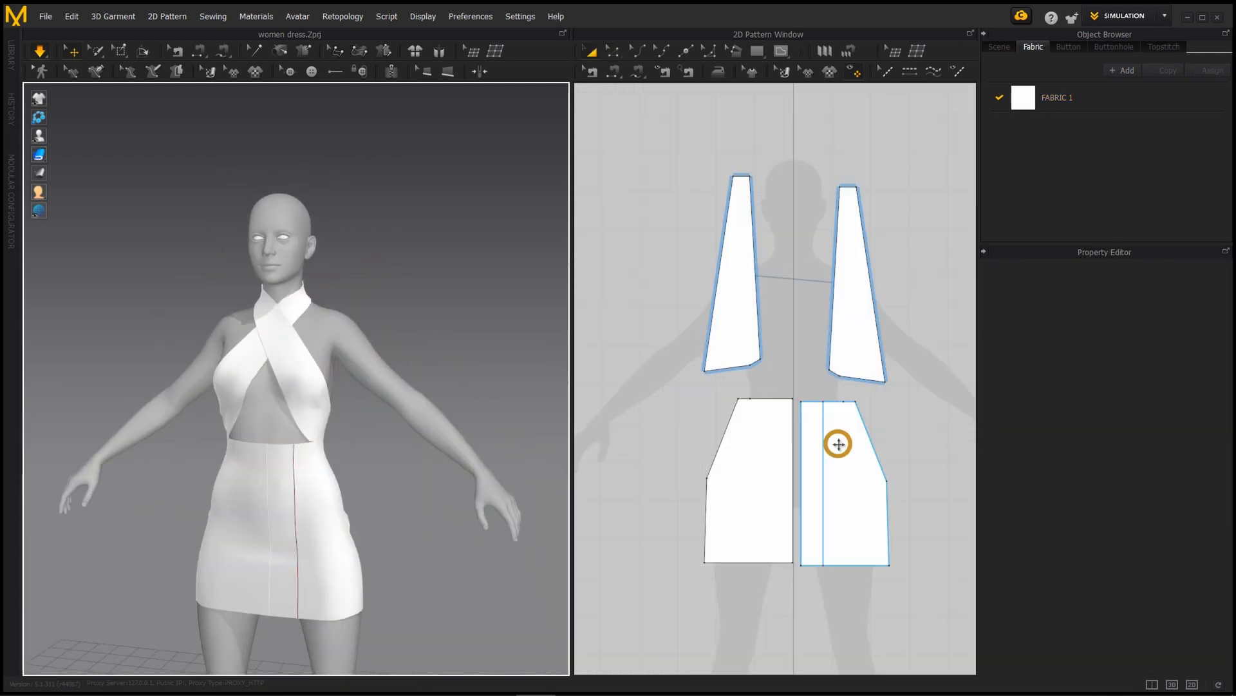
- Widen the mirrored strap patterns toward the centre and simulate the new width
scroll(727, 276, up, 2)
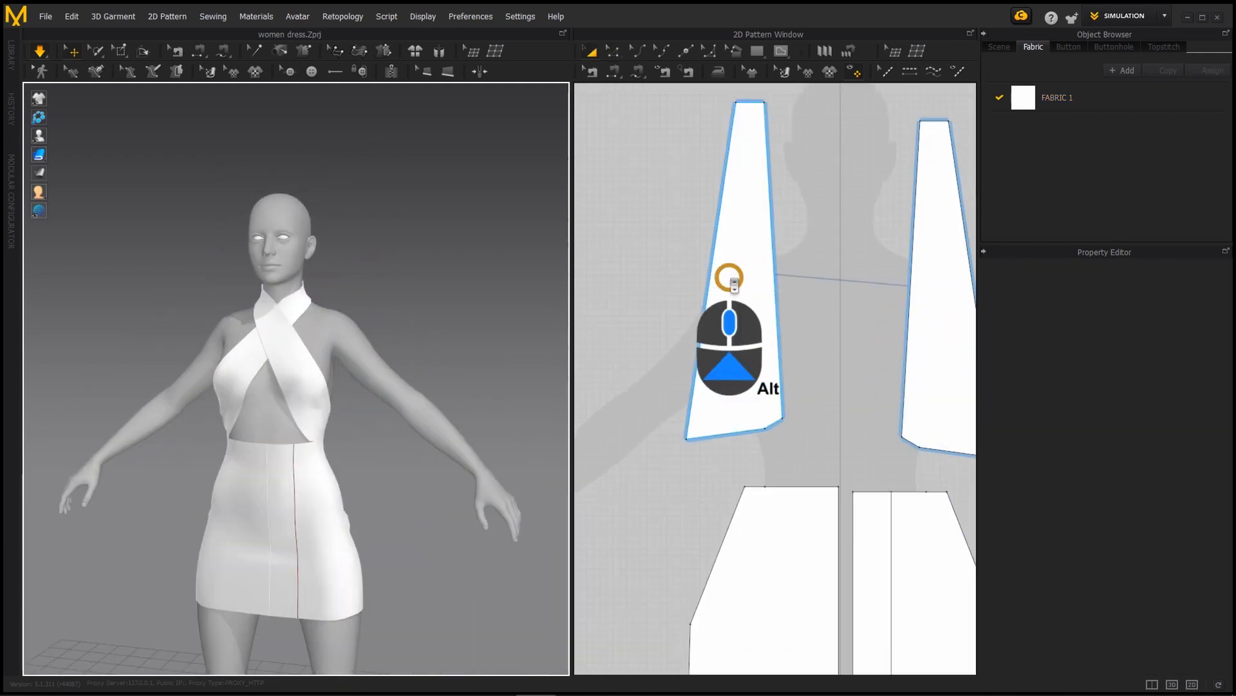
click(750, 316)
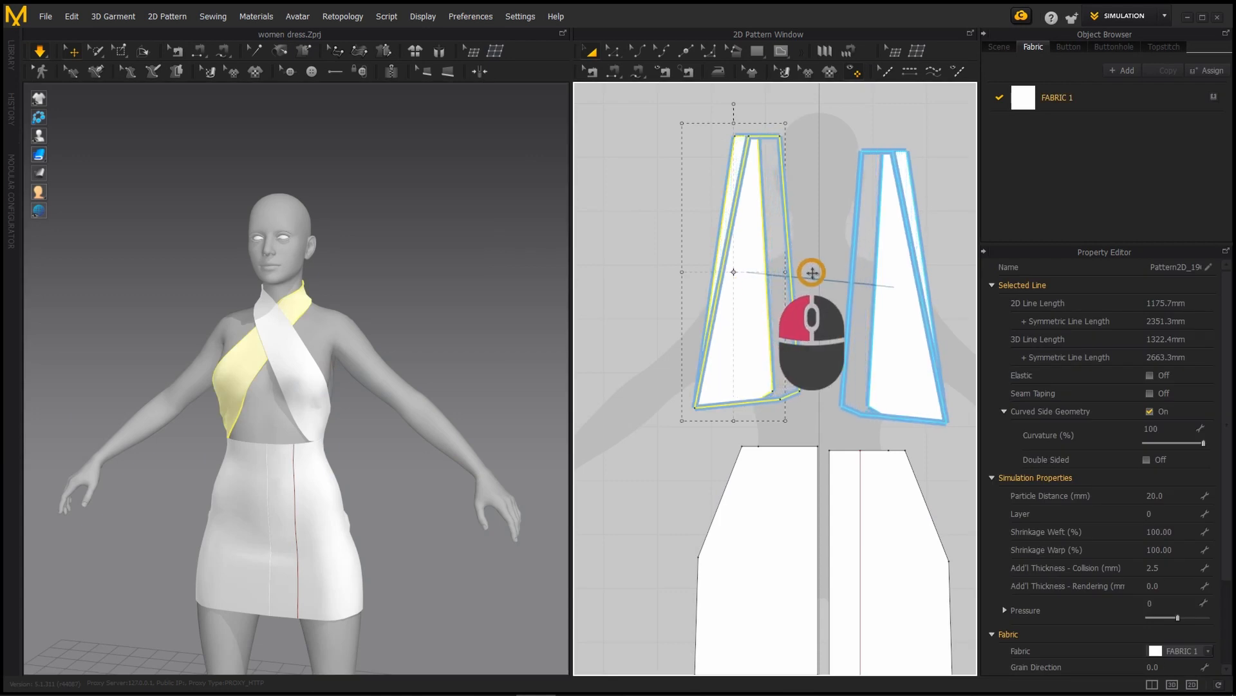
key(space)
- Pull the skirt down at both sides of its hem during simulation to smooth out the bunched fabric
scroll(207, 400, up, 3)
alt+drag(208, 401, 200, 492)
click(198, 490)
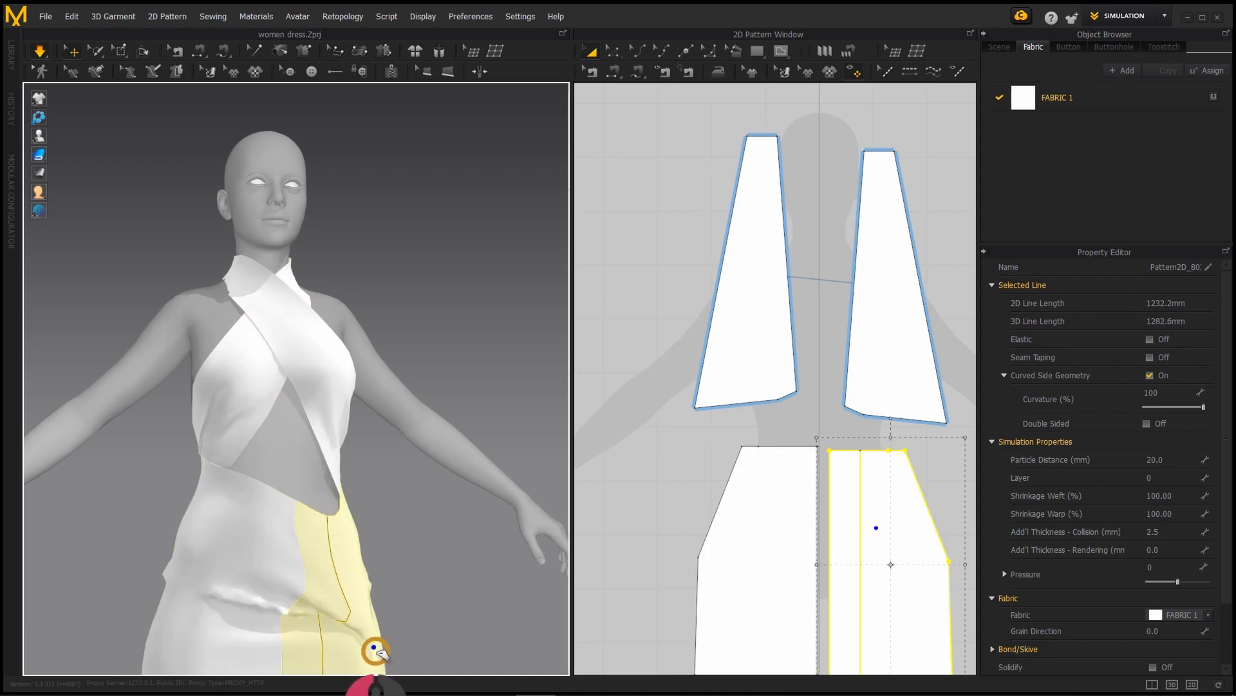
drag(375, 650, 376, 654)
scroll(199, 519, down, 2)
alt+drag(199, 519, 233, 510)
drag(235, 508, 214, 631)
drag(220, 574, 186, 655)
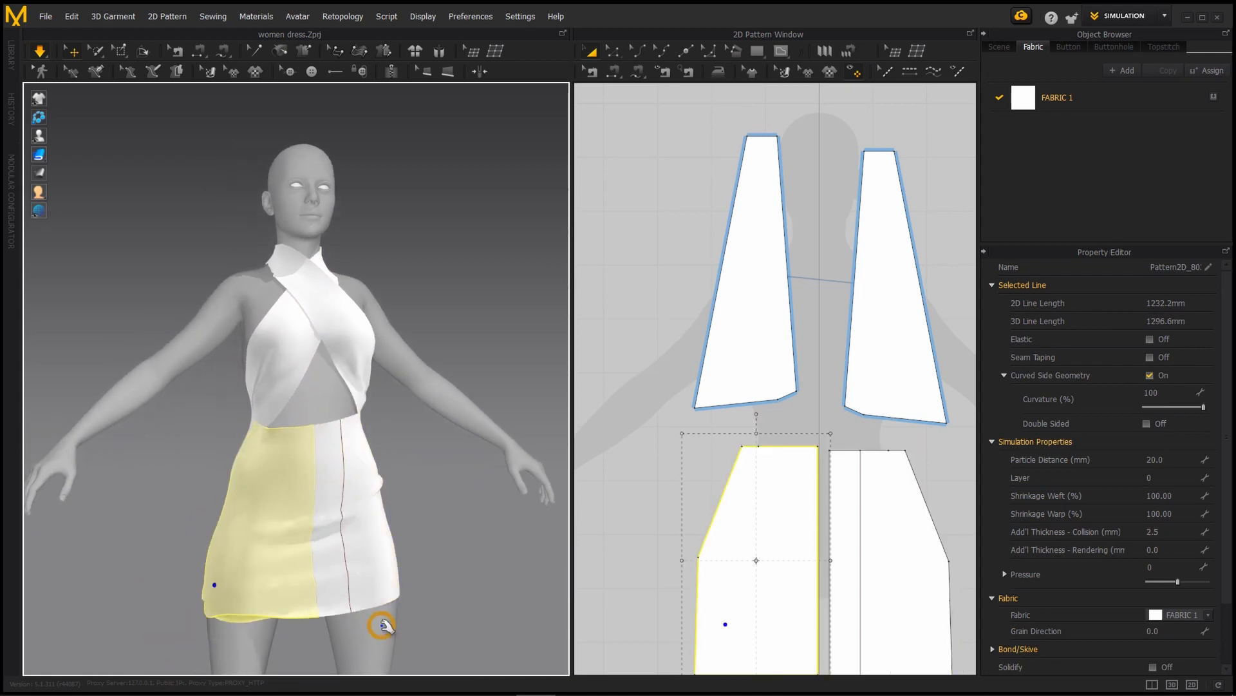
drag(417, 600, 428, 676)
click(248, 593)
alt+drag(248, 593, 364, 571)
- Tug the outer edges of the widened straps outward over both sides of the bust
alt+drag(293, 394, 334, 386)
scroll(276, 335, up, 3)
drag(269, 331, 239, 334)
alt+middle_drag(237, 370, 200, 360)
alt+drag(200, 360, 251, 341)
drag(128, 282, 95, 275)
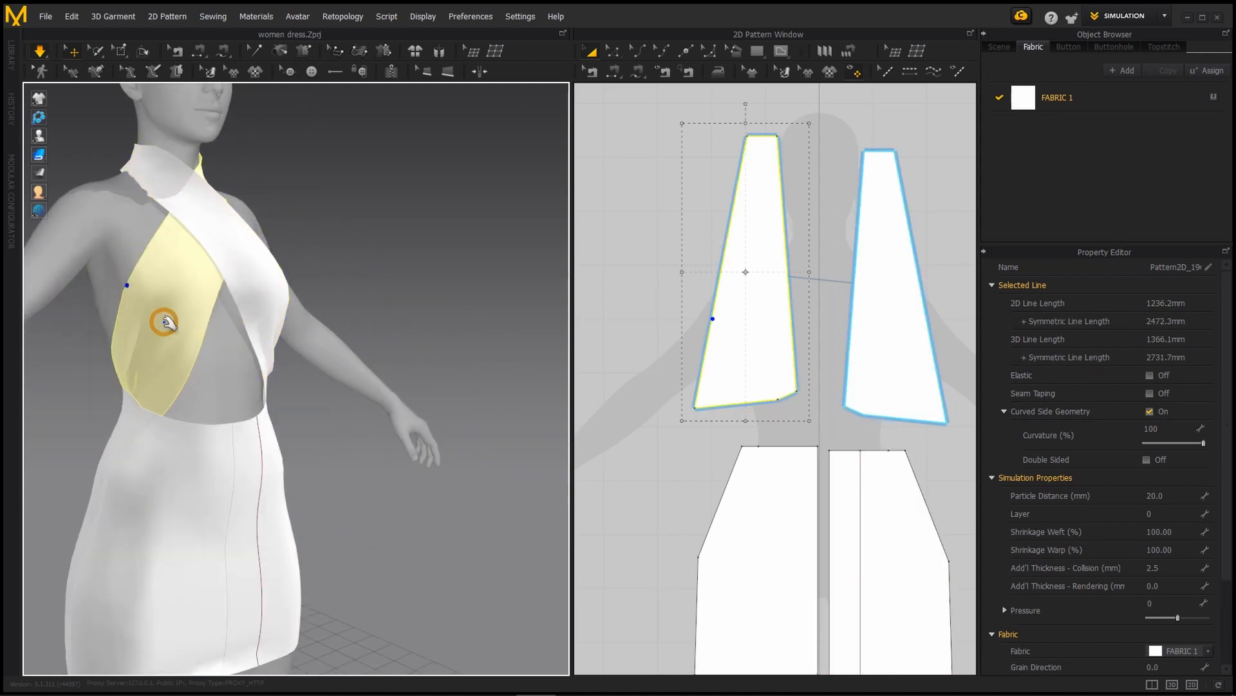
alt+drag(251, 335, 196, 339)
mouse_move(327, 288)
mouse_down()
mouse_move(350, 289)
mouse_move(337, 290)
mouse_up()
- Adjust the drape of the skirt's left-hand piece by tugging it at the waist and hip
scroll(292, 353, down, 5)
alt+drag(293, 353, 243, 235)
click(256, 341)
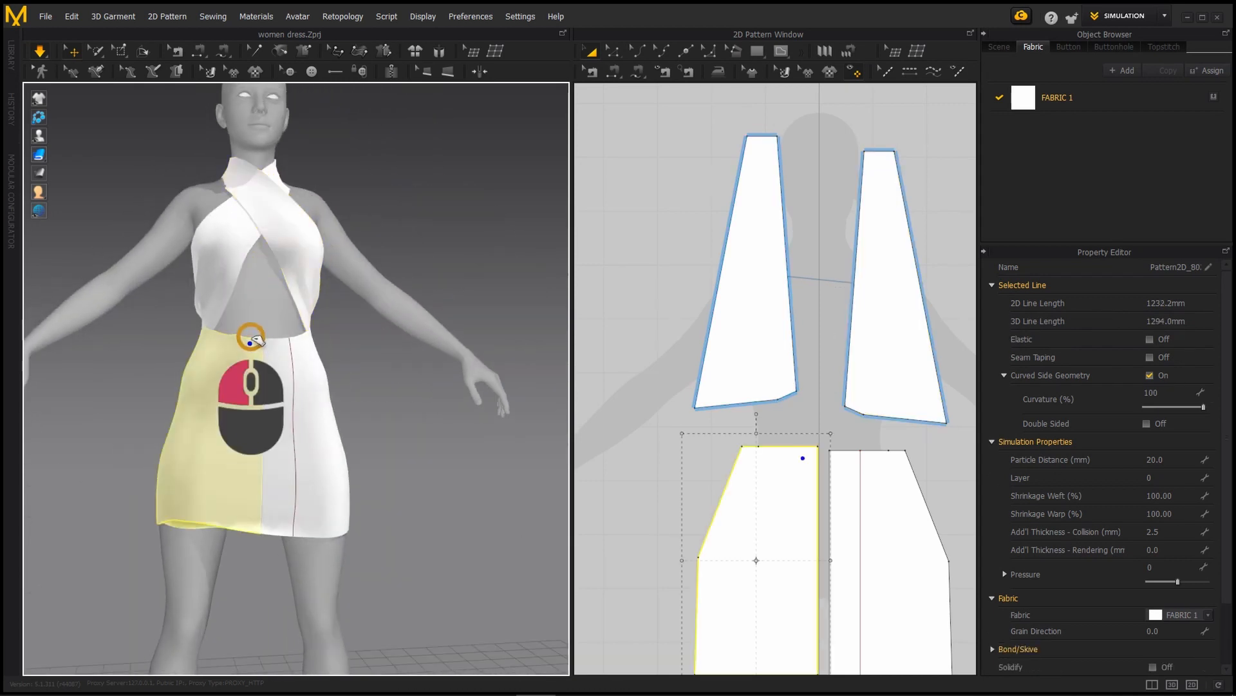
drag(181, 430, 187, 428)
alt+drag(325, 412, 381, 458)
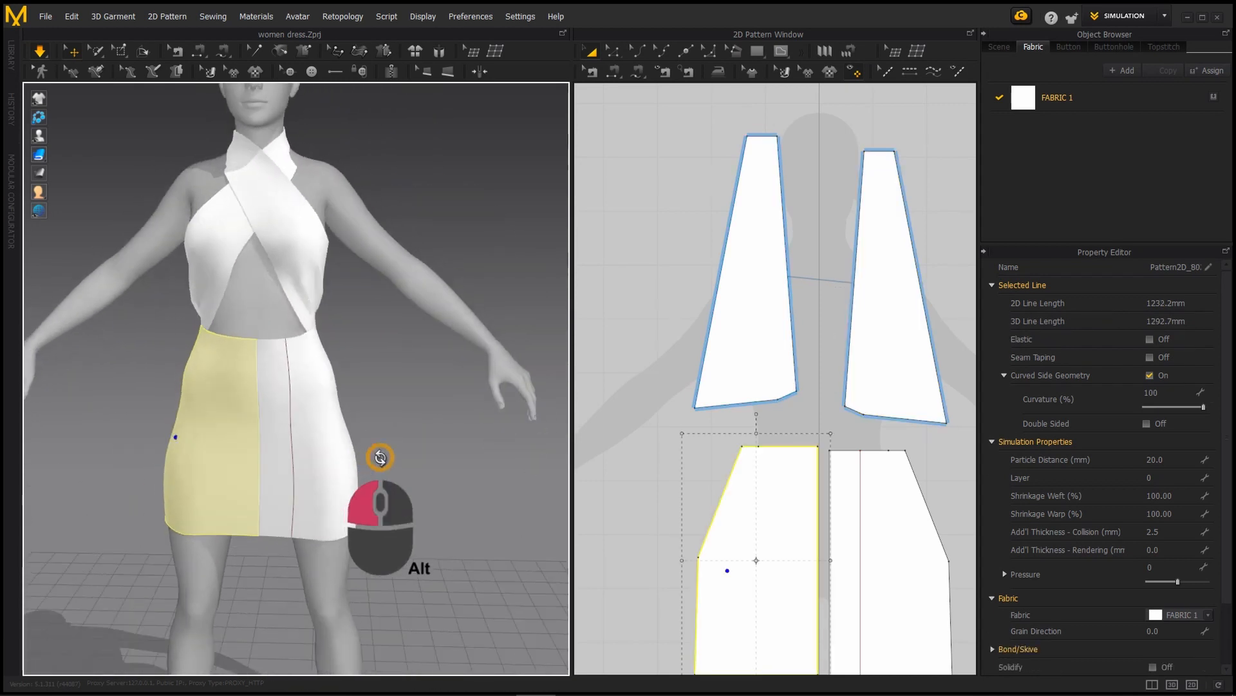
- Tug the strap fabric down where it crosses at the neck and stop the simulation
scroll(243, 303, up, 4)
drag(243, 166, 260, 251)
scroll(240, 238, down, 4)
click(259, 251)
scroll(260, 251, down, 3)
key(space)
- Move the vertical internal line of the right-hand skirt piece toward its side seam
scroll(853, 361, down, 3)
scroll(853, 483, up, 5)
click(800, 425)
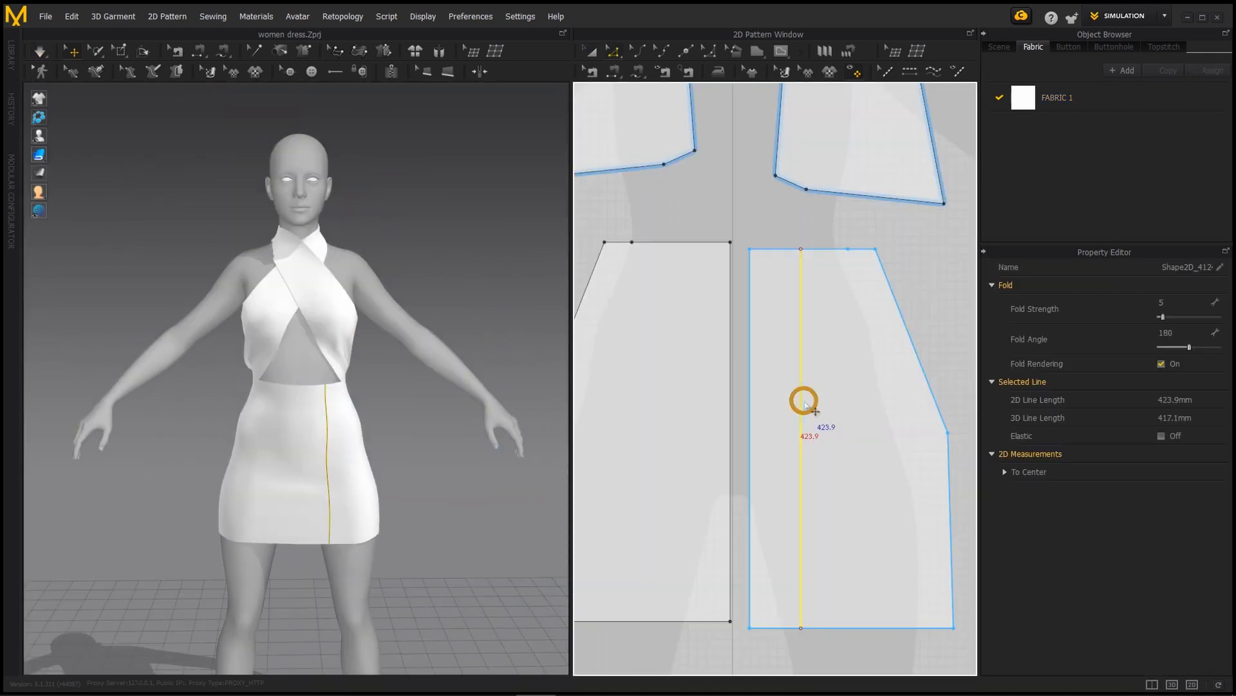
drag(805, 403, 827, 407)
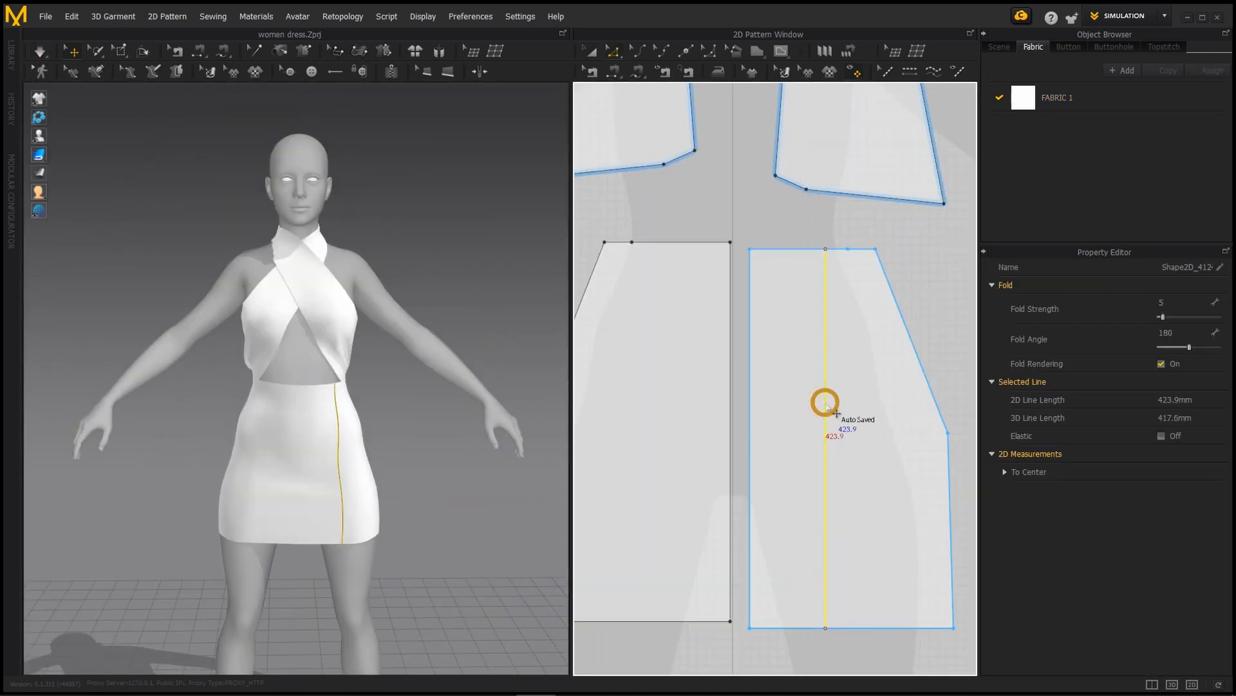
- Cut the right-hand skirt piece along the internal line and move its side part away to leave a gap
right_click(830, 449)
click(864, 582)
key(ctrl+z)
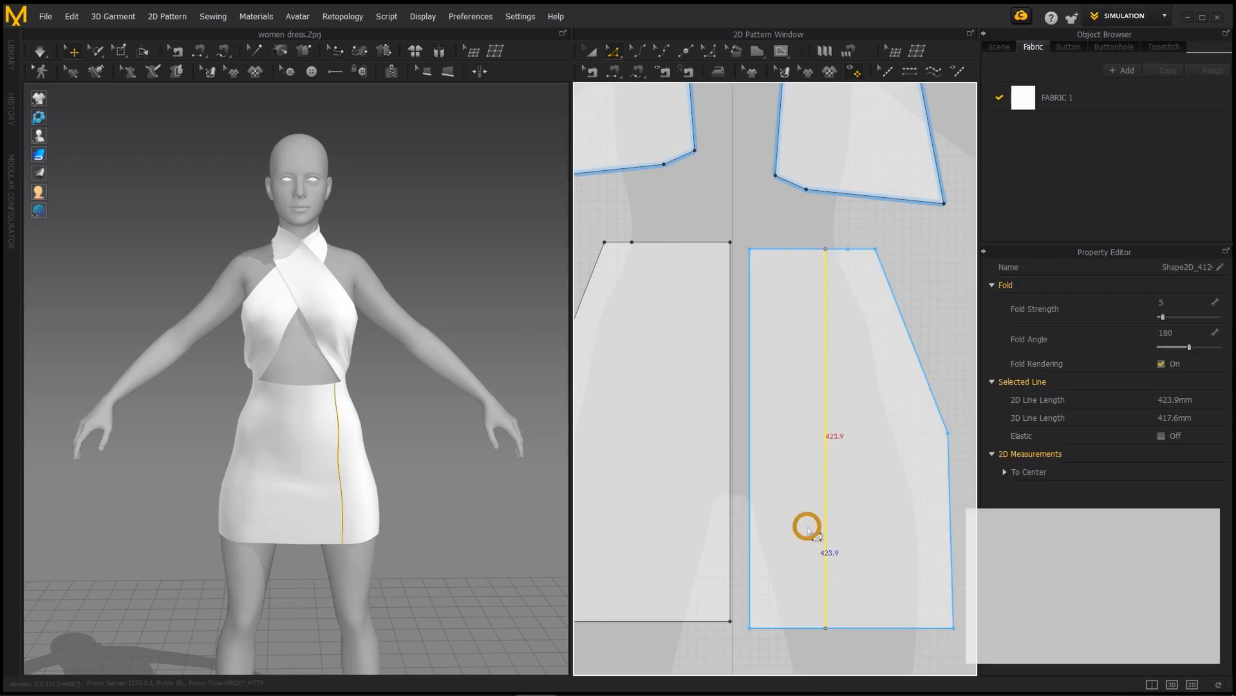
alt+scroll(835, 441, down, 2)
alt+scroll(806, 435, up, 3)
key(a)
drag(806, 433, 867, 433)
alt+scroll(769, 406, down, 3)
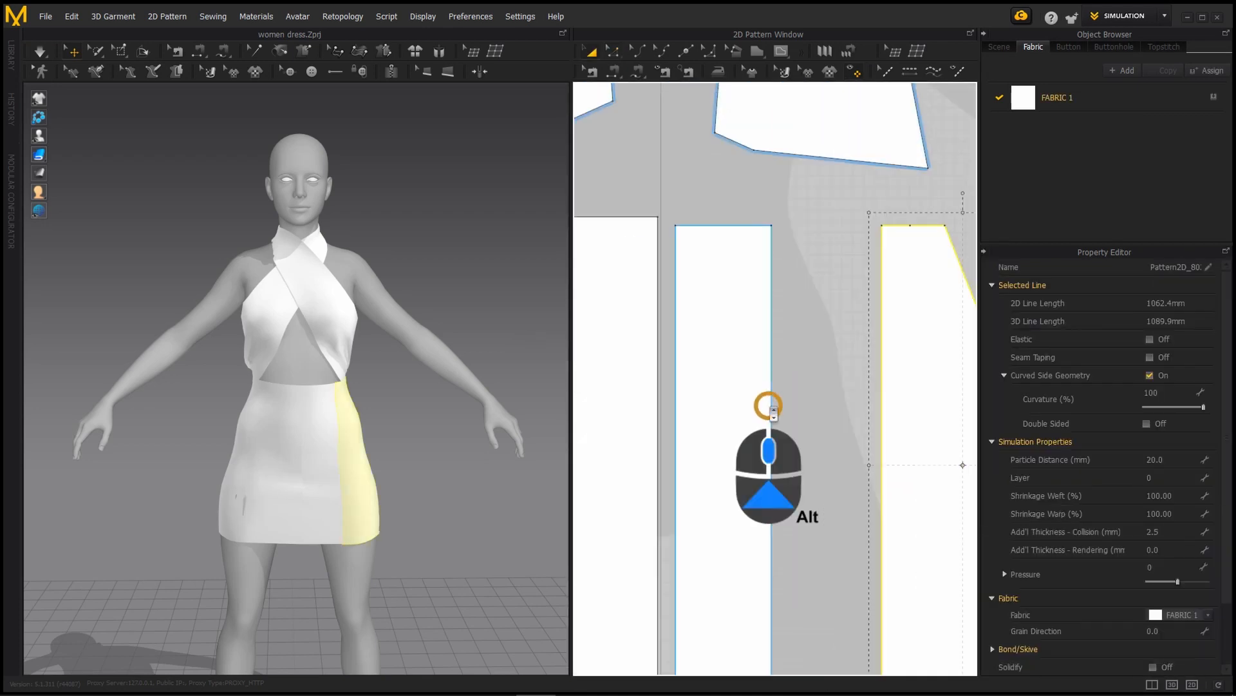
- Draw a narrow rectangular strip about 423 mm long in the gap between the two parts of the skirt piece
alt+scroll(770, 405, up, 1)
key(s)
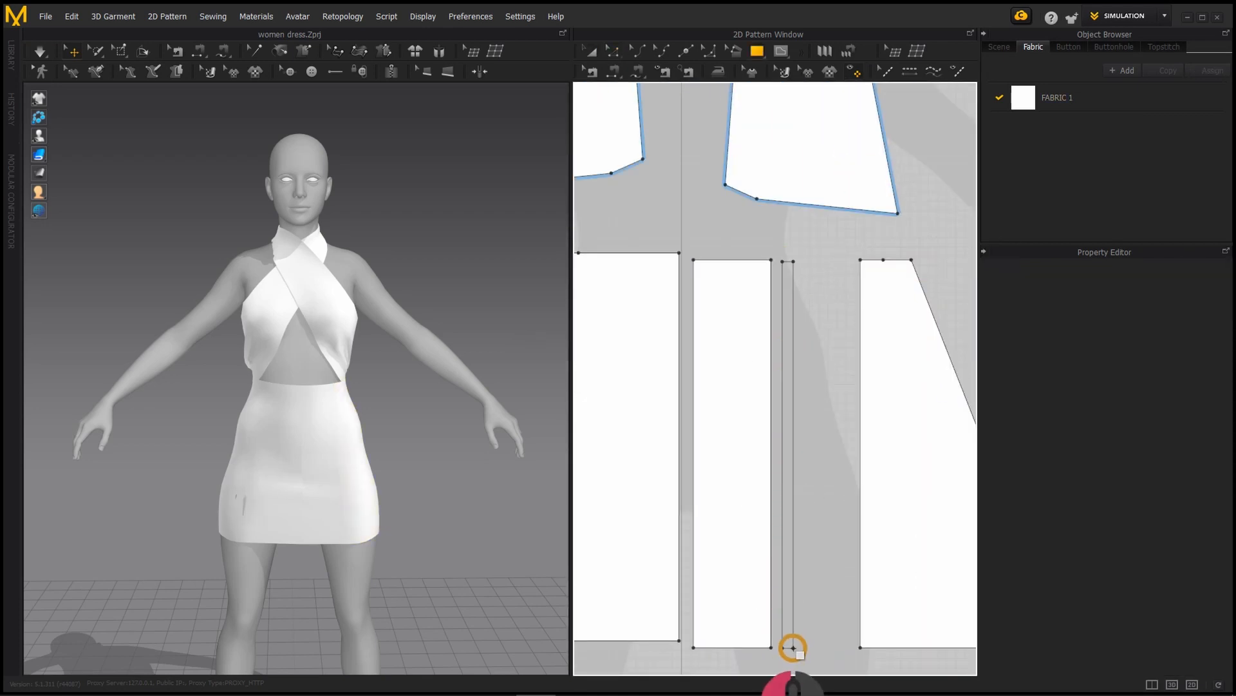
drag(797, 648, 793, 648)
scroll(508, 607, up, 5)
mouse_move(509, 606)
right_down()
mouse_move(470, 629)
mouse_move(501, 603)
right_up()
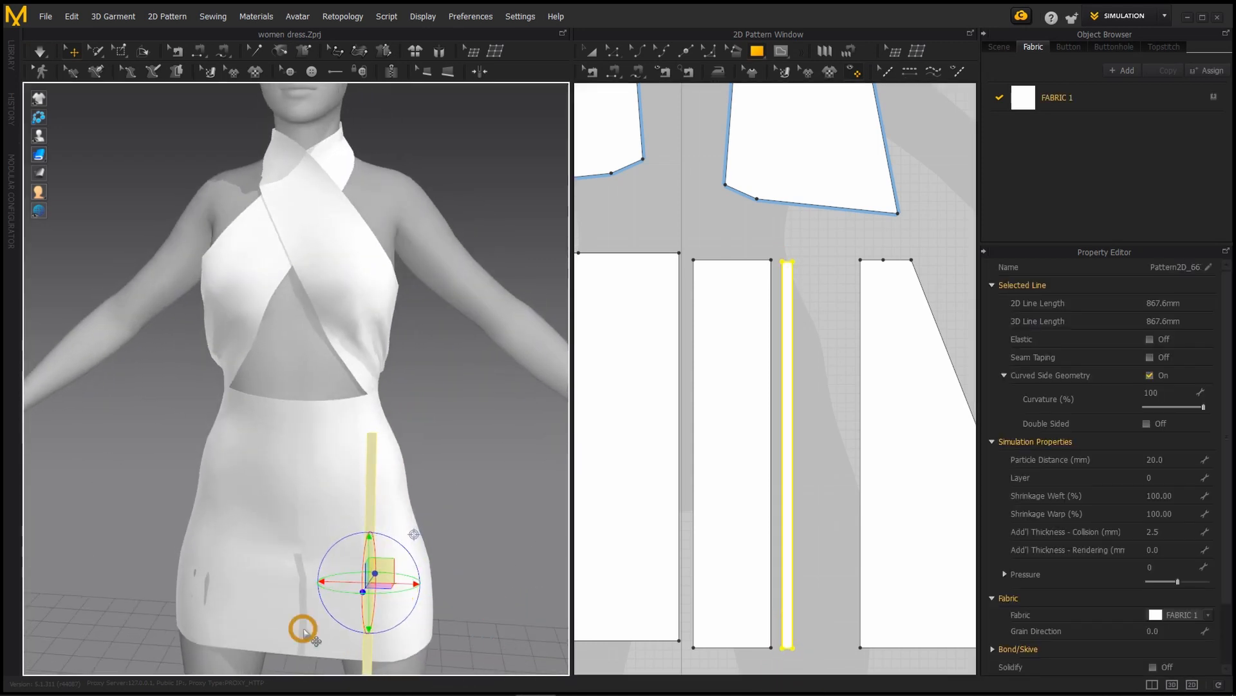
right_drag(303, 629, 331, 544)
- Copy the narrow strip and paste three duplicates side by side across the gap, level with the original
alt+scroll(847, 386, down, 5)
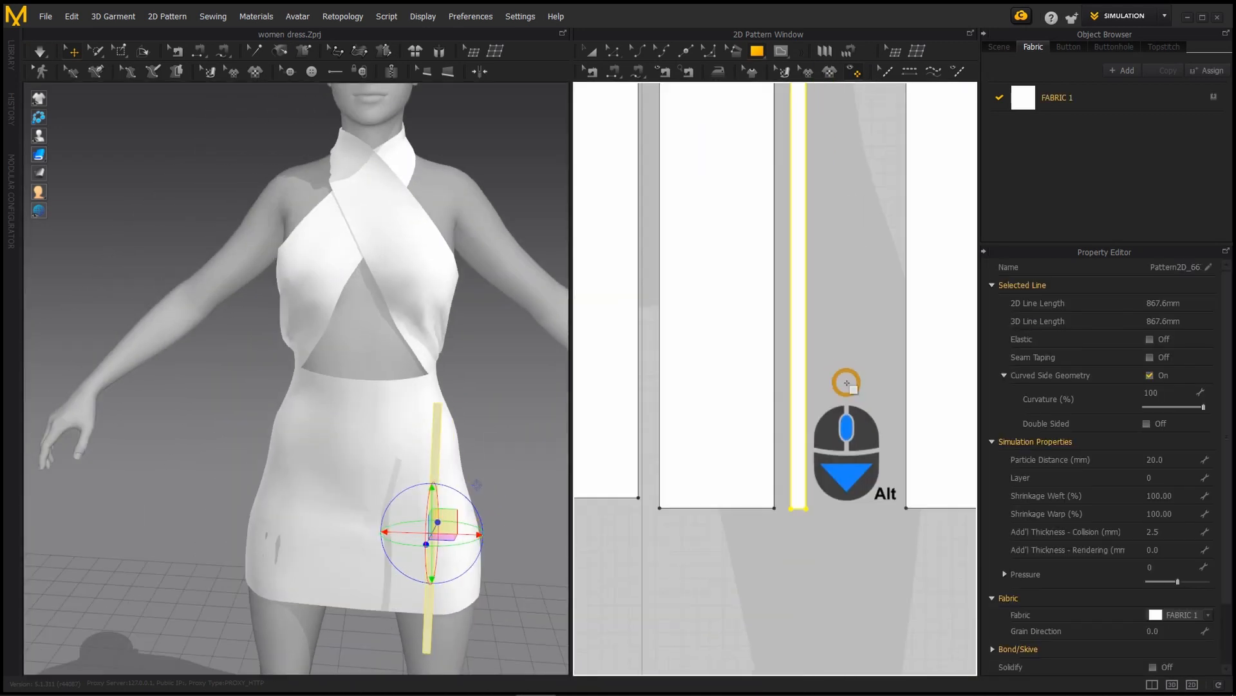
alt+scroll(834, 312, down, 5)
alt+scroll(831, 322, up, 5)
key(a)
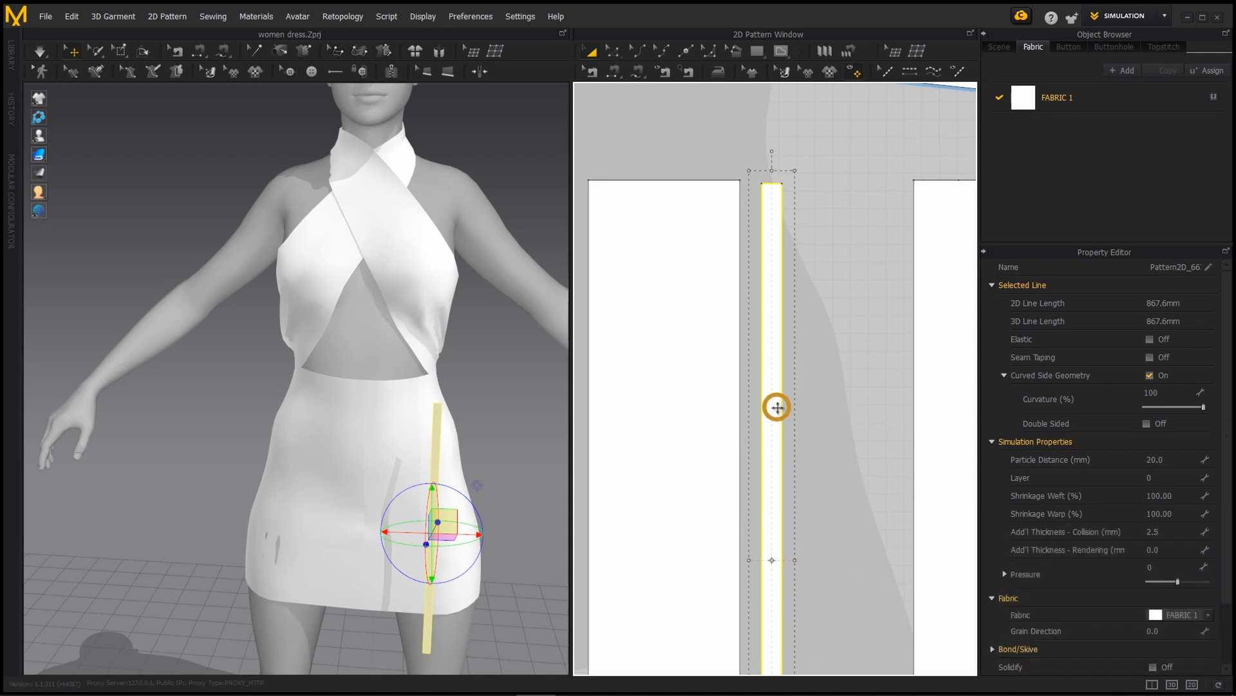
ctrl+drag(776, 406, 777, 407)
click(803, 562)
middle_drag(864, 556, 820, 552)
key(ctrl+v)
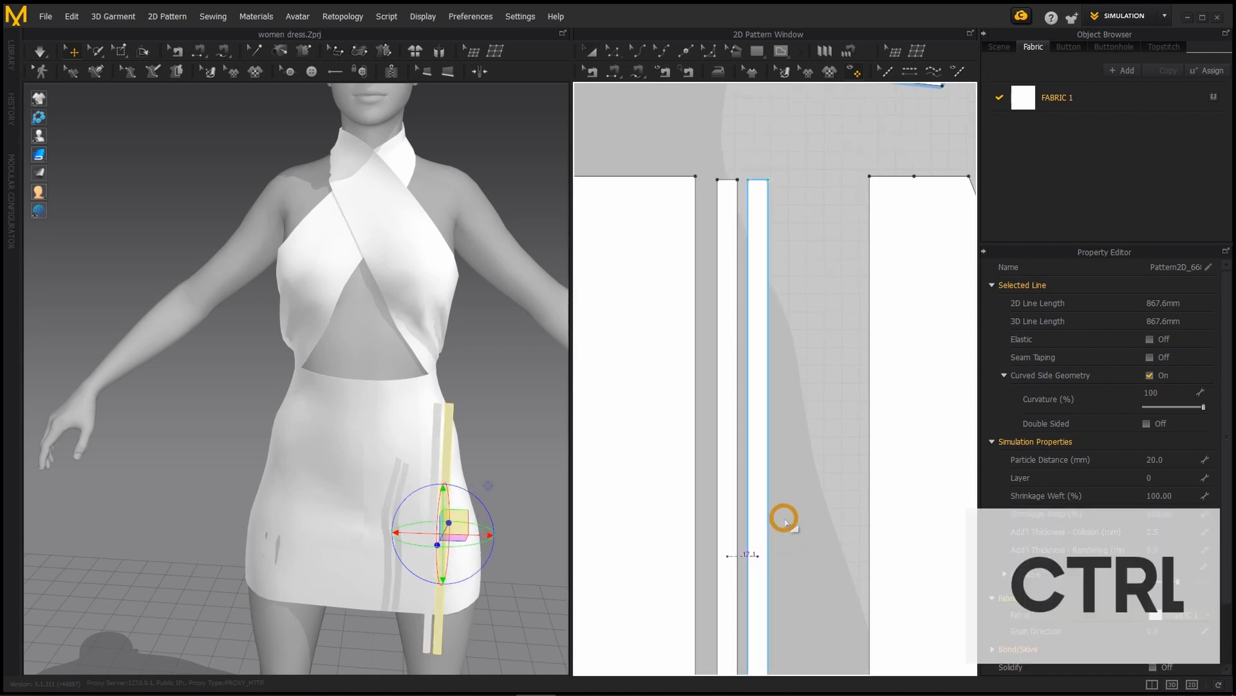
click(793, 558)
key(ctrl+v)
click(826, 556)
- Move the second and fourth strips closer to the skirt in 3D so they sit behind the other two
click(440, 598)
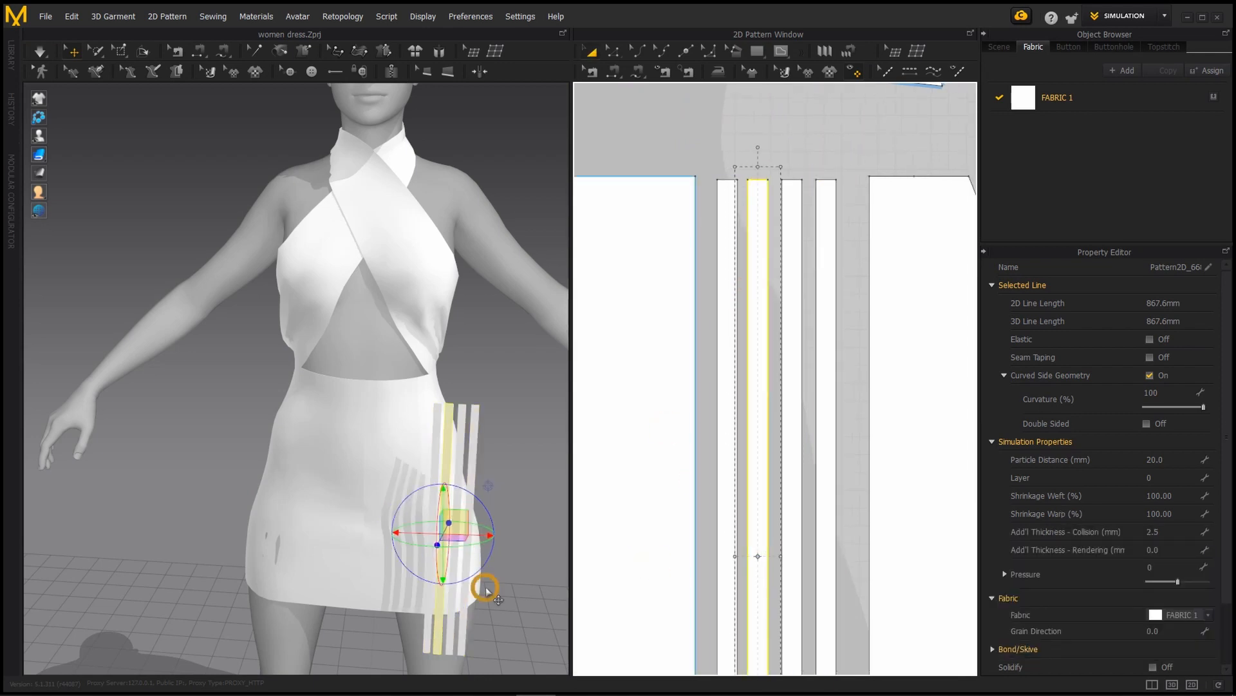
right_drag(485, 588, 361, 544)
drag(400, 559, 386, 558)
alt+drag(386, 558, 451, 566)
drag(397, 550, 339, 524)
click(386, 461)
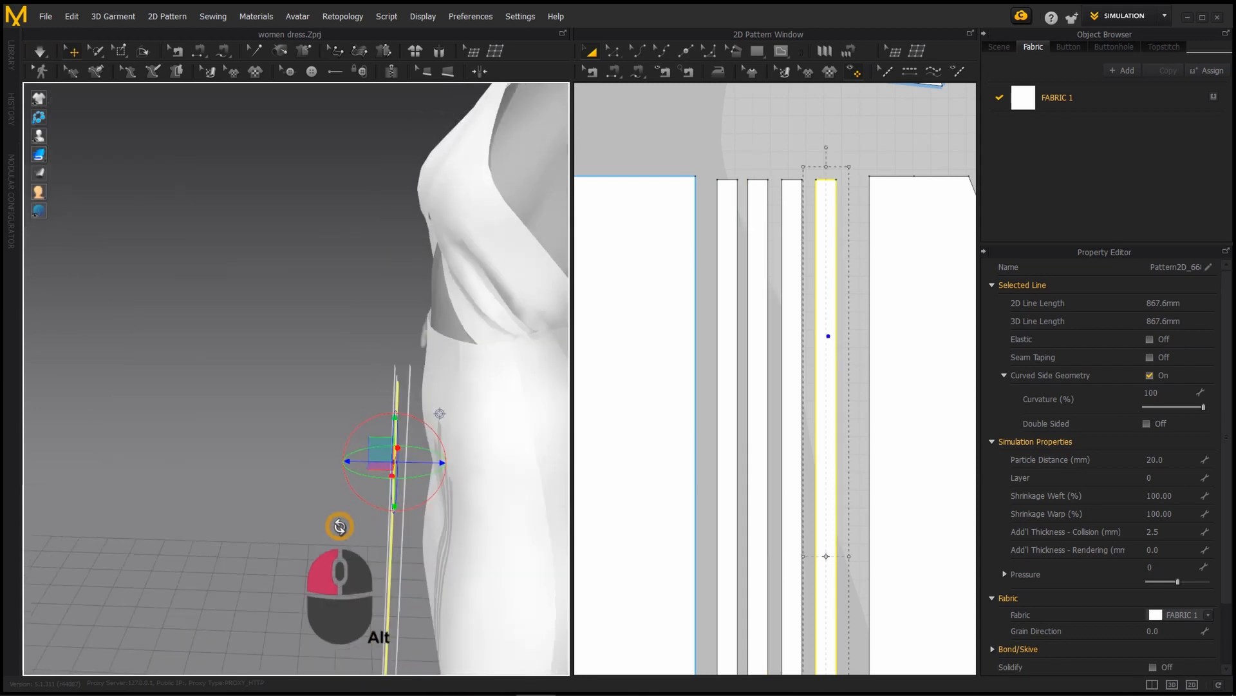
alt+drag(444, 540, 345, 518)
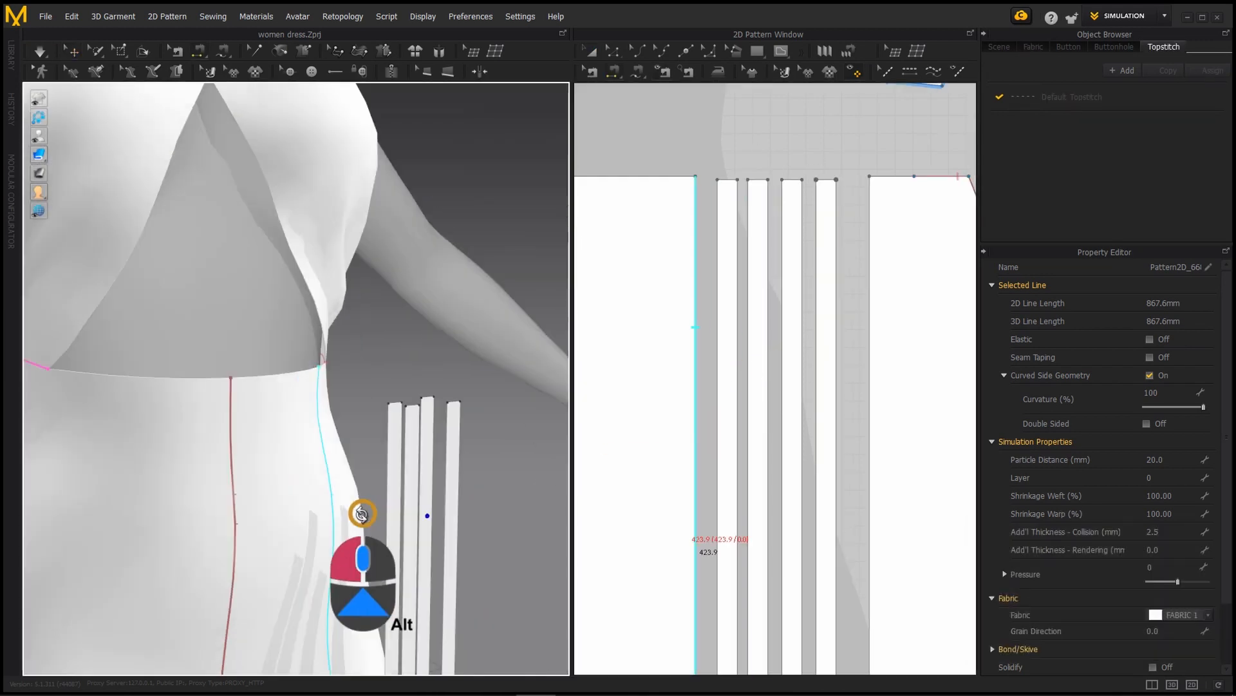
alt+drag(362, 514, 378, 512)
click(407, 454)
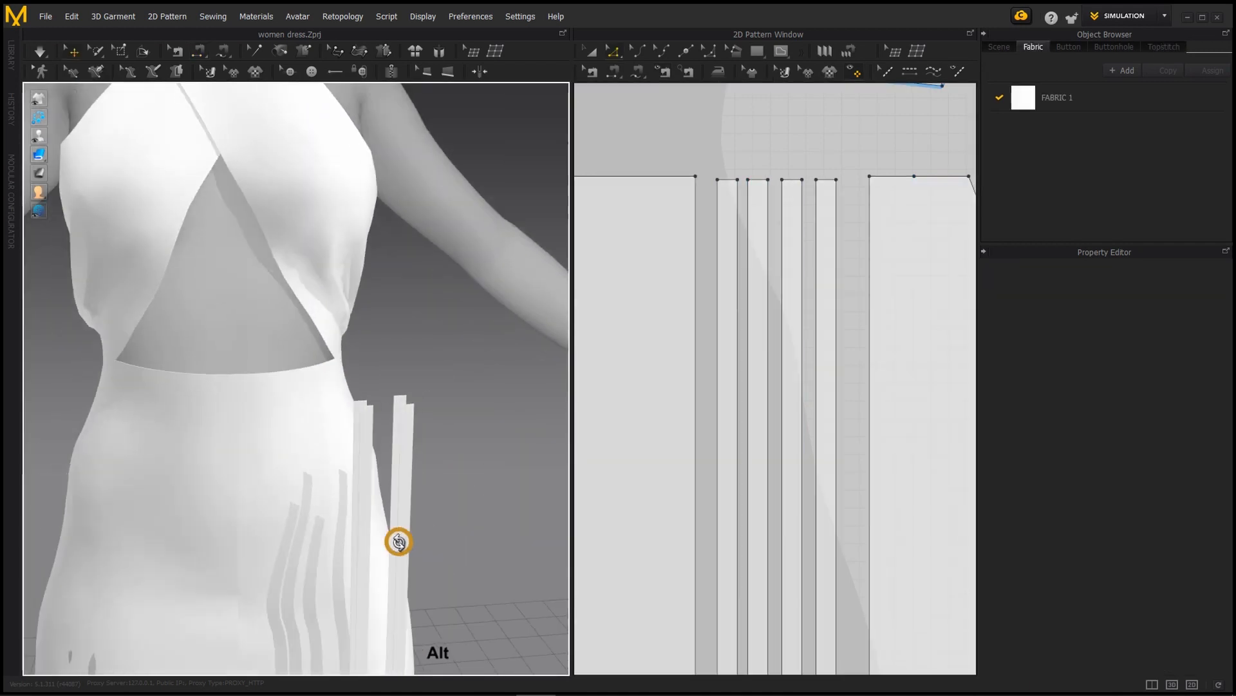
- Freeze the first and third strips in the 3D view
click(400, 543)
shift+click(405, 464)
right_click(407, 464)
click(470, 187)
alt+drag(386, 547, 411, 555)
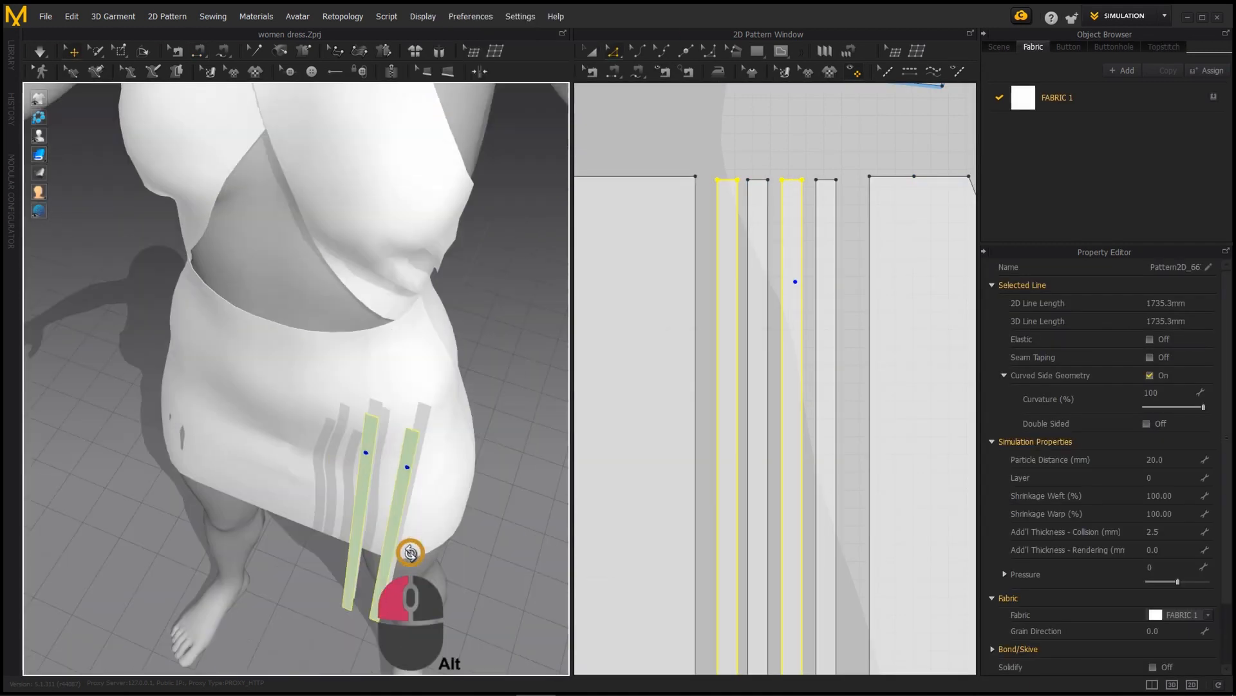
- Sew the second strip's edge nearest the centre to the cut edge of the skirt's centre part
click(364, 477)
key(n)
alt+middle_drag(335, 509, 334, 524)
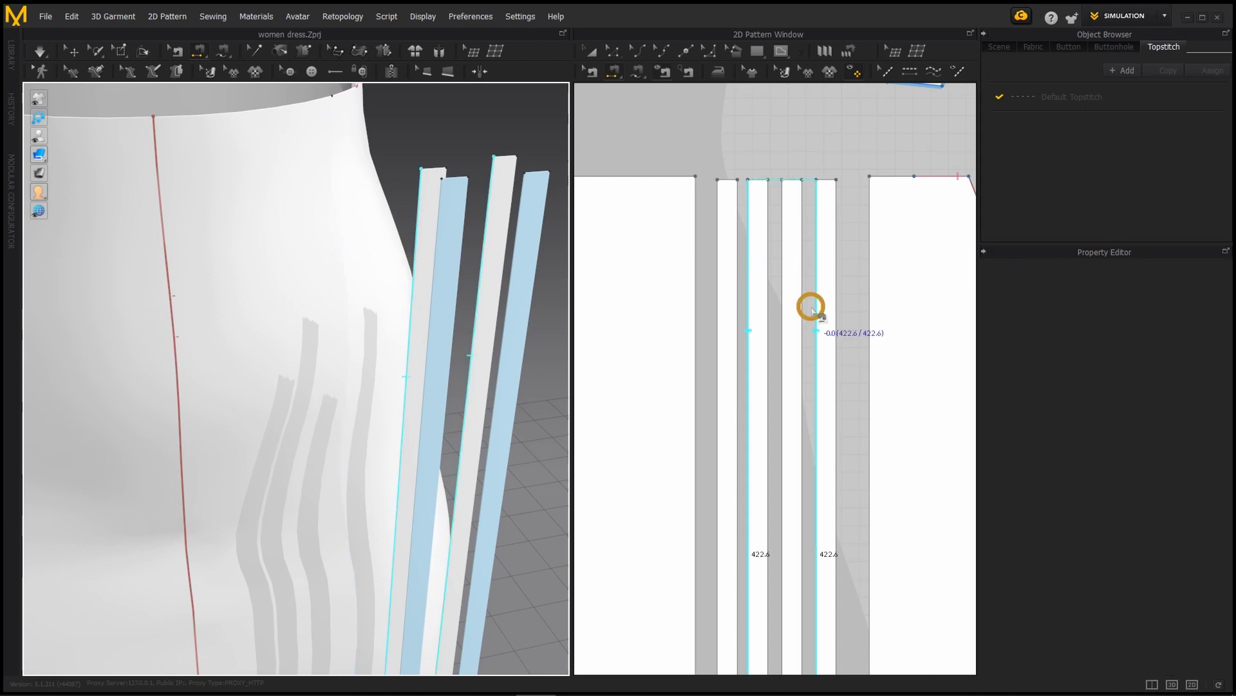
click(813, 311)
alt+drag(524, 408, 483, 400)
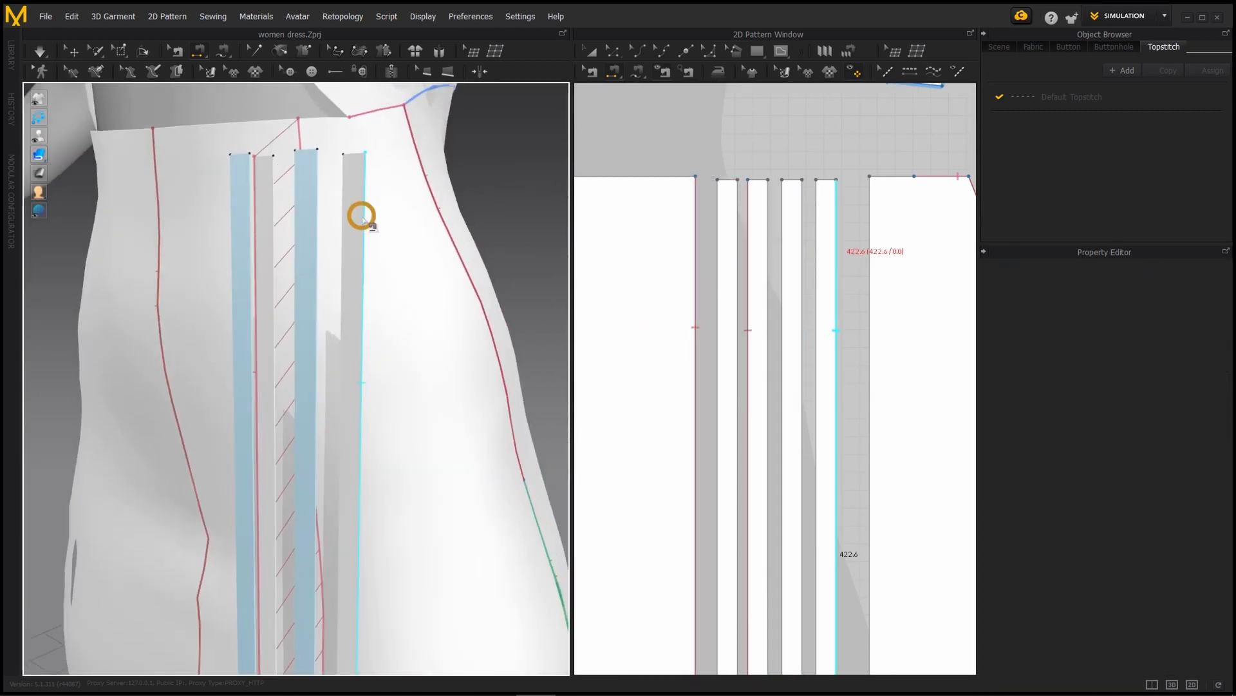
- Sew the remaining long edges of the second and fourth strips to close the gap up to the skirt's side part
click(358, 213)
alt+drag(359, 213, 514, 359)
click(276, 231)
alt+drag(277, 231, 348, 239)
click(323, 244)
- Simulate the sewn strips so they are drawn into the skirt, keeping the first and third strips frozen
scroll(329, 290, down, 4)
alt+drag(332, 296, 257, 367)
key(z)
key(space)
scroll(265, 371, down, 4)
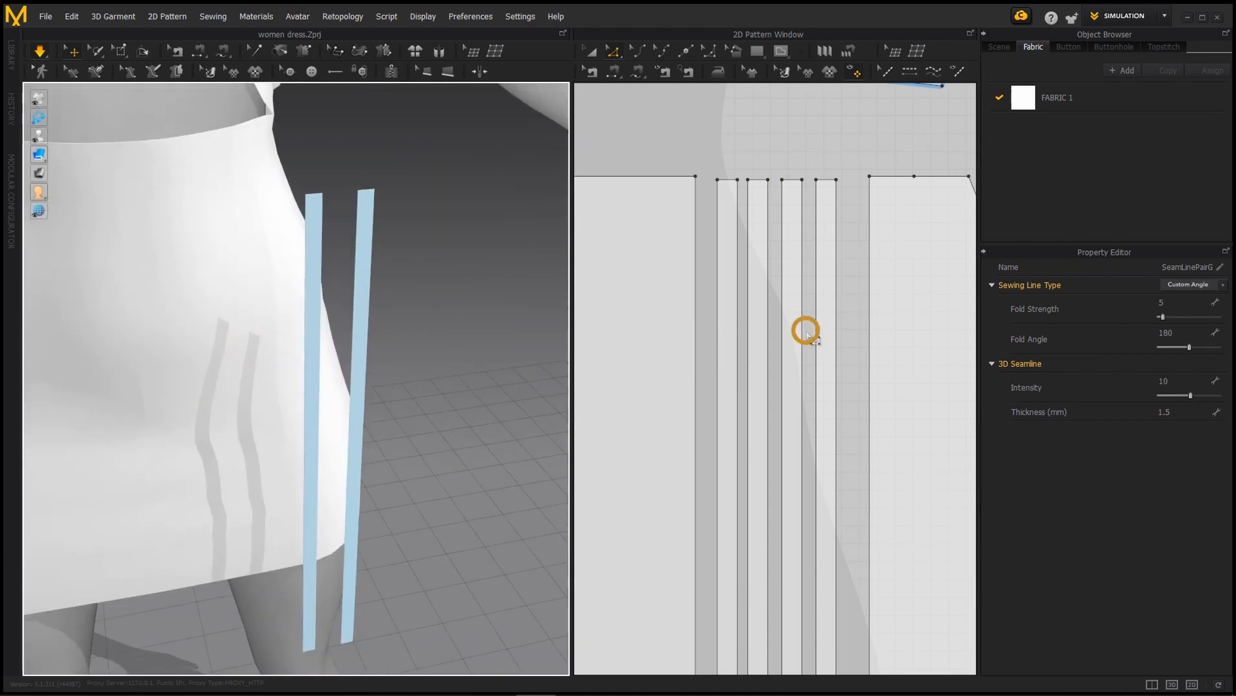
- Add a second fabric and set its color to tan
key(a)
click(1123, 70)
click(1212, 432)
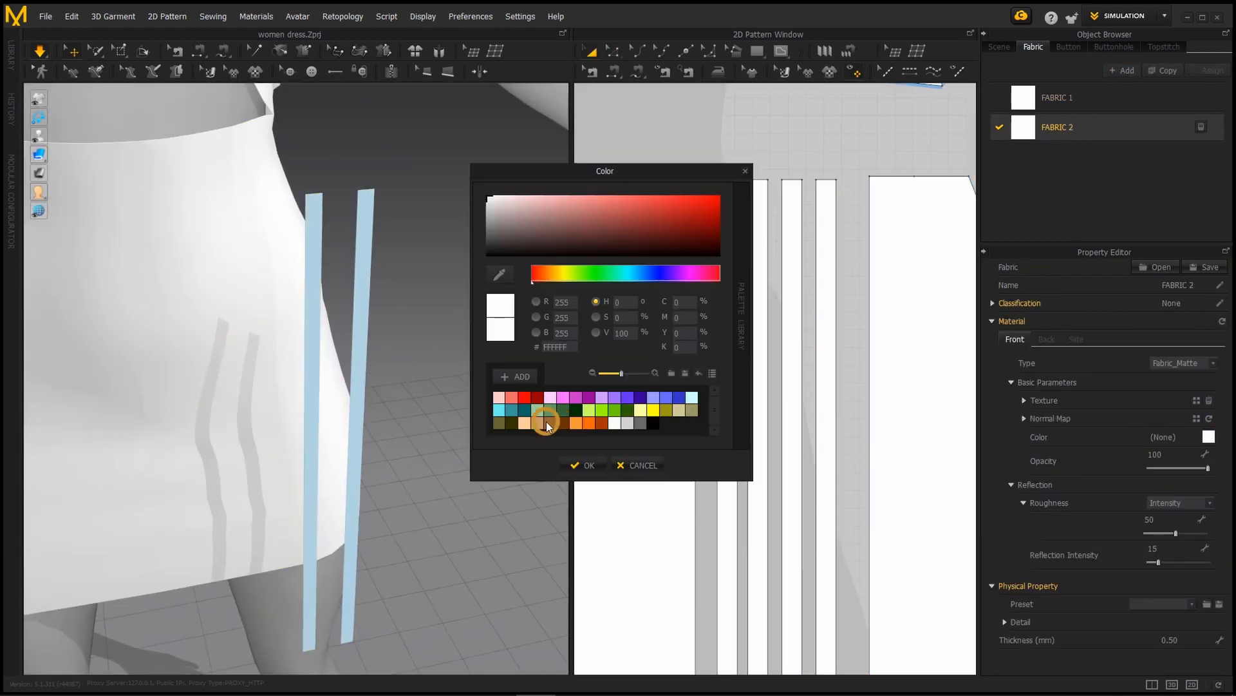
click(546, 422)
click(584, 463)
- Assign the tan fabric to the first and fourth strips
click(727, 284)
shift+click(818, 280)
click(1214, 127)
scroll(298, 438, down, 4)
alt+drag(356, 438, 496, 342)
click(788, 122)
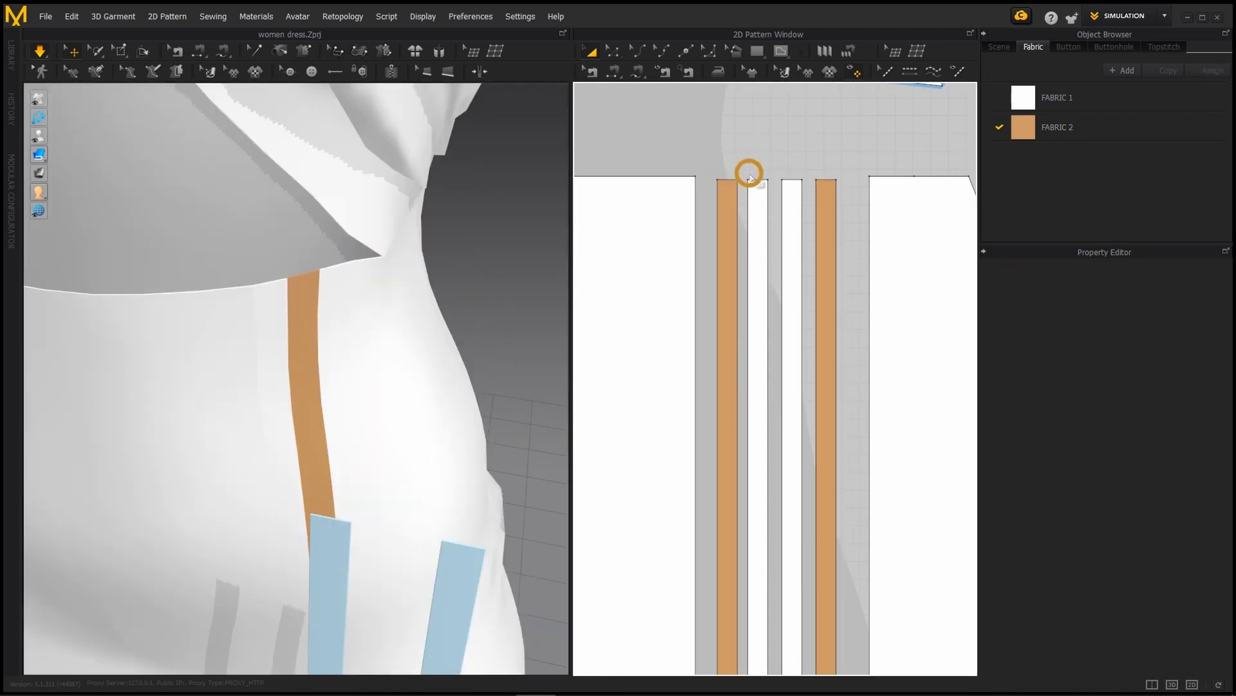
- Place a copy of a white strip between the fourth strip and the skirt's side part
scroll(750, 178, up, 5)
click(751, 291)
drag(790, 330, 825, 331)
click(770, 278)
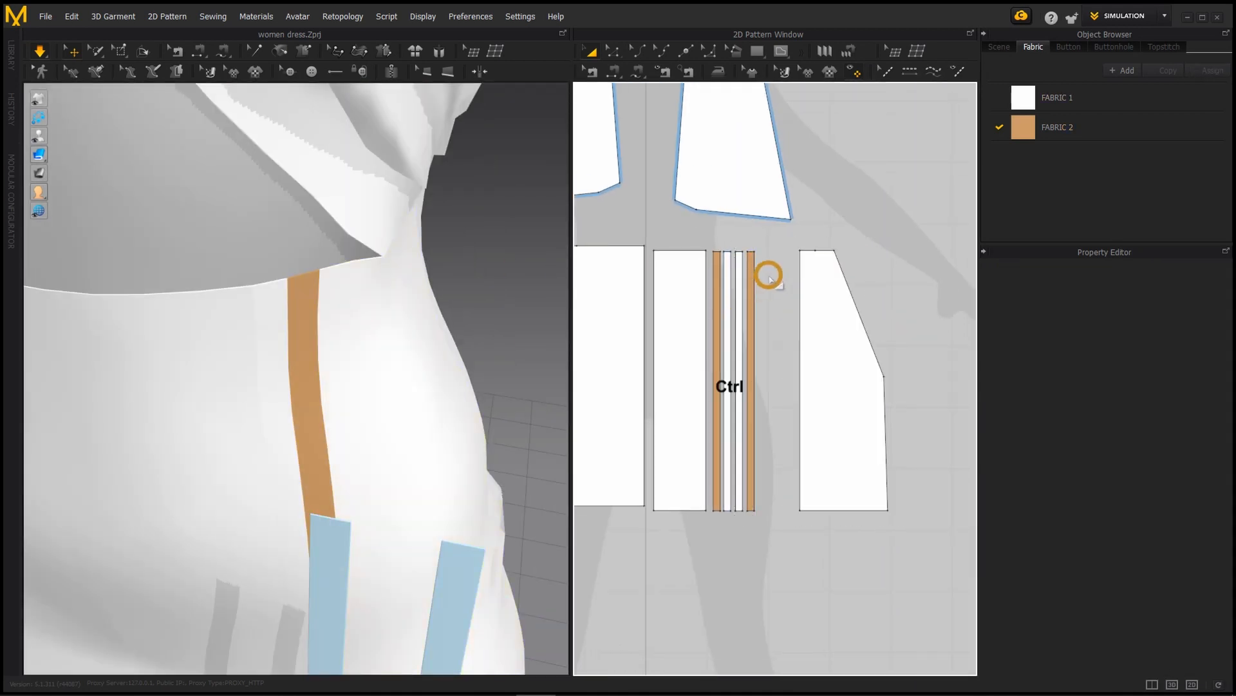
key(ctrl+v)
click(770, 378)
key(ctrl+v)
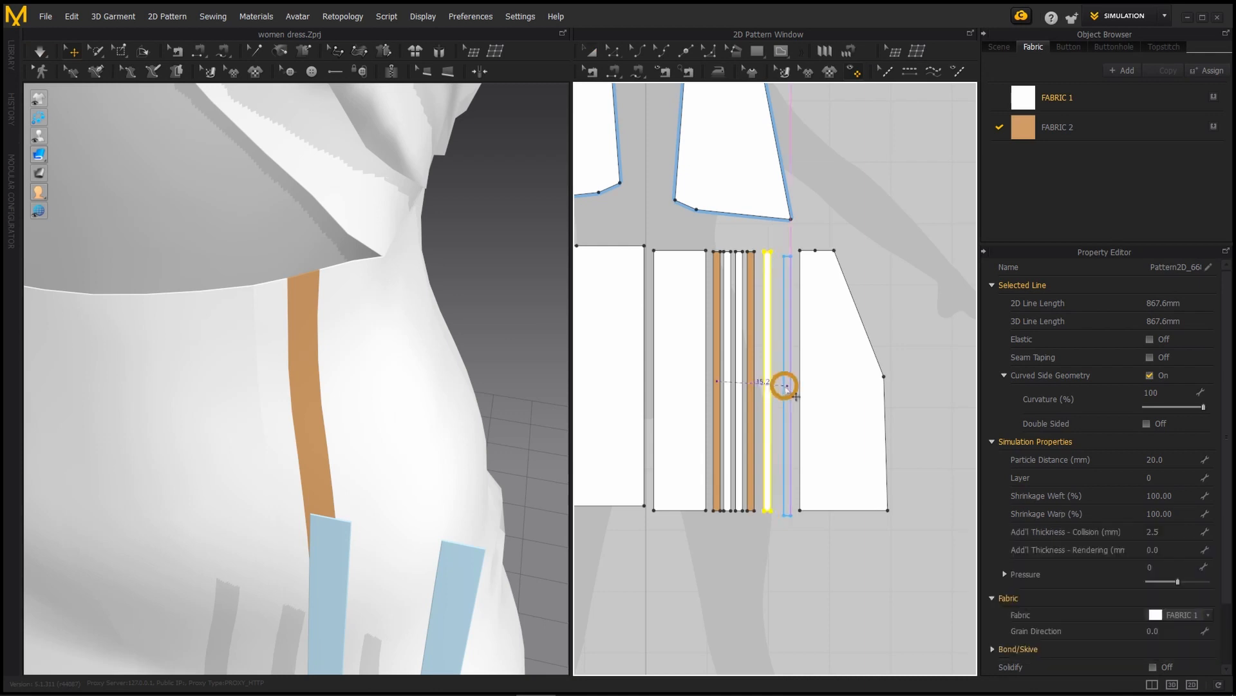
key(Escape)
- Narrow the copied strip to about half its width and duplicate it alongside
scroll(769, 294, down, 4)
drag(753, 505, 752, 505)
middle_drag(773, 421, 771, 412)
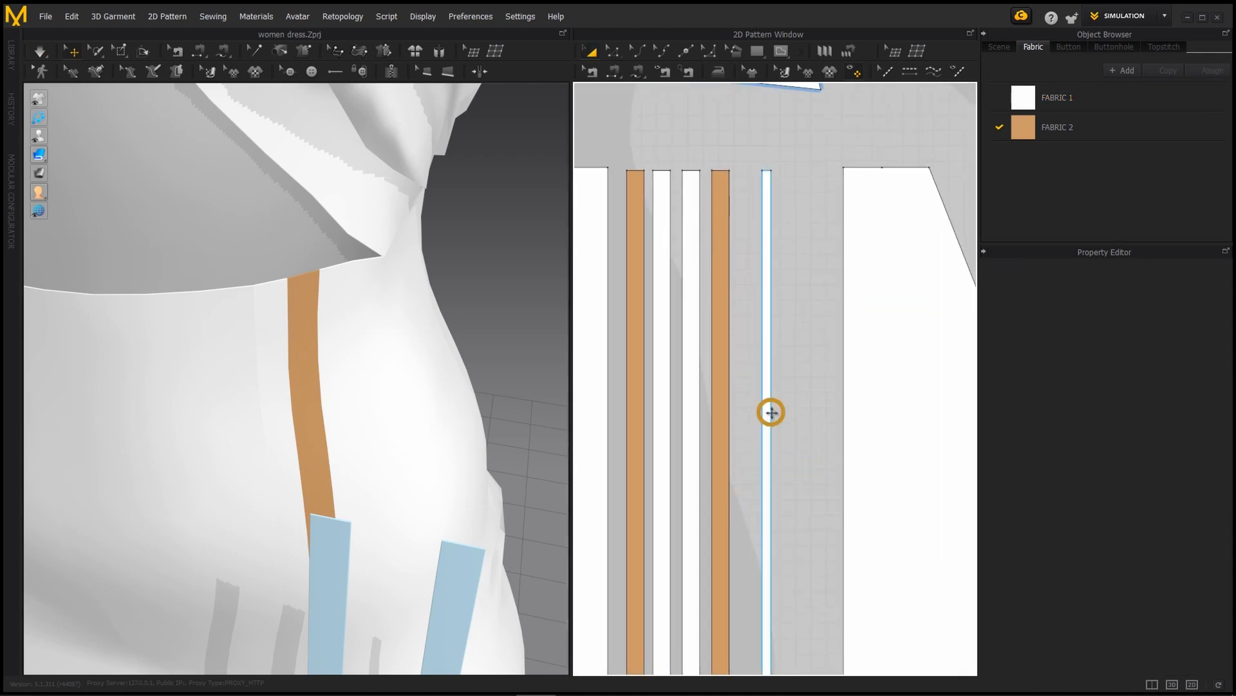
click(768, 392)
key(ctrl+c)
key(ctrl+v)
click(795, 389)
- Narrow both new thin strips further together
scroll(420, 513, up, 3)
middle_drag(478, 528, 426, 415)
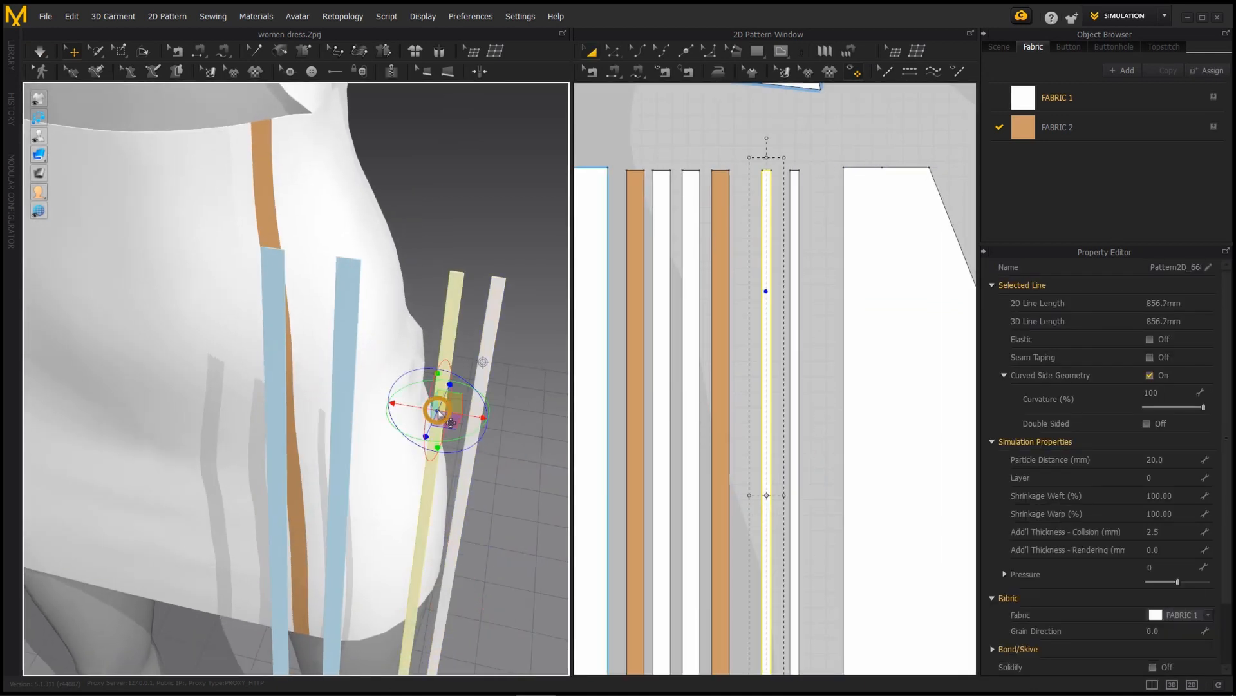
shift+click(797, 395)
drag(758, 494, 766, 495)
click(817, 144)
- Move the first thin strip in 3D so it sits in front of the skirt's strip inset
click(781, 298)
right_drag(508, 432, 473, 424)
drag(471, 421, 277, 419)
right_drag(477, 460, 405, 509)
drag(405, 533, 386, 552)
- Move the second thin strip in 3D beside the first, close in front of the strip inset
click(436, 469)
drag(403, 474, 232, 480)
alt+drag(225, 470, 415, 312)
alt+drag(425, 378, 335, 380)
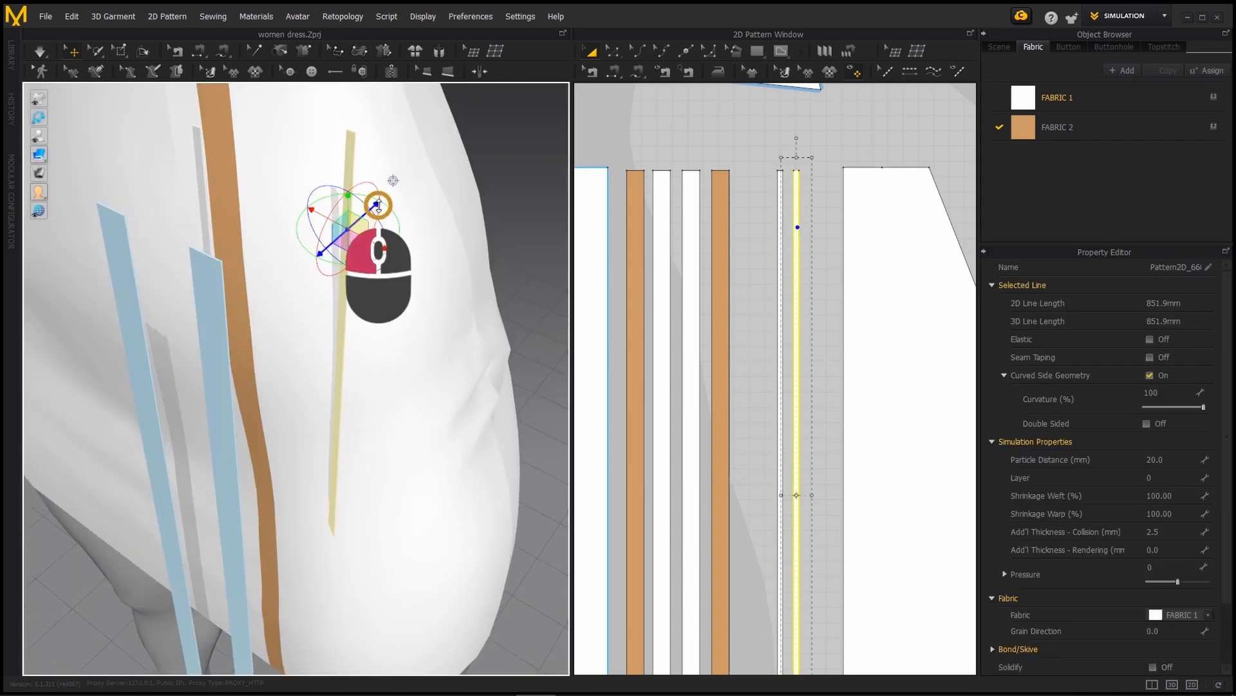
drag(378, 204, 354, 226)
mouse_move(354, 257)
alt+mouse_down()
mouse_move(413, 251)
mouse_move(357, 265)
alt+mouse_up()
alt+drag(387, 277, 476, 335)
- Draw a horizontal internal line about 4.7 mm long near the top of the first strip
key(z)
scroll(749, 159, up, 5)
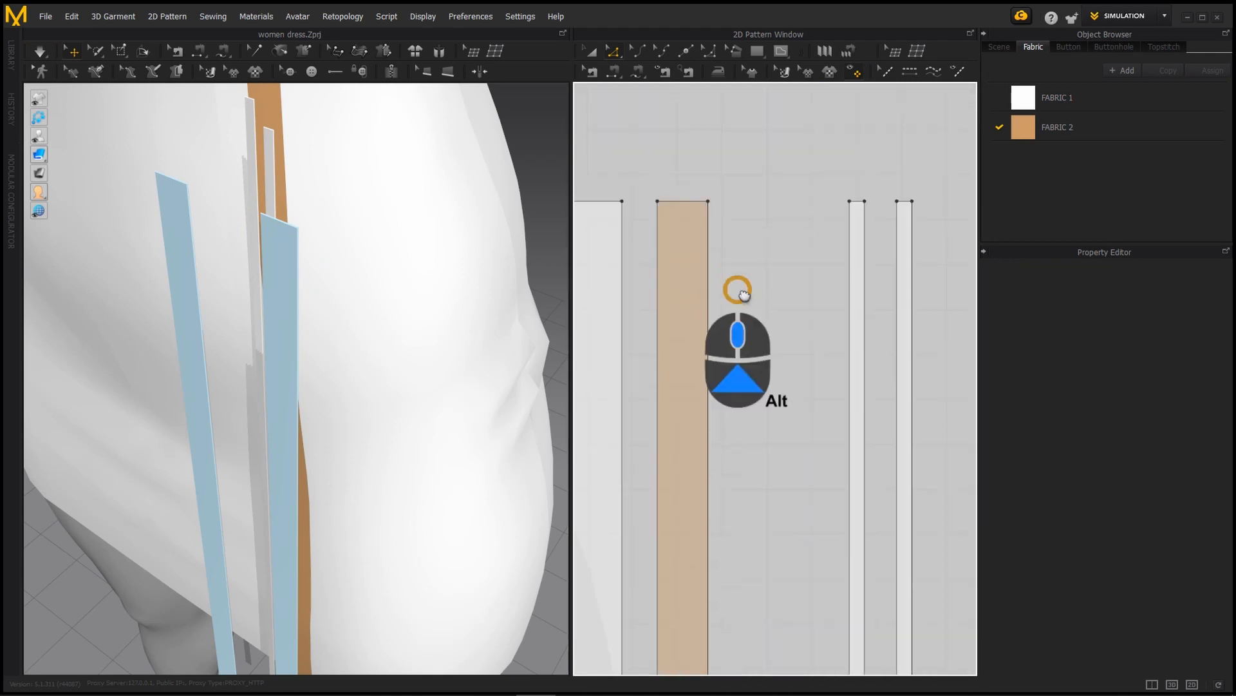
alt+middle_drag(738, 289, 806, 321)
click(780, 51)
scroll(655, 245, down, 4)
alt+middle_drag(679, 290, 797, 316)
alt+scroll(705, 267, up, 7)
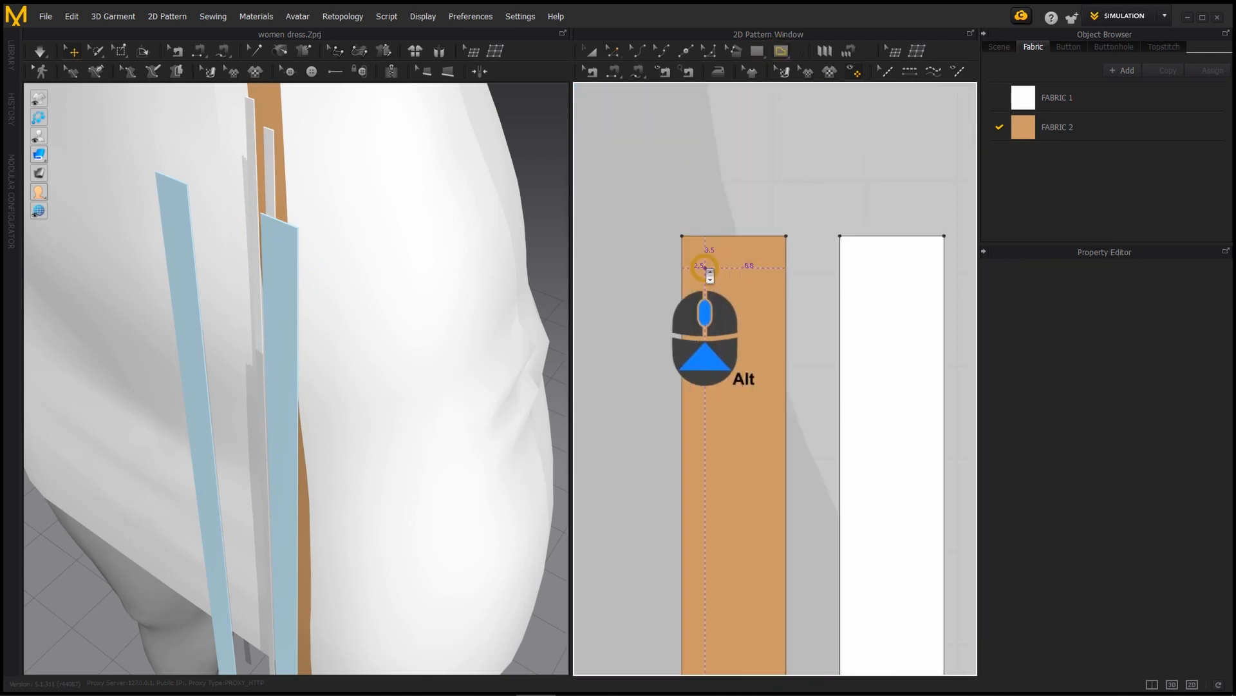
key(Return)
- Draw a horizontal internal line about 4.6 mm long near the top of the fourth strip
scroll(754, 325, down, 5)
alt+middle_drag(825, 389, 747, 387)
scroll(762, 362, up, 4)
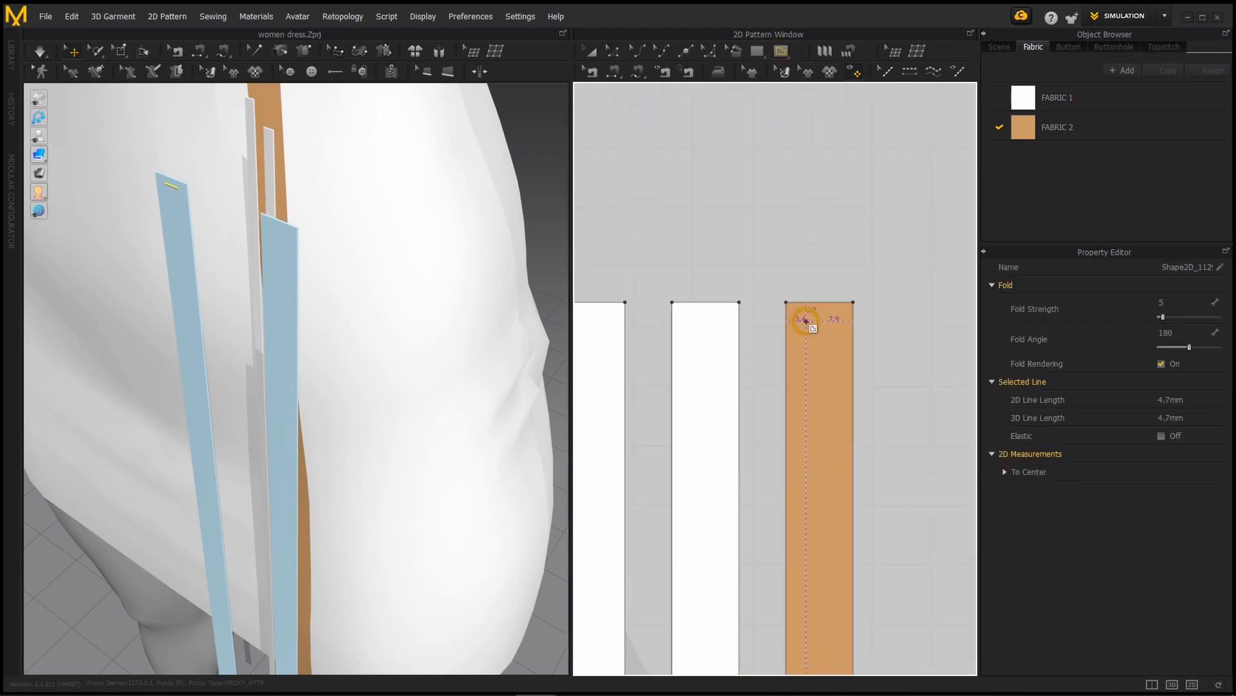
double_click(835, 321)
scroll(825, 430, down, 6)
alt+middle_drag(807, 442, 827, 432)
- Check in the 3D view which part of the inset the fourth strip and its internal line occupy
key(n)
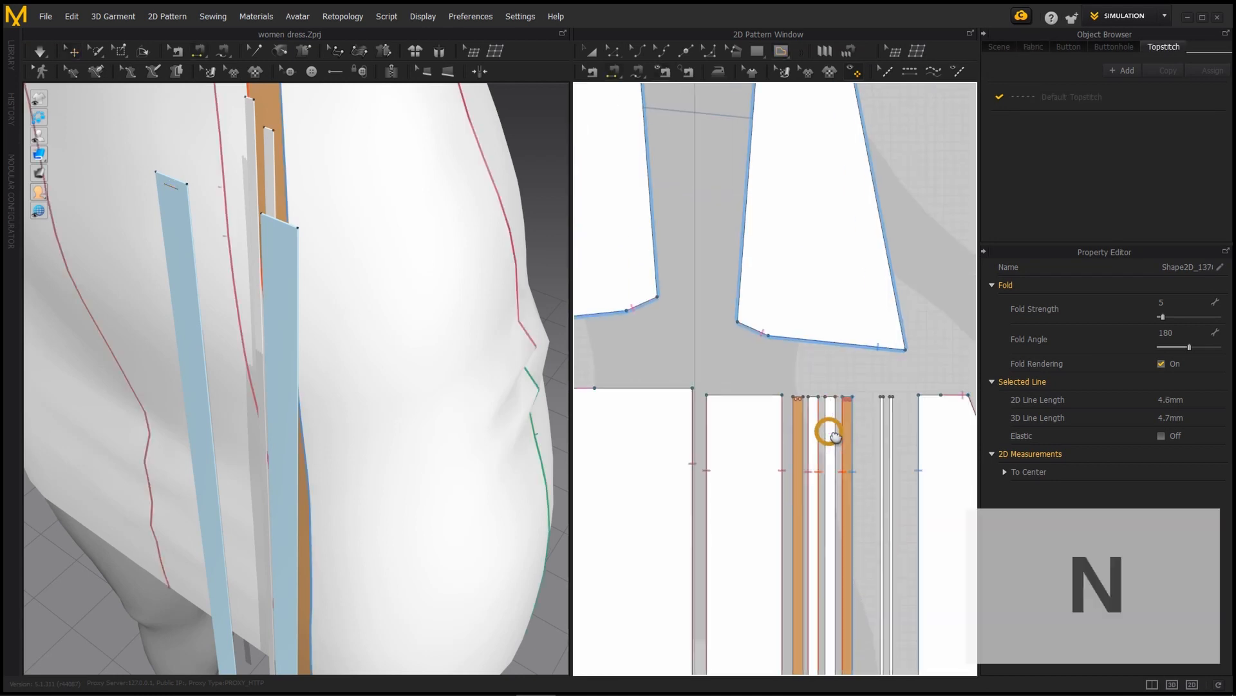
click(842, 444)
alt+drag(276, 335, 405, 328)
click(853, 451)
alt+drag(322, 341, 197, 348)
alt+middle_drag(325, 414, 324, 510)
key(a)
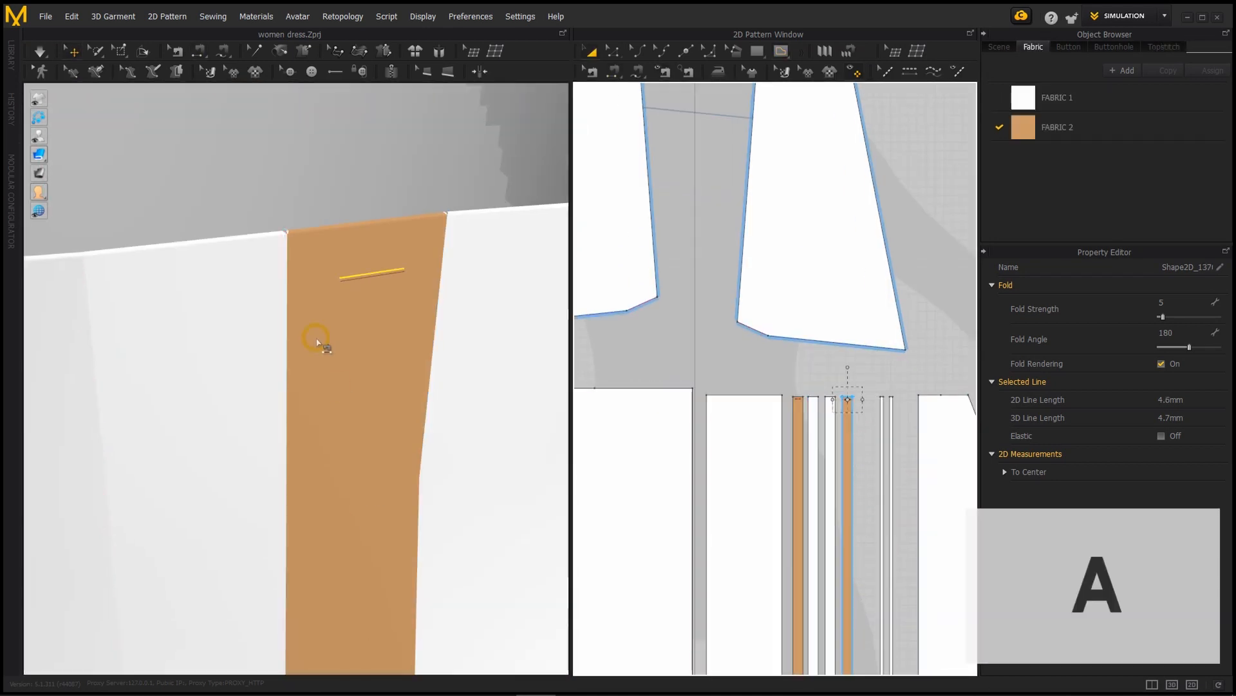
click(320, 309)
alt+drag(294, 354, 221, 356)
alt+middle_drag(781, 485, 767, 404)
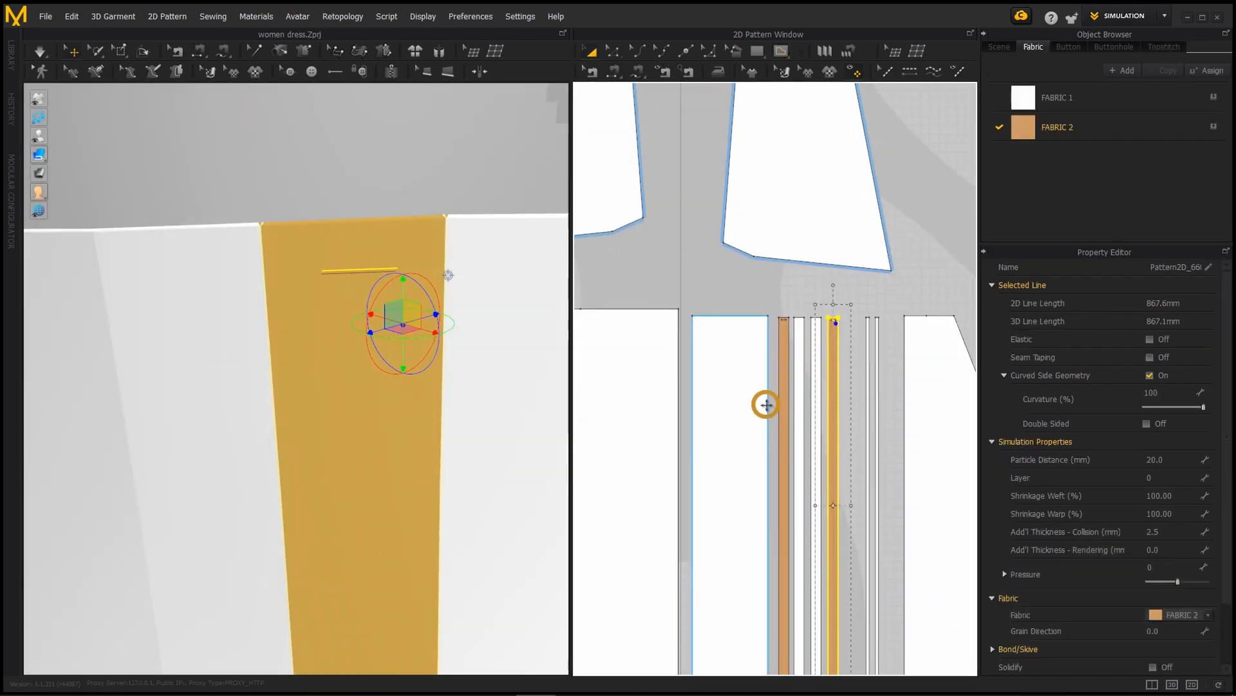
- Select the third and second strips in turn to identify their places in the 3D view
scroll(296, 379, up, 5)
scroll(906, 472, down, 4)
click(751, 464)
scroll(456, 468, down, 5)
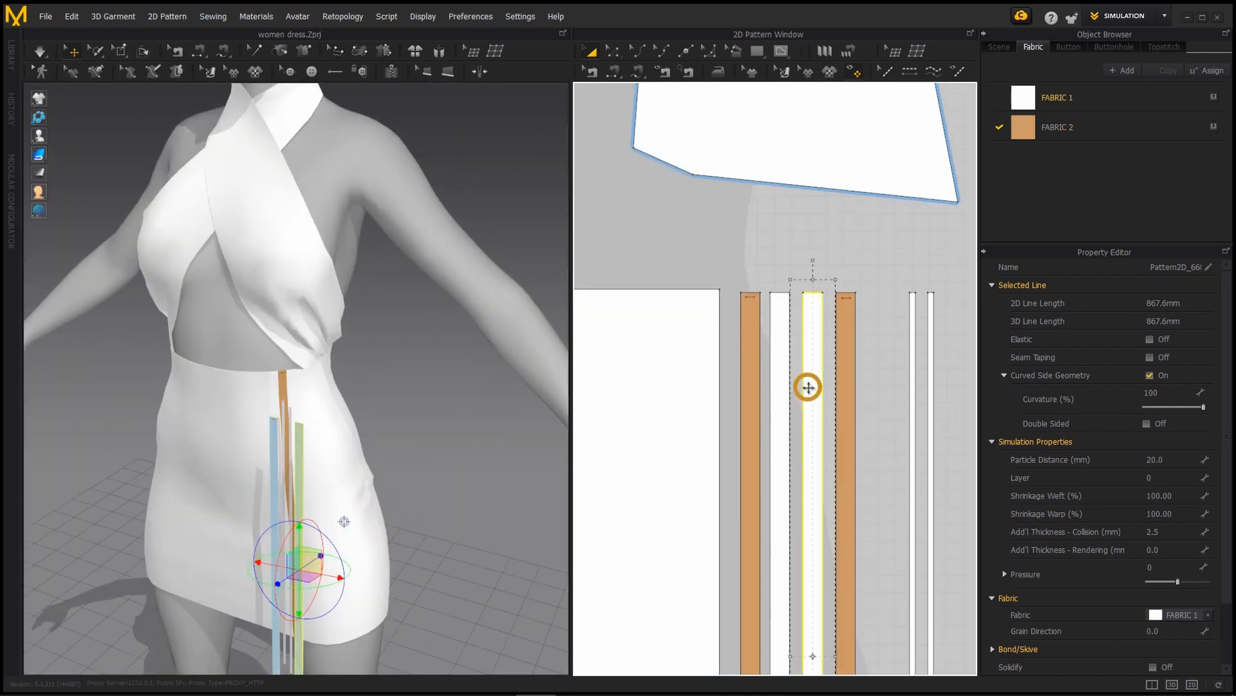
click(780, 393)
scroll(451, 473, down, 3)
alt+drag(428, 473, 489, 477)
scroll(283, 444, up, 5)
alt+drag(257, 469, 183, 466)
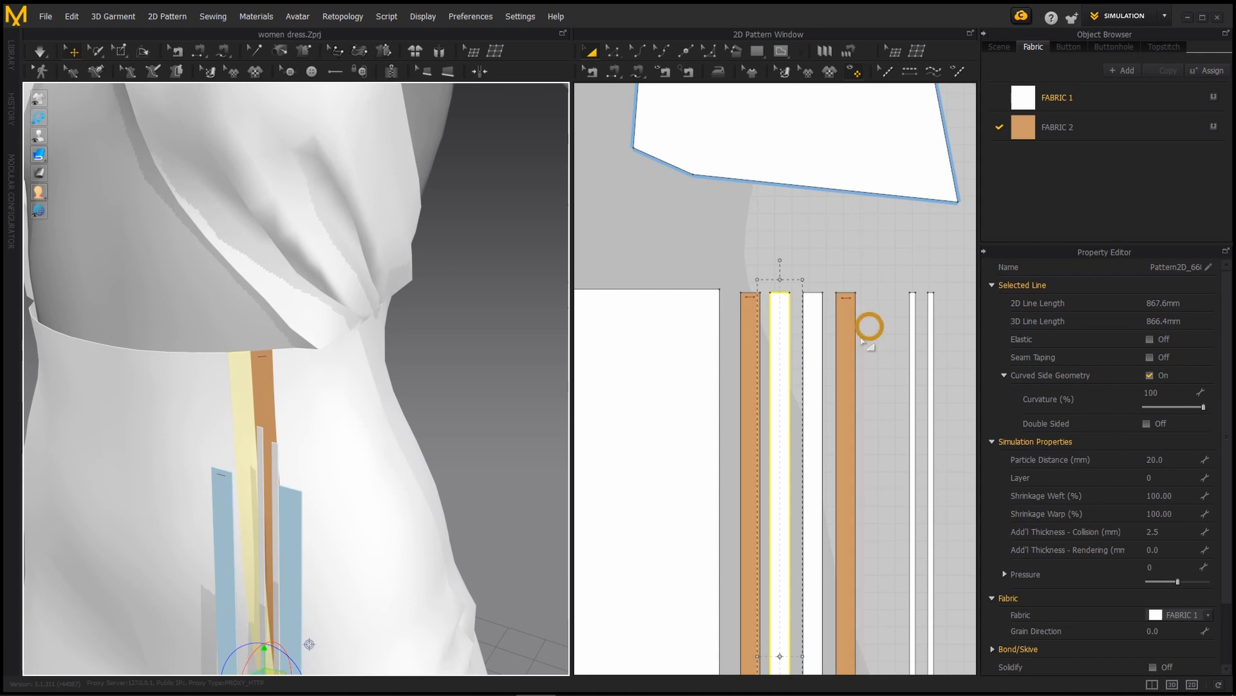
- Make the second strip tan and the fourth white, and move the fourth strip's internal line onto the second
scroll(852, 321, up, 5)
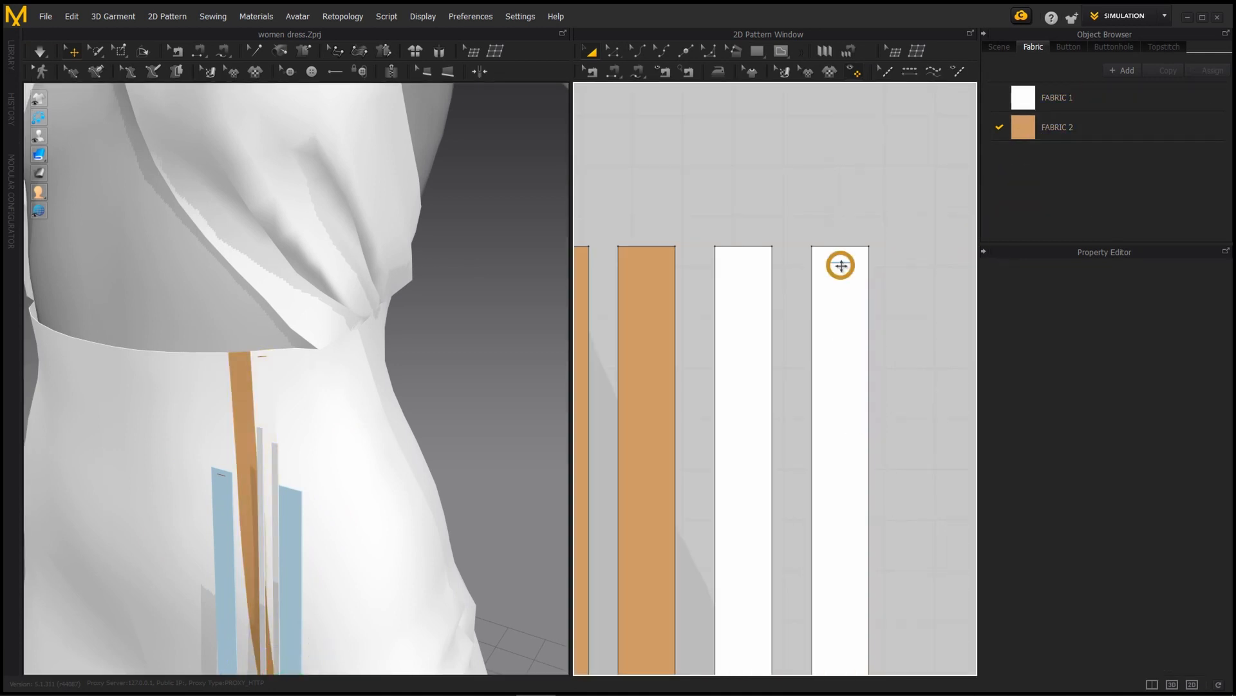
click(939, 294)
scroll(290, 396, up, 5)
scroll(289, 396, down, 5)
alt+drag(290, 397, 360, 393)
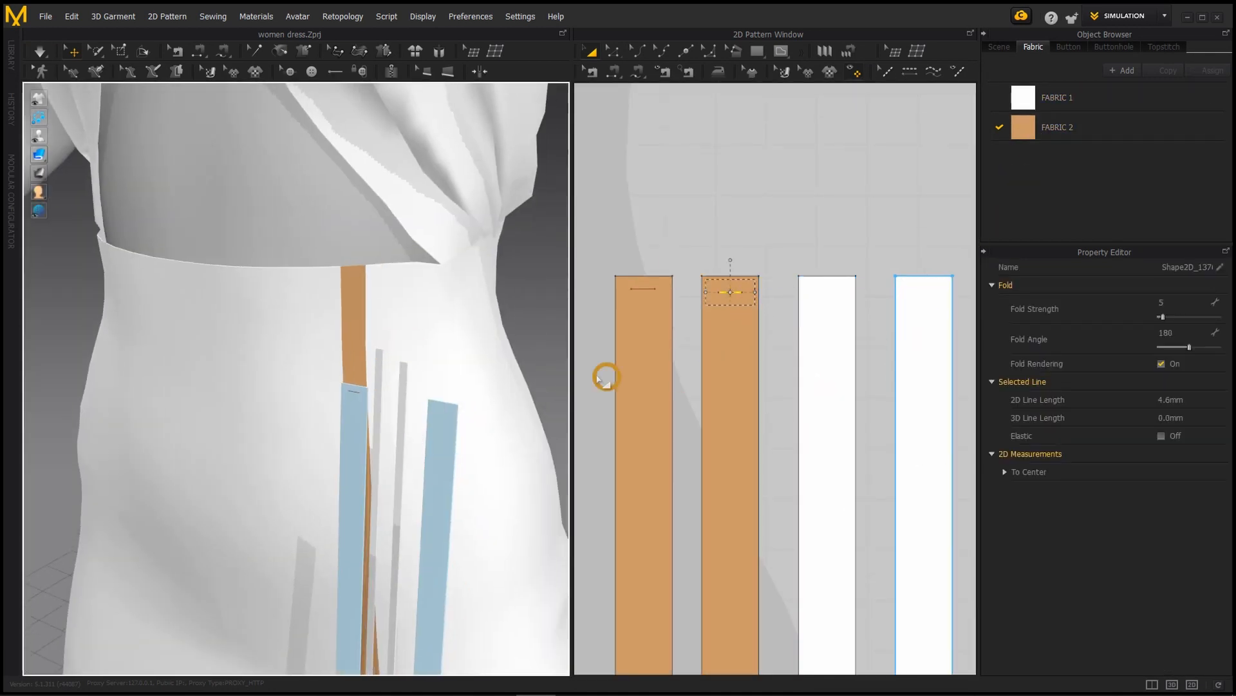
- Select the second and fourth strips in turn to compare their positions on the skirt
scroll(290, 322, down, 4)
alt+drag(193, 251, 123, 219)
click(822, 378)
click(344, 344)
scroll(309, 402, up, 4)
alt+drag(309, 405, 366, 454)
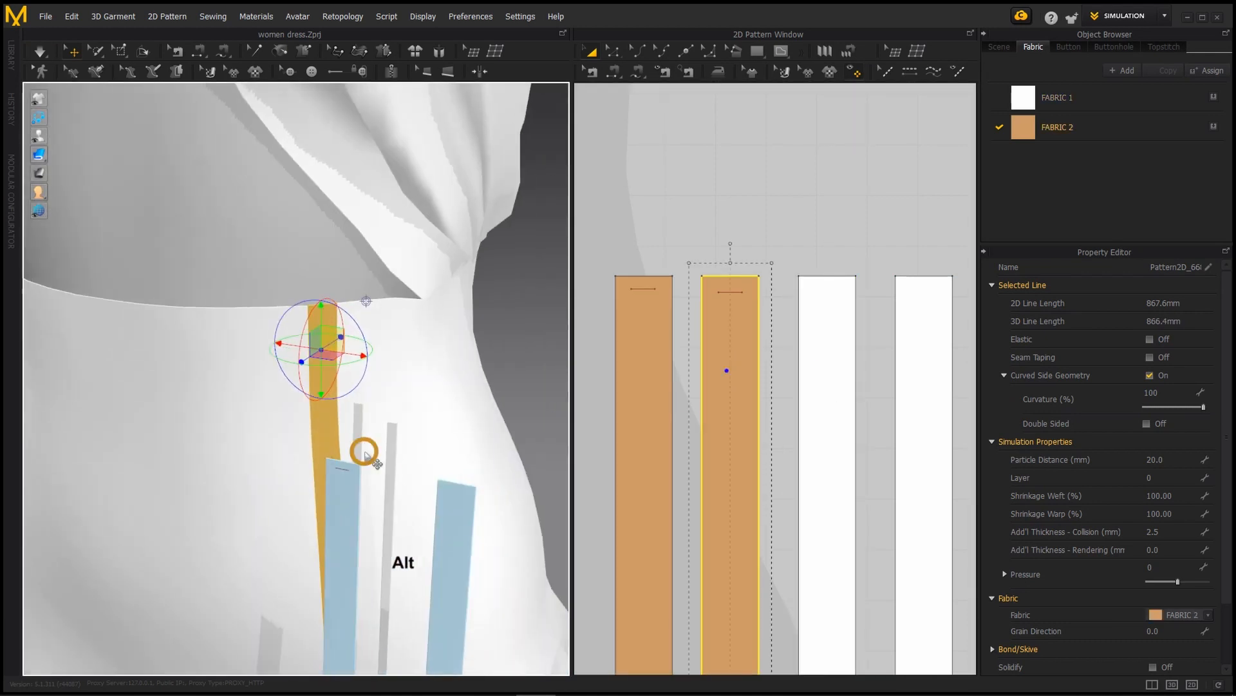
click(926, 384)
scroll(901, 419, down, 4)
alt+middle_drag(898, 425, 847, 400)
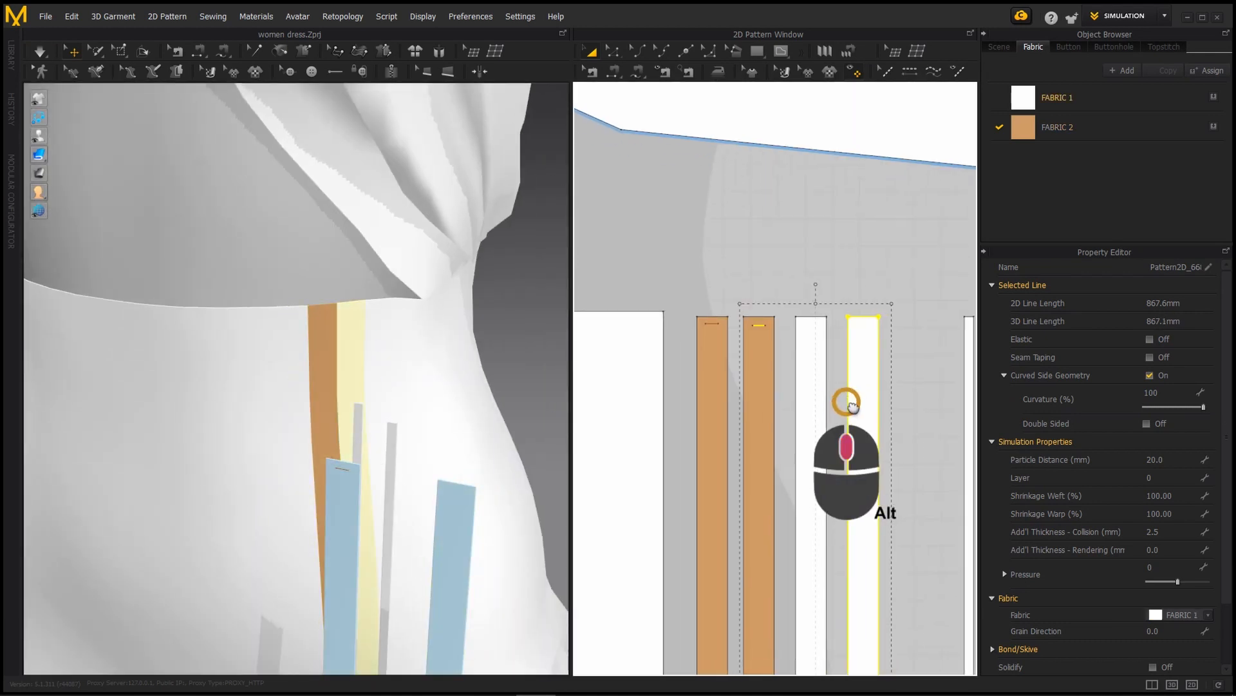
- Assign the tan fabric to both the fourth and the second strips
alt+drag(399, 368, 322, 393)
alt+drag(426, 434, 386, 381)
click(219, 337)
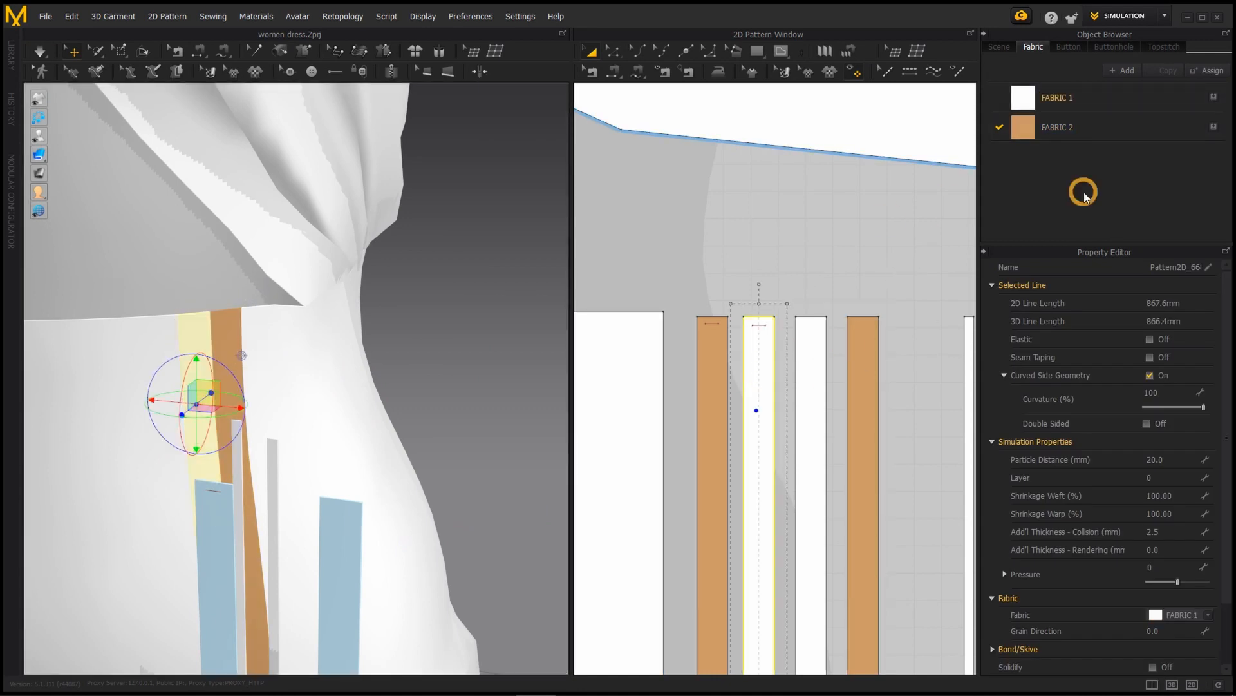
drag(758, 369, 758, 370)
scroll(171, 378, up, 3)
alt+drag(172, 378, 309, 386)
click(323, 340)
click(388, 416)
- Return the first strip to the white fabric and remove its short internal line
click(720, 378)
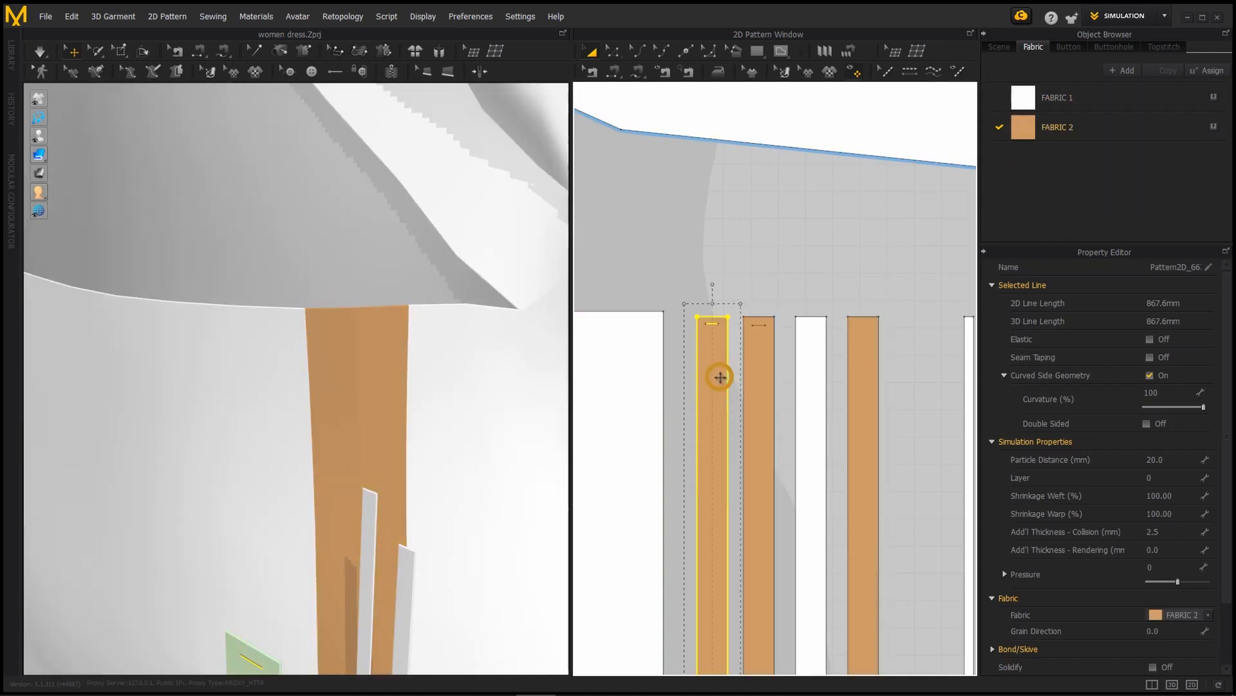
key(ctrl+z)
click(757, 379)
click(712, 323)
scroll(722, 329, up, 4)
middle_drag(722, 329, 664, 331)
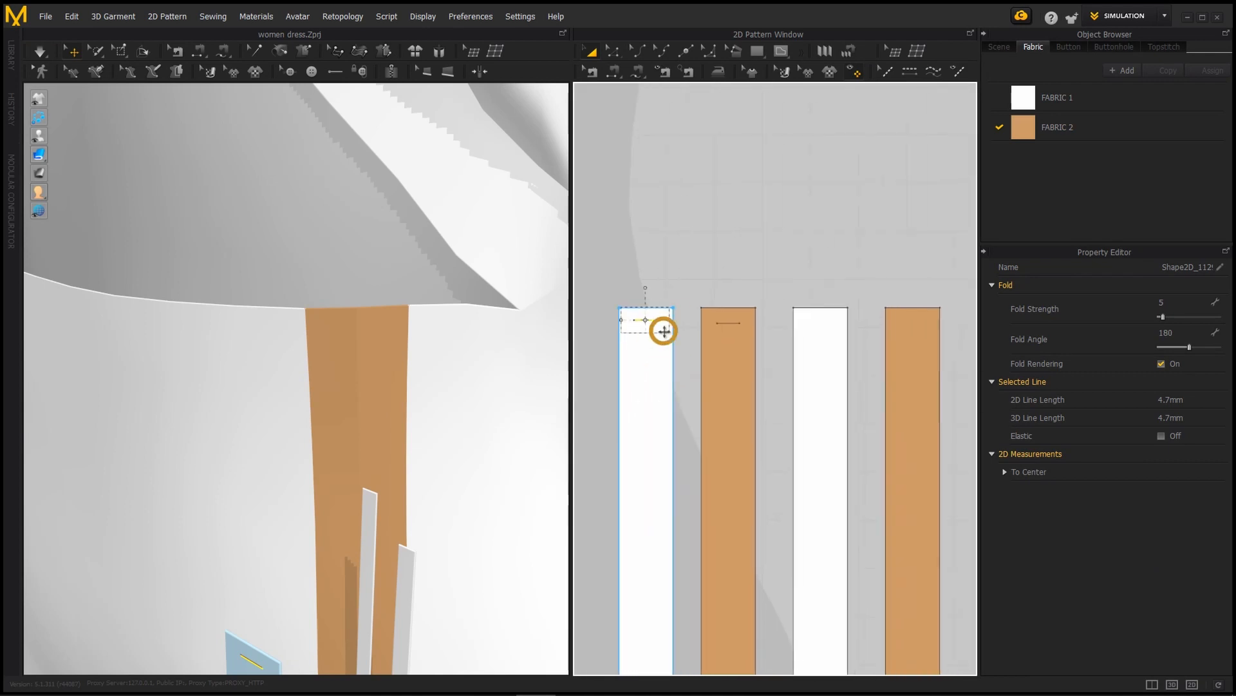
- Draw a horizontal internal line about 5 mm long near the top of the fourth strip
click(345, 385)
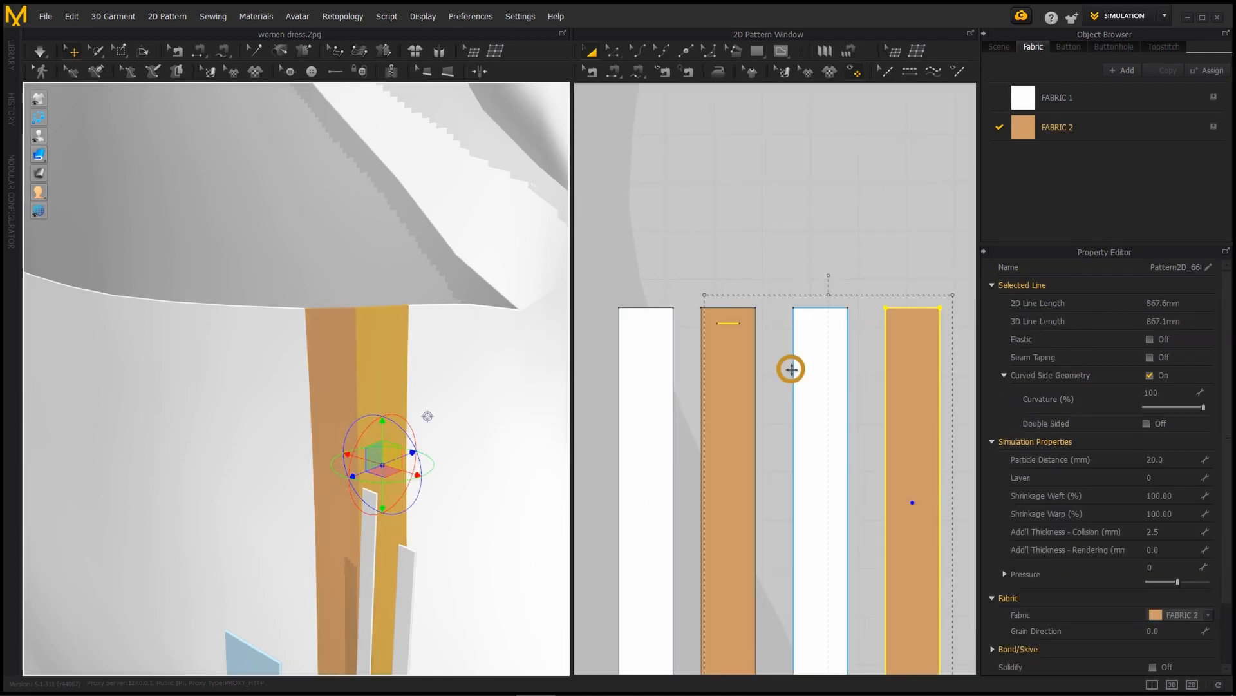
click(866, 358)
alt+middle_drag(897, 345, 800, 359)
scroll(801, 359, down, 3)
scroll(821, 358, up, 5)
click(781, 51)
scroll(842, 343, down, 3)
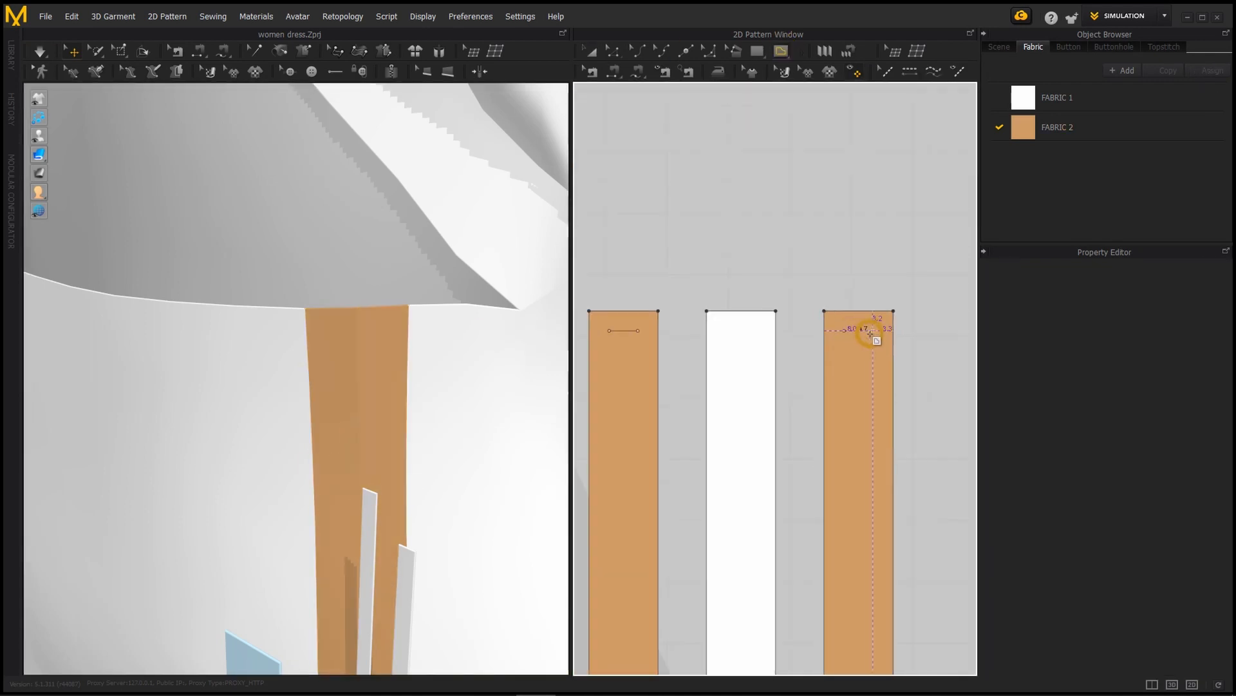
scroll(840, 391, down, 3)
- Replace the second strip's short internal line with a newly drawn horizontal one near its top edge
key(n)
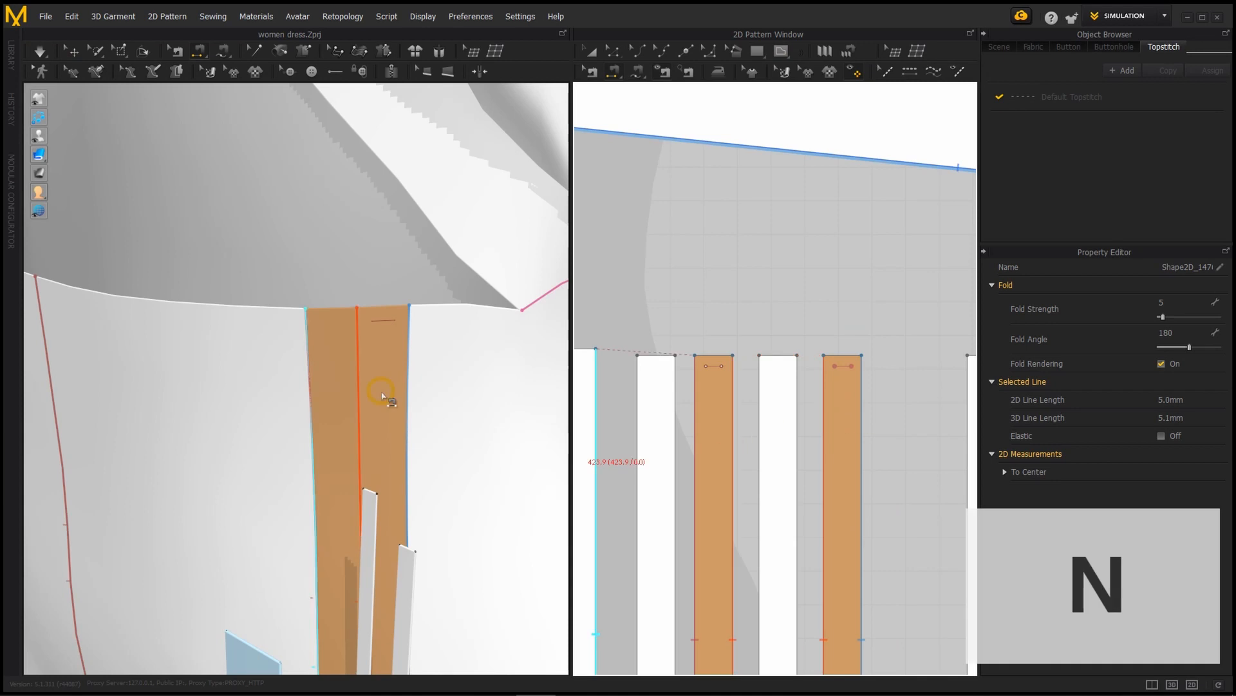
key(a)
click(714, 390)
click(714, 366)
alt+drag(380, 309, 331, 356)
click(402, 463)
alt+drag(401, 463, 618, 464)
scroll(713, 403, up, 5)
click(712, 301)
key(Delete)
key(g)
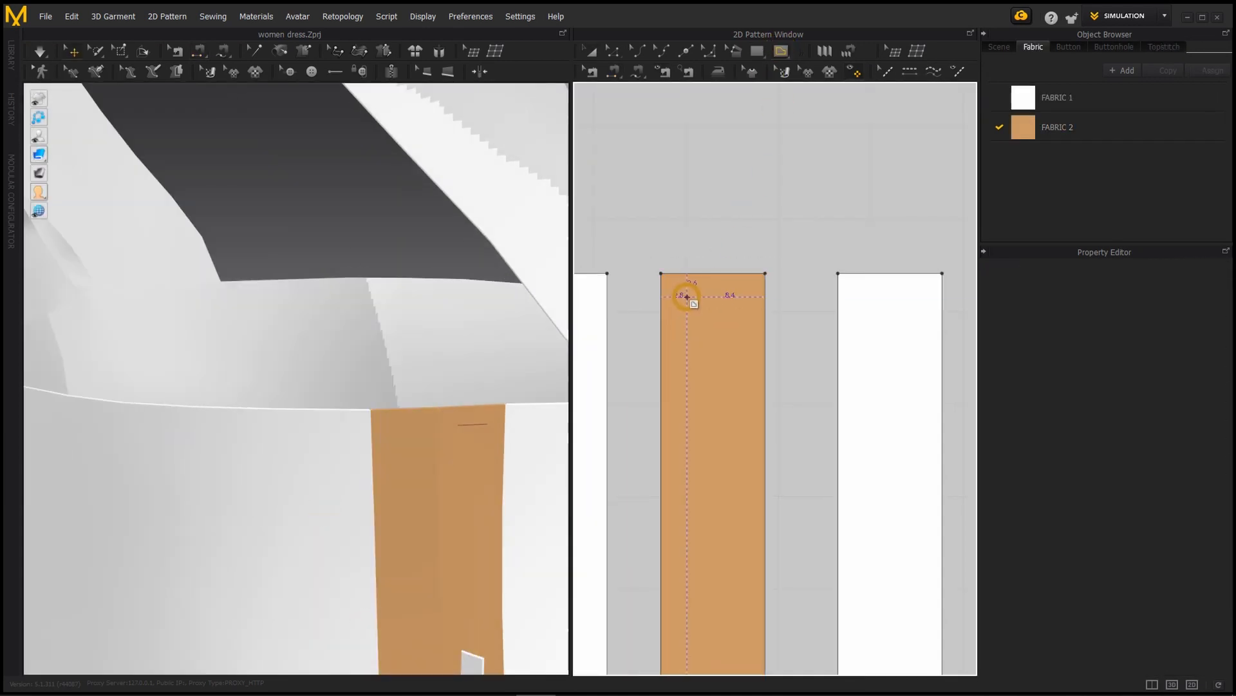
shift+double_click(735, 296)
key(a)
- Sew the top edges of the two thin strips to the short internal lines on the tan strips
key(n)
alt+drag(483, 425, 391, 511)
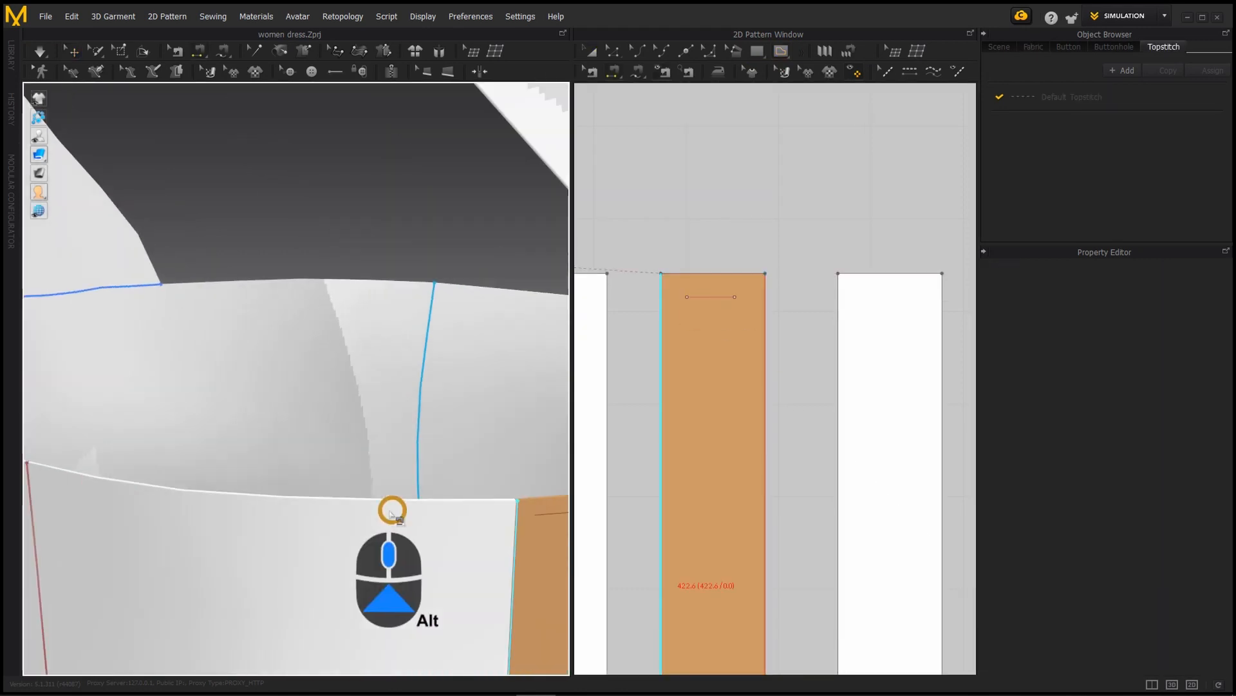
alt+middle_drag(391, 511, 328, 409)
scroll(327, 409, down, 4)
alt+drag(330, 412, 422, 446)
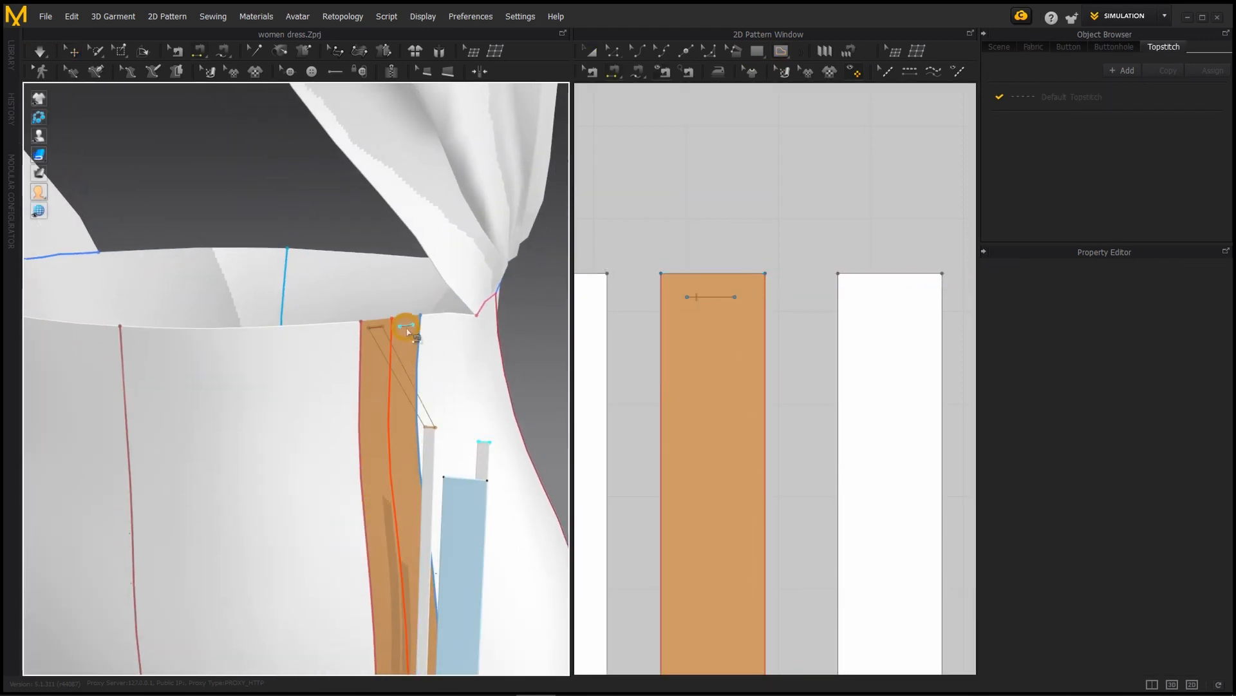
- Reverse the sewing between a thin strip's top edge and its internal line
scroll(404, 334, up, 8)
alt+middle_drag(404, 334, 311, 354)
key(b)
right_click(320, 329)
click(381, 377)
- Simulate the garment so the thin strips are drawn onto the tan strips
scroll(381, 380, down, 10)
alt+scroll(304, 349, up, 5)
alt+drag(304, 354, 265, 411)
alt+scroll(265, 411, down, 2)
key(space)
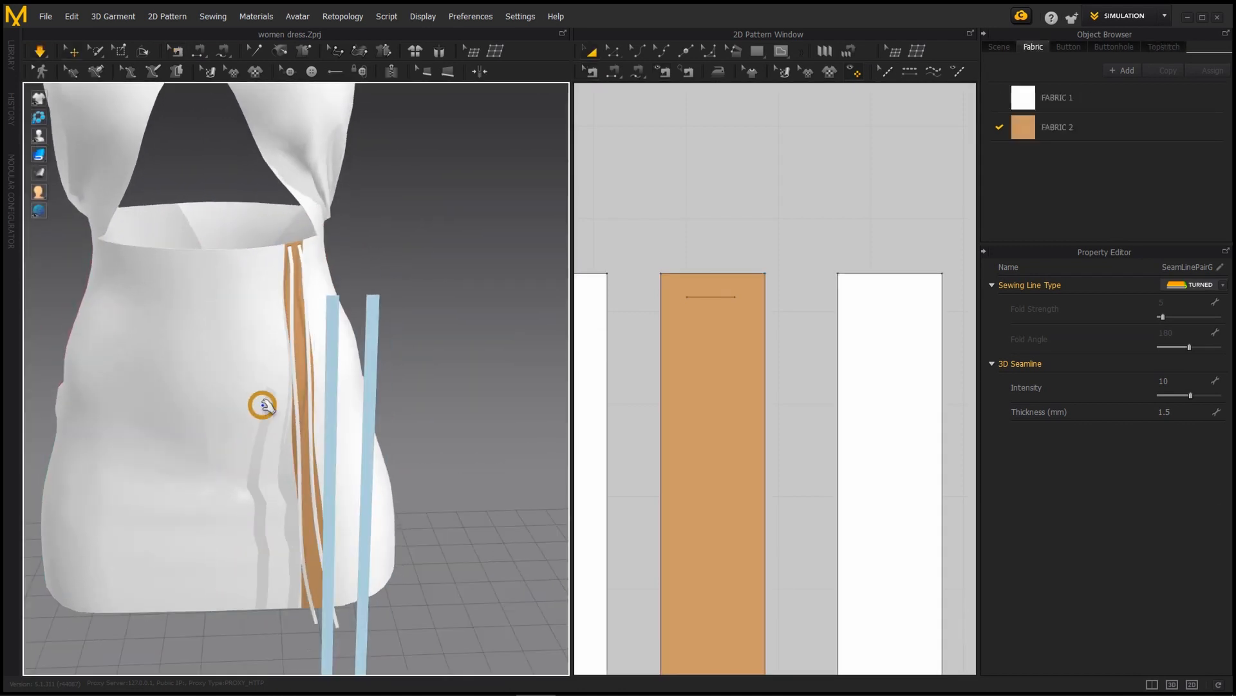
alt+middle_drag(264, 406, 224, 401)
alt+scroll(225, 401, down, 3)
scroll(256, 555, down, 6)
alt+drag(241, 528, 281, 455)
scroll(284, 452, up, 5)
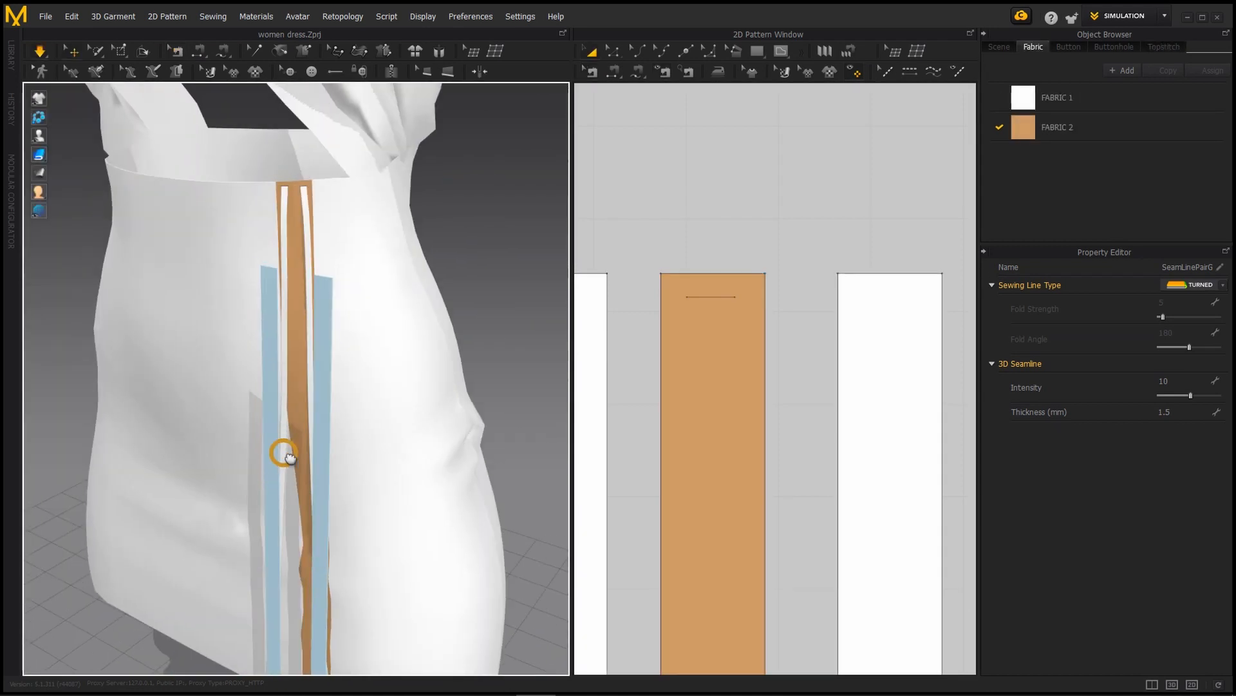
- Lengthen both thin strips well below the skirt's hem by extending their lower ends
scroll(284, 453, down, 5)
scroll(770, 472, down, 6)
alt+middle_drag(770, 472, 787, 187)
scroll(787, 185, down, 4)
drag(816, 563, 816, 663)
alt+drag(219, 444, 229, 412)
alt+middle_drag(229, 409, 237, 309)
scroll(241, 348, up, 4)
mouse_move(248, 380)
alt+mouse_down()
mouse_move(297, 401)
mouse_move(264, 398)
alt+mouse_up()
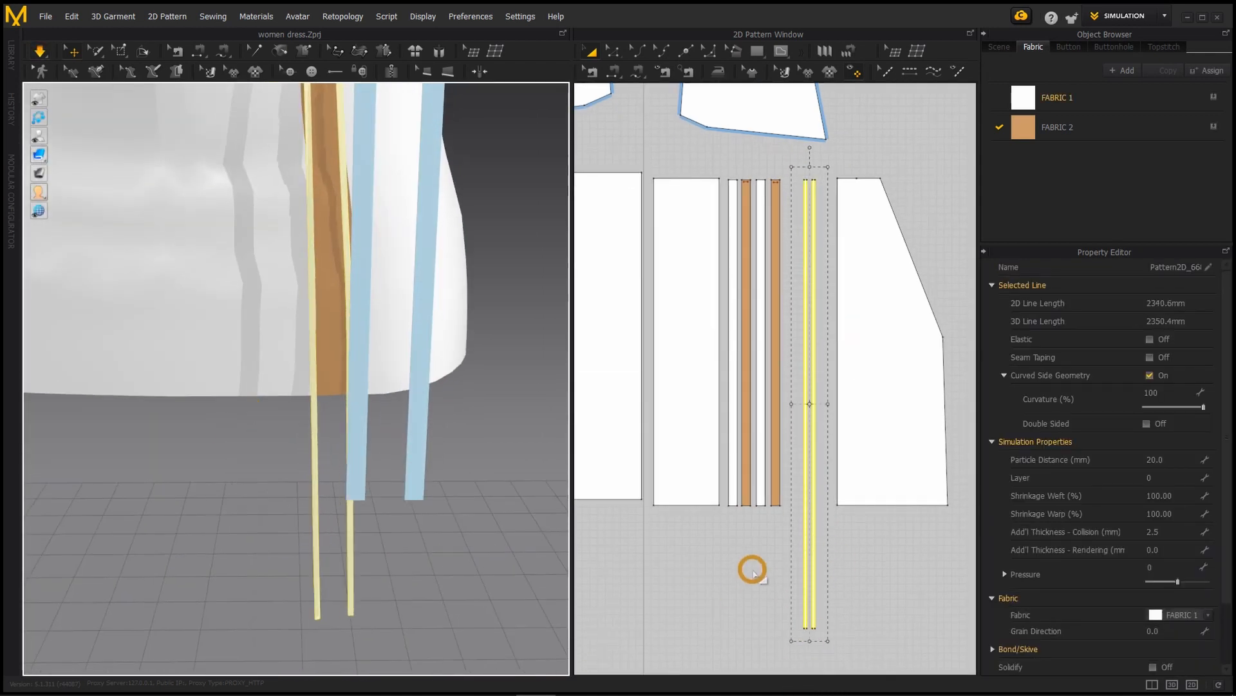
- Add a point on each long edge of both thin strips, slightly above the level of the tan strips' lower ends
click(287, 387)
scroll(814, 538, up, 6)
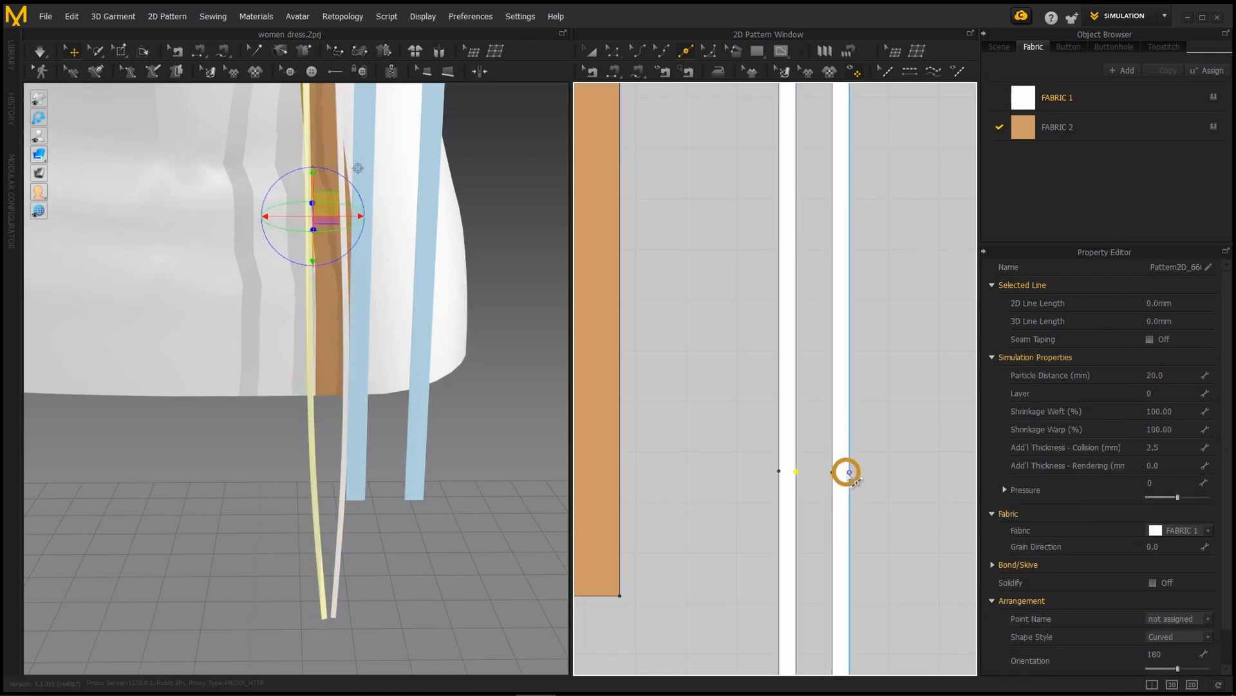
scroll(811, 545, down, 5)
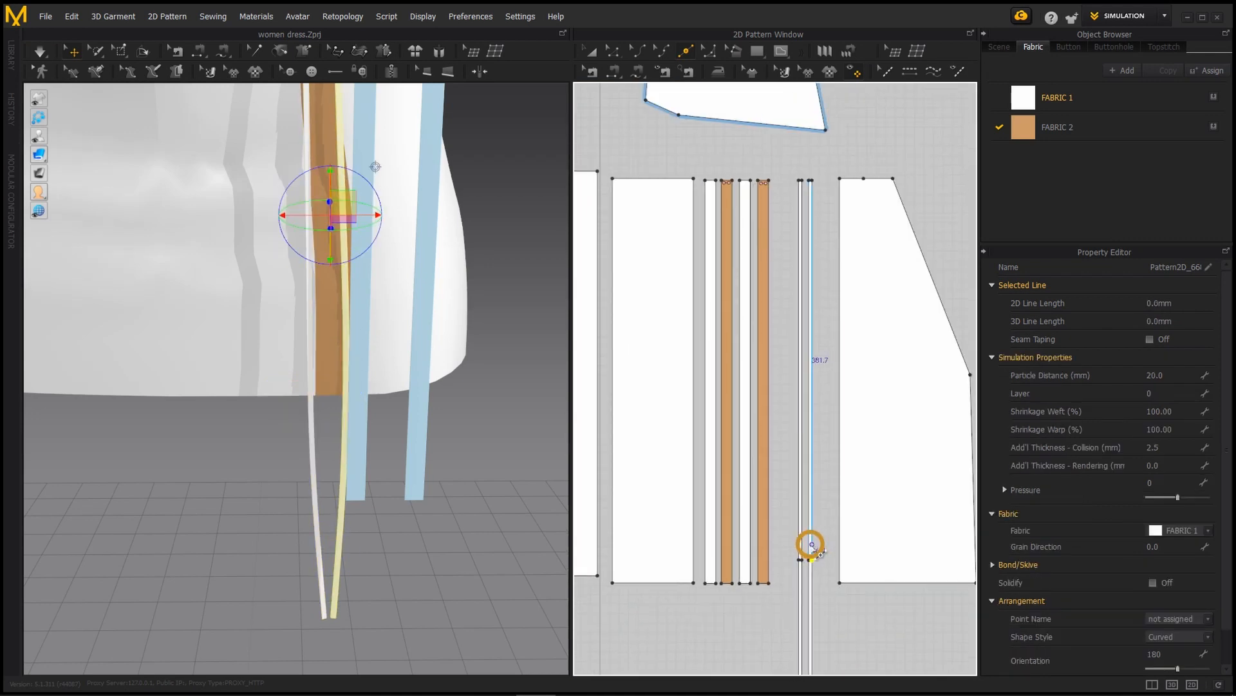
- Draw two vertical internal lines on the first tan strip, from the short line's ends to just above its lower edge, about 415 mm long
click(775, 54)
scroll(706, 206, up, 3)
scroll(765, 151, up, 3)
scroll(765, 139, down, 3)
alt+middle_drag(780, 563, 821, 567)
scroll(823, 323, up, 5)
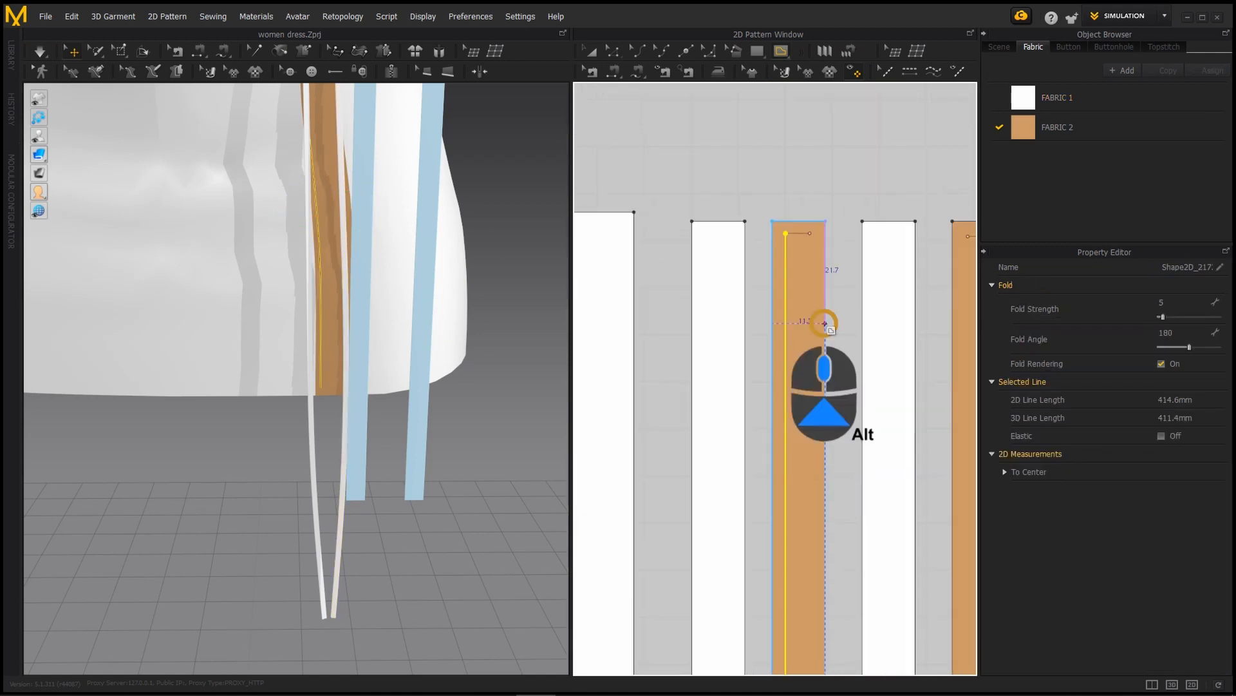
click(794, 156)
scroll(786, 436, down, 4)
alt+middle_drag(786, 509, 795, 109)
scroll(798, 449, up, 2)
alt+middle_drag(797, 554, 831, 561)
double_click(798, 449)
scroll(792, 445, down, 3)
scroll(840, 222, up, 4)
- Draw two matching vertical internal lines, about 415 mm long, on the second tan strip and save the project
click(841, 221)
scroll(842, 258, down, 4)
scroll(872, 429, up, 4)
alt+middle_drag(843, 444, 868, 560)
double_click(875, 413)
scroll(875, 413, down, 4)
scroll(869, 235, up, 4)
click(866, 91)
scroll(866, 460, down, 4)
alt+middle_drag(866, 516, 861, 129)
scroll(861, 411, up, 4)
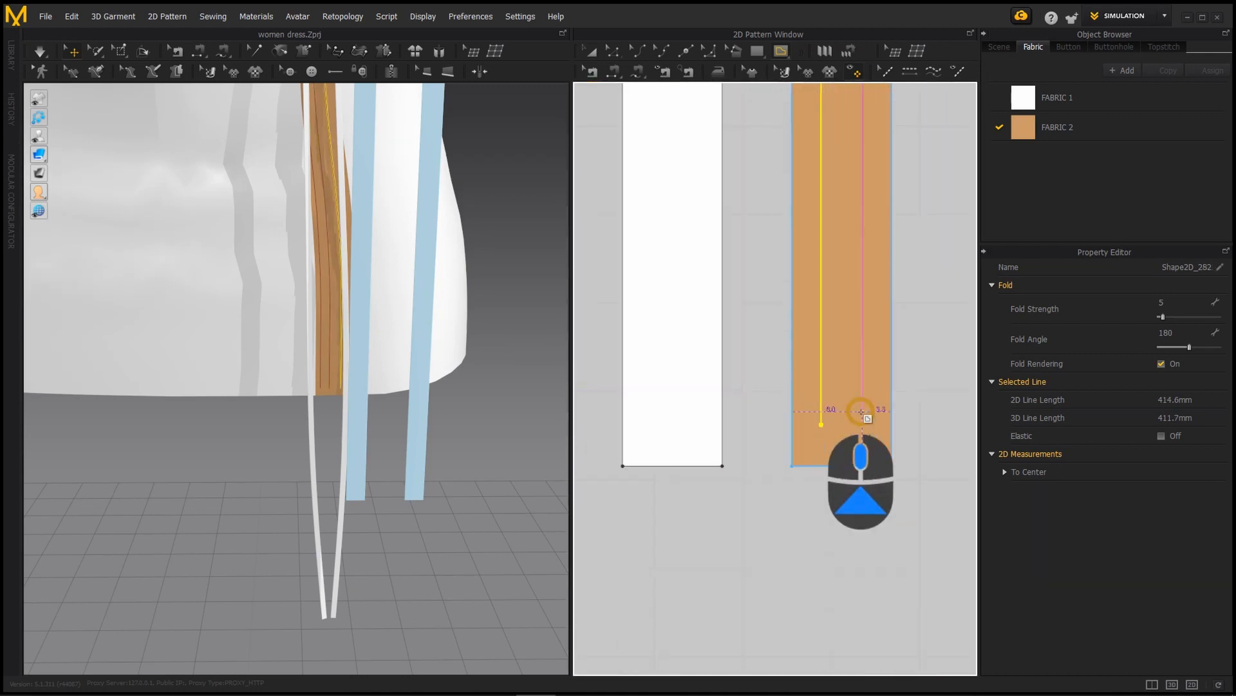
double_click(864, 425)
key(ctrl+s)
scroll(869, 467, down, 5)
alt+middle_drag(870, 467, 858, 519)
- Sew the upper left edges of both thin strips to the left vertical internal lines on the tan strips
key(n)
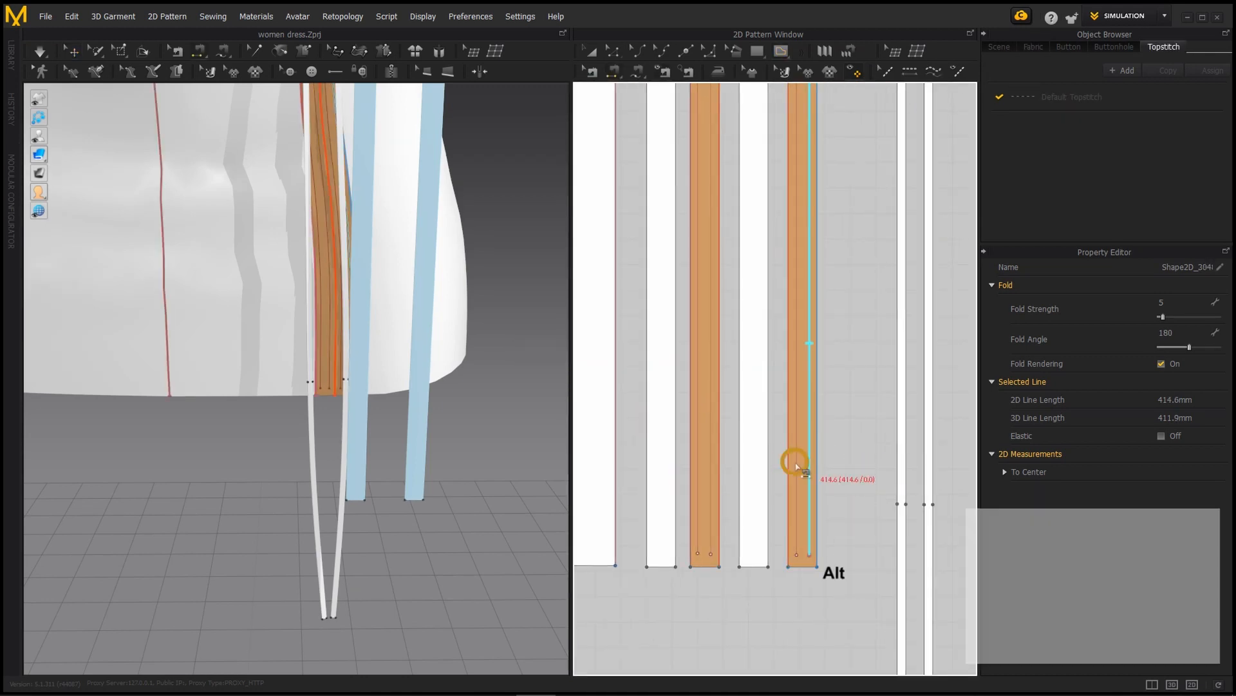
click(791, 464)
alt+drag(309, 361, 248, 377)
scroll(246, 377, up, 4)
alt+middle_drag(248, 379, 200, 555)
alt+drag(200, 555, 169, 519)
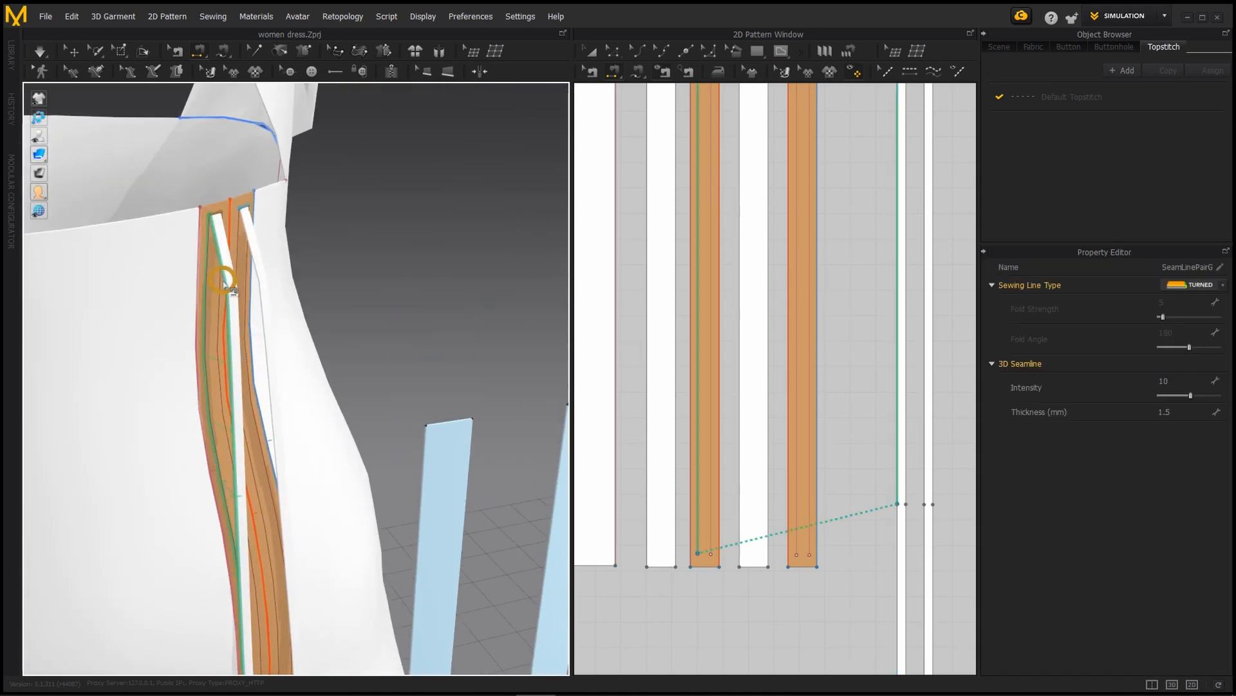
alt+drag(224, 283, 212, 412)
click(271, 289)
click(275, 295)
scroll(249, 500, down, 5)
alt+middle_drag(249, 500, 257, 369)
- Simulate the garment and check how the thin strips attach along their left edges
key(space)
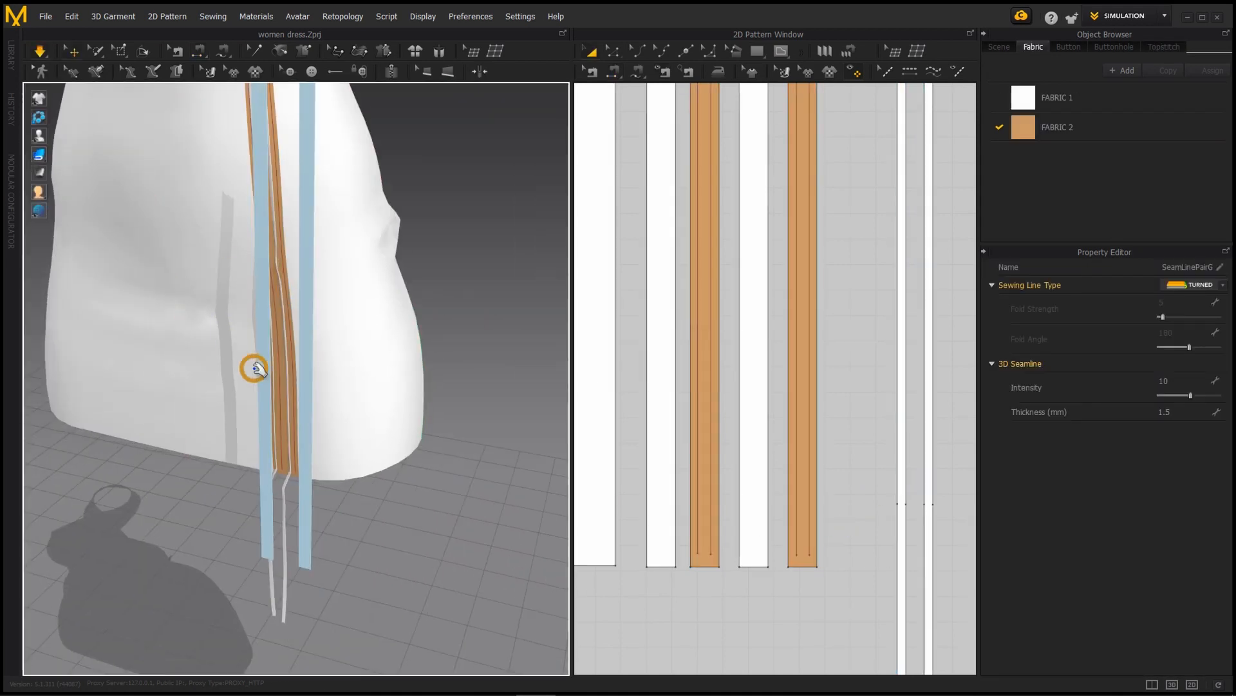
mouse_move(255, 368)
alt+mouse_down()
mouse_move(254, 400)
mouse_move(260, 369)
alt+mouse_up()
click(275, 395)
scroll(276, 412, up, 4)
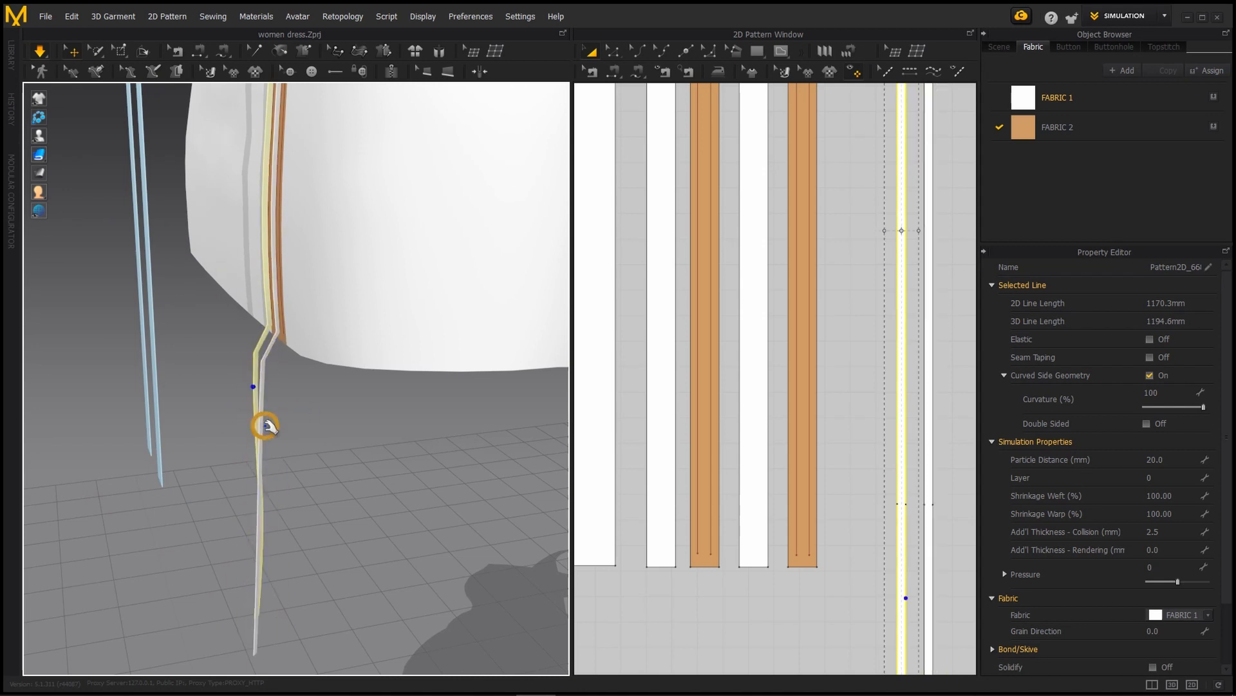
alt+drag(266, 425, 290, 354)
- Sew the upper right edges of both thin strips to the right vertical internal lines on the tan strips
click(373, 420)
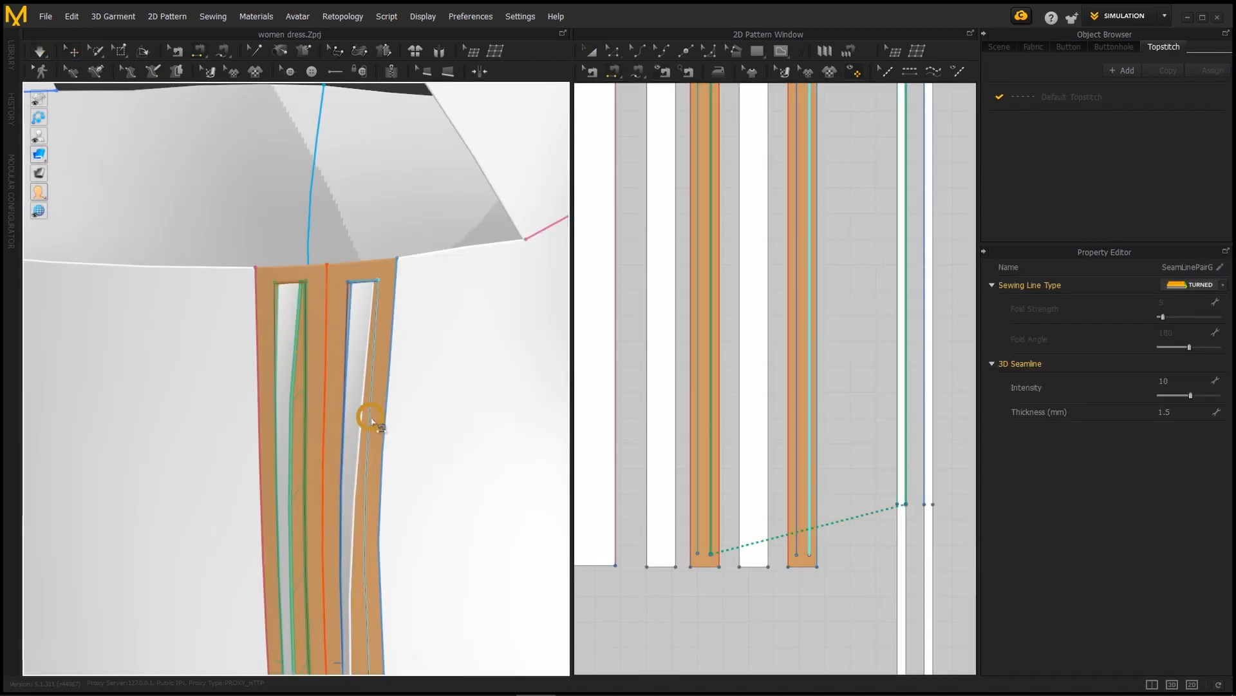
scroll(373, 420, down, 3)
alt+middle_drag(372, 420, 377, 310)
click(377, 309)
click(378, 309)
scroll(378, 309, down, 5)
alt+middle_drag(368, 599, 357, 351)
- Simulate the garment, pull the thin strips into place and save the project
key(space)
drag(348, 494, 361, 544)
scroll(360, 545, down, 3)
alt+drag(360, 544, 434, 533)
key(ctrl+s)
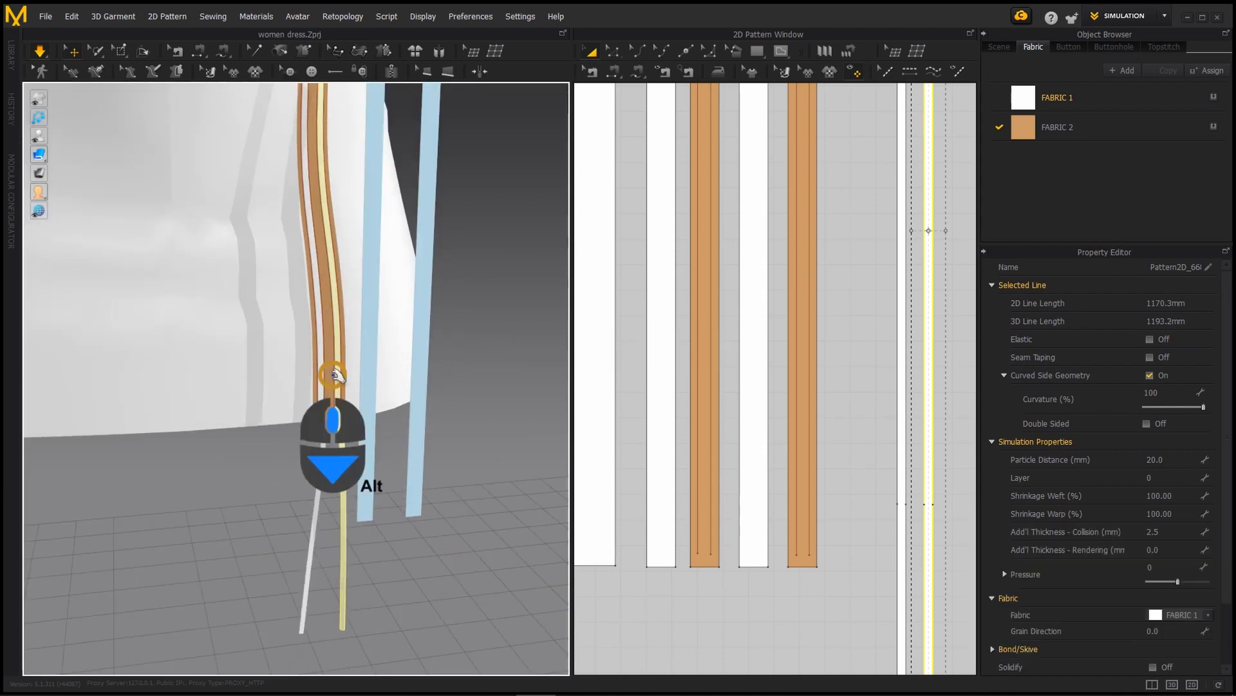
- Set the pressure of both tan strips to -2
alt+middle_drag(334, 370, 333, 432)
scroll(333, 431, up, 4)
scroll(339, 437, down, 2)
click(787, 386)
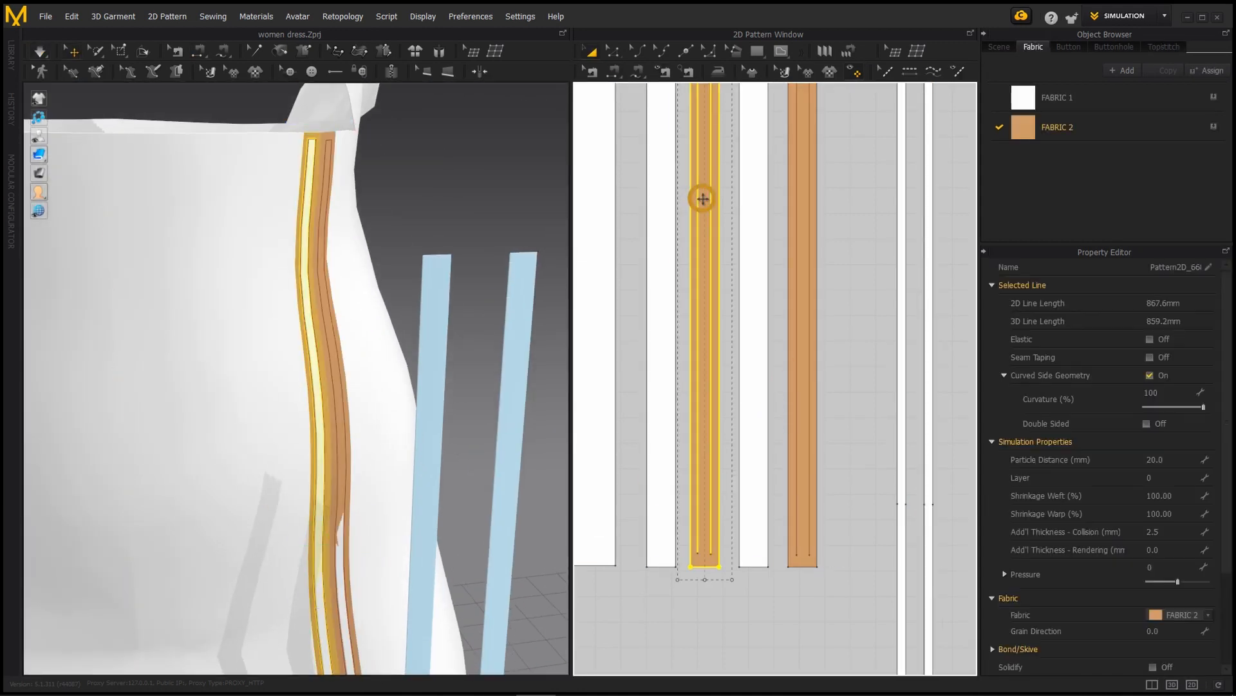
text(-2)
key(Return)
click(804, 444)
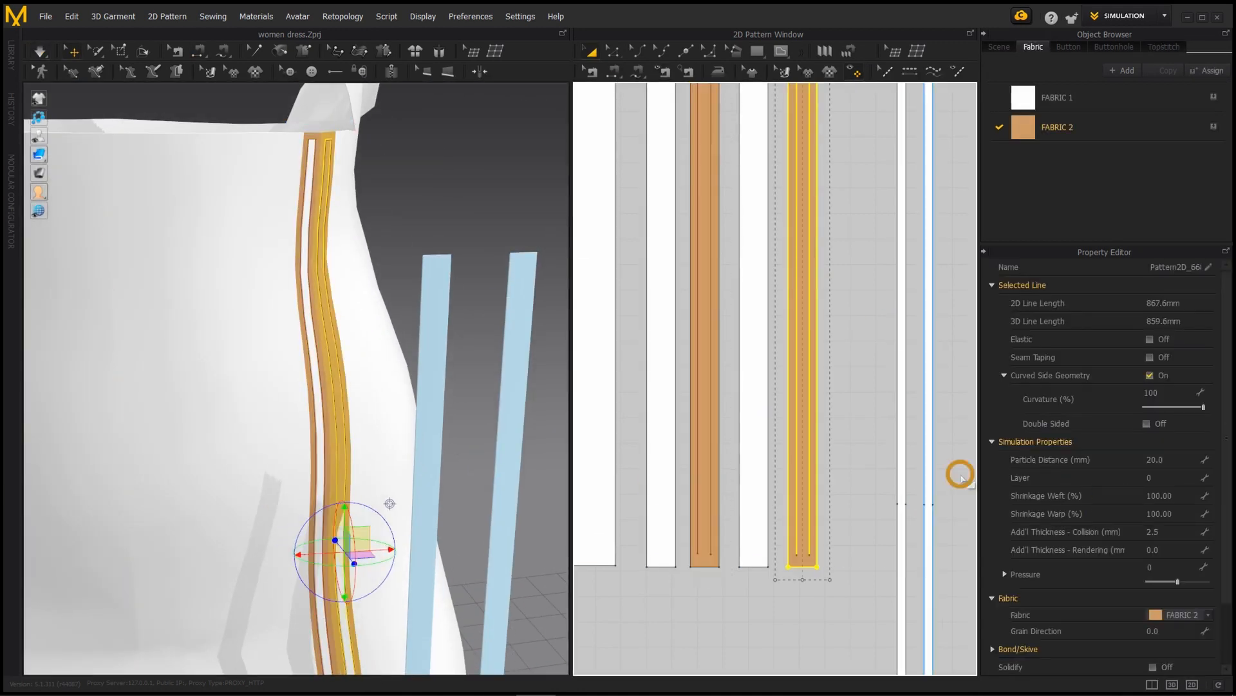
click(1164, 564)
text(-2)
key(Return)
- Simulate the garment with the tan strips' negative pressure and inspect the thin strips sewn onto them
key(space)
scroll(358, 480, down, 2)
alt+middle_drag(358, 480, 300, 499)
scroll(303, 330, up, 4)
click(300, 499)
scroll(314, 430, down, 3)
alt+middle_drag(314, 430, 335, 644)
key(space)
- Set the pressure of the two frozen white strips to 6
scroll(705, 318, down, 4)
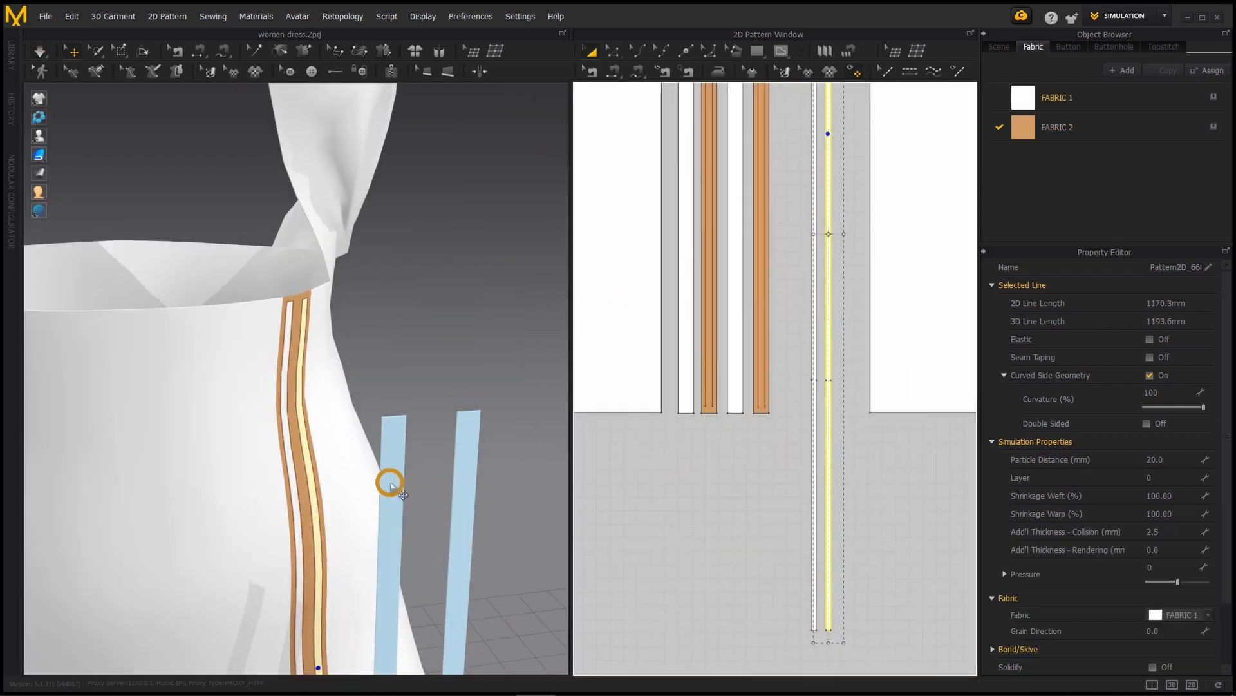
text(6)
scroll(786, 346, down, 3)
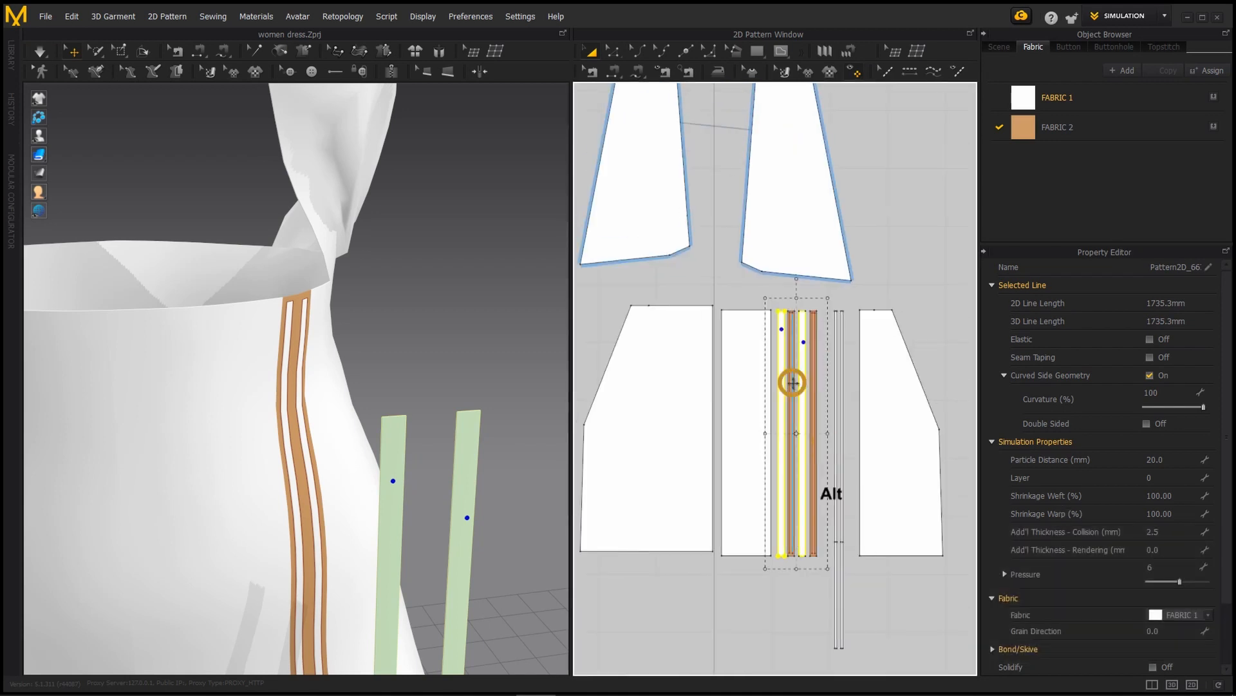
- Sew the long edges and top edges of the two white strips over the corresponding edges of the tan inset
scroll(782, 378, up, 4)
key(n)
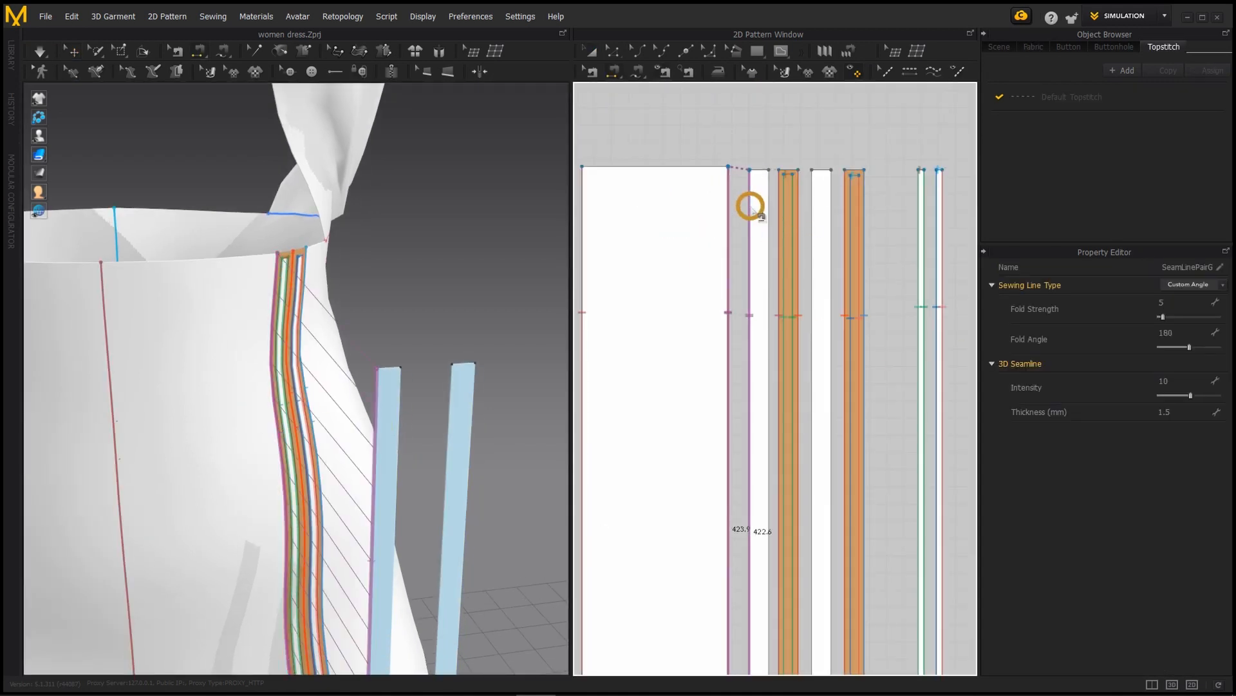
alt+drag(445, 498, 348, 483)
alt+scroll(398, 309, up, 3)
alt+drag(397, 309, 394, 386)
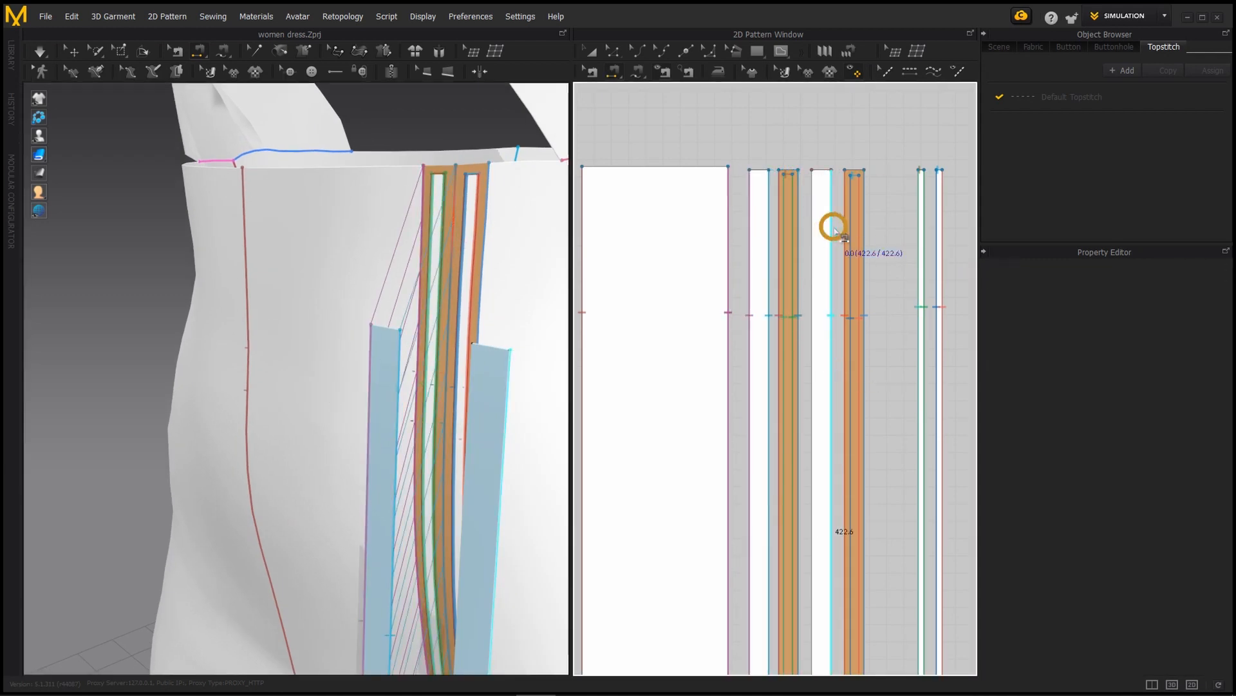
alt+scroll(400, 394, up, 5)
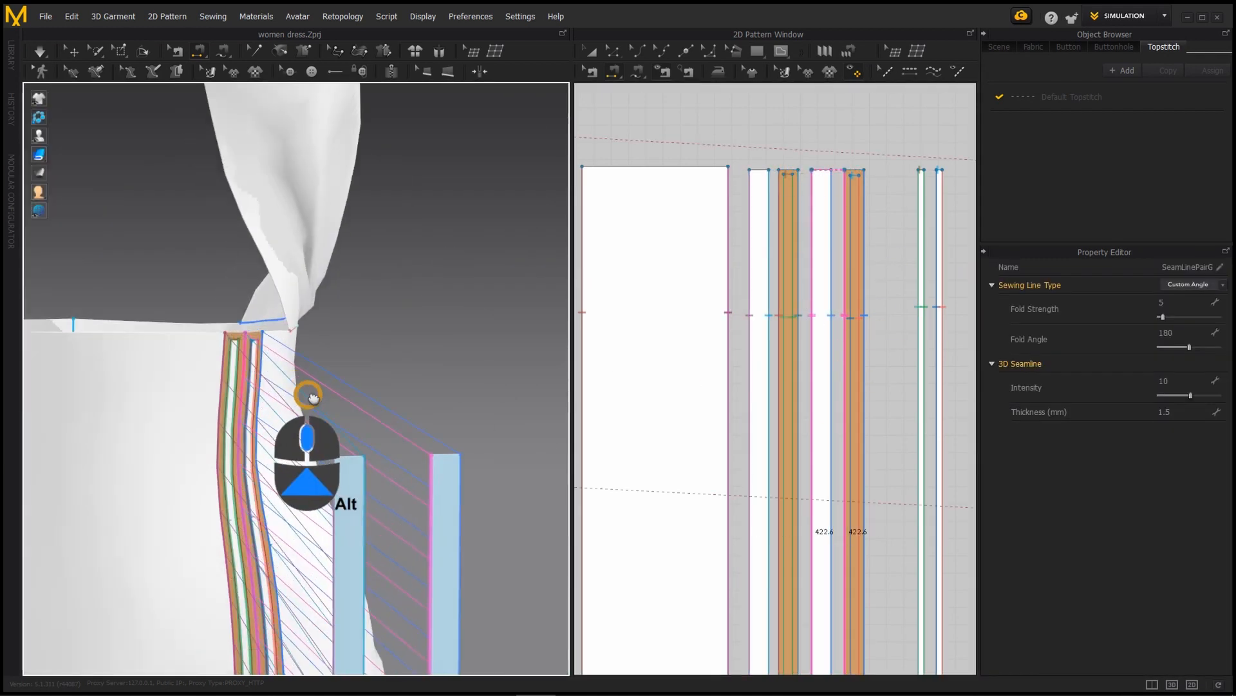
alt+scroll(378, 543, down, 6)
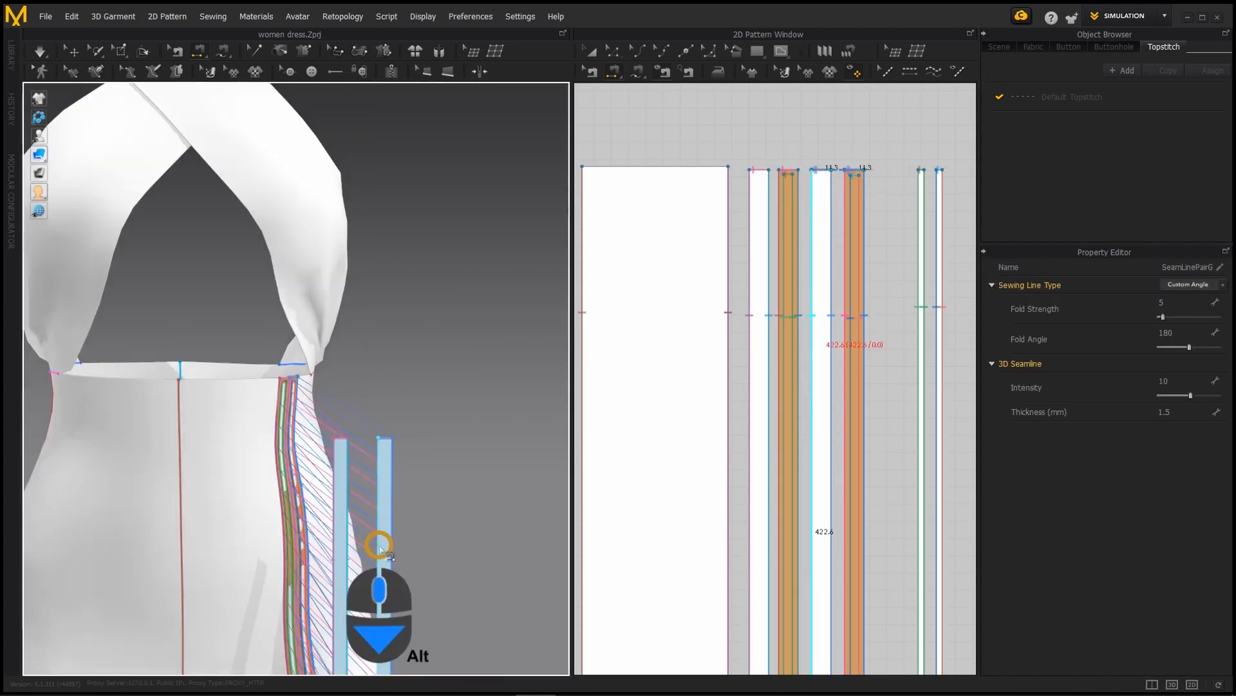
alt+middle_drag(378, 543, 394, 380)
alt+drag(395, 378, 444, 362)
- Unfreeze the two white strips and simulate so they are drawn over the tan strips
key(a)
key(space)
key(ctrl+z)
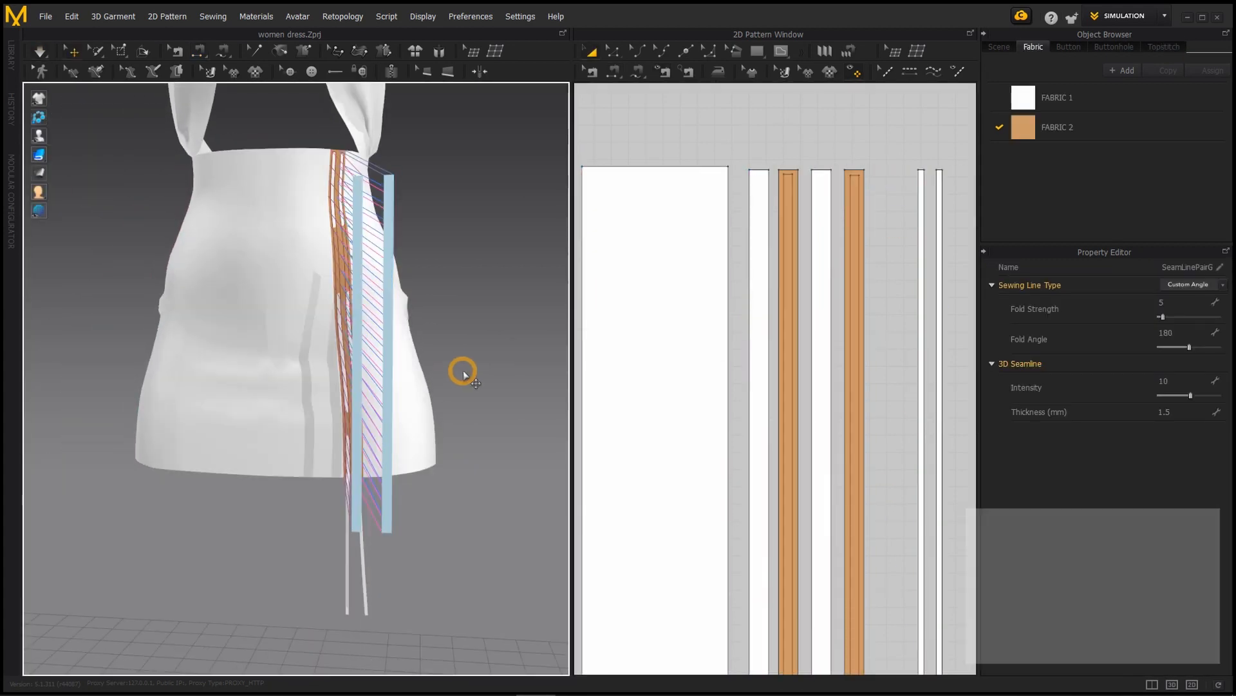
click(356, 303)
shift+click(389, 396)
right_click(389, 398)
click(463, 91)
key(space)
alt+scroll(418, 481, up, 3)
alt+drag(489, 358, 447, 345)
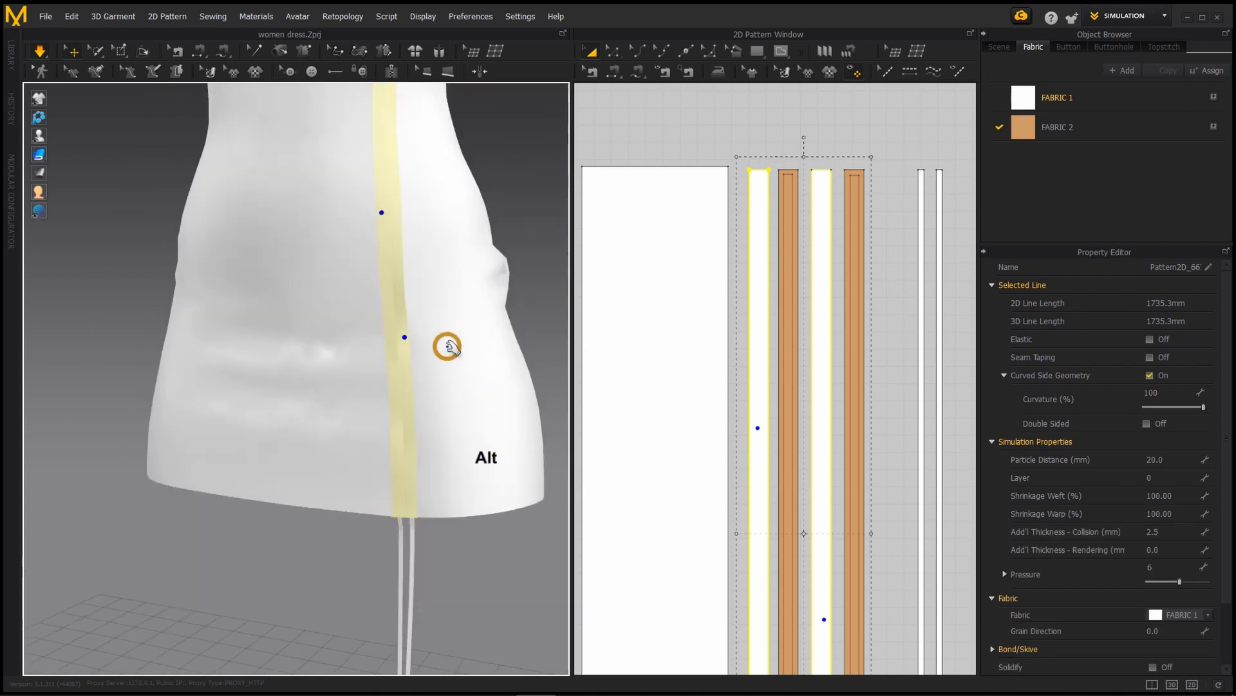
alt+middle_drag(447, 345, 444, 480)
- Set the pressure of the two white strips to 20 and simulate the garment
key(space)
click(1170, 566)
text(20)
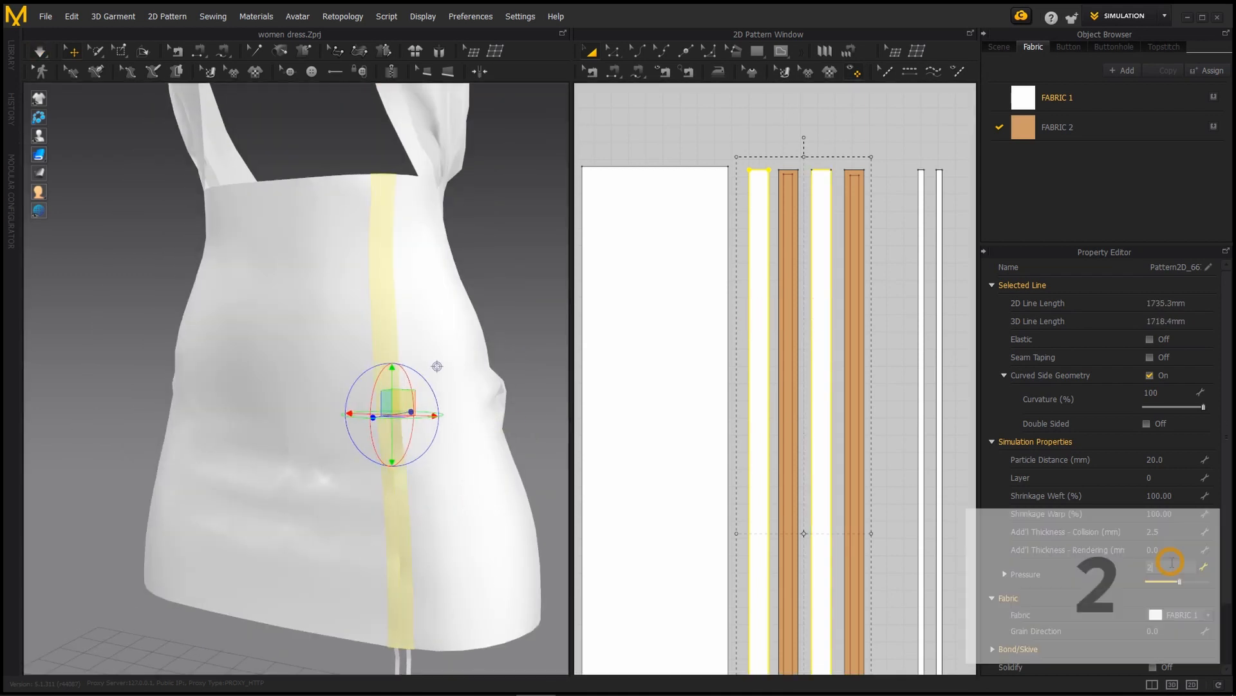
key(Return)
key(space)
alt+scroll(389, 425, up, 4)
alt+drag(389, 425, 422, 459)
alt+middle_drag(422, 459, 361, 265)
alt+scroll(361, 265, down, 3)
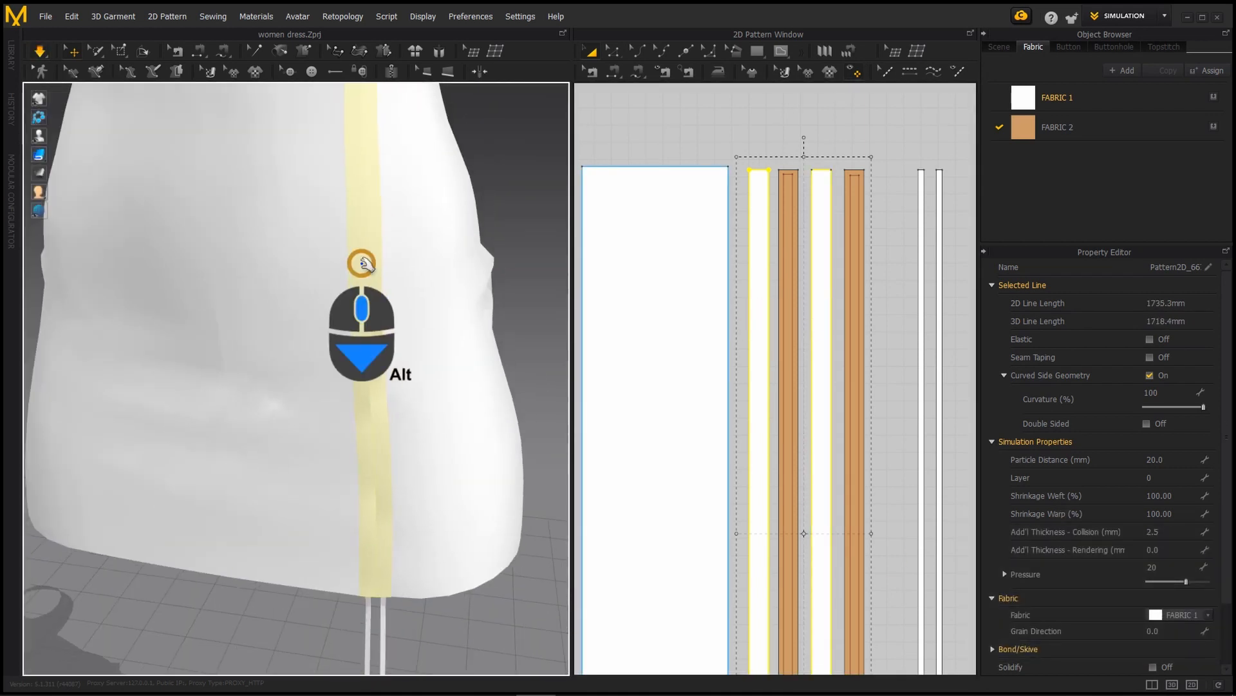
- Widen the two white strips slightly in the 2D pattern and simulate the result
key(space)
scroll(823, 487, down, 2)
middle_drag(823, 488, 807, 432)
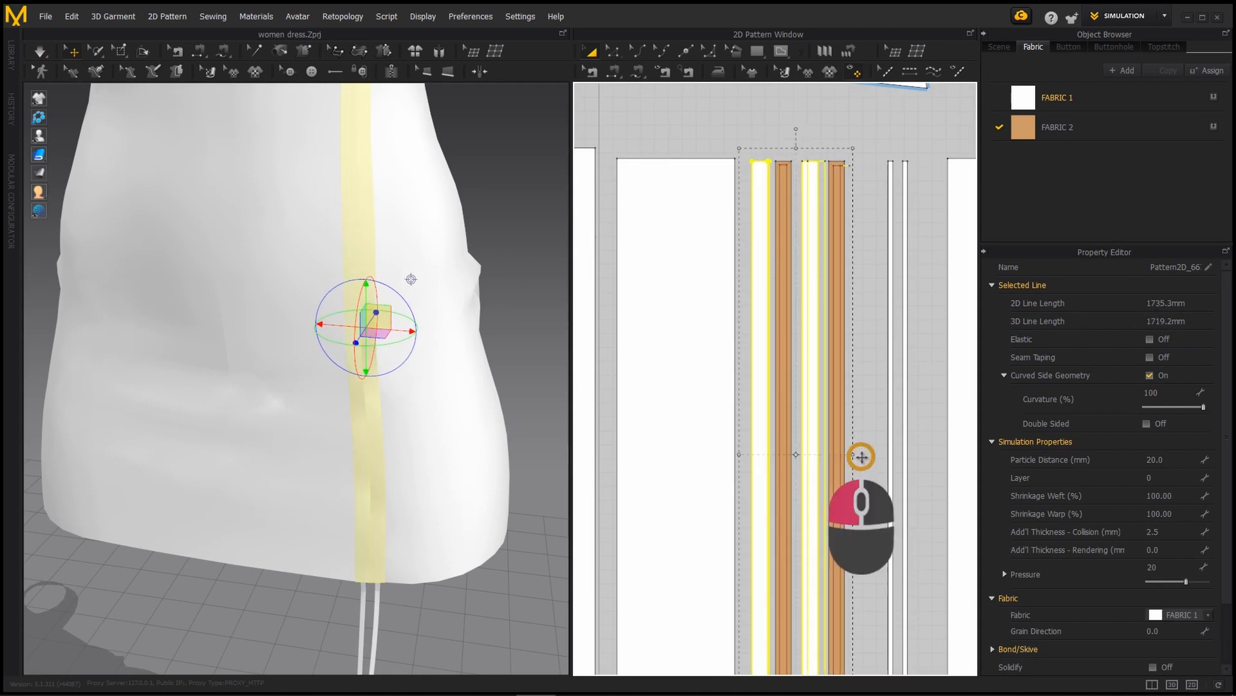
drag(862, 456, 879, 454)
key(space)
alt+middle_drag(364, 386, 337, 516)
alt+drag(338, 516, 328, 361)
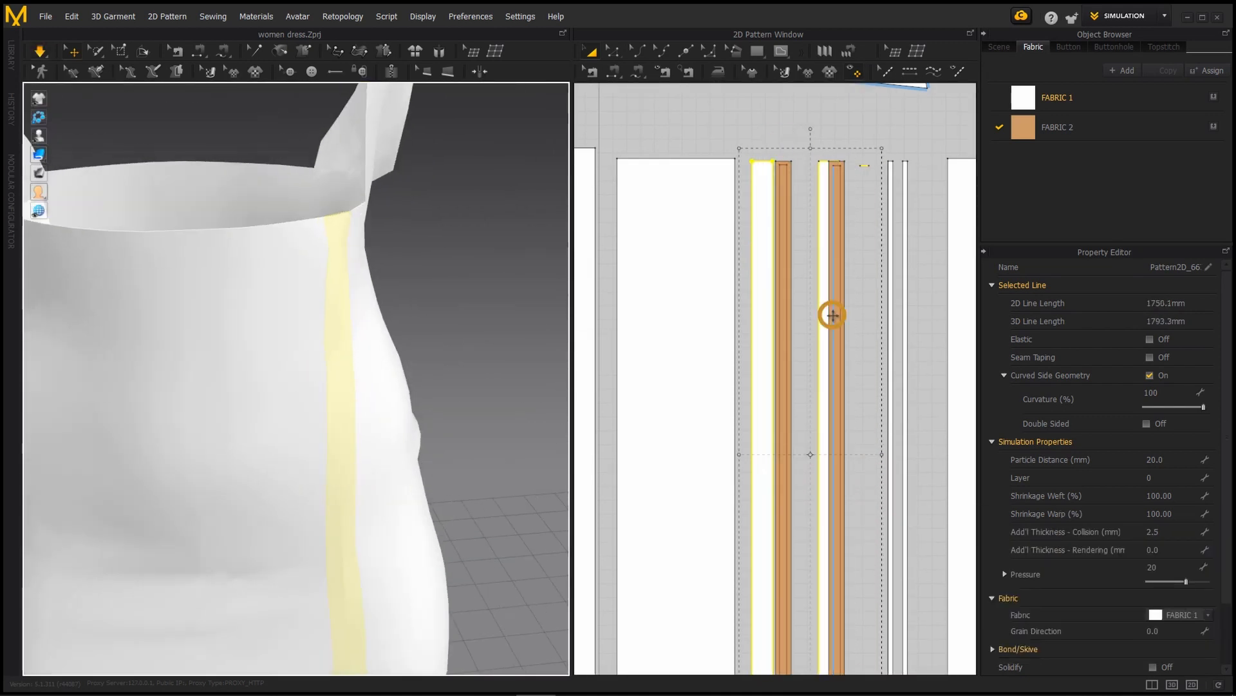
- Move the two white strips below the tan strips in the 2D pattern layout
alt+scroll(830, 331, down, 5)
middle_drag(828, 337, 811, 246)
drag(792, 270, 779, 497)
scroll(822, 517, up, 4)
middle_drag(822, 517, 815, 457)
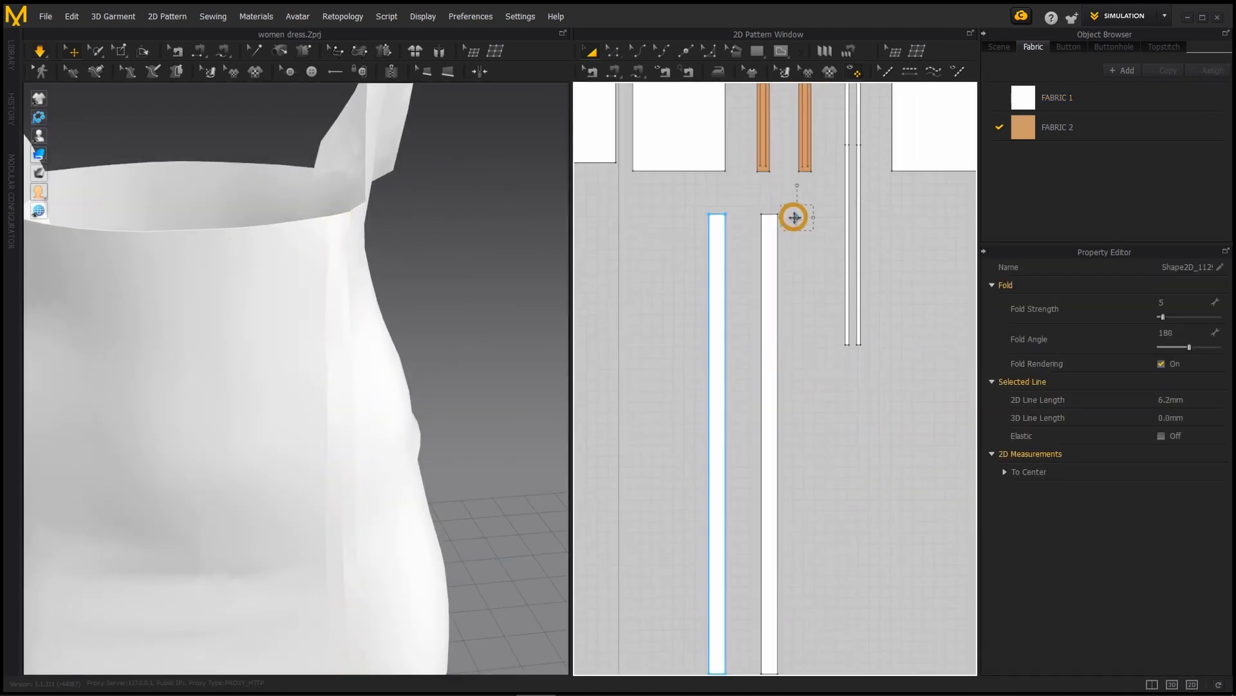
- Widen the two white strips further so they puff out over the inset, and simulate again
key(space)
scroll(267, 433, down, 5)
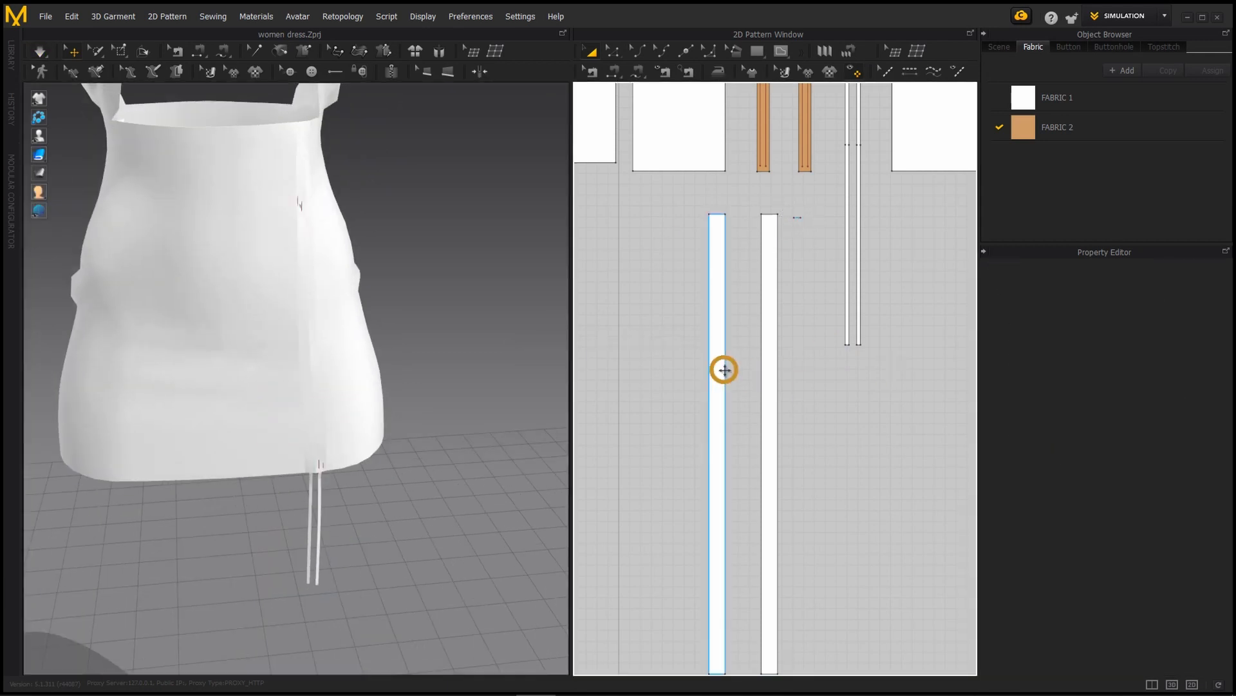
drag(826, 441, 878, 442)
key(space)
alt+drag(427, 400, 329, 516)
- Set the particle distance of the two white strips to 10 mm
click(922, 407)
click(1170, 457)
text(10)
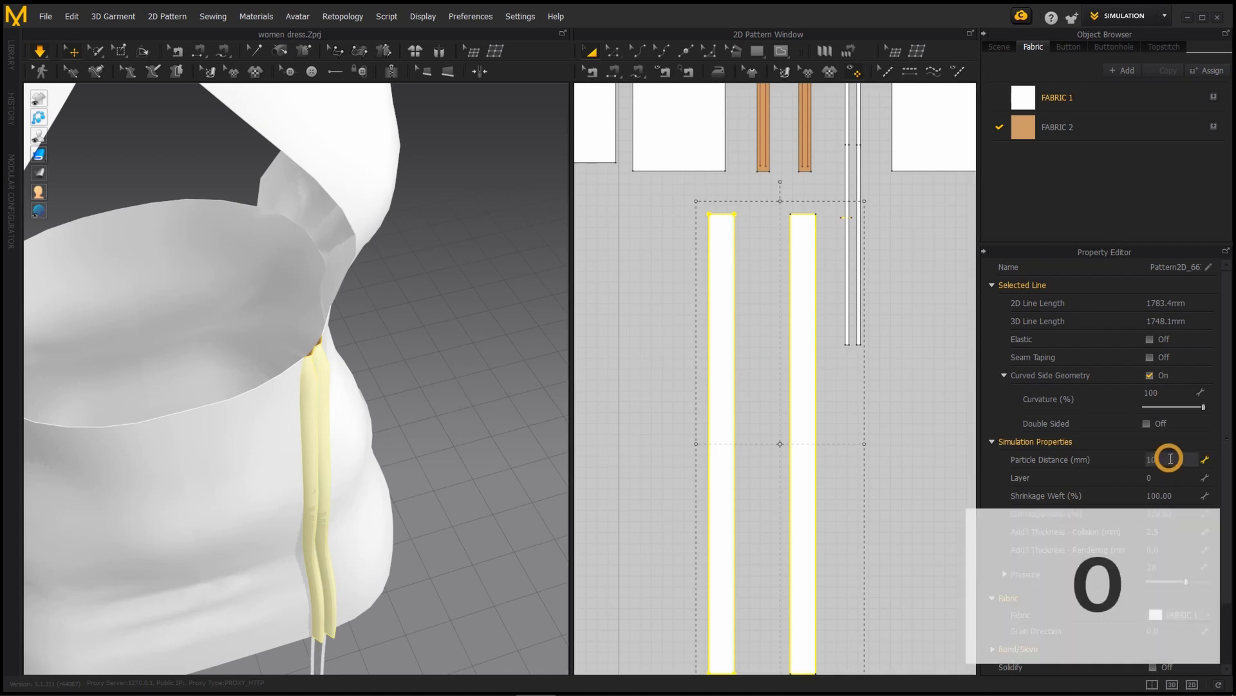
- Examine the padded white strips and the hanging thin strips from several sides of the dress
alt+drag(423, 529, 387, 463)
scroll(507, 392, down, 3)
alt+drag(507, 393, 309, 464)
click(490, 399)
scroll(342, 428, up, 5)
key(space)
alt+drag(386, 386, 496, 341)
scroll(752, 429, down, 3)
scroll(394, 358, up, 3)
alt+drag(395, 359, 237, 357)
drag(264, 301, 277, 309)
alt+drag(360, 387, 480, 358)
click(361, 413)
alt+drag(361, 412, 301, 423)
scroll(301, 422, down, 5)
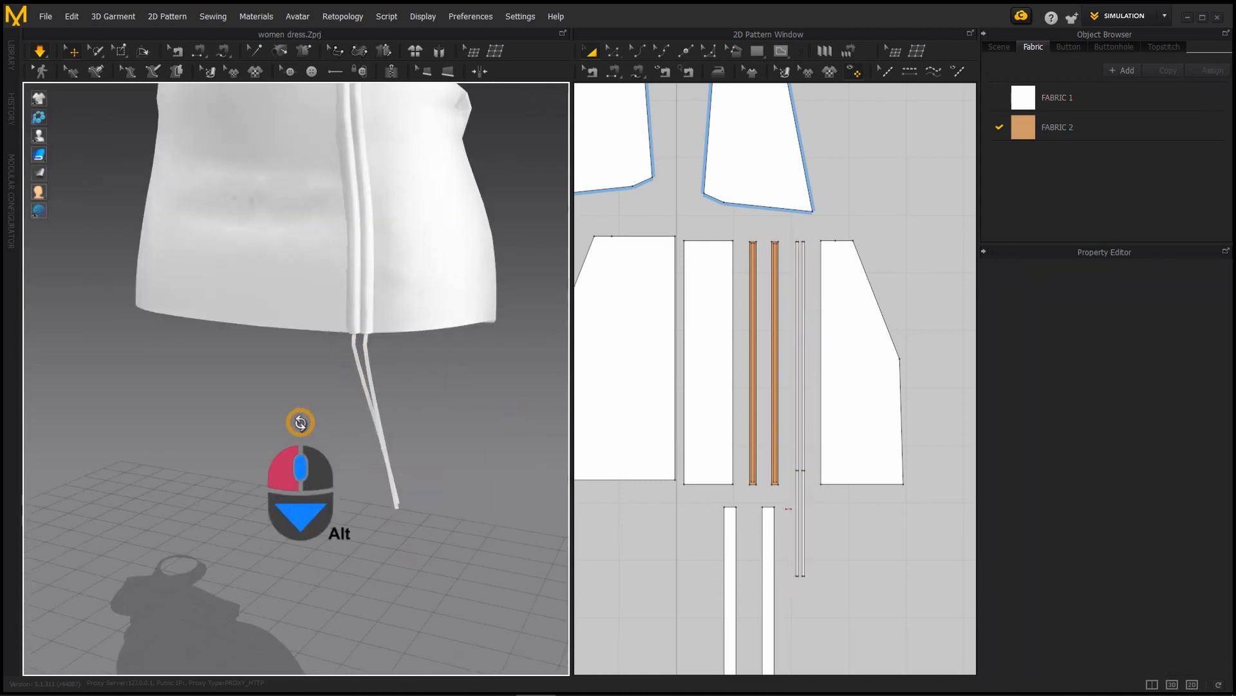
- Set the particle distance of both long thin strips to 5 mm
key(space)
scroll(757, 323, up, 3)
click(1175, 459)
text(5)
key(Return)
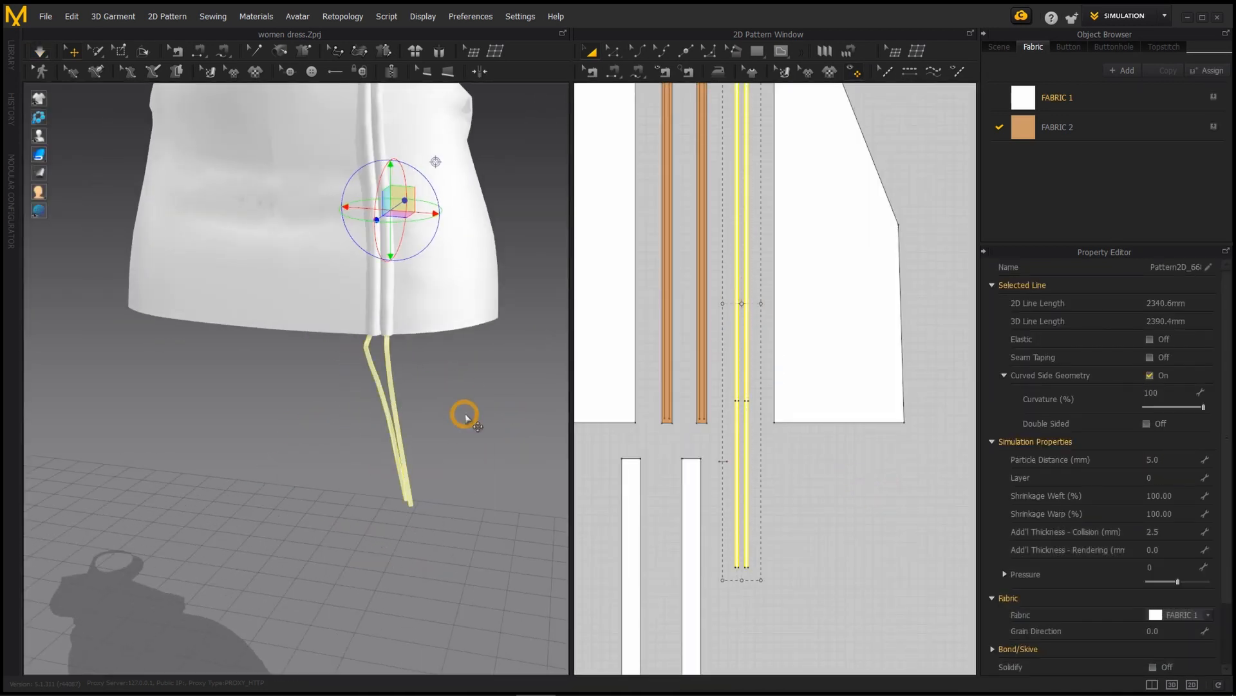
- Simulate the garment with the refined thin strips and check the whole dress from the side
key(space)
alt+drag(453, 399, 347, 394)
click(425, 393)
key(space)
scroll(270, 516, down, 5)
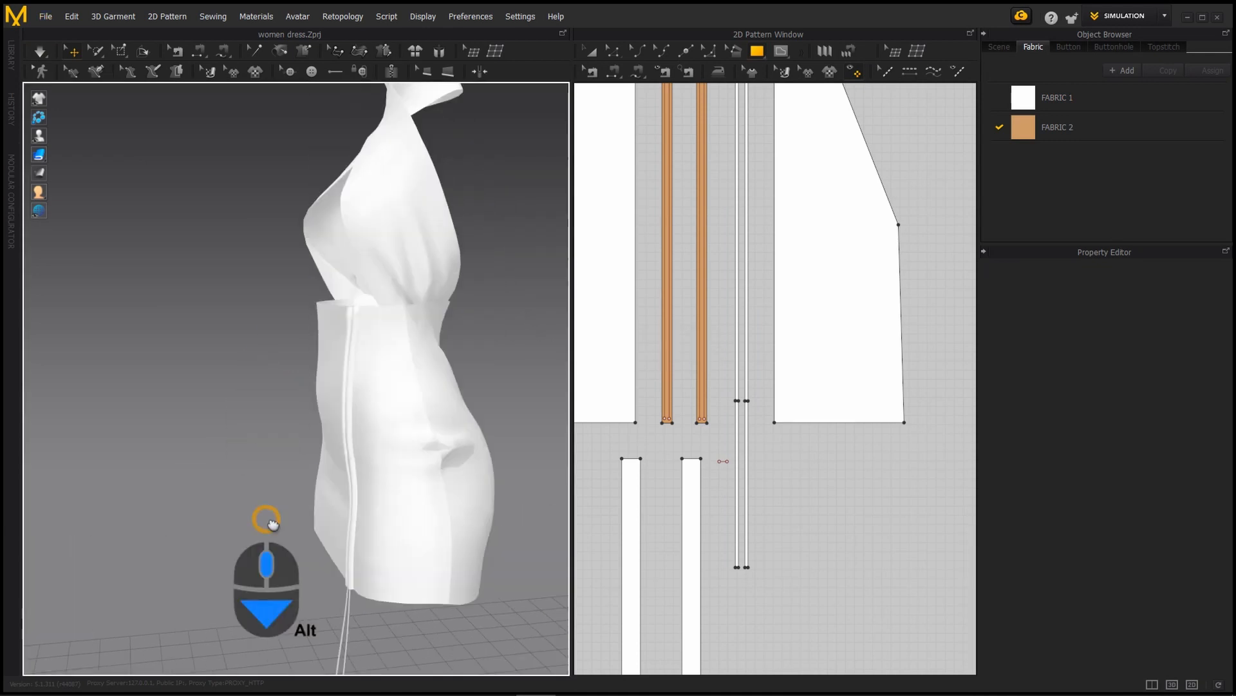
- Show the avatar with the dress simulated on it from the front and save the project
key(shift+a)
scroll(411, 481, down, 4)
alt+drag(270, 515, 466, 481)
scroll(342, 350, up, 3)
alt+drag(325, 351, 442, 316)
click(381, 360)
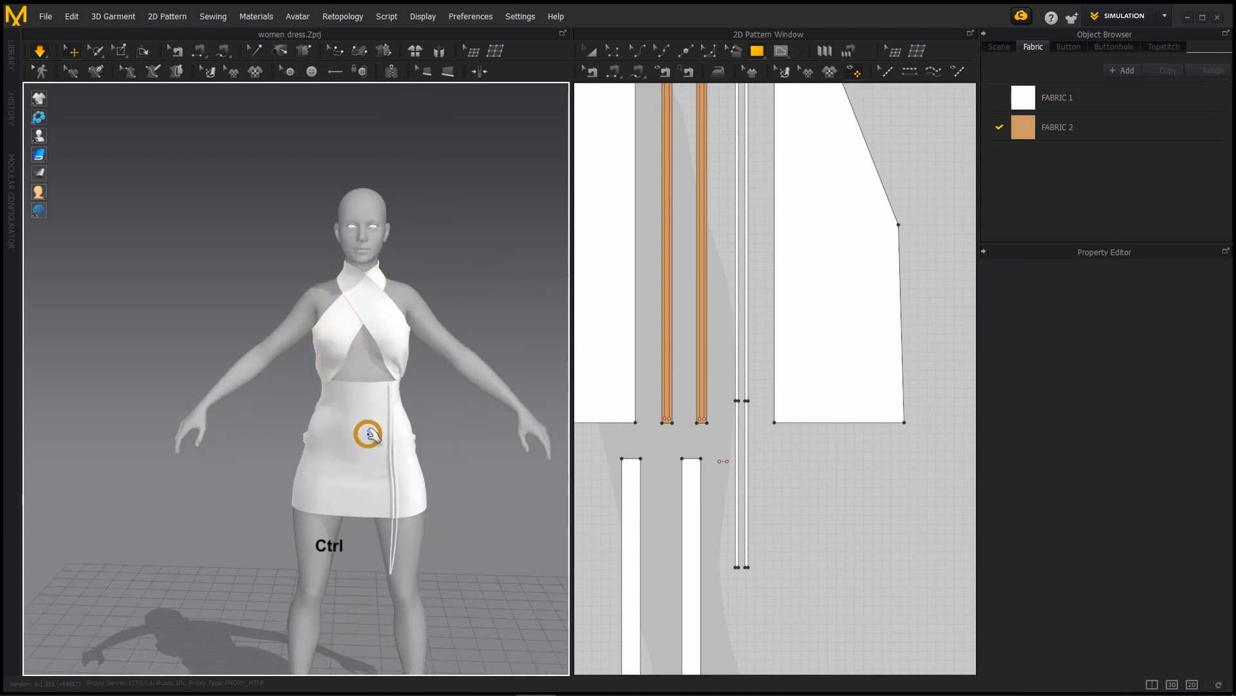
key(ctrl+s)
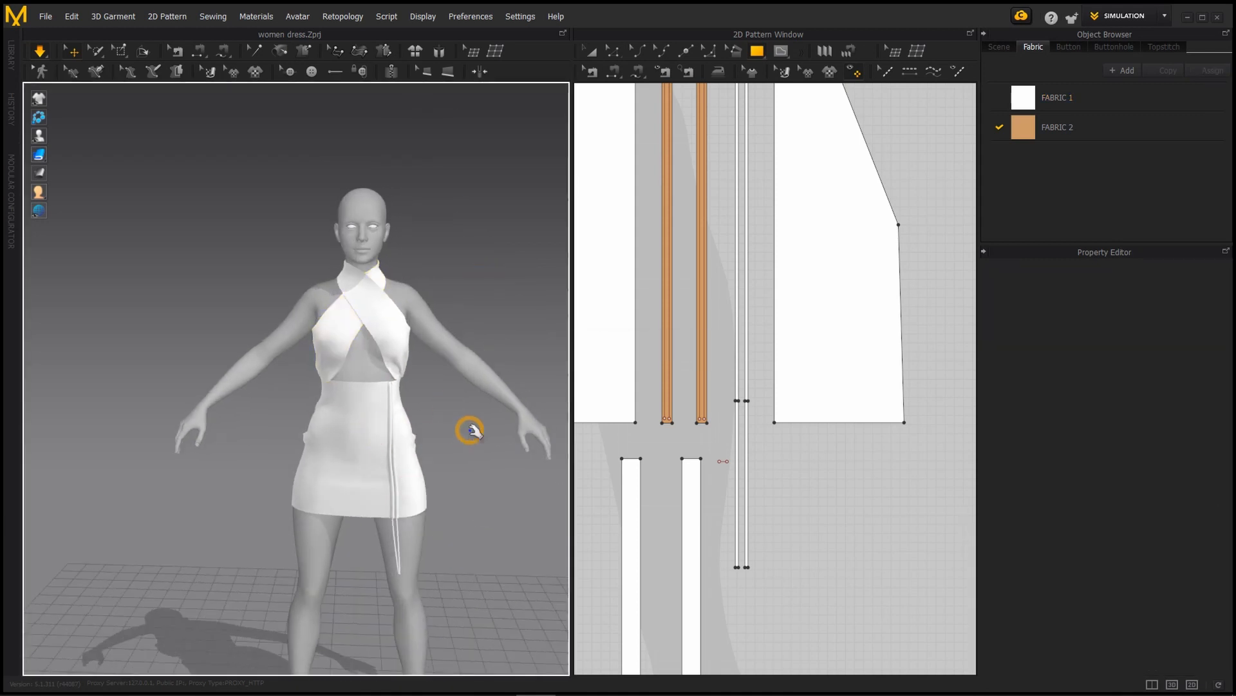
- Set the particle distance of both long thin strips to 2 mm
alt+middle_drag(800, 506, 891, 428)
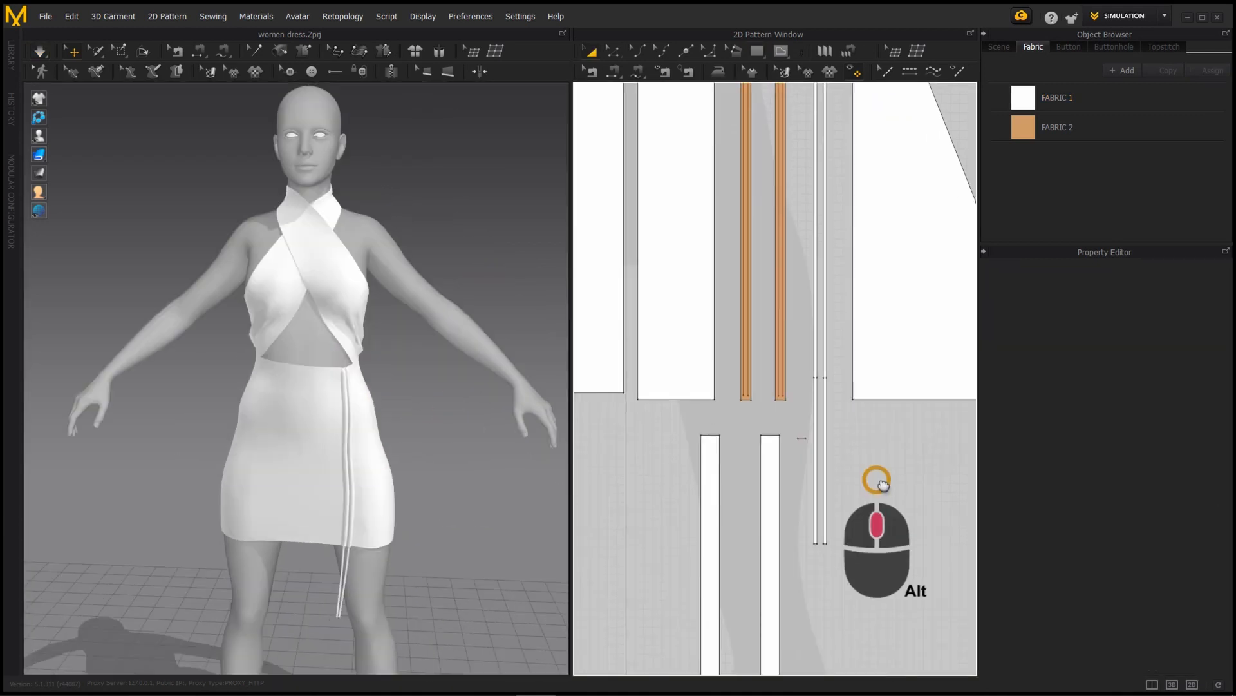
alt+scroll(800, 518, up, 3)
alt+scroll(882, 339, up, 3)
alt+middle_drag(883, 339, 875, 466)
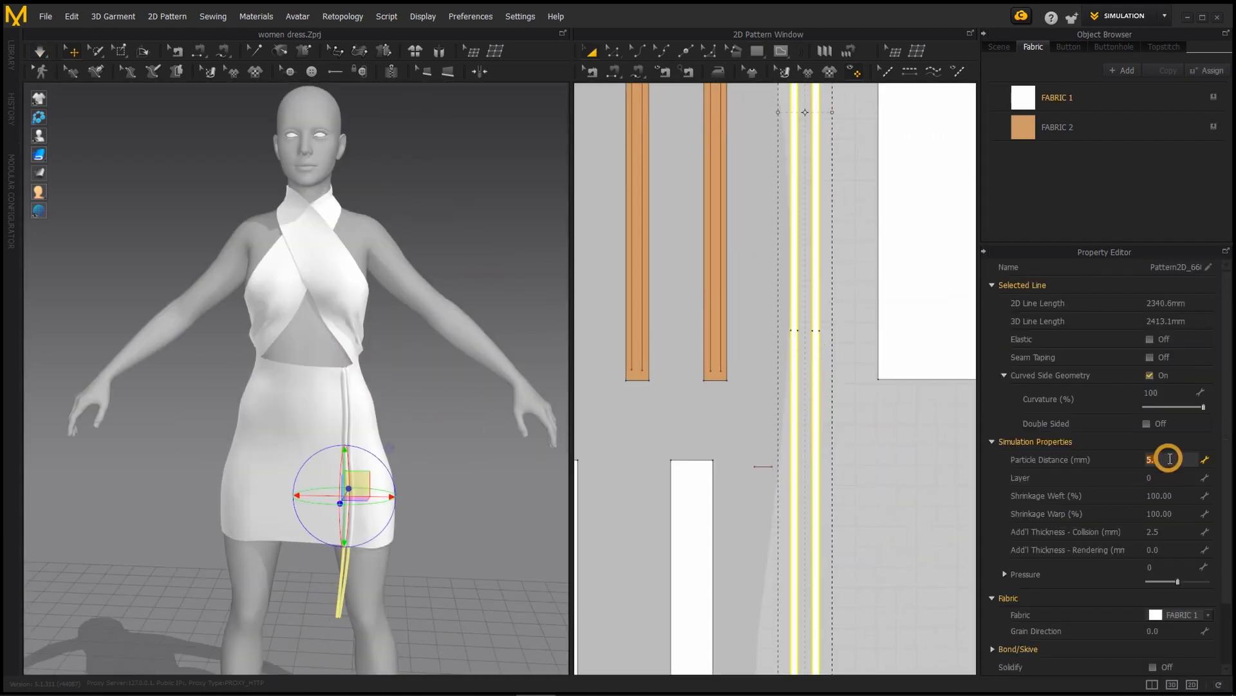
text(2)
key(Return)
- Add a new fabric and assign it to both long thin strips
click(615, 395)
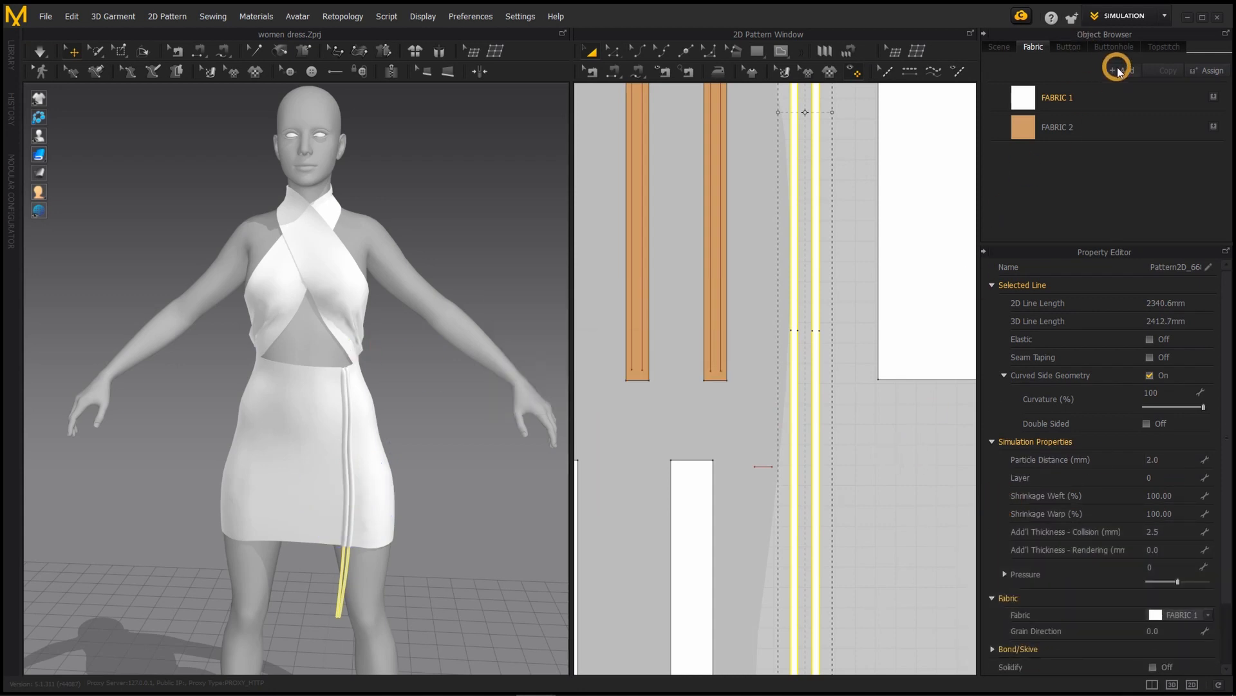
key(Return)
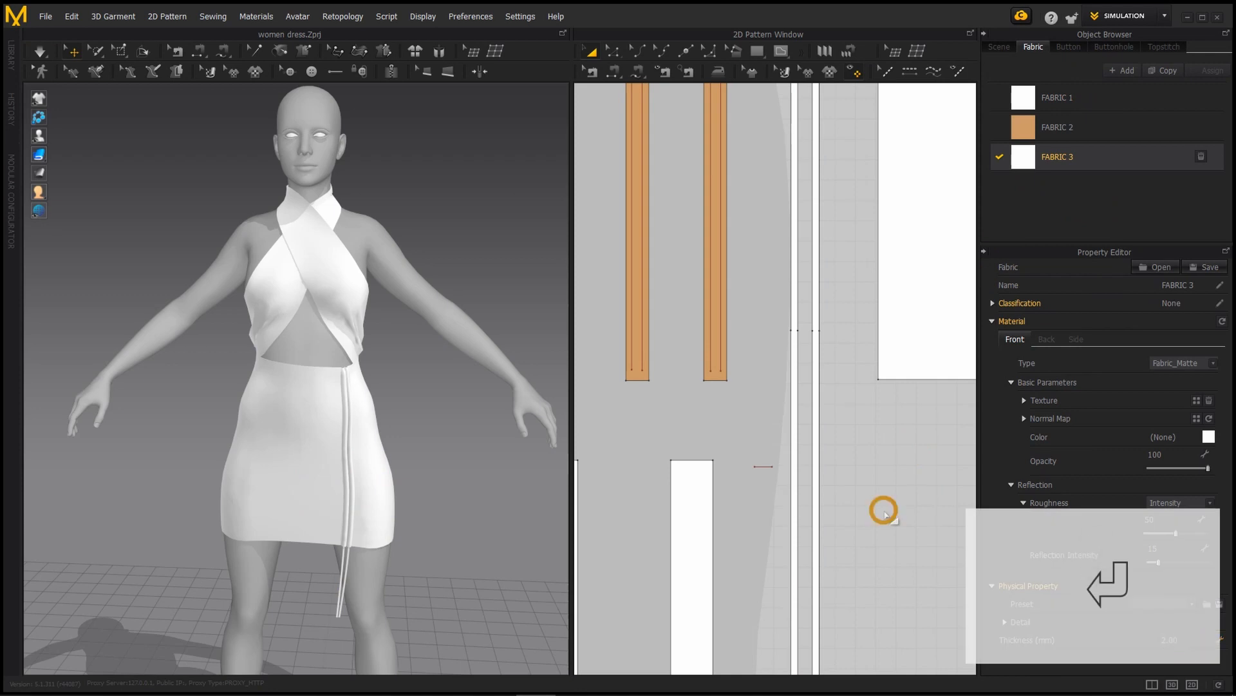
click(812, 350)
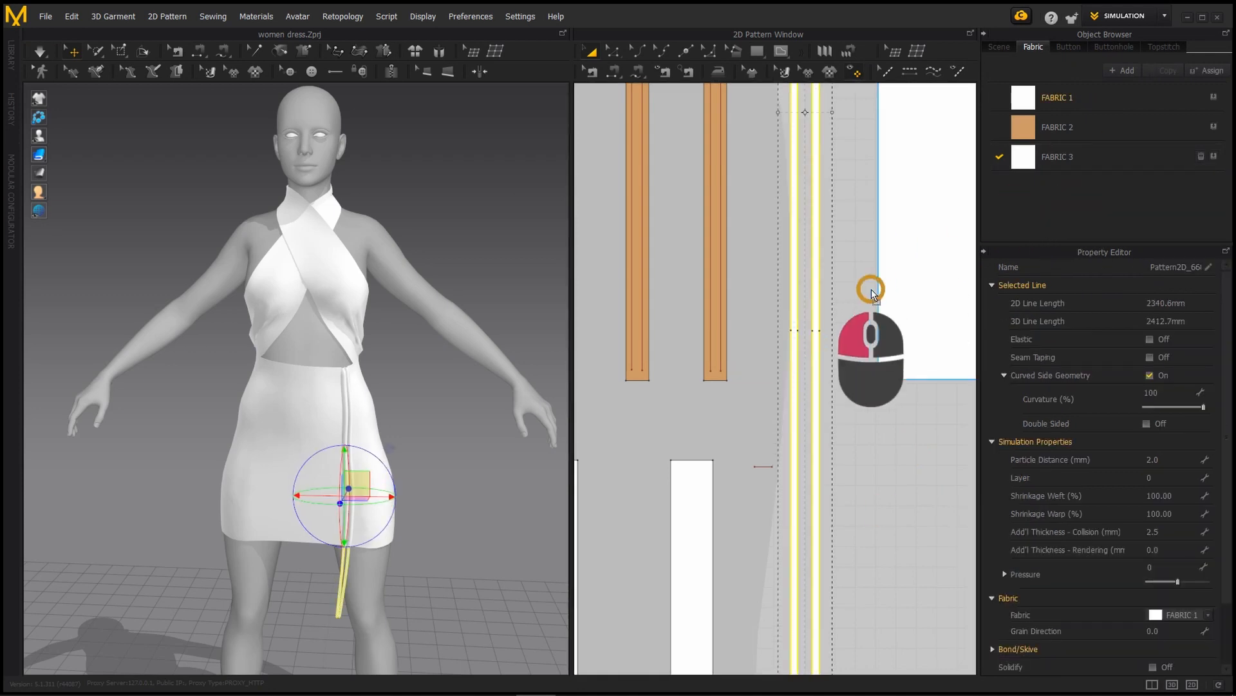
- Simulate the garment and check how the thin strips hang below the skirt hem
alt+scroll(350, 599, up, 10)
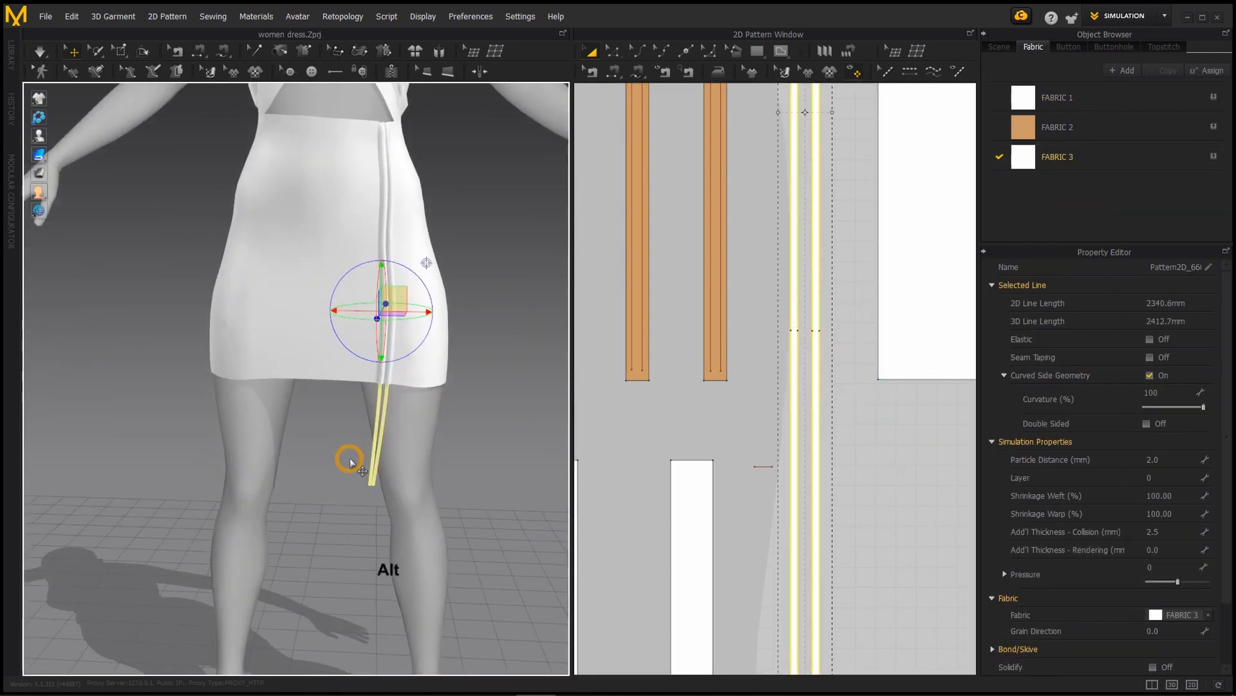
key(space)
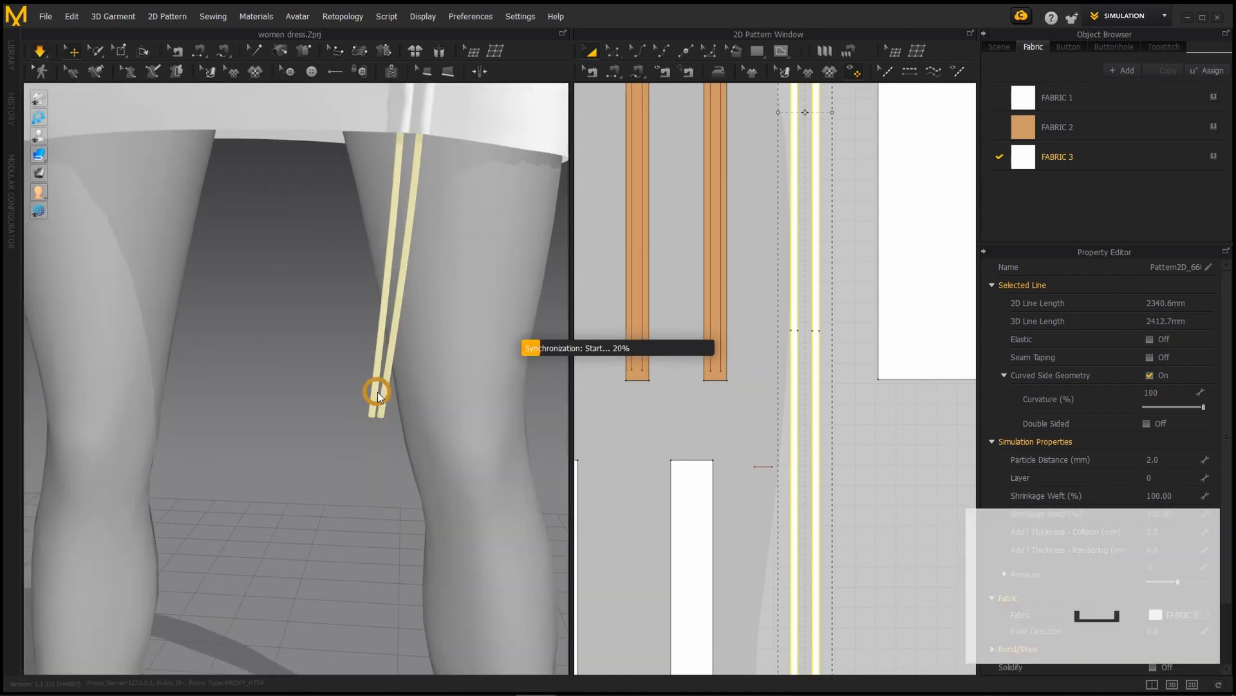
alt+scroll(378, 395, up, 5)
mouse_move(379, 395)
alt+mouse_down()
mouse_move(494, 406)
mouse_move(384, 380)
alt+mouse_up()
alt+scroll(427, 243, down, 8)
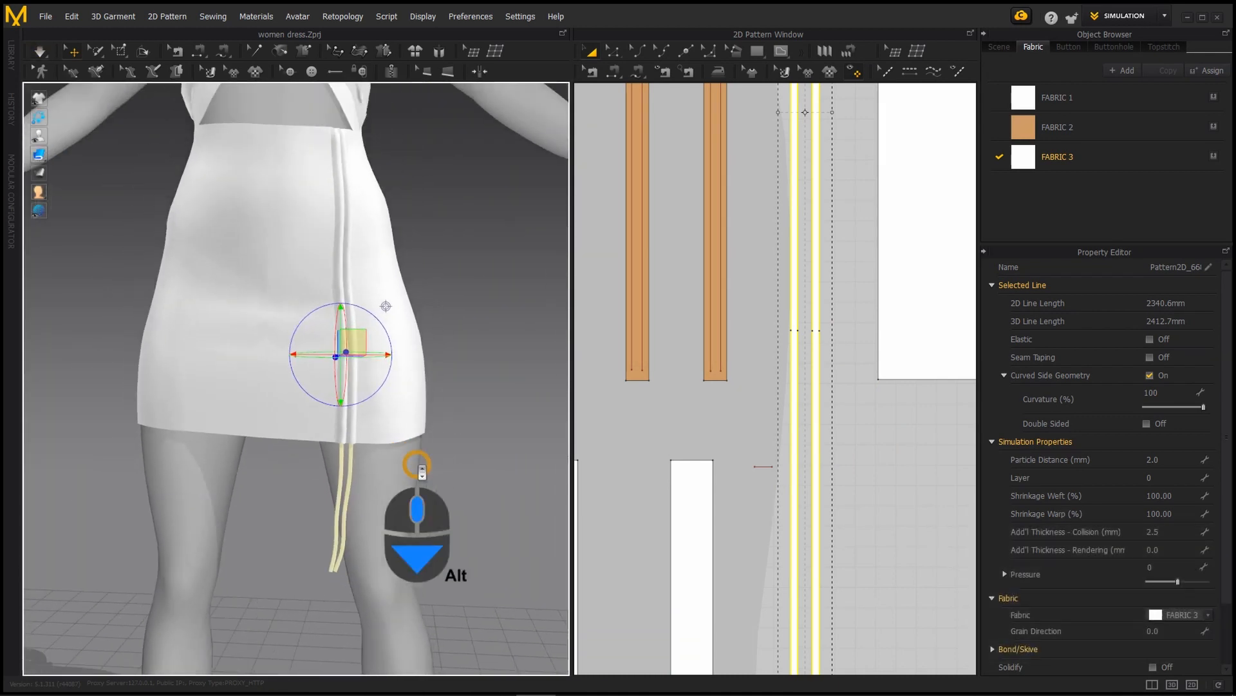
- Simulate the dress and turn on Elastic for the two padded white strips on the skirt
alt+scroll(864, 453, down, 3)
middle_drag(827, 537, 844, 438)
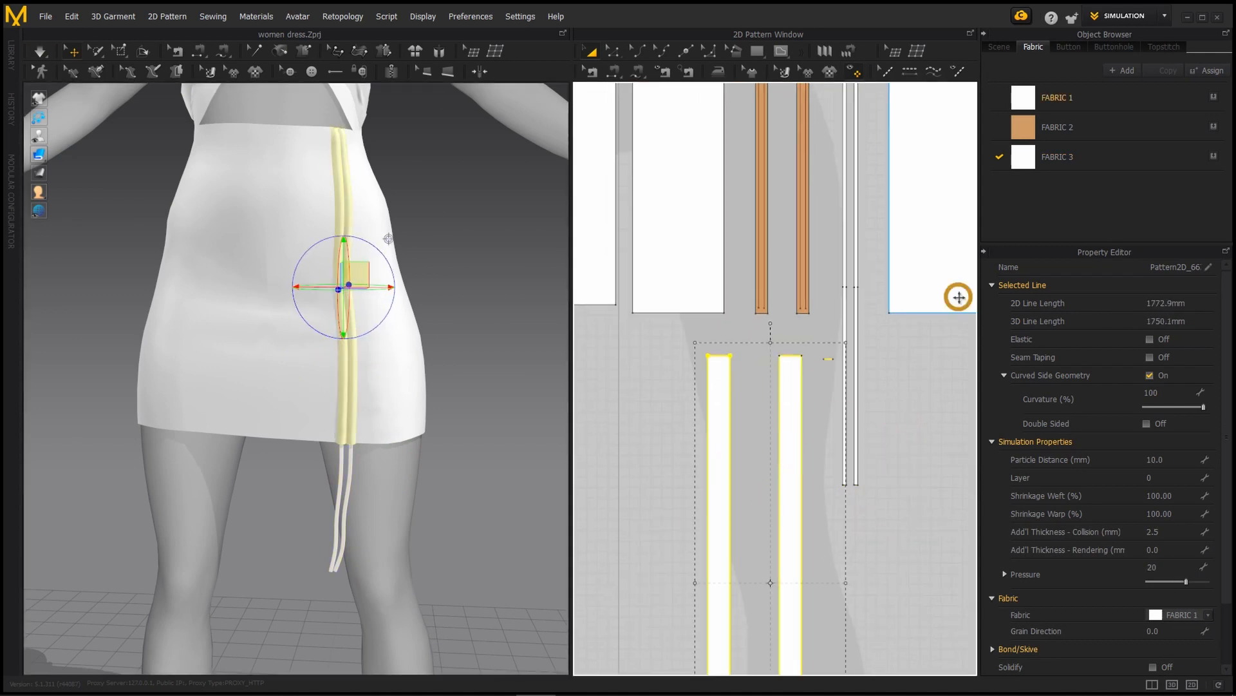
key(space)
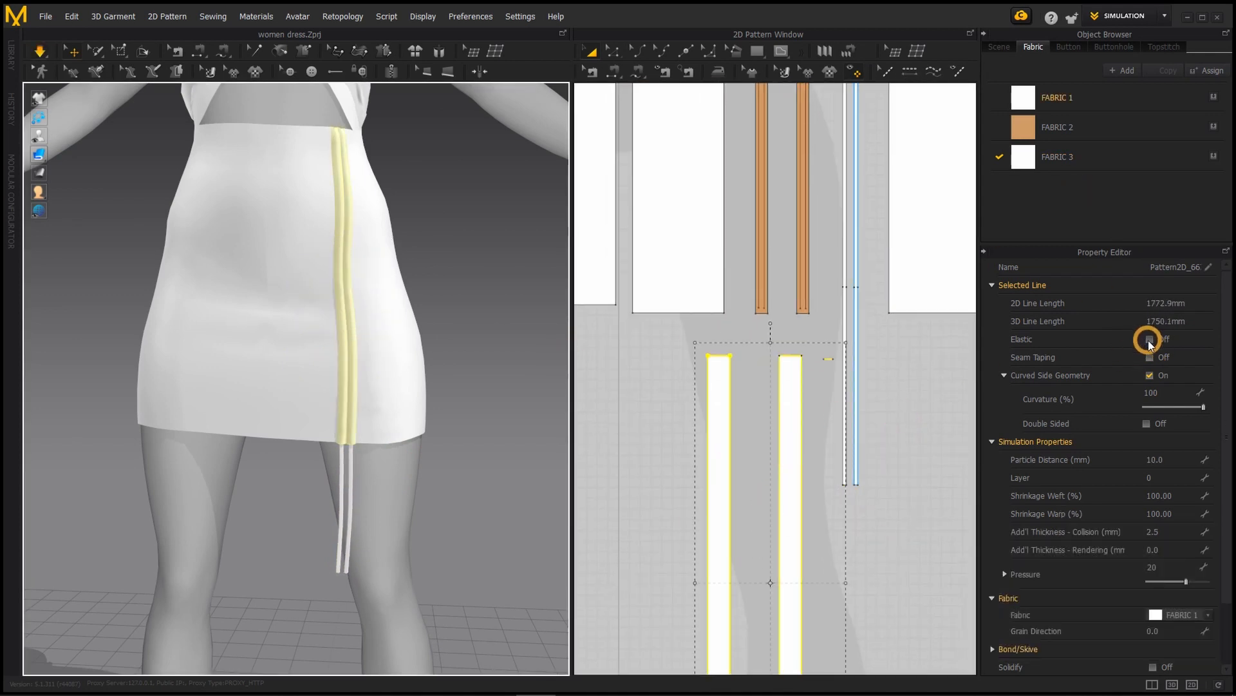
alt+scroll(485, 265, up, 5)
alt+drag(384, 303, 411, 339)
alt+scroll(397, 216, up, 5)
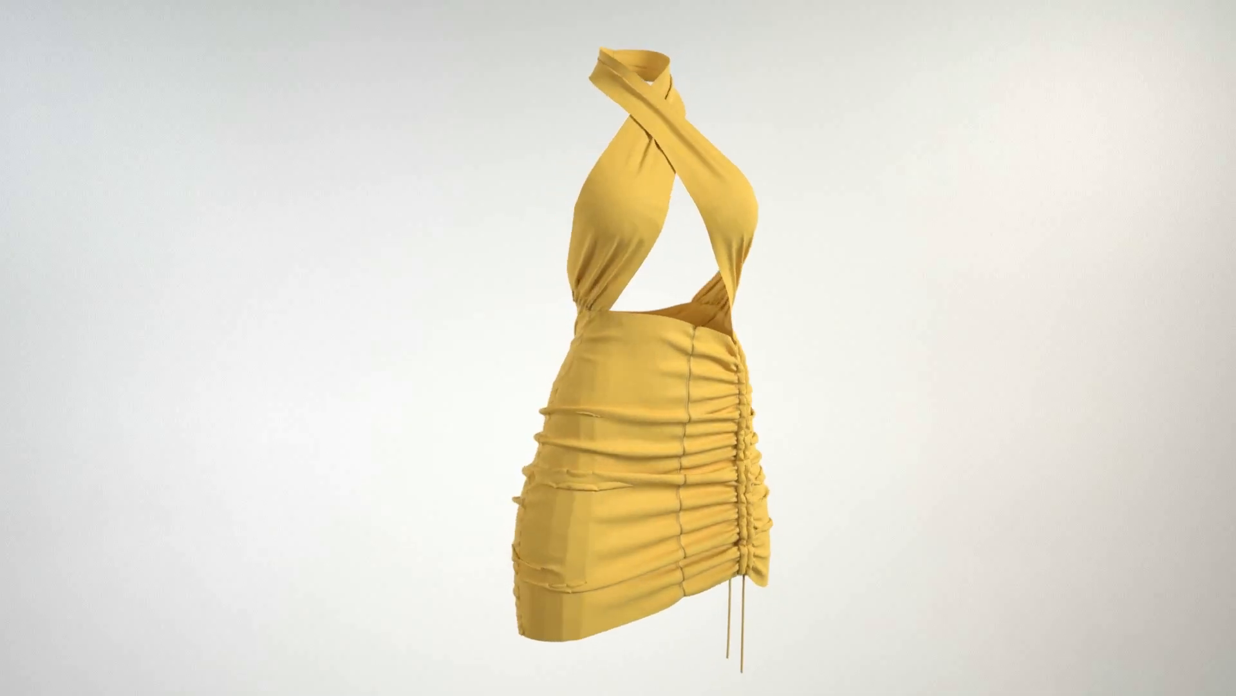